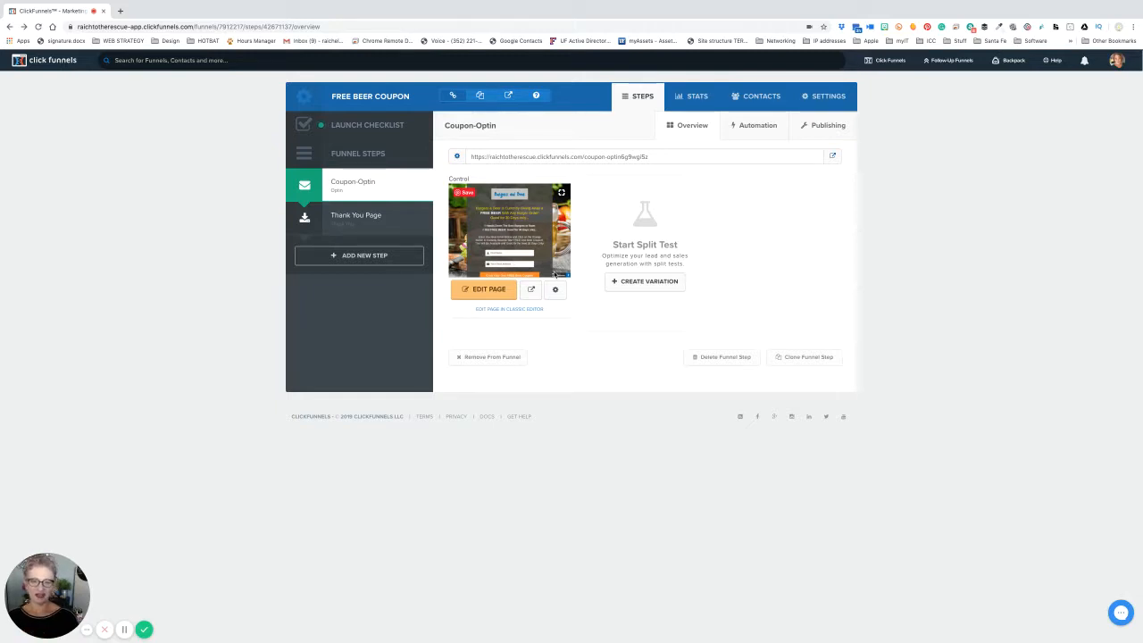
Clone the FREE BEER COUPON funnel and open the copy's Coupon-Optin page for editing.
click(821, 98)
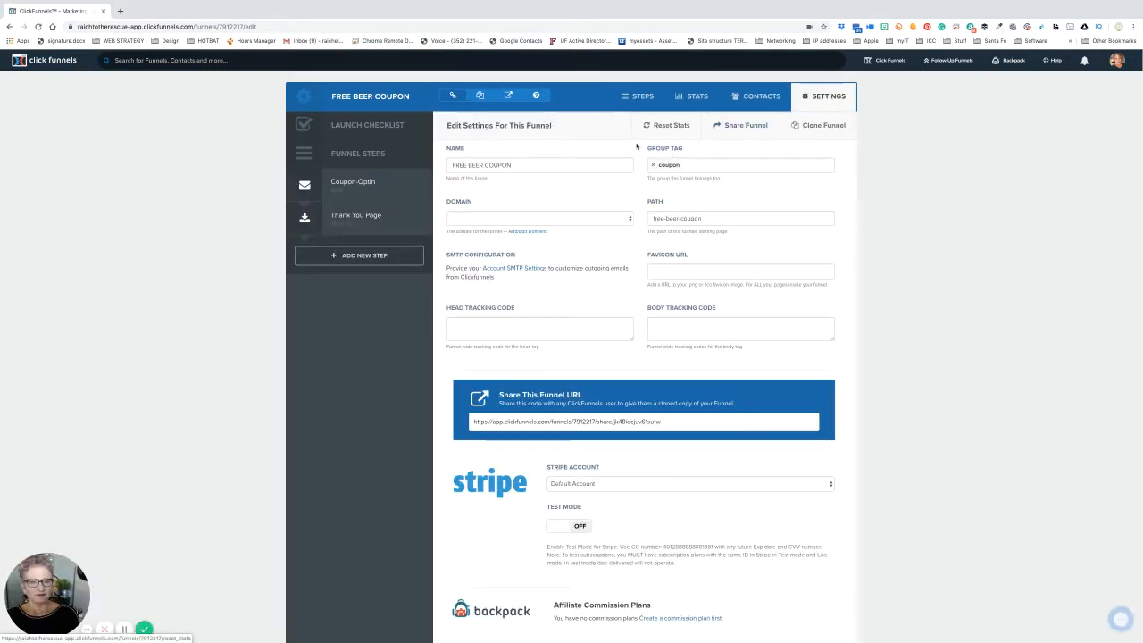
click(818, 127)
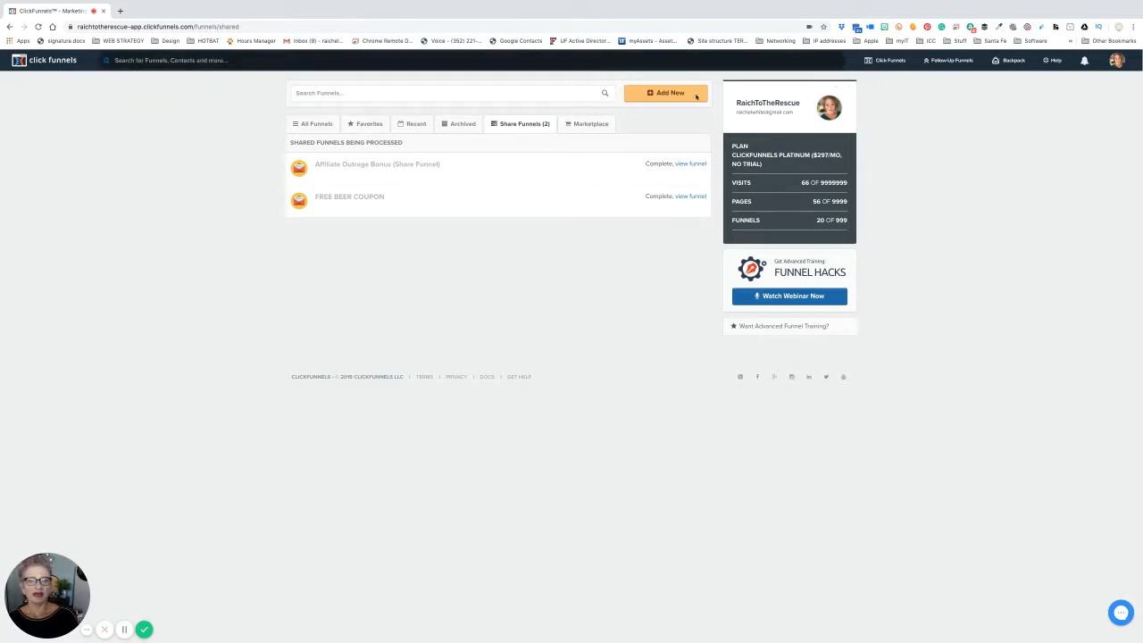
click(312, 126)
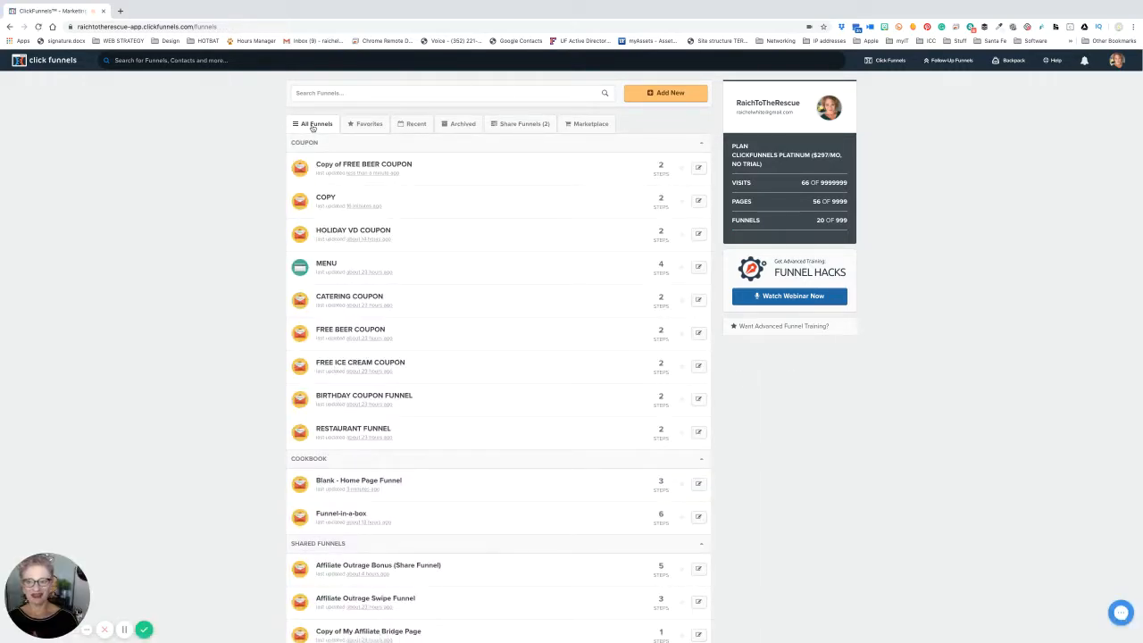
click(344, 168)
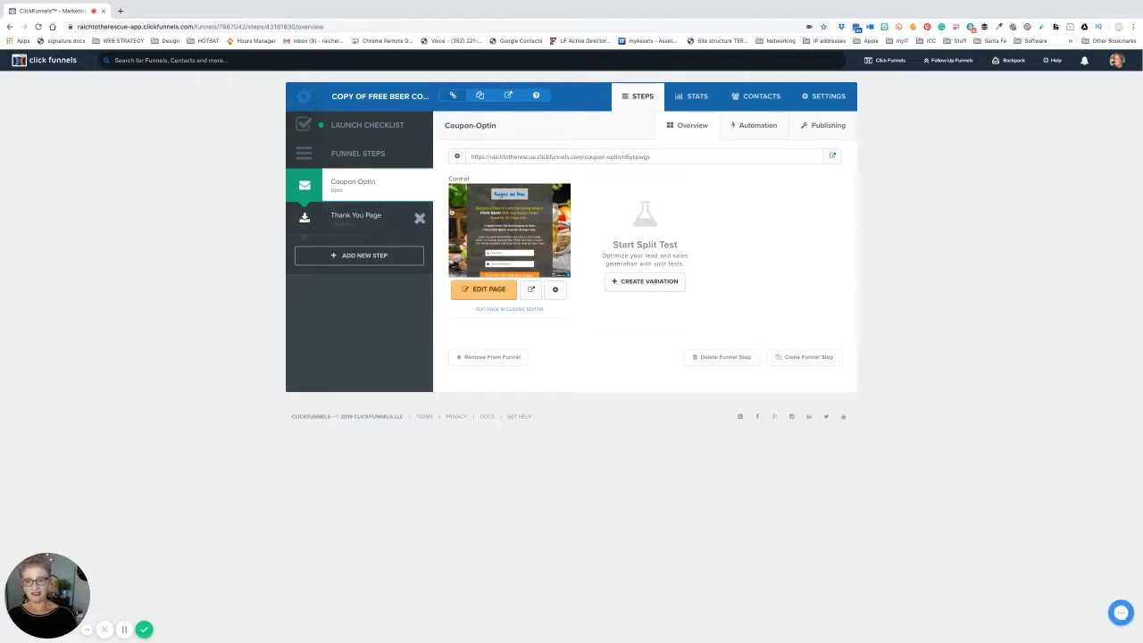
click(487, 291)
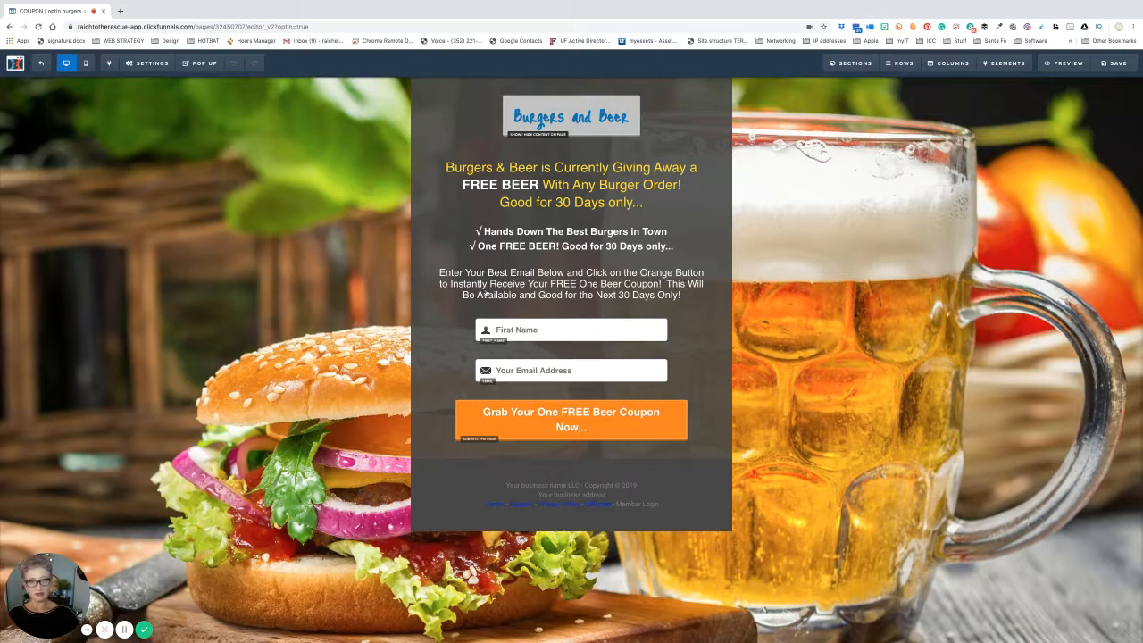
click(541, 275)
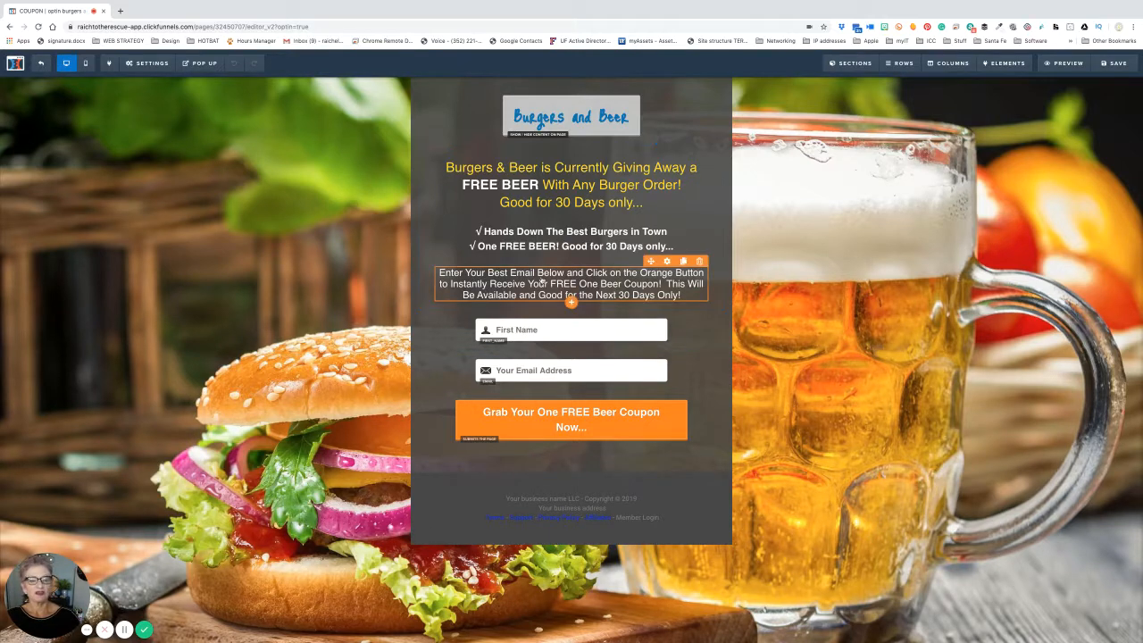
click(540, 127)
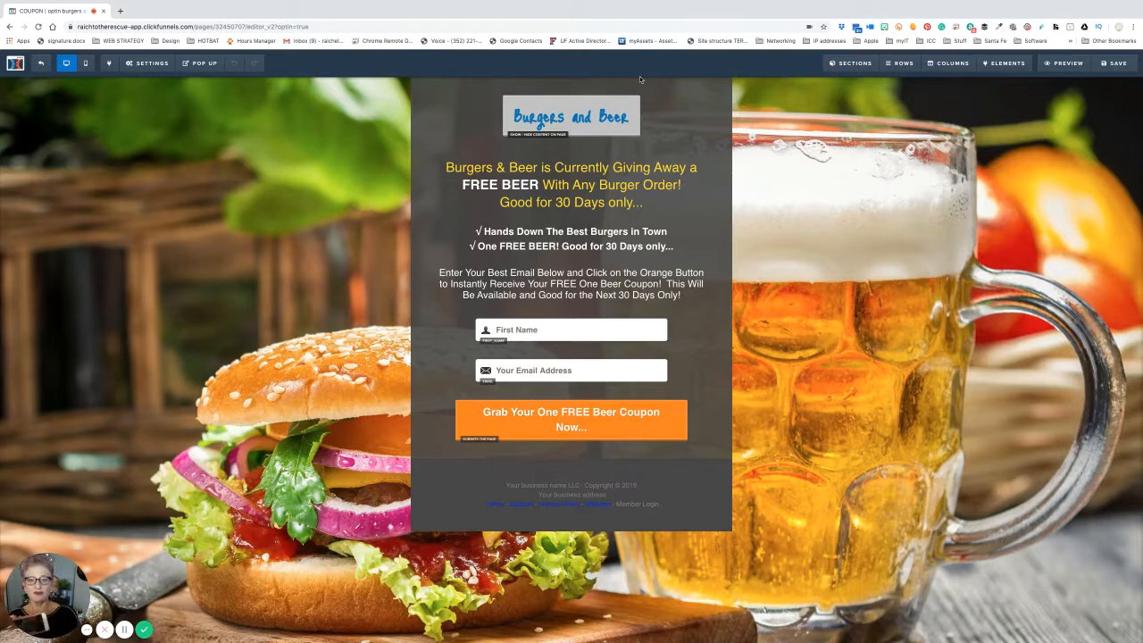
mouse_move(708, 92)
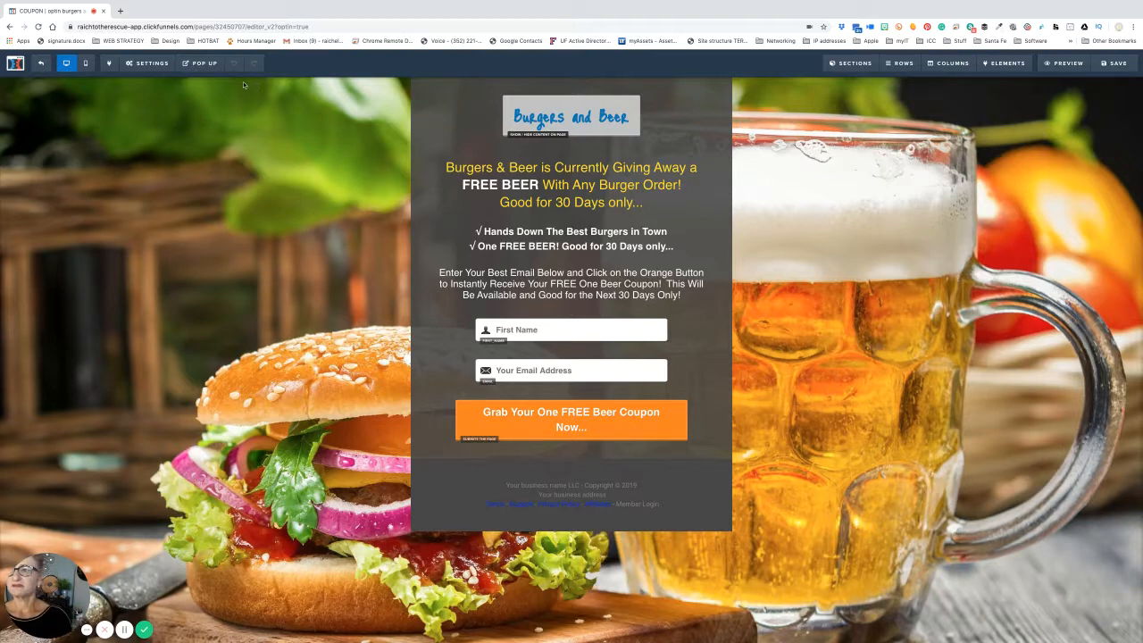
Open the image search for the opt-in page's background image.
mouse_move(147, 65)
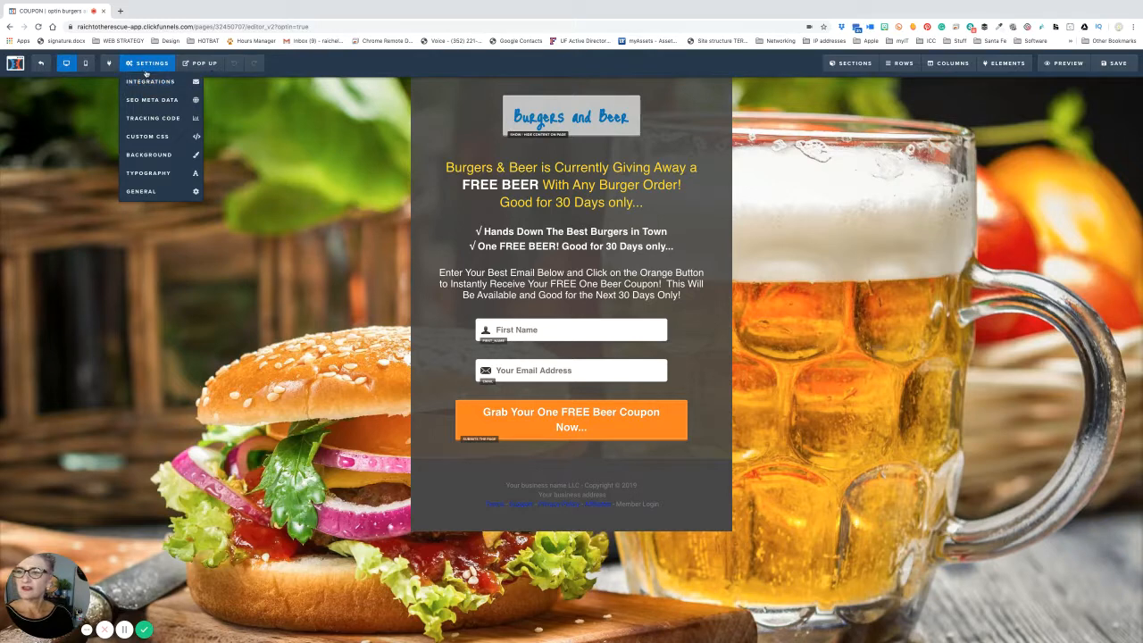
click(159, 156)
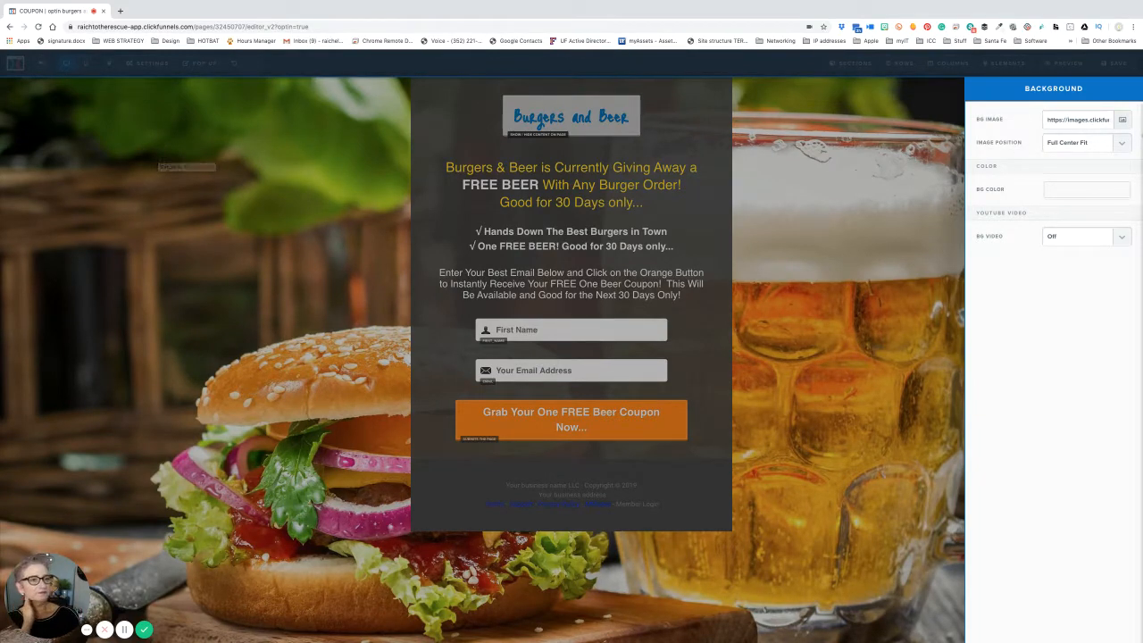
click(1123, 121)
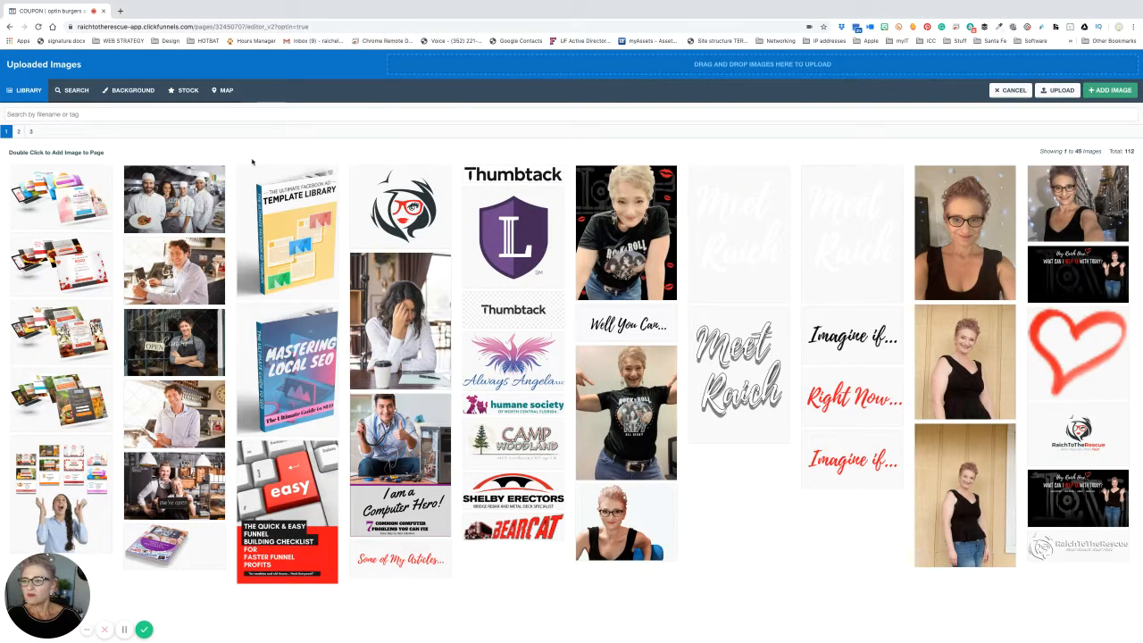
click(78, 93)
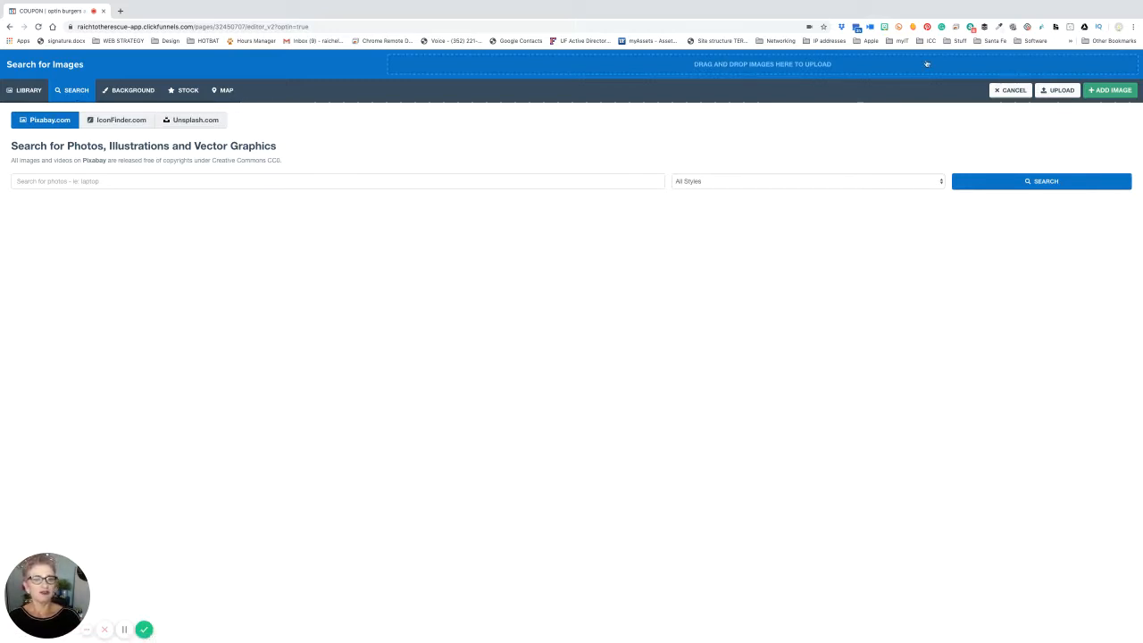
click(1056, 91)
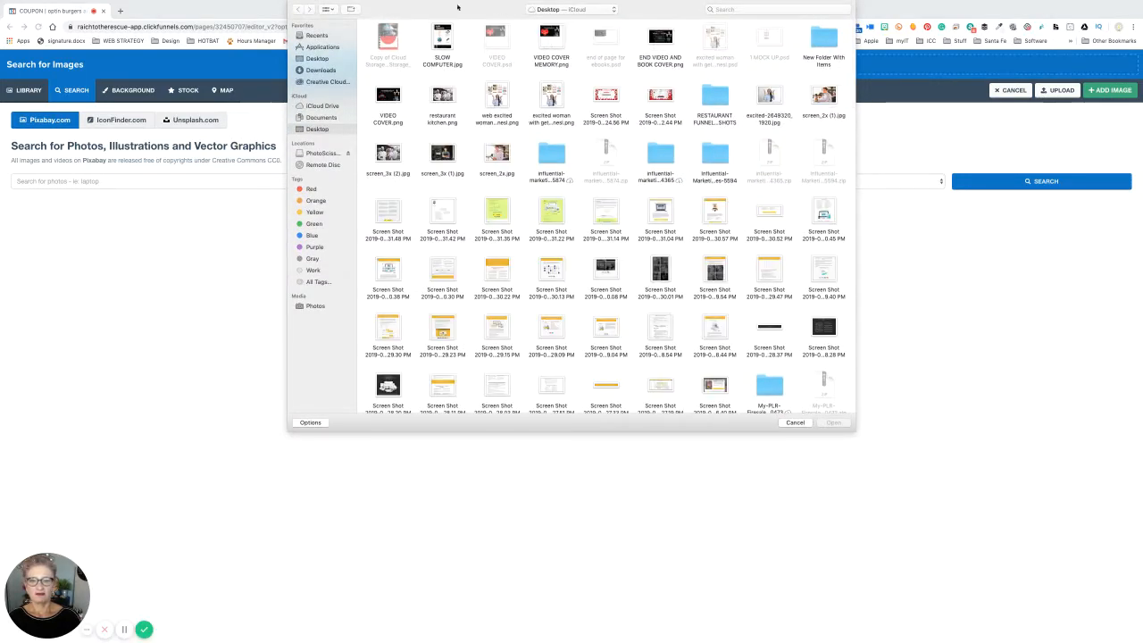
click(795, 423)
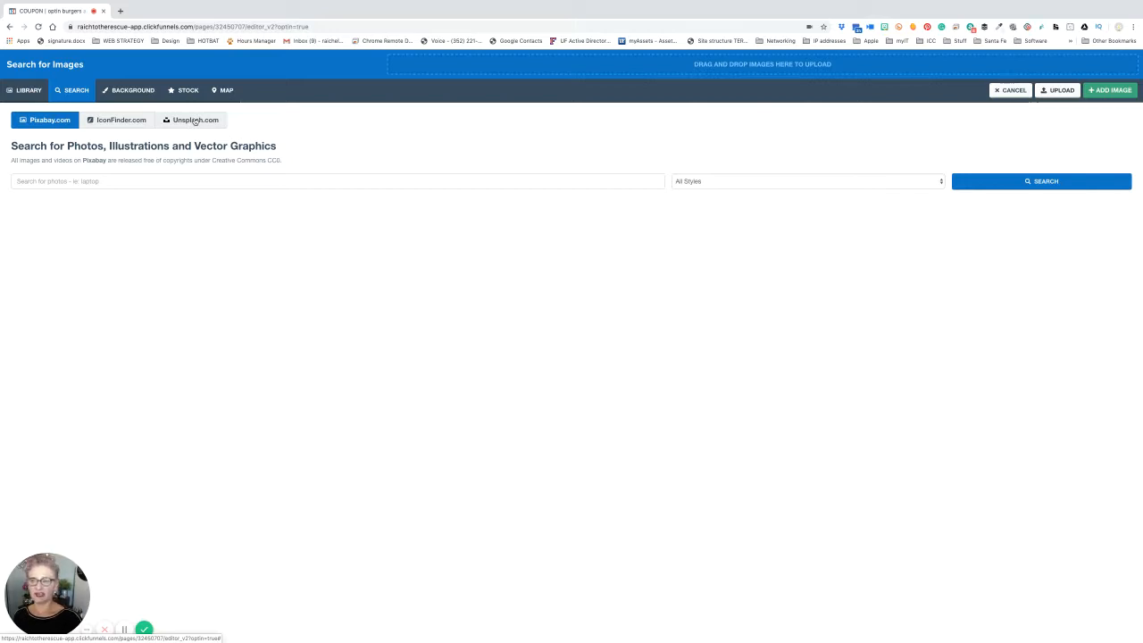
click(121, 120)
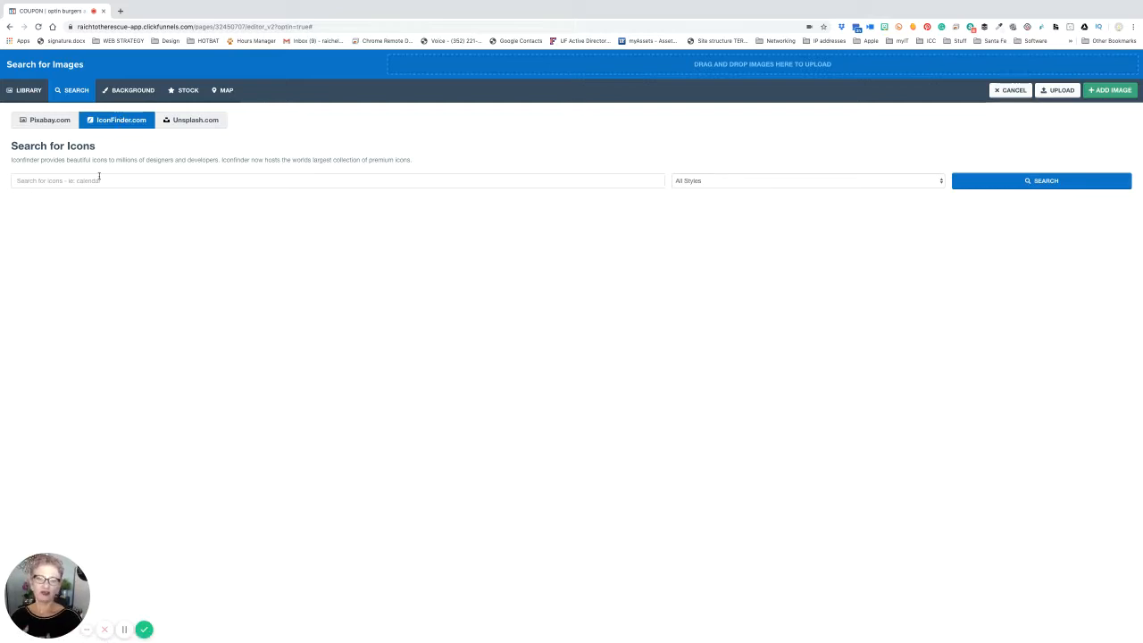
Search Pixabay for "food" images in all styles and look through the results.
click(52, 123)
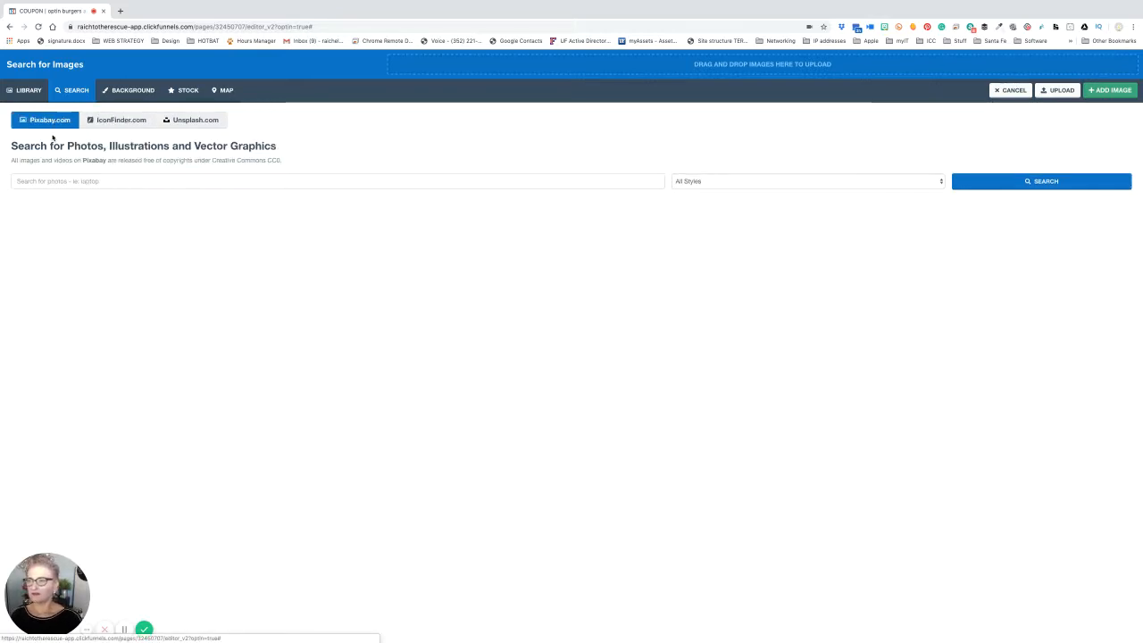
click(49, 183)
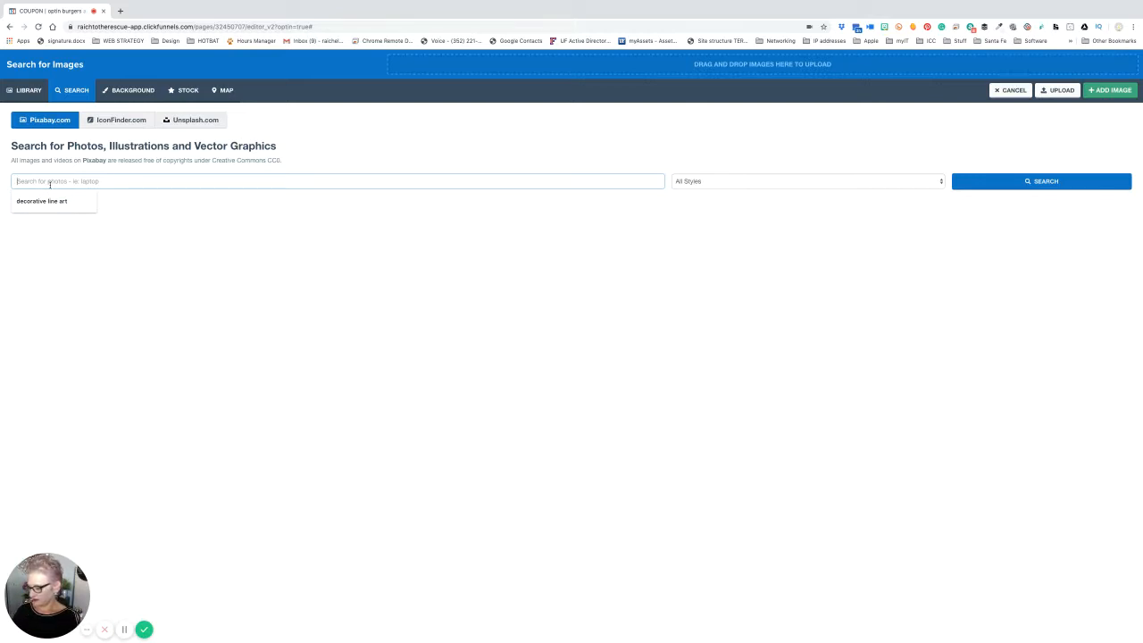
text(food)
key(Return)
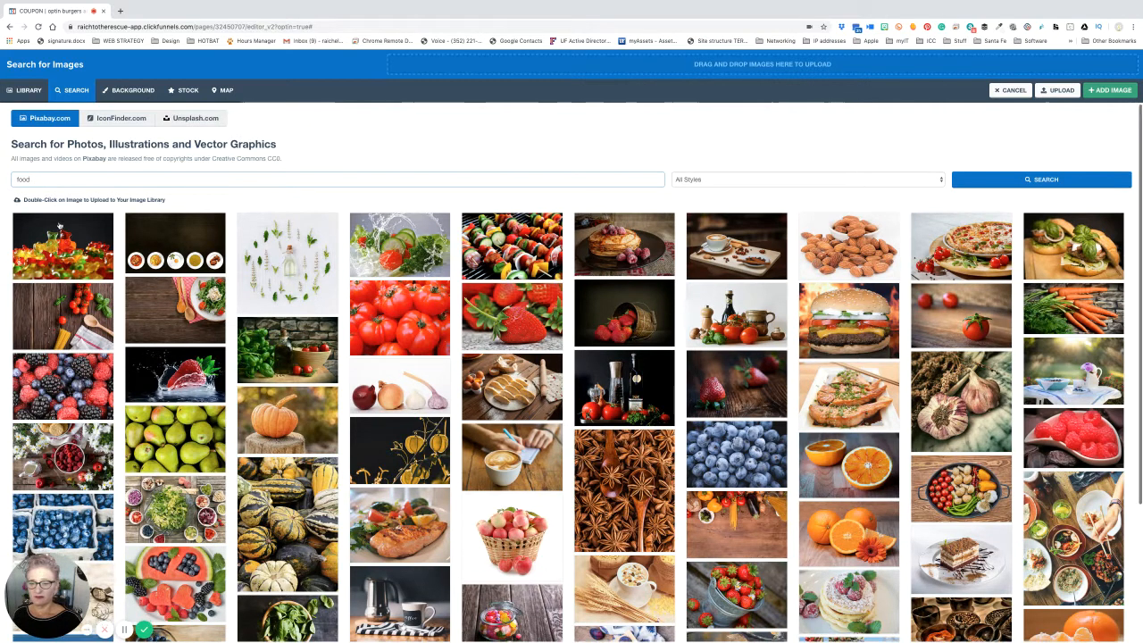
scroll(459, 410, down, 1)
scroll(459, 410, down, 3)
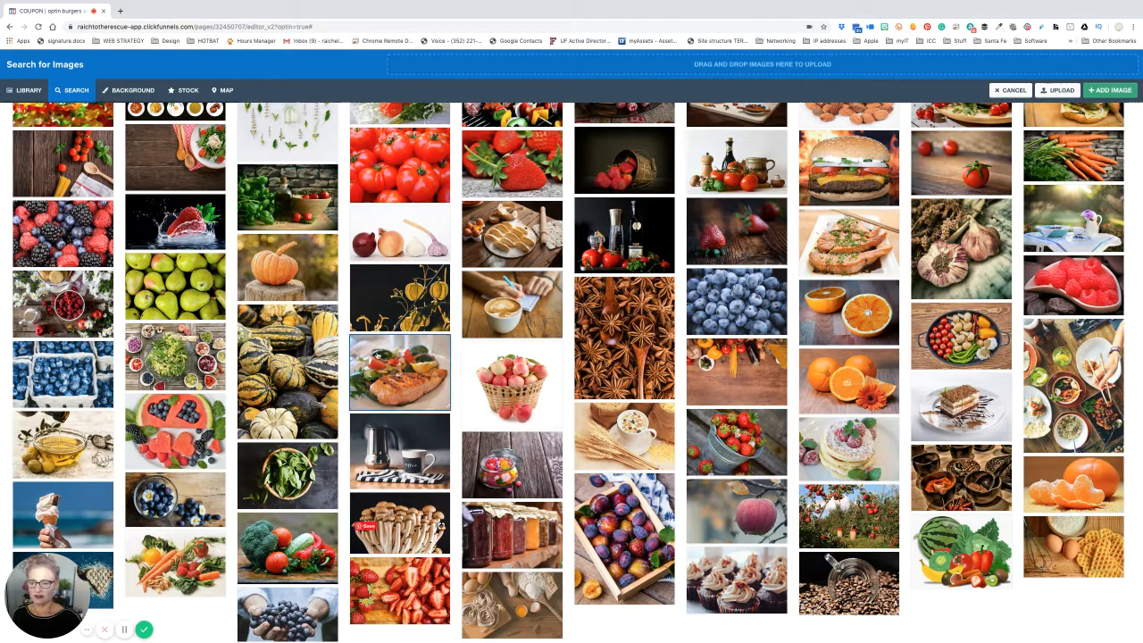
scroll(436, 357, down, 1)
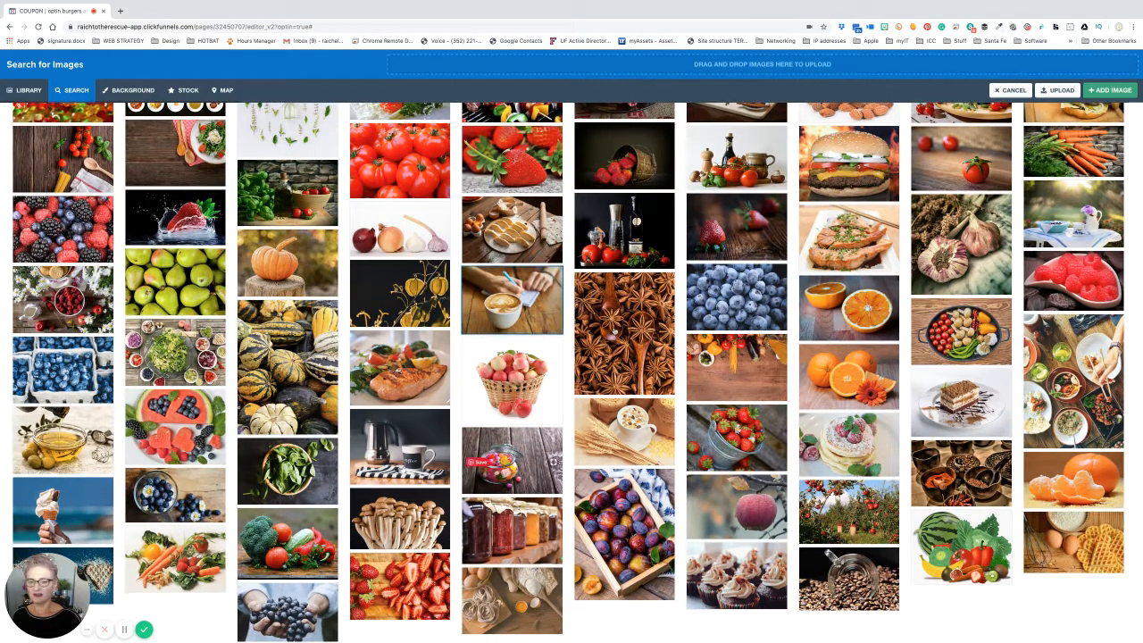
scroll(598, 332, down, 1)
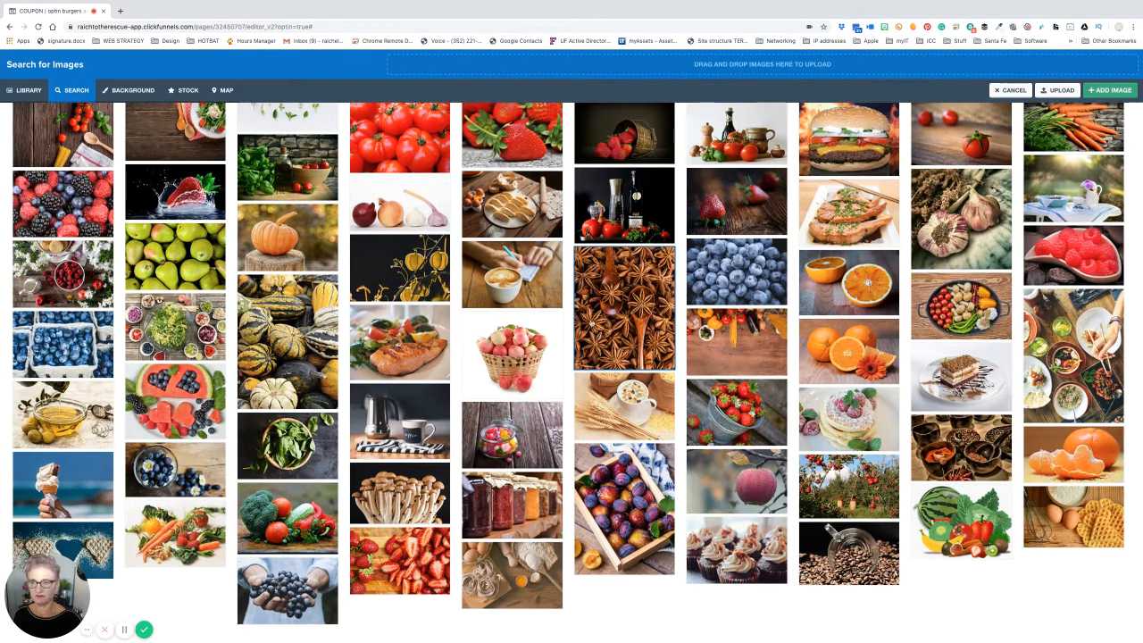
scroll(593, 323, up, 5)
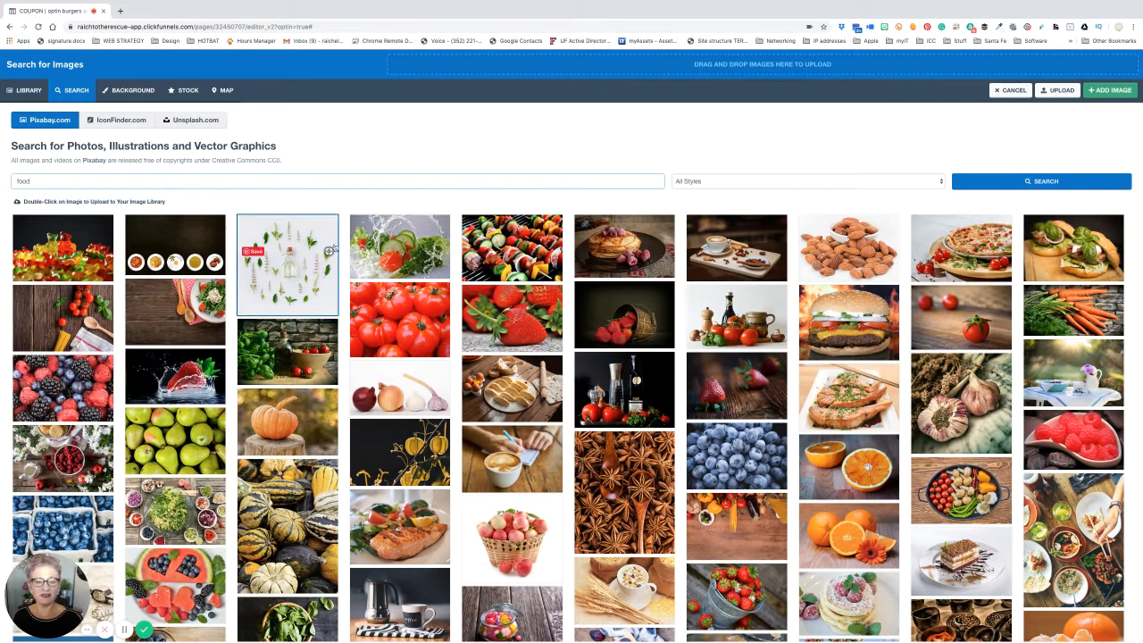
Repeat the Pixabay "food" search with the style limited to Vector.
click(792, 182)
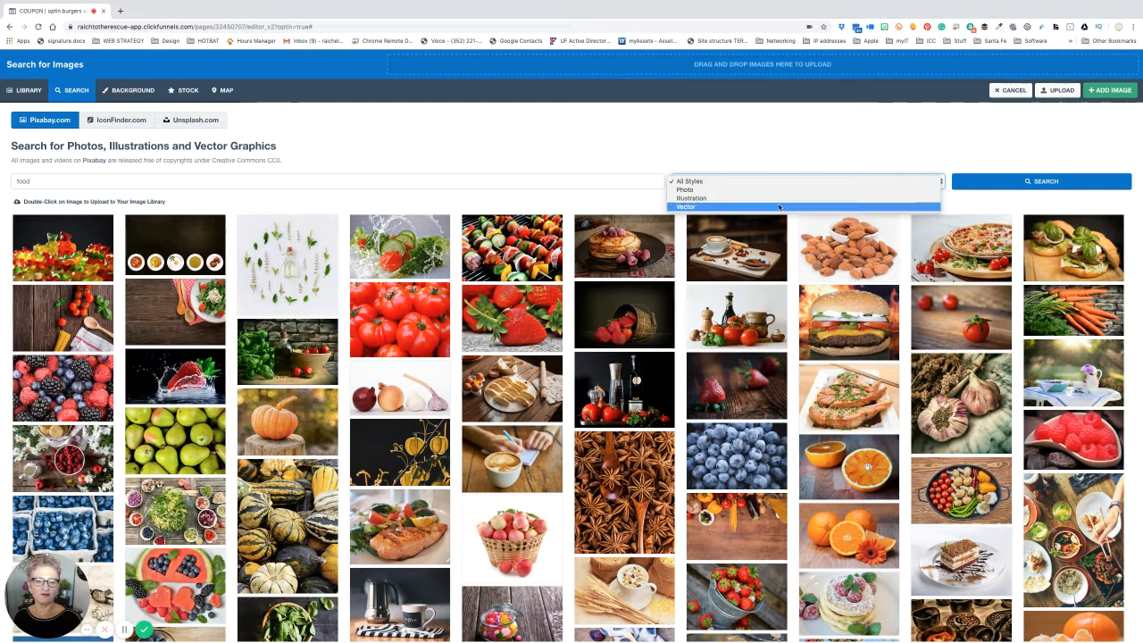
click(779, 207)
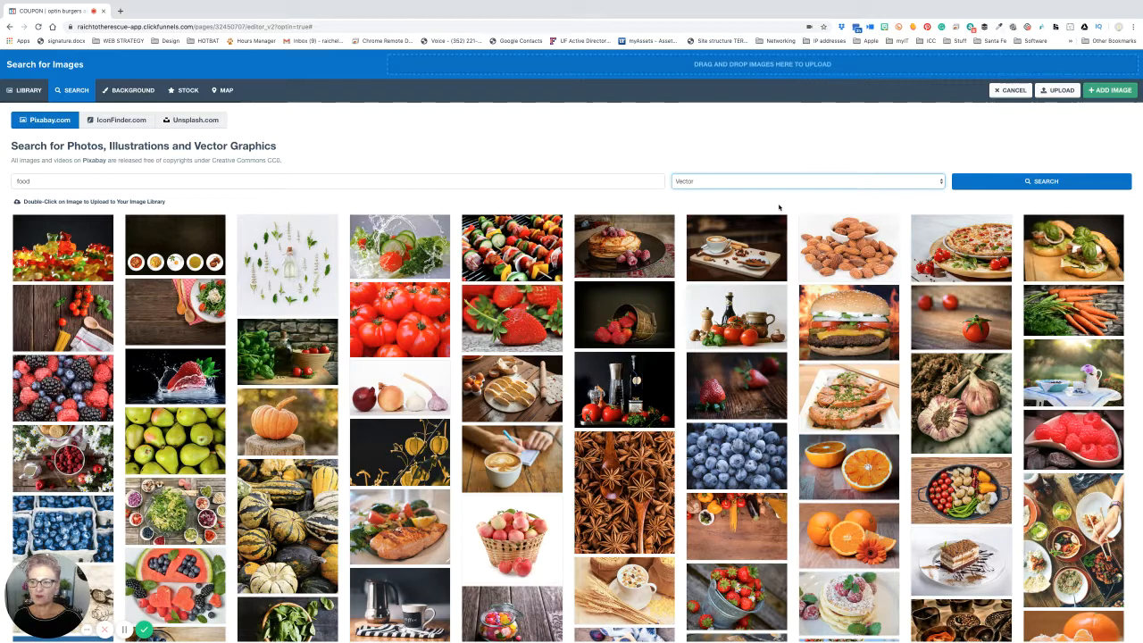
click(1018, 184)
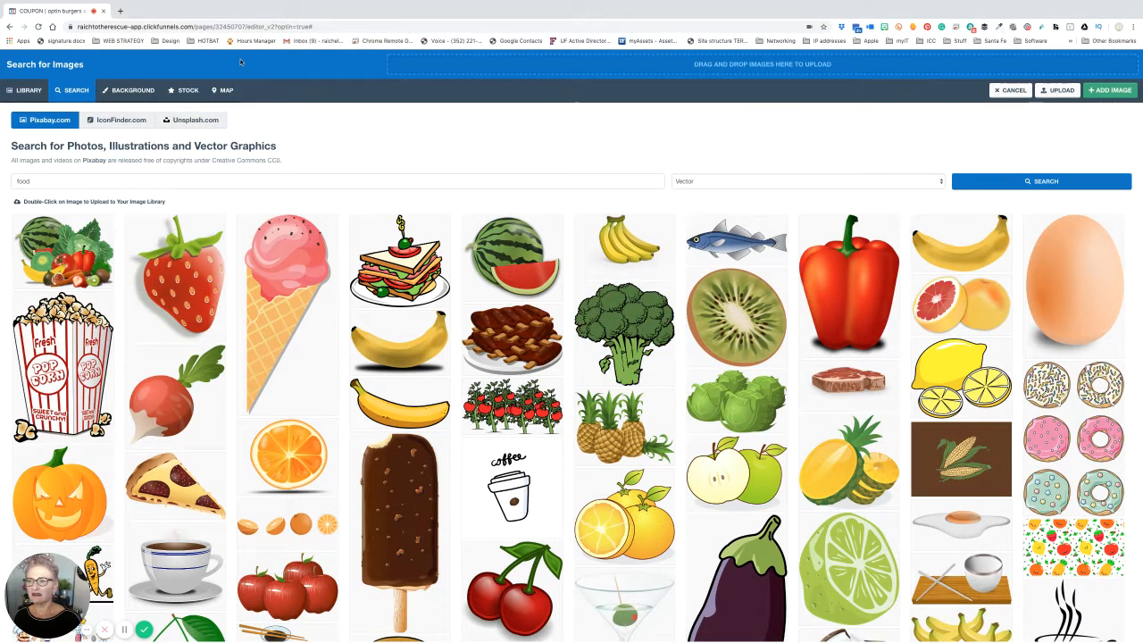
Search Unsplash for high-resolution "food" photos.
click(192, 120)
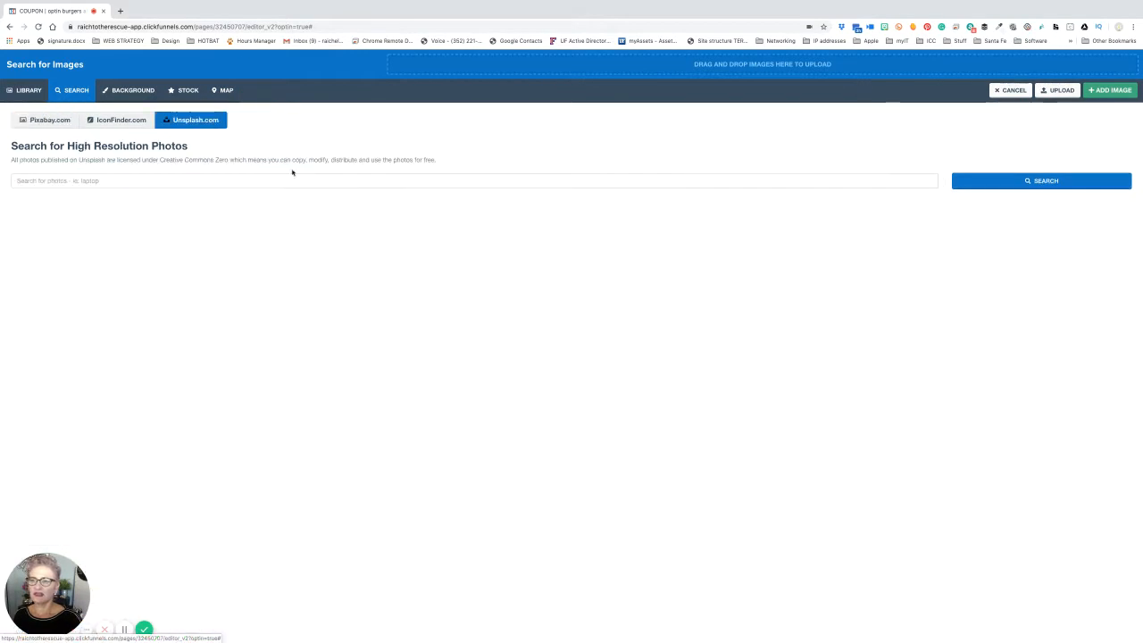
click(235, 181)
text(food)
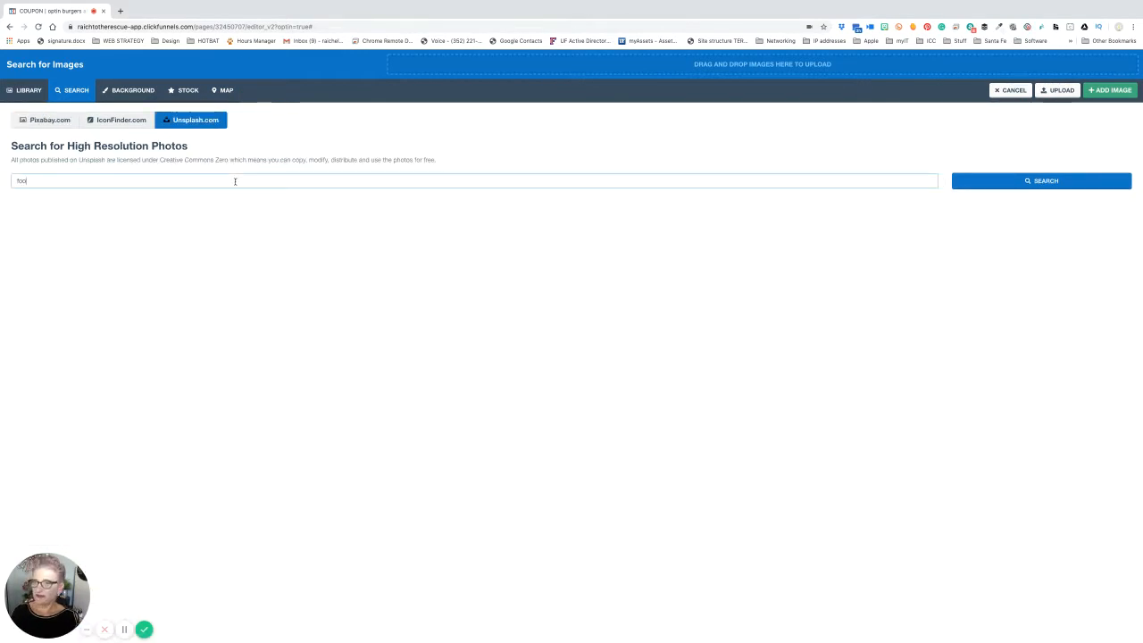
key(Return)
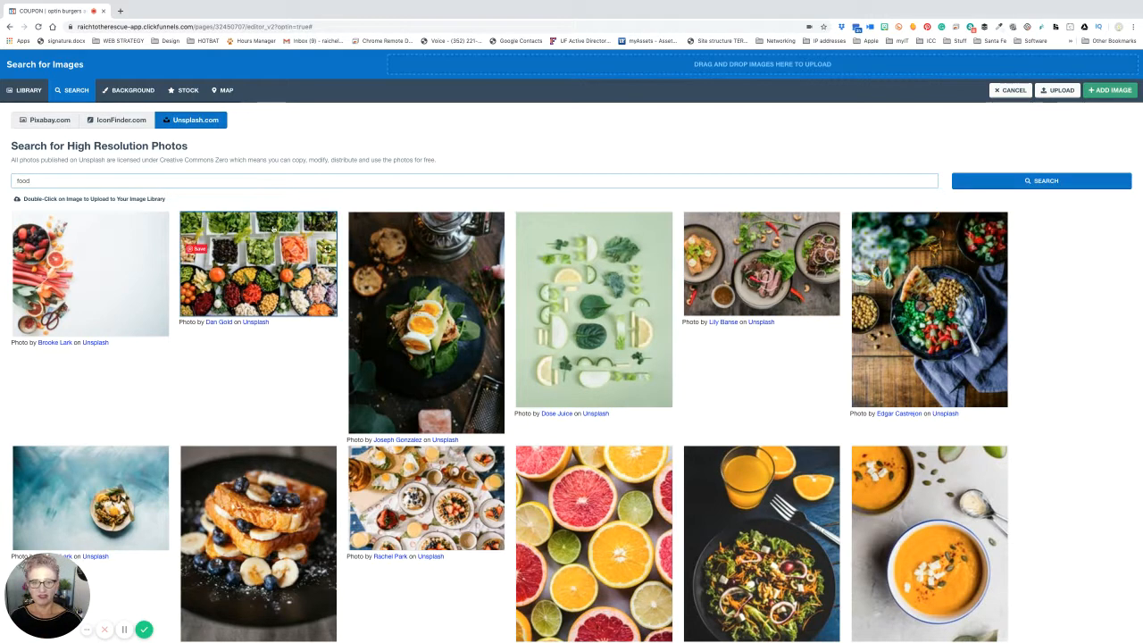
Look through the Unsplash food photos for a suitable page background.
scroll(272, 228, down, 4)
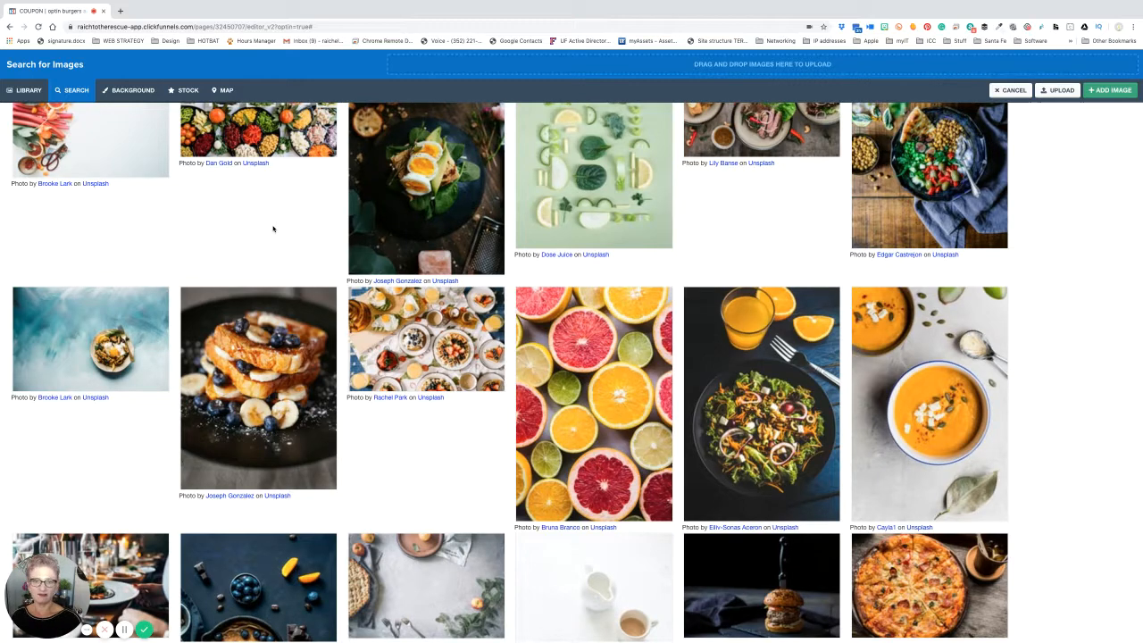
scroll(274, 228, down, 3)
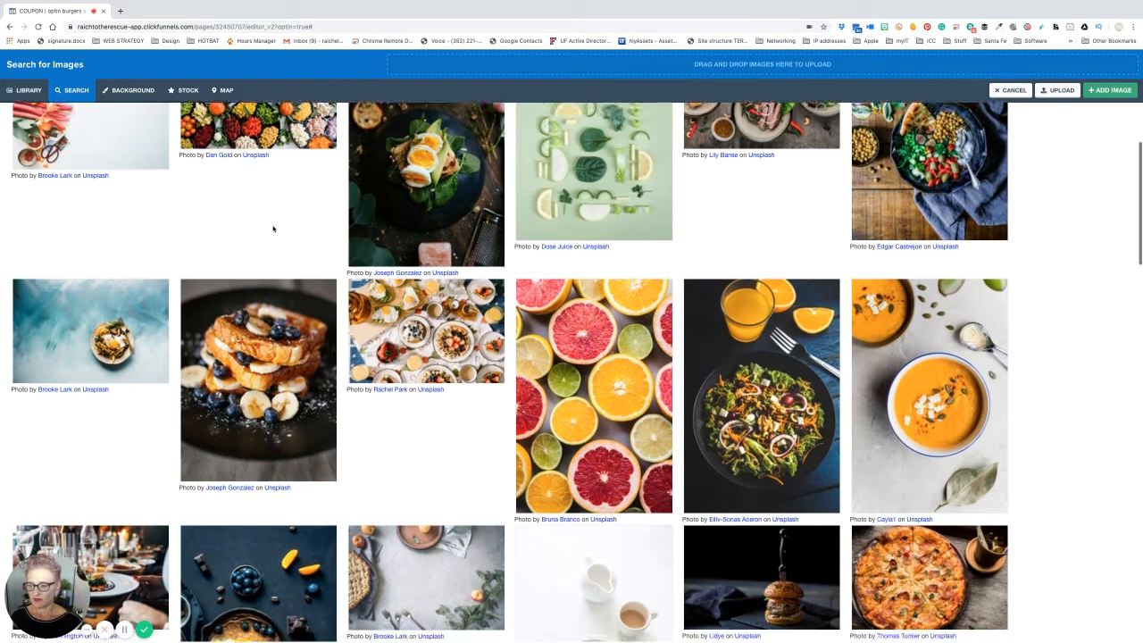
scroll(273, 229, down, 5)
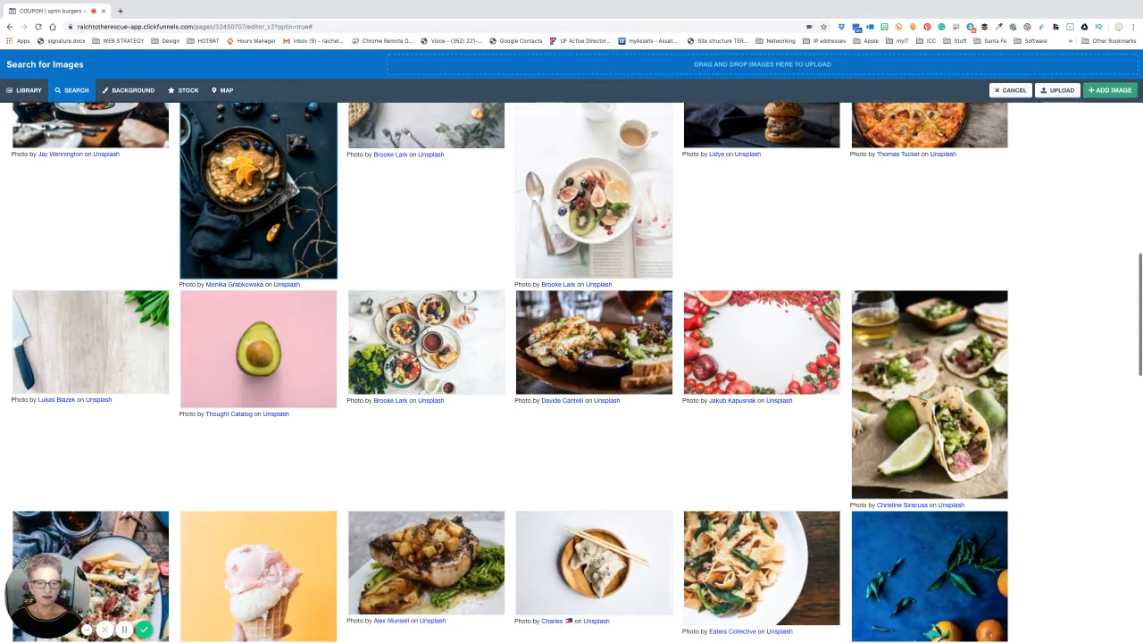
scroll(274, 229, down, 5)
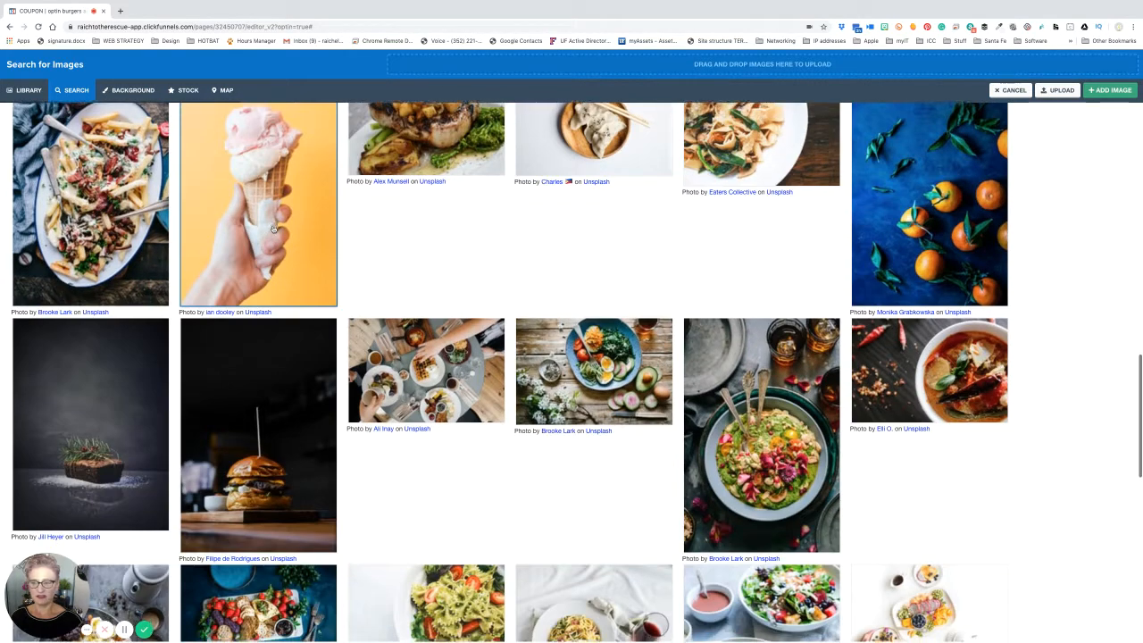
scroll(274, 230, up, 4)
scroll(274, 229, up, 12)
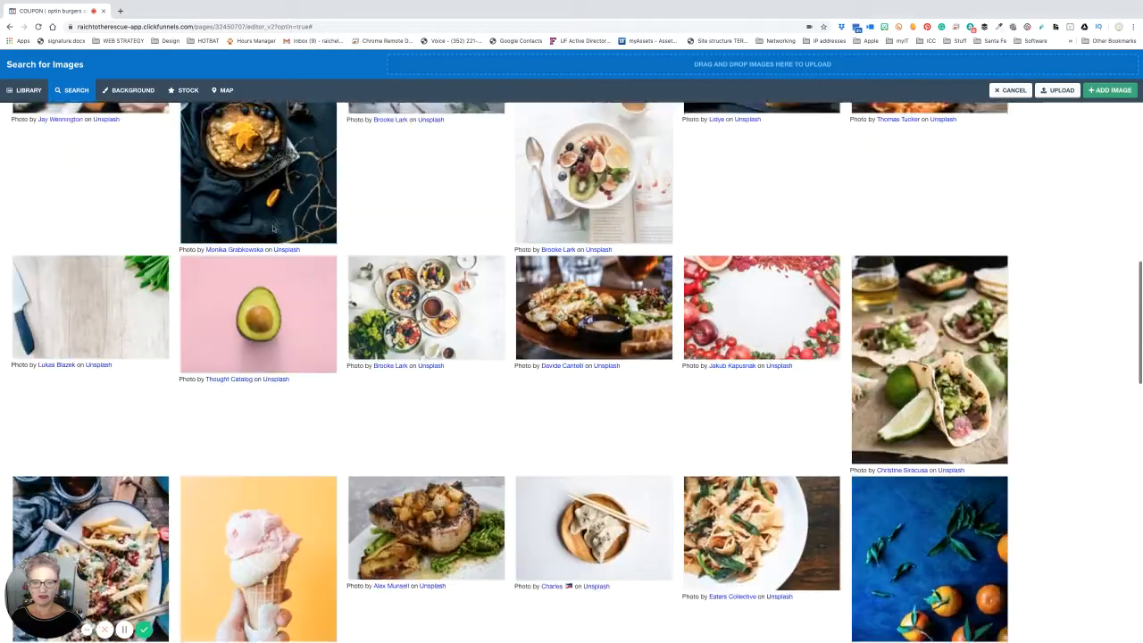
scroll(273, 229, up, 3)
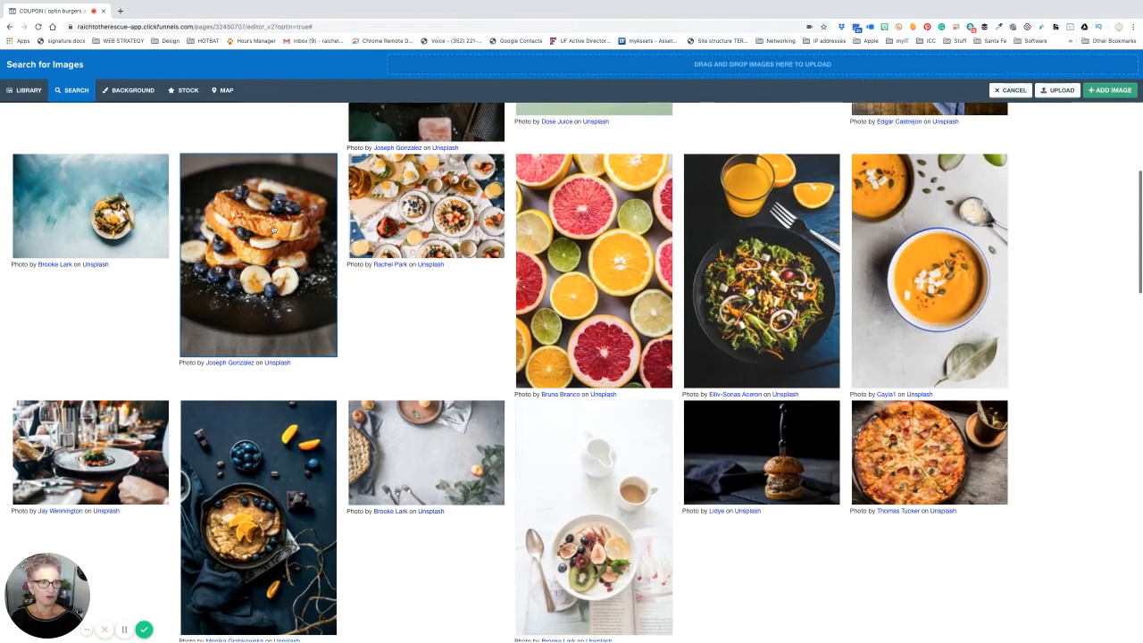
scroll(277, 226, down, 5)
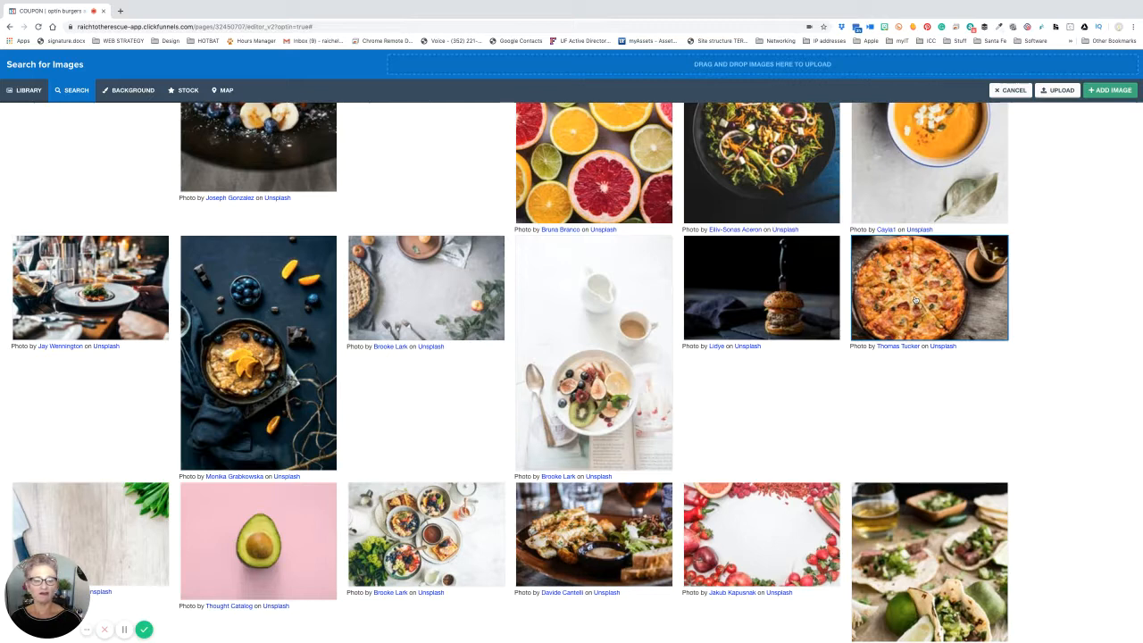
Try the Unsplash photo of a whole pizza as the page background and discard it by reopening the Coupon-Optin page for editing.
click(915, 300)
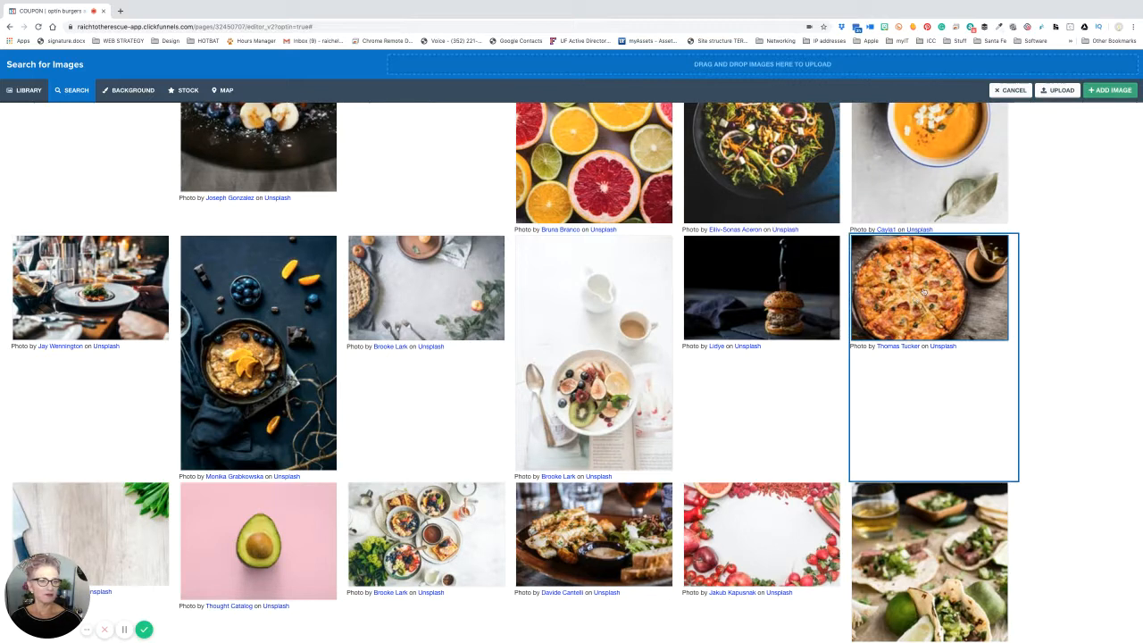
click(1108, 92)
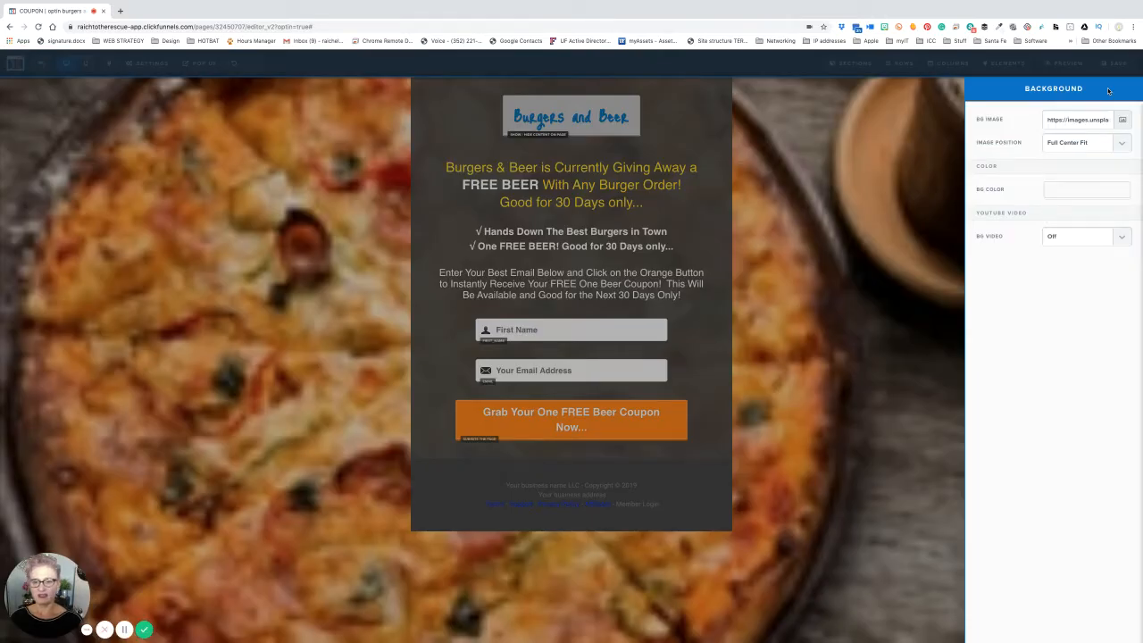
click(904, 217)
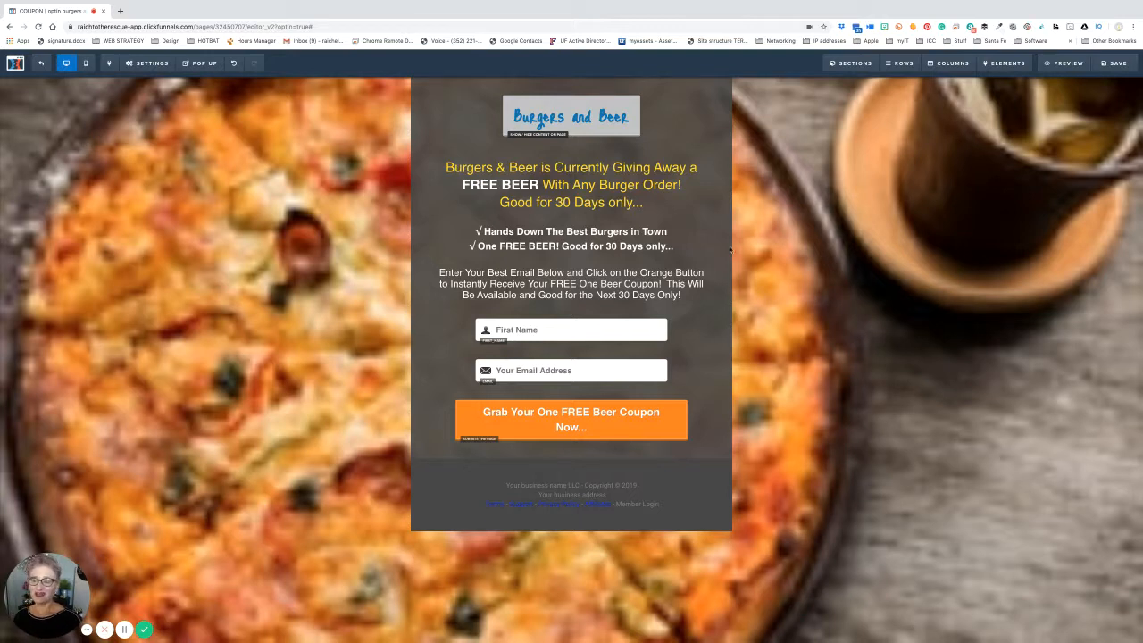
click(41, 63)
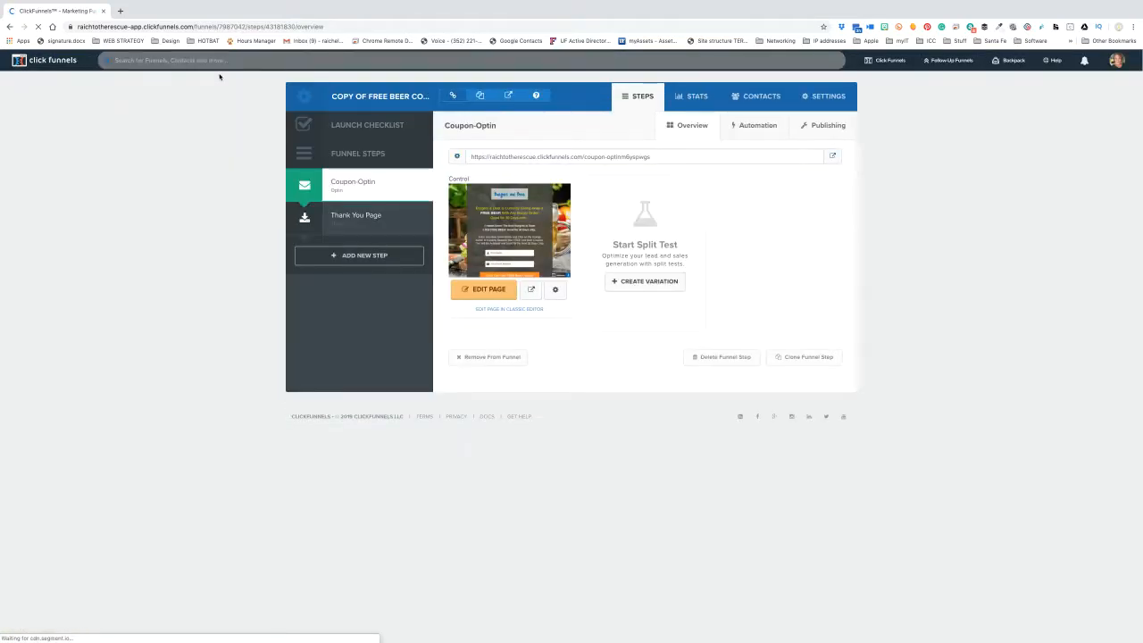
click(486, 290)
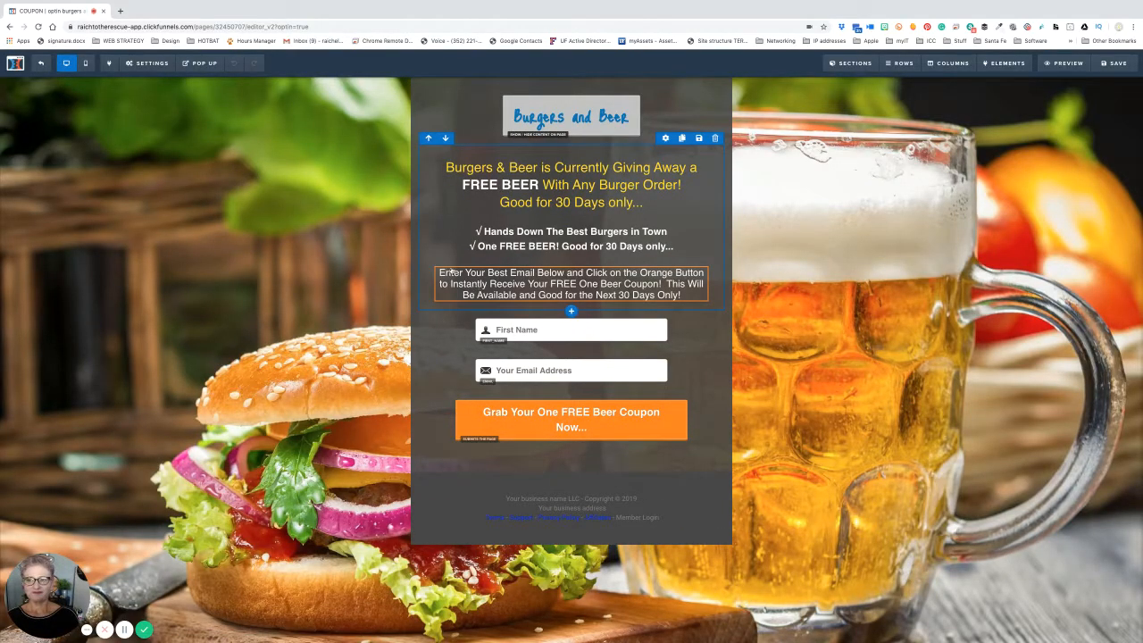
Search Pixabay for "pizza" images in all styles to use as the page's background image.
click(152, 63)
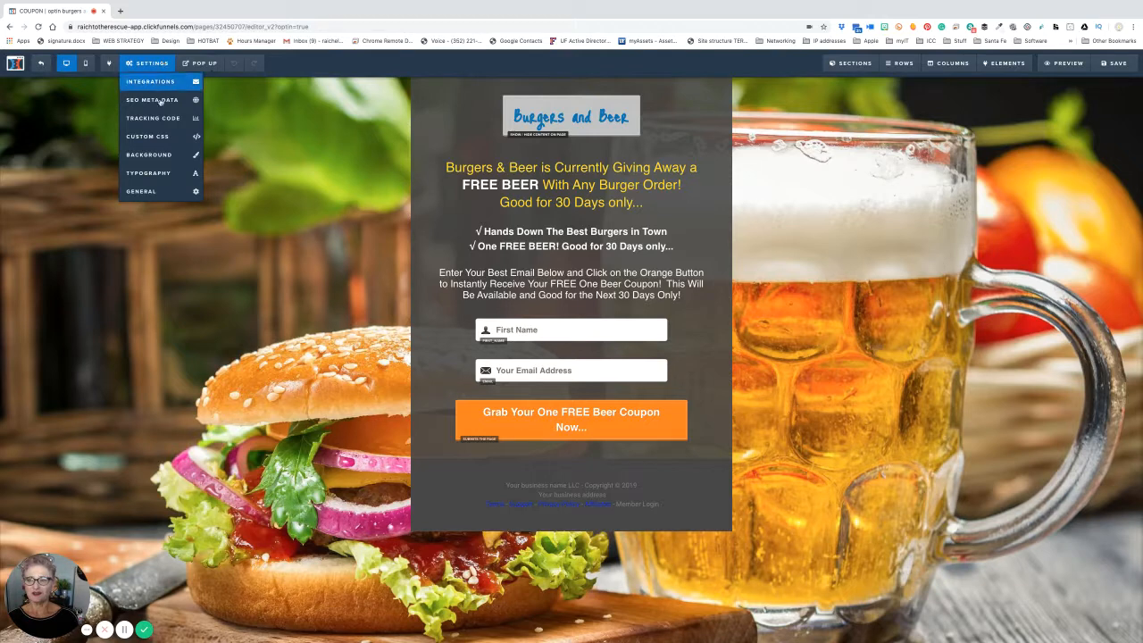
click(153, 155)
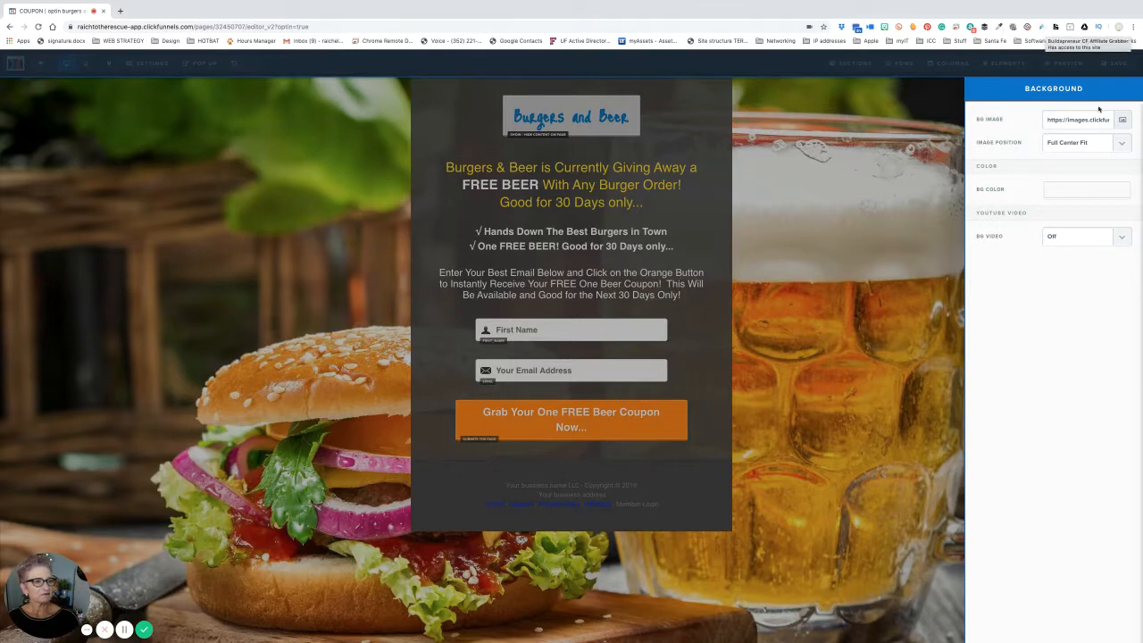
click(1122, 120)
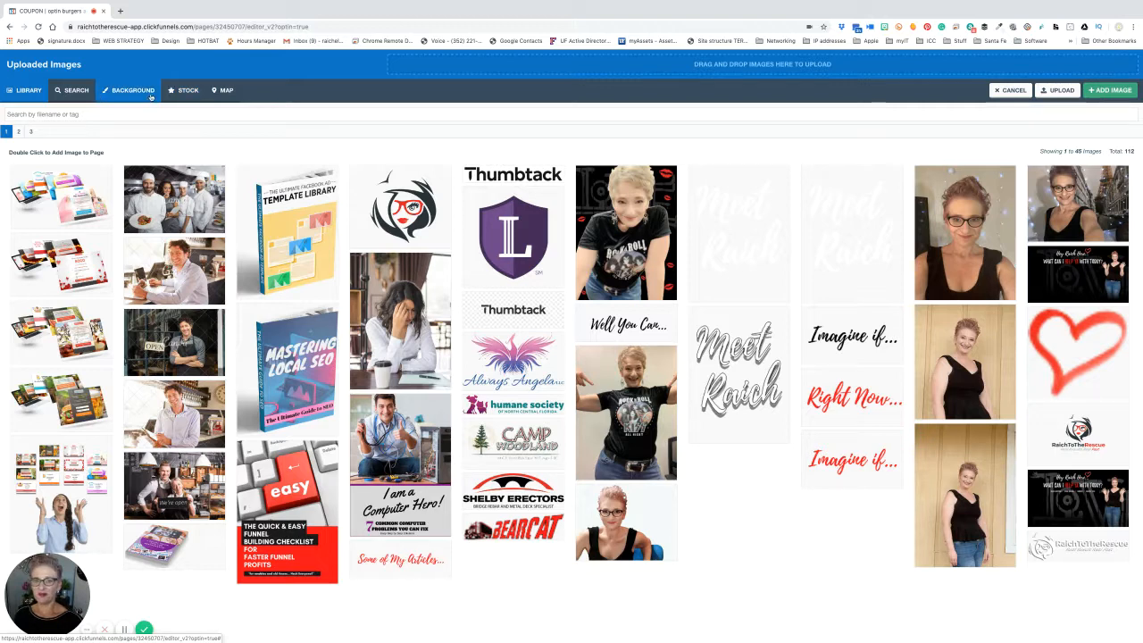
click(75, 91)
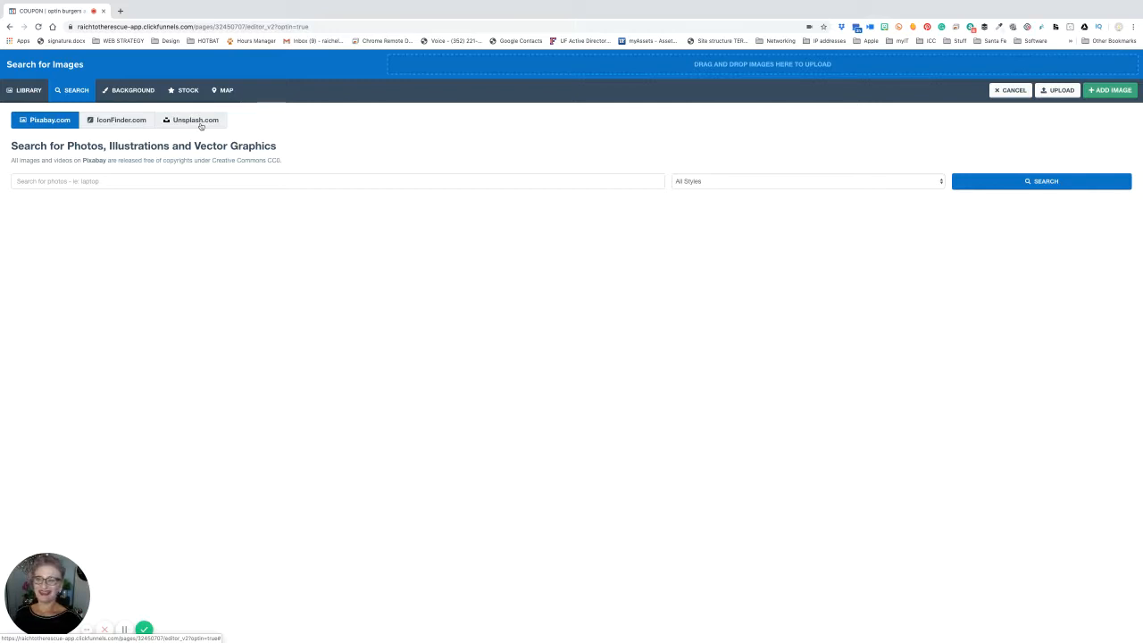
click(41, 182)
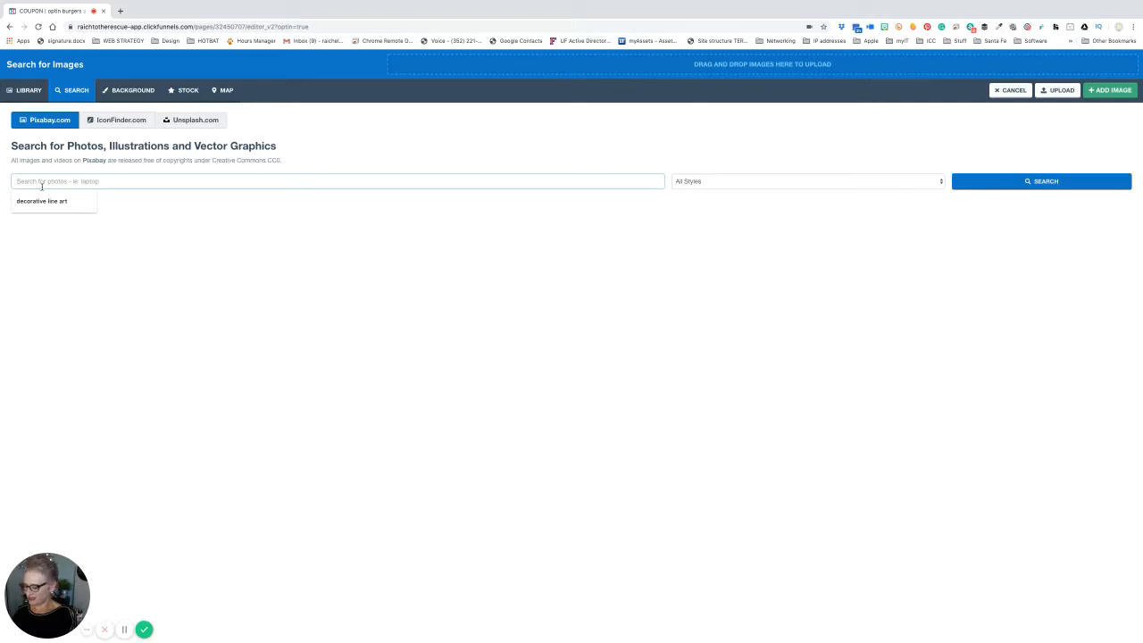
text(pizza)
key(Return)
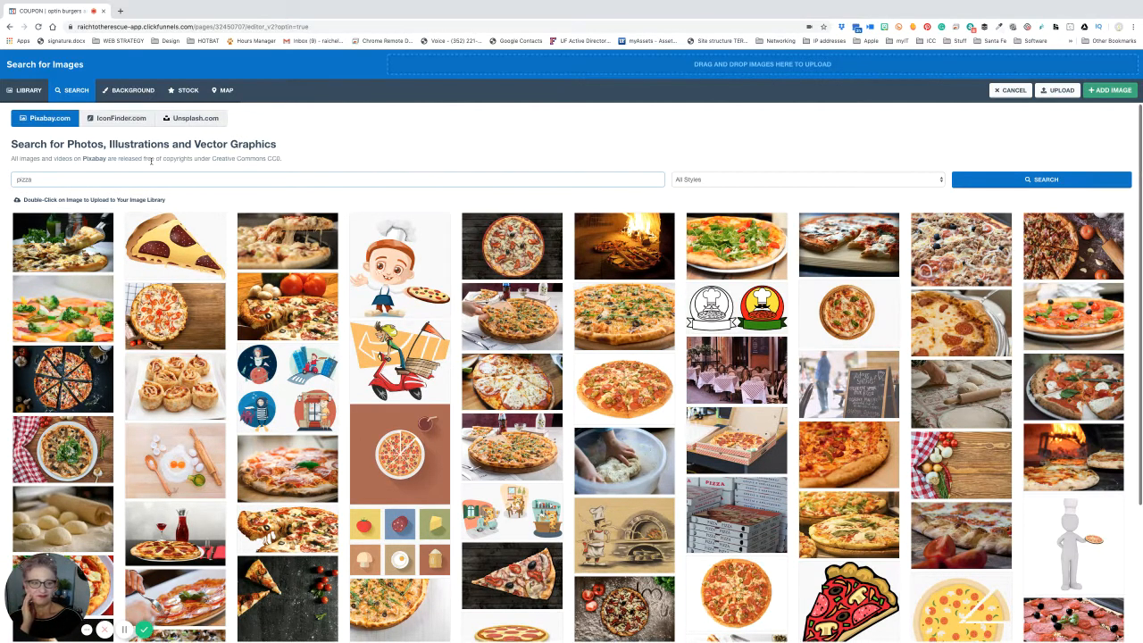
Set the Pixabay close-up photo of a pizza with basil leaves as the page's background image.
scroll(151, 160, down, 1)
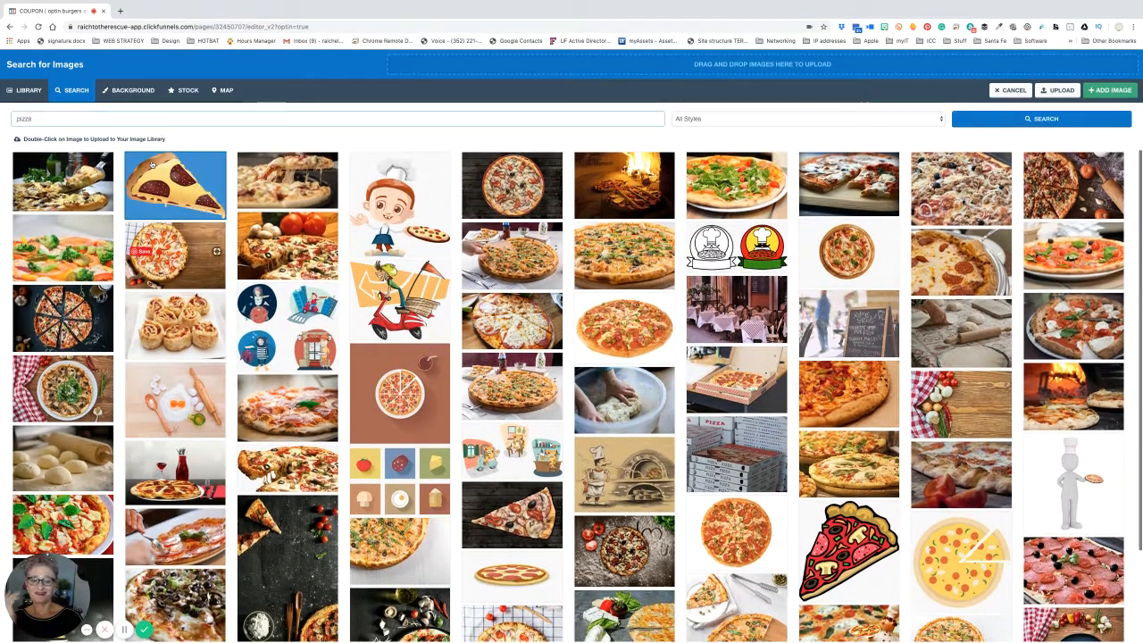
scroll(152, 163, down, 1)
scroll(152, 163, down, 1)
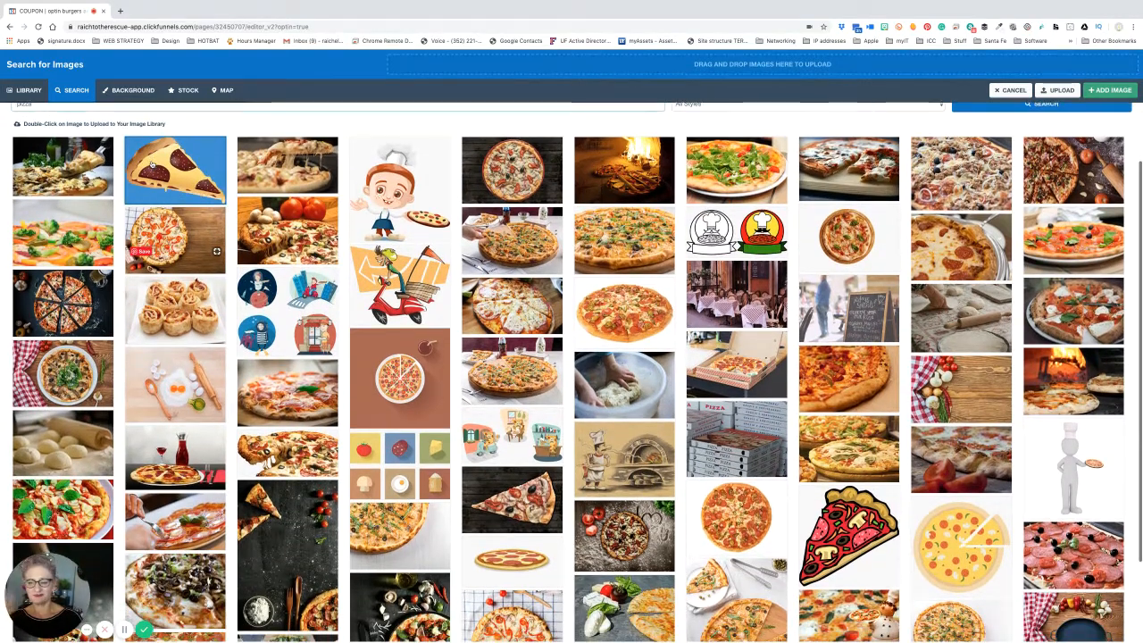
scroll(152, 163, down, 2)
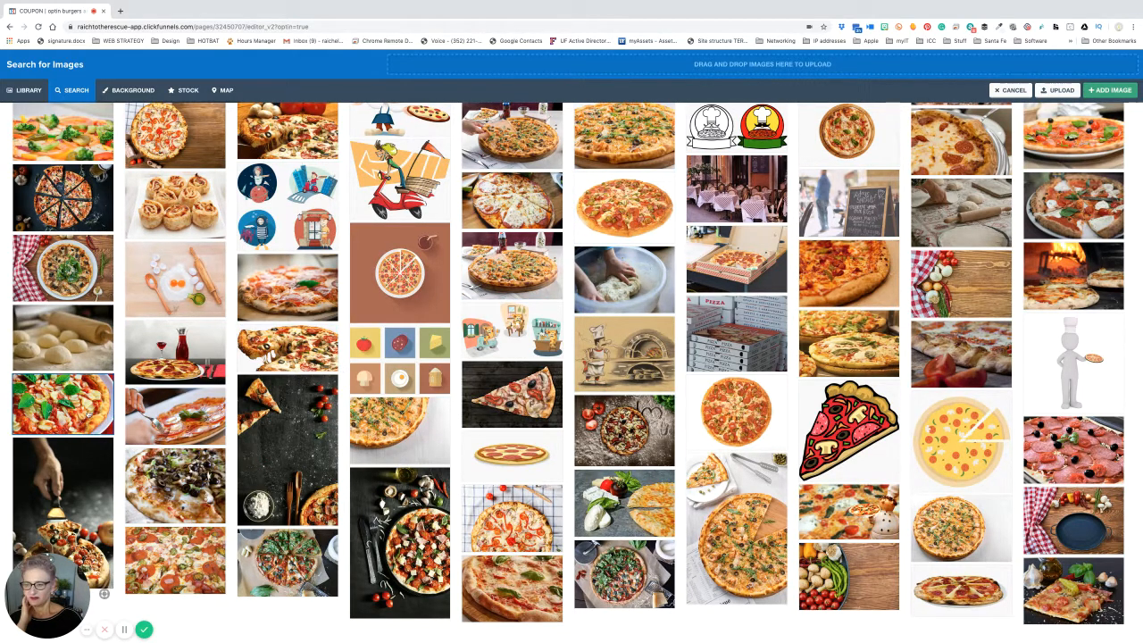
click(90, 398)
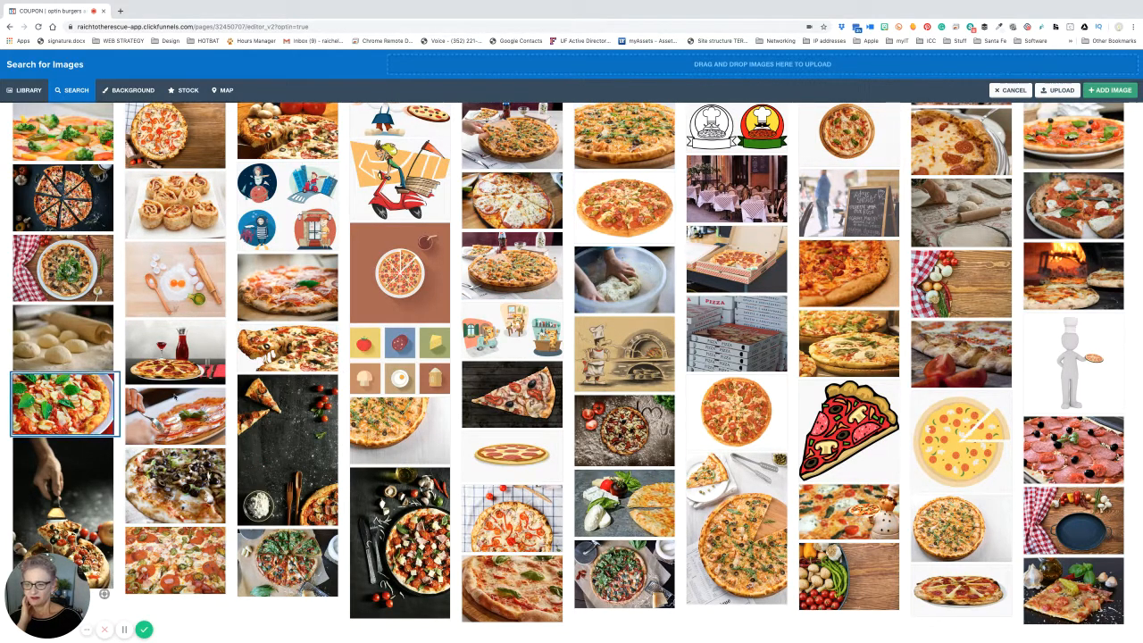
click(1116, 90)
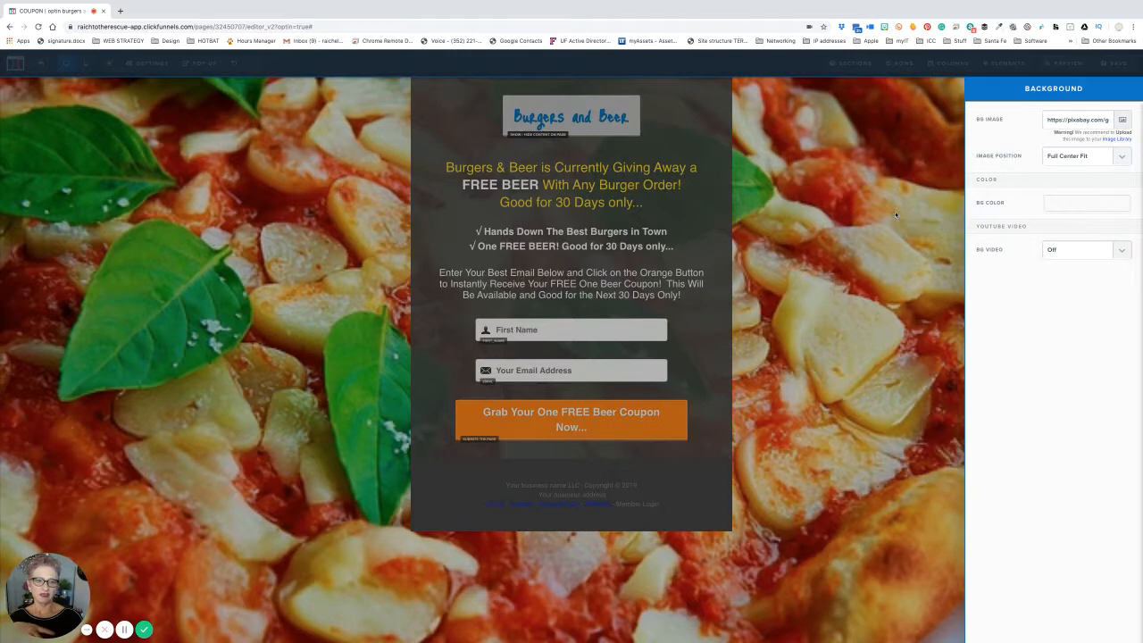
click(896, 216)
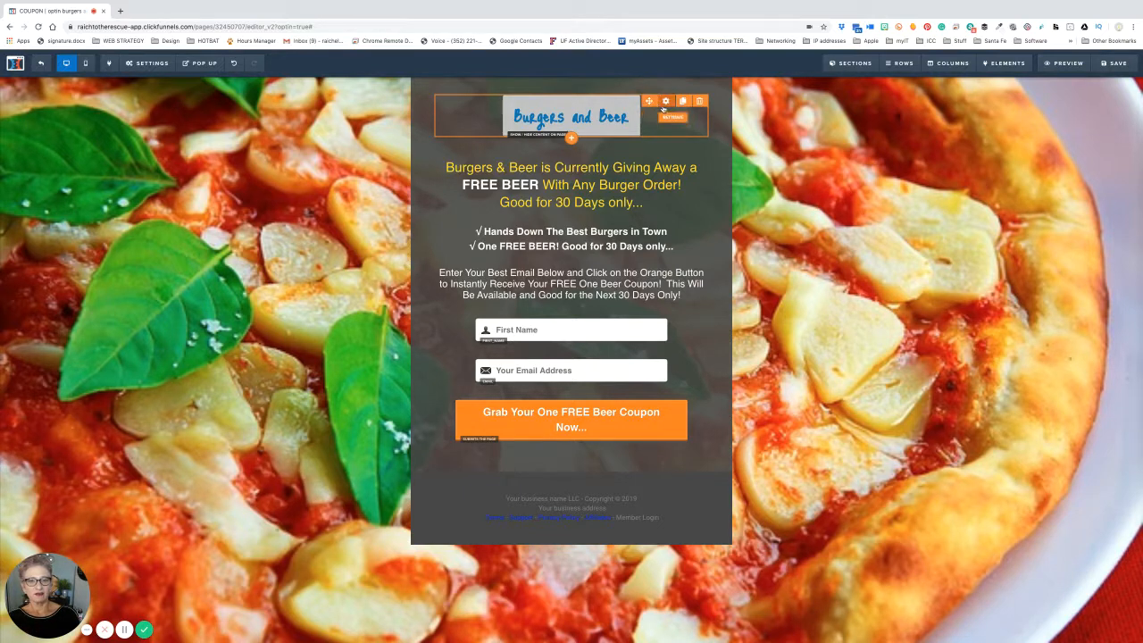
View the settings of the Burgers and Beer button, and duplicate the button and delete the copy.
click(666, 104)
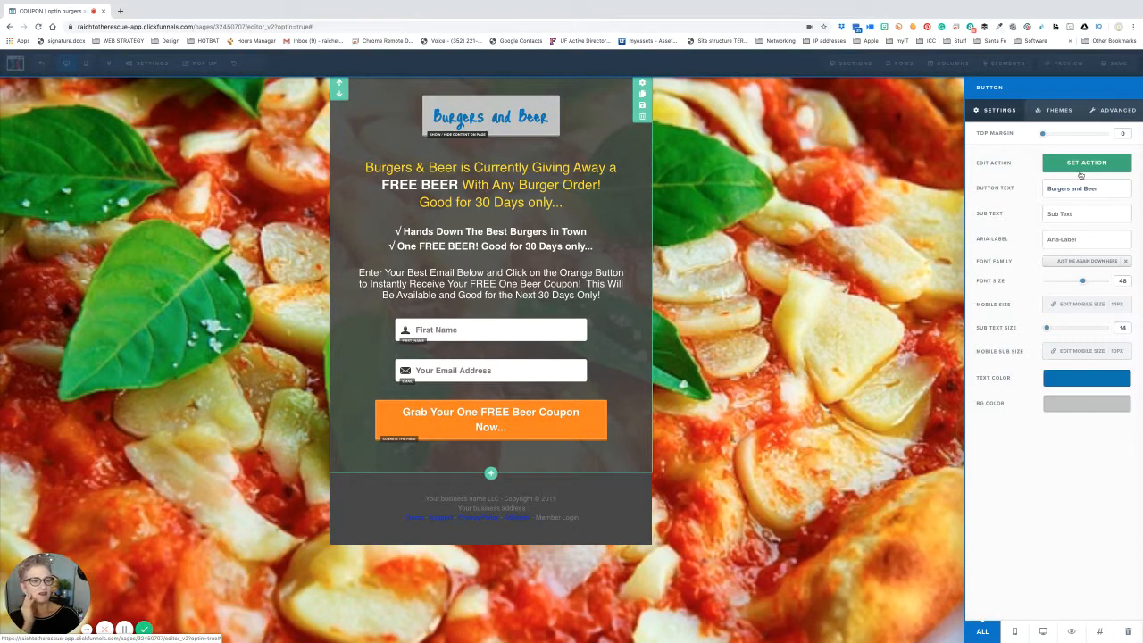
click(880, 137)
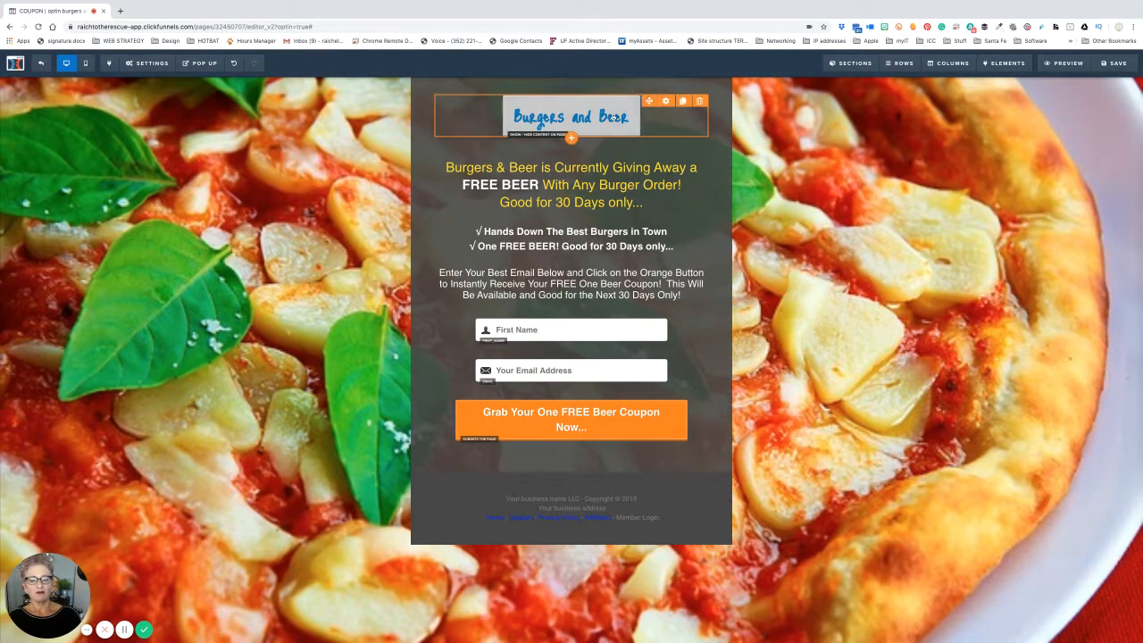
click(682, 101)
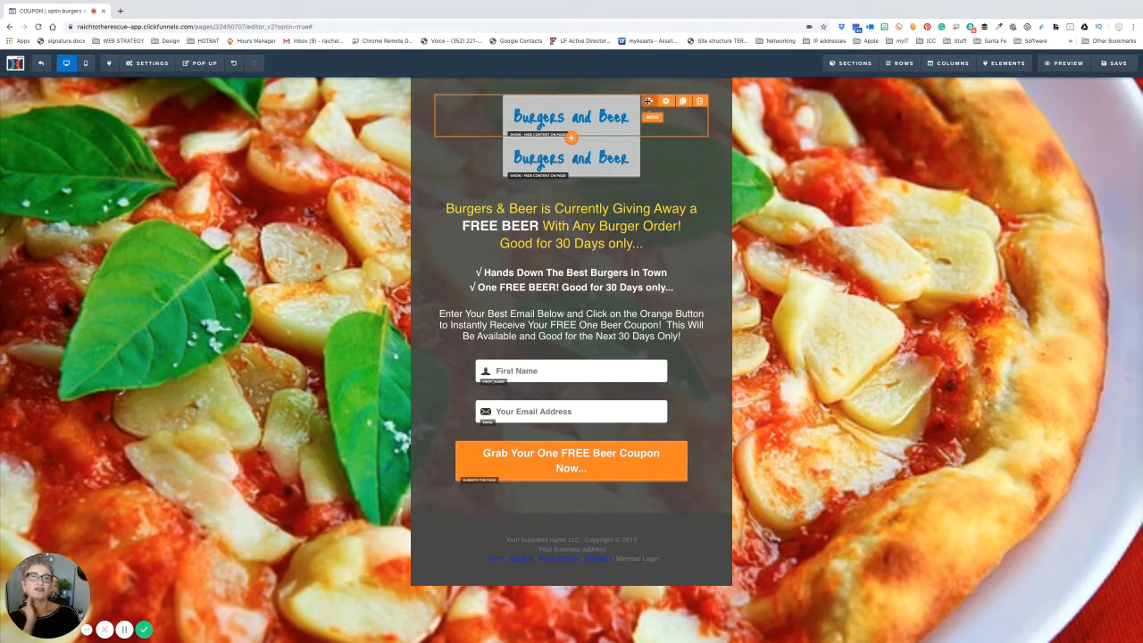
click(700, 101)
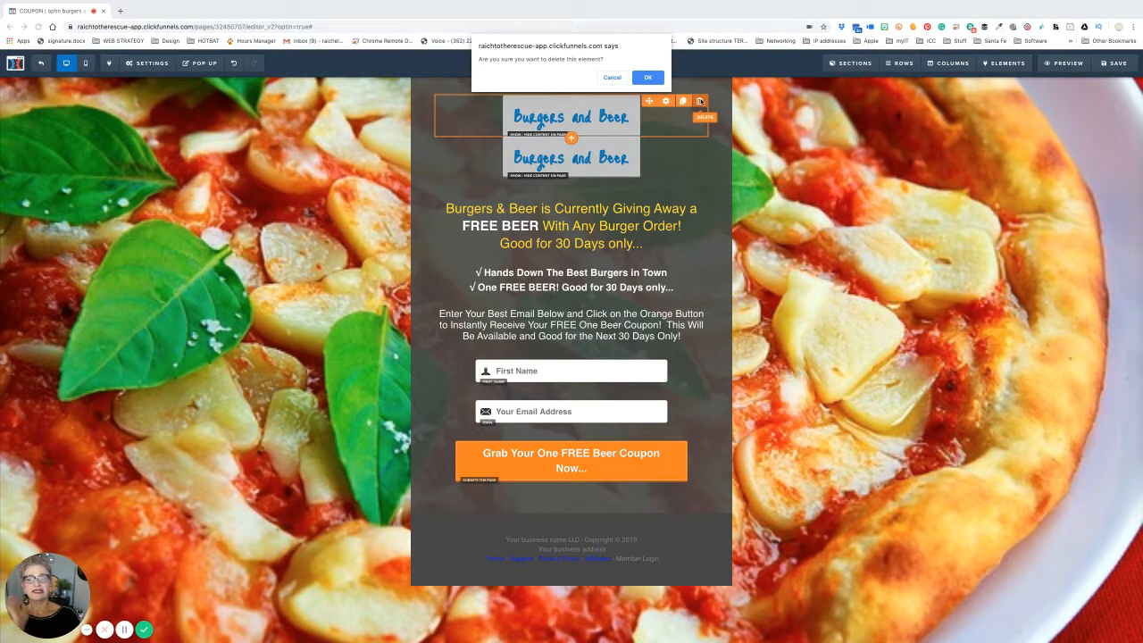
click(650, 77)
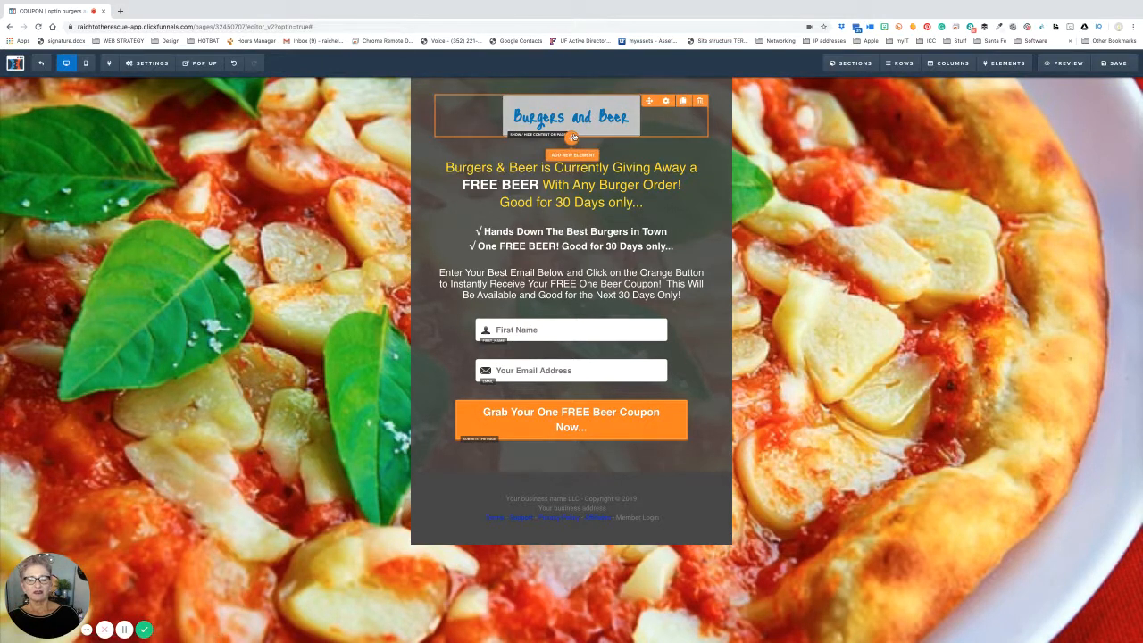
Add an image element directly below the Burgers and Beer button and give it the alt text "restaurant".
click(573, 136)
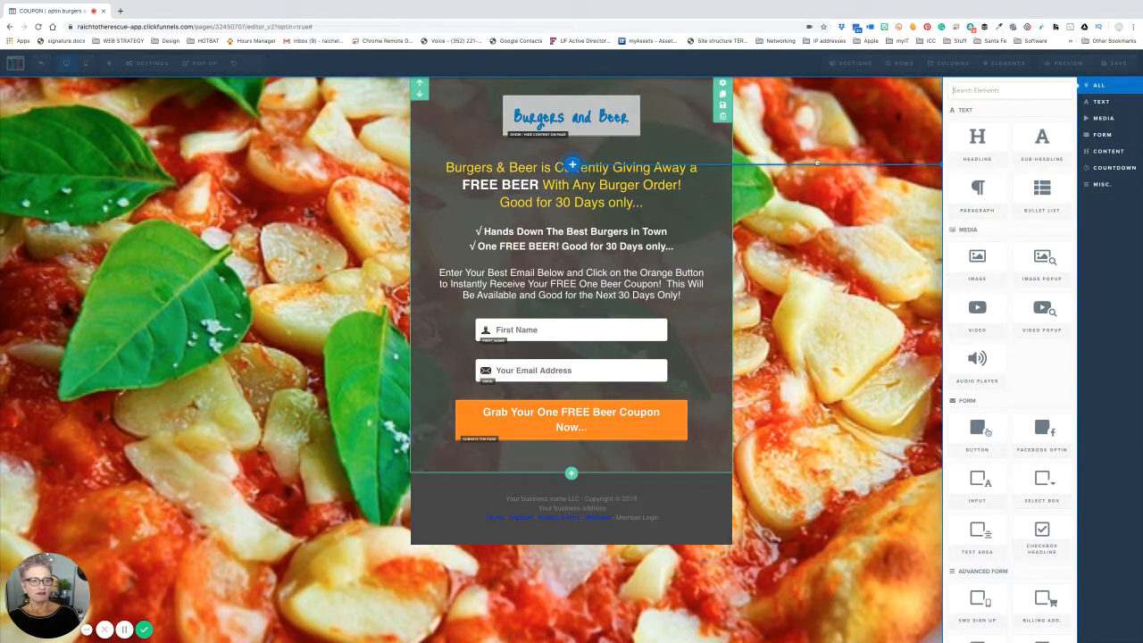
click(976, 260)
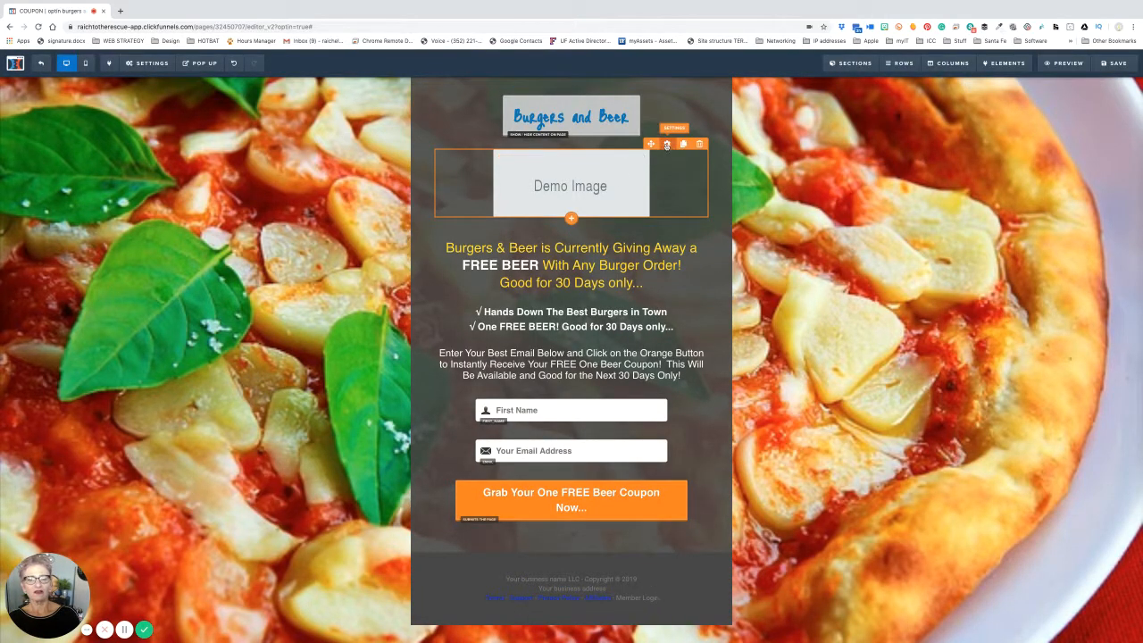
click(666, 145)
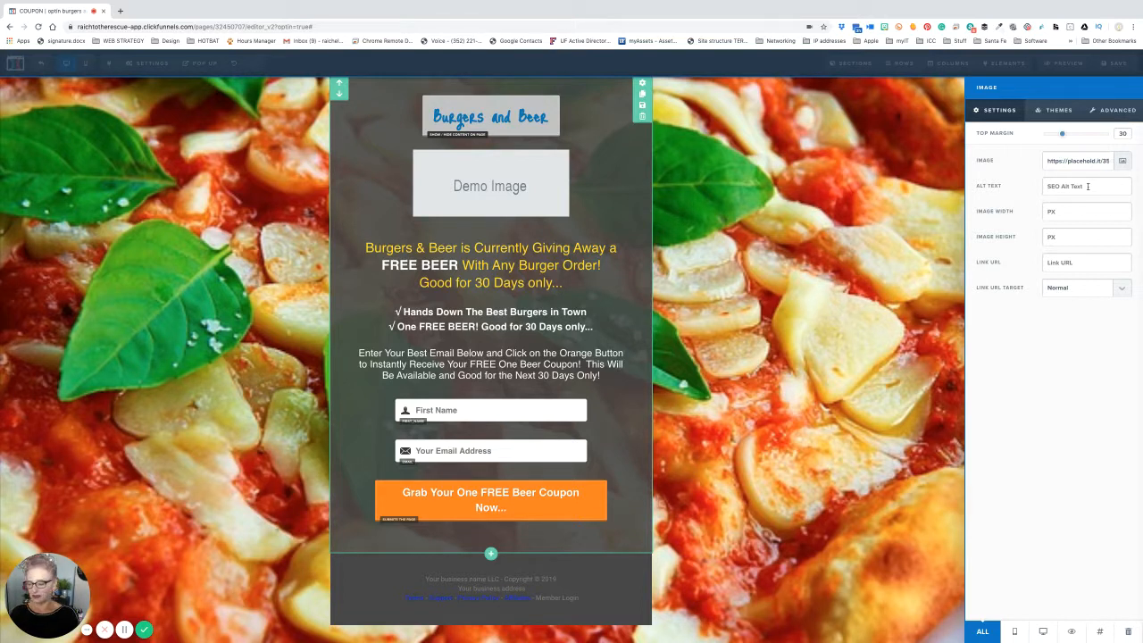
text(restaurant)
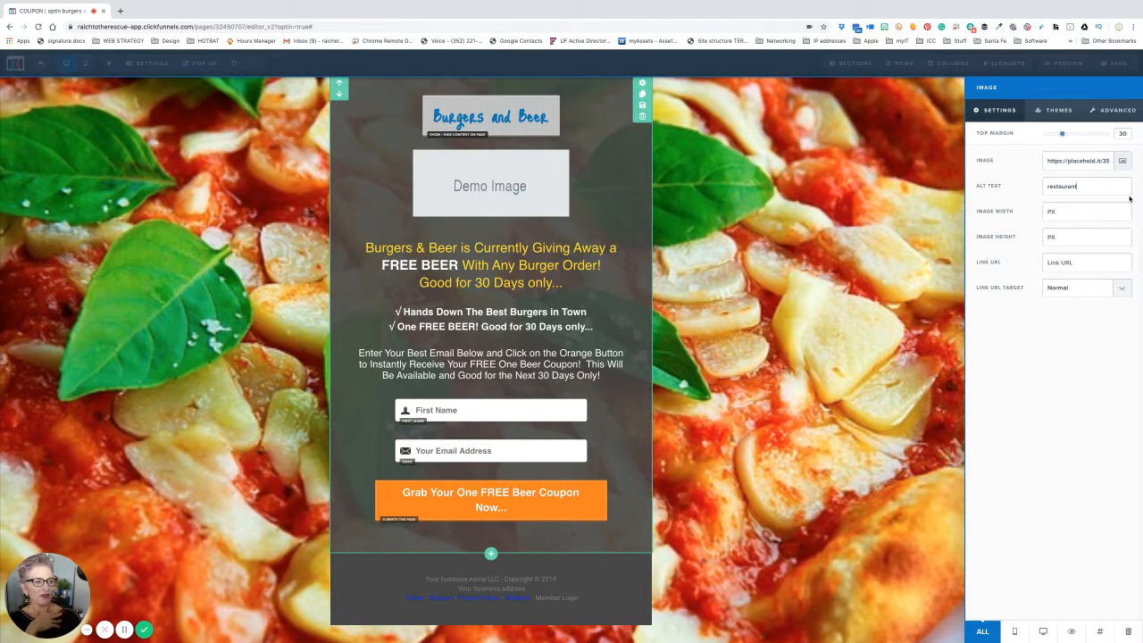
Replace the demo image with the logo of a woman's face in red glasses from the uploaded image library.
click(1122, 161)
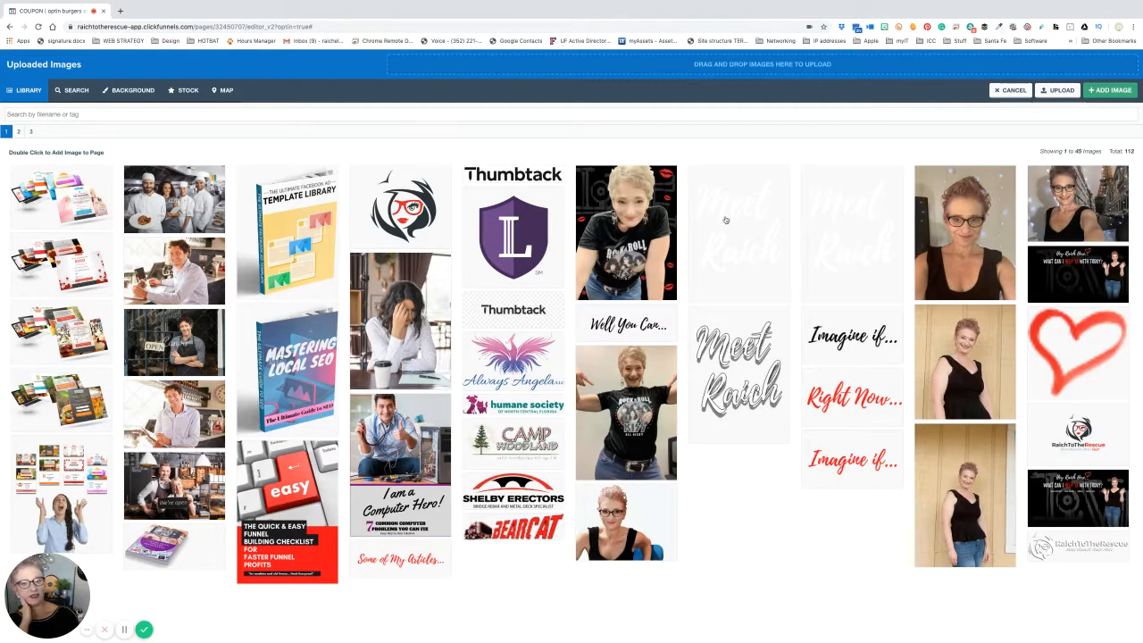
click(401, 217)
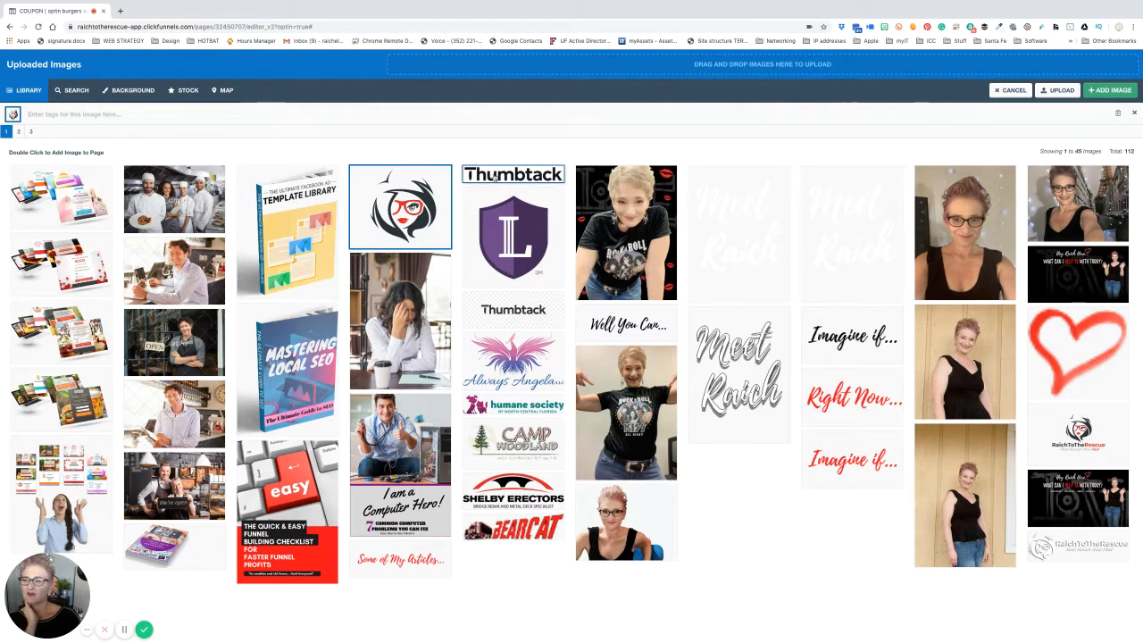
double_click(401, 214)
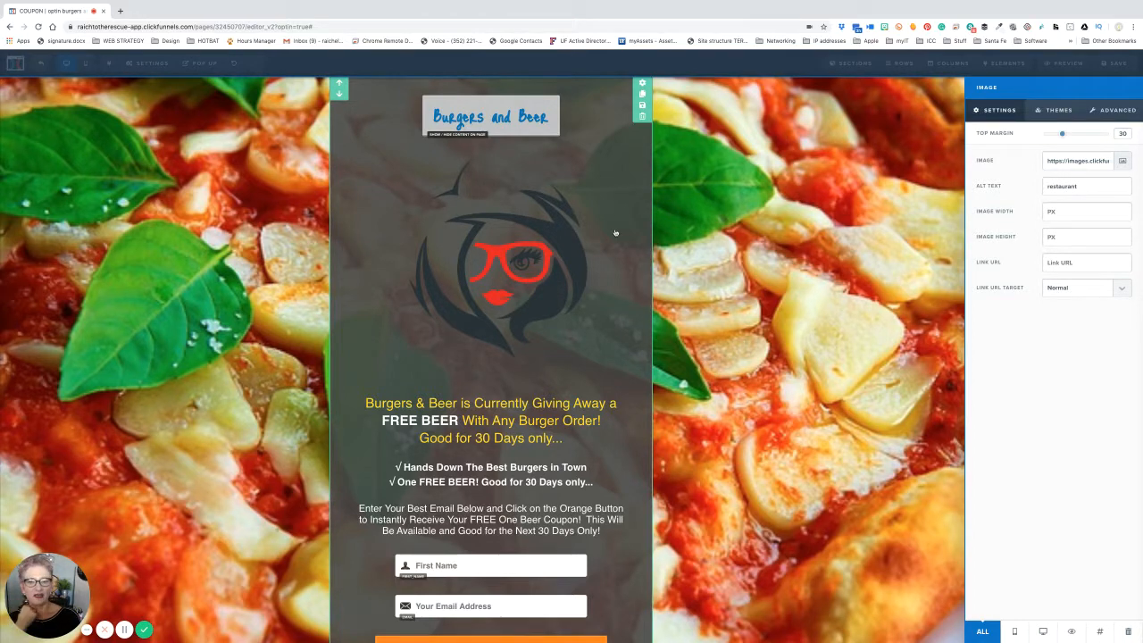
click(759, 223)
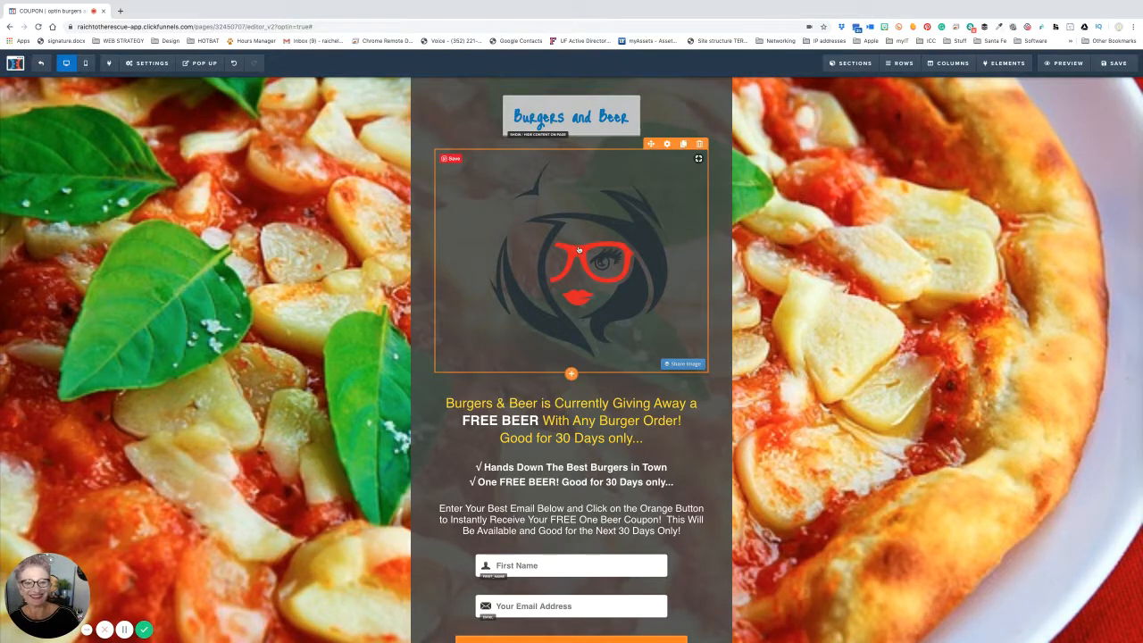
Try a width of 100 px for the logo image and set it to 250 px instead.
click(667, 144)
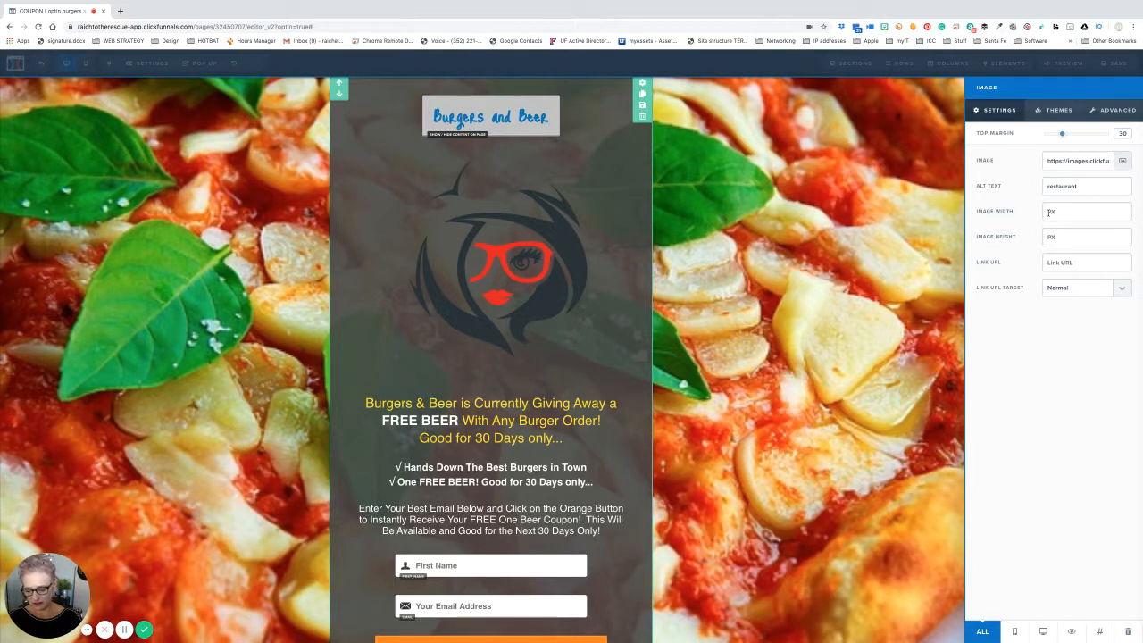
text(100)
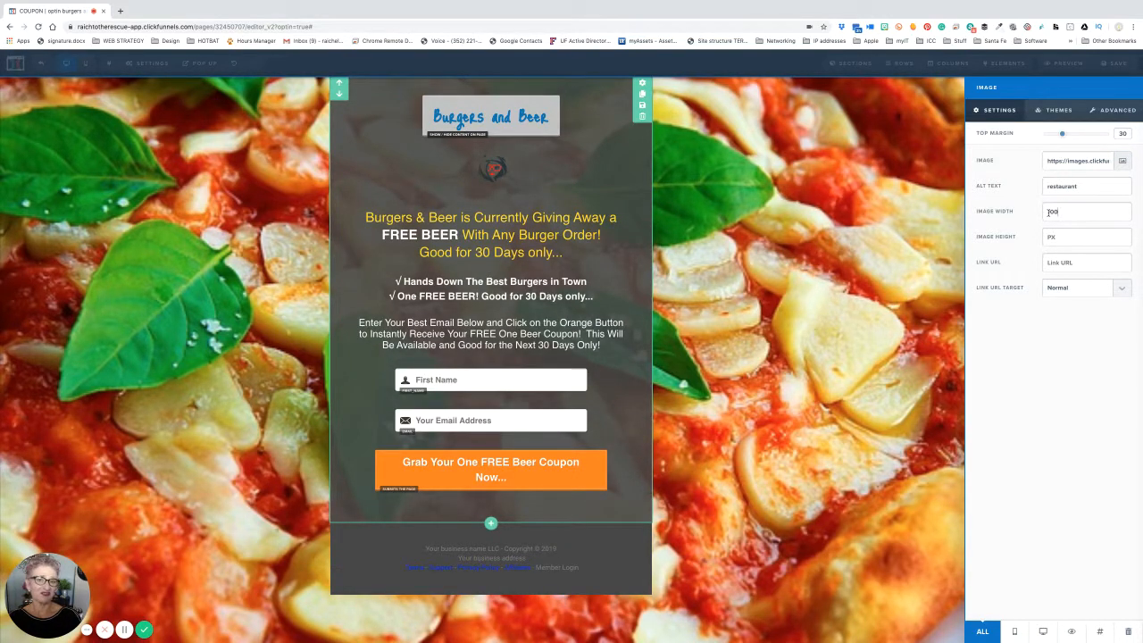
key(BackSpace)
key(BackSpace)
key(BackSpace)
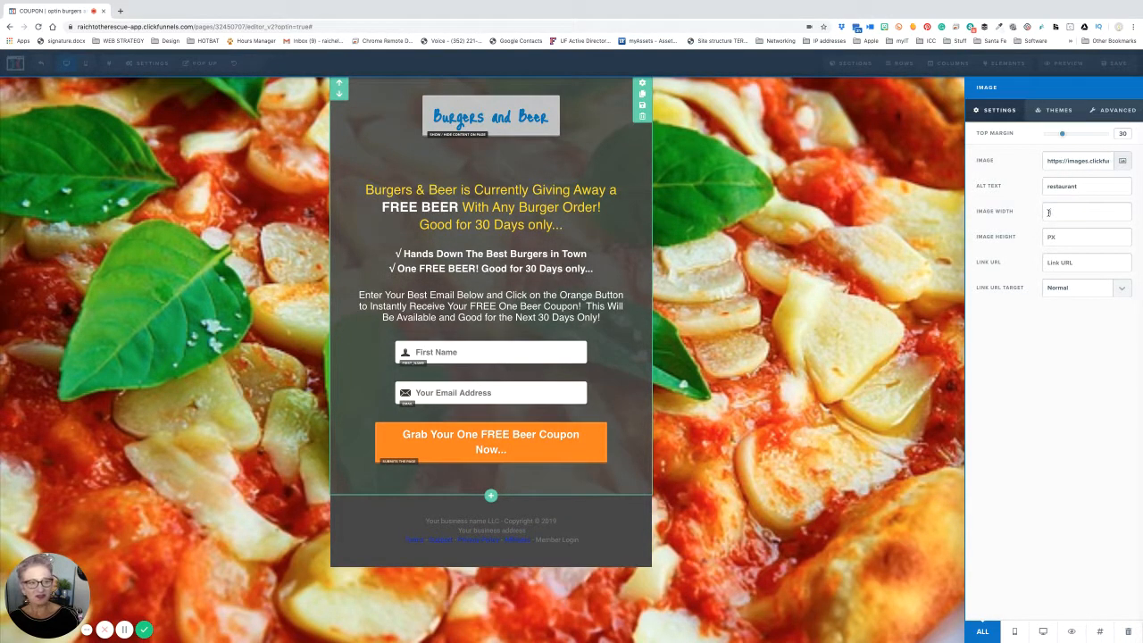
text(250)
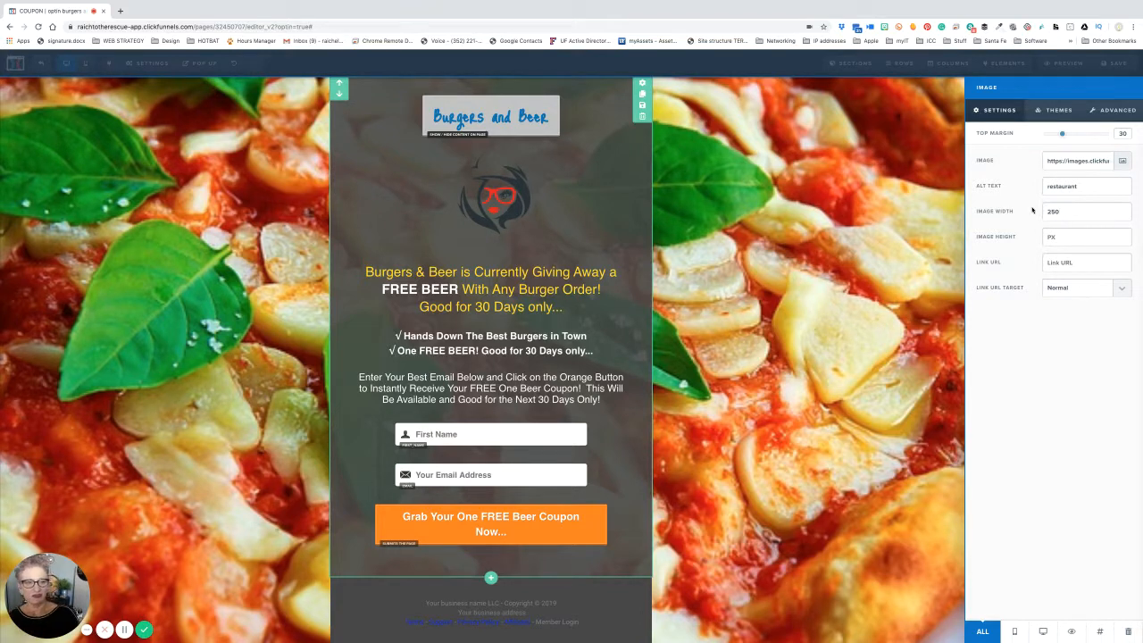
click(854, 252)
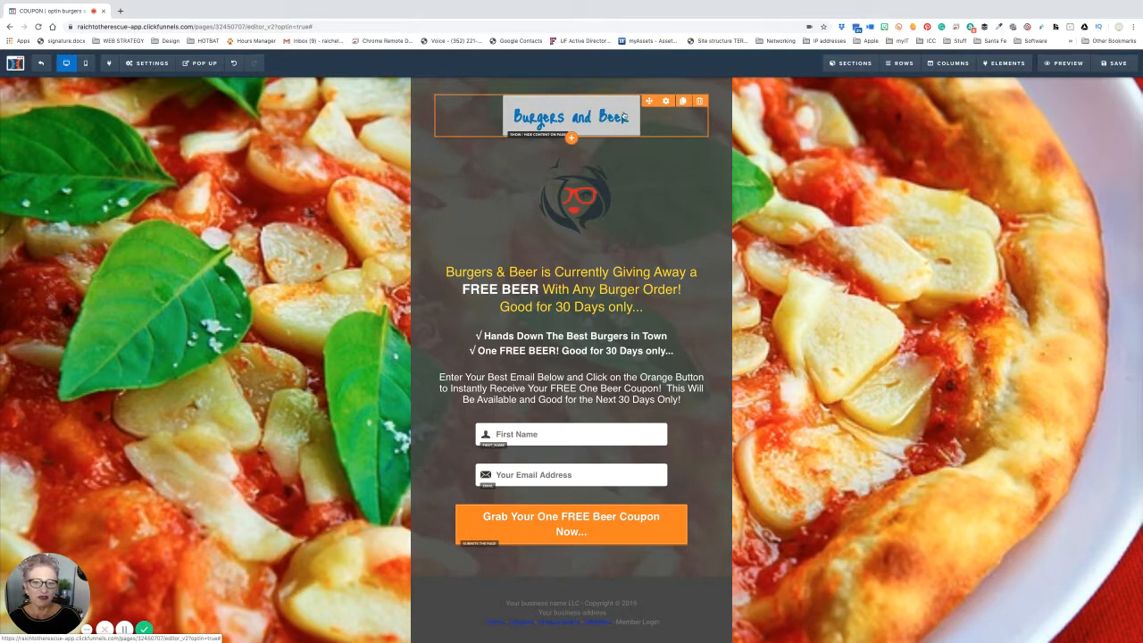
Change the Burgers and Beer button's text to "Anthony's Pizza Place" and its sub text to "best in pizza in town".
click(688, 109)
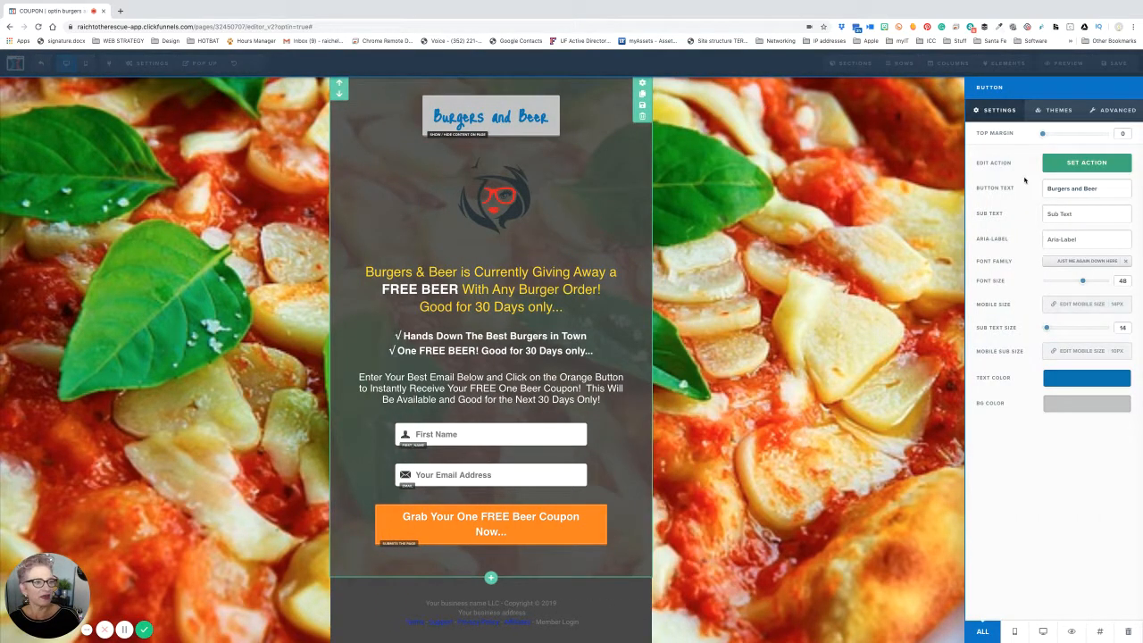
triple_click(1074, 190)
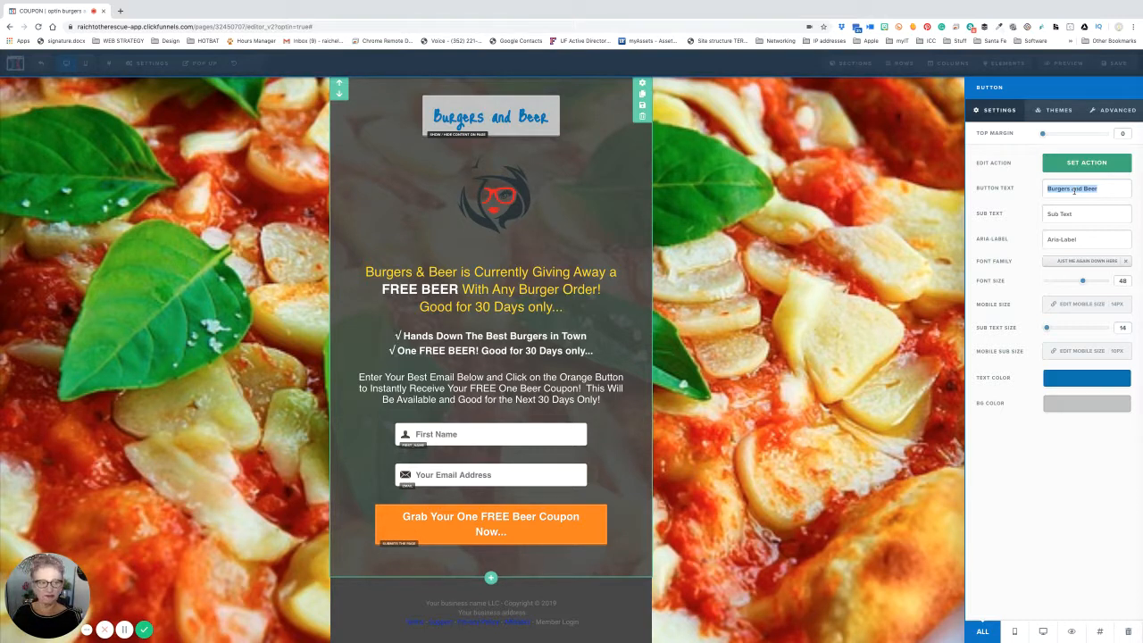
text(Anthony)
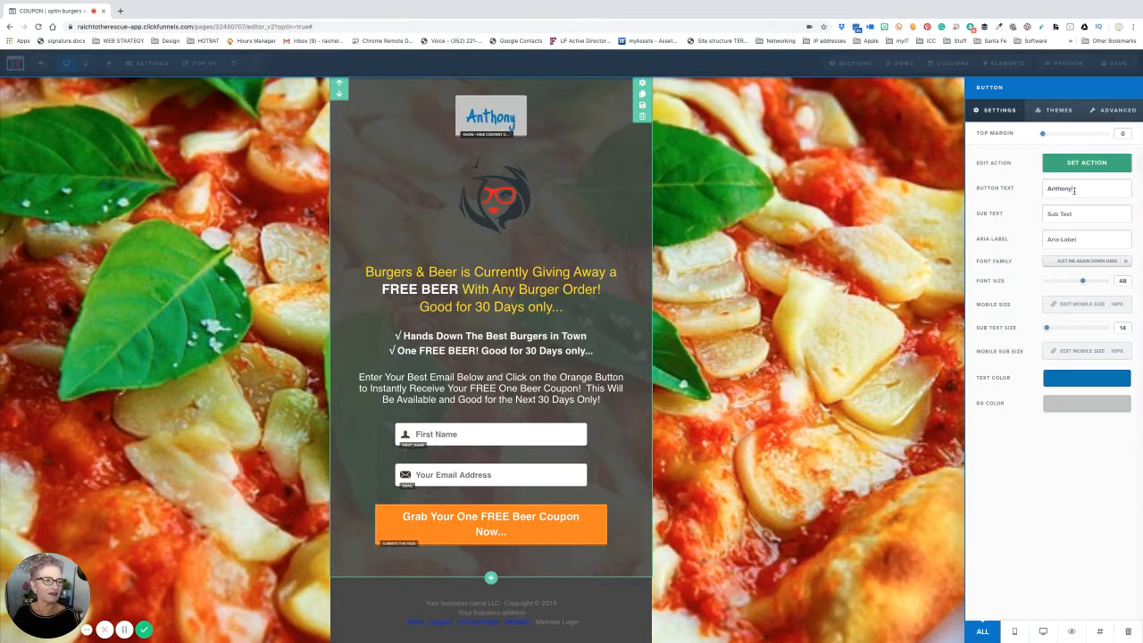
text('s Piz)
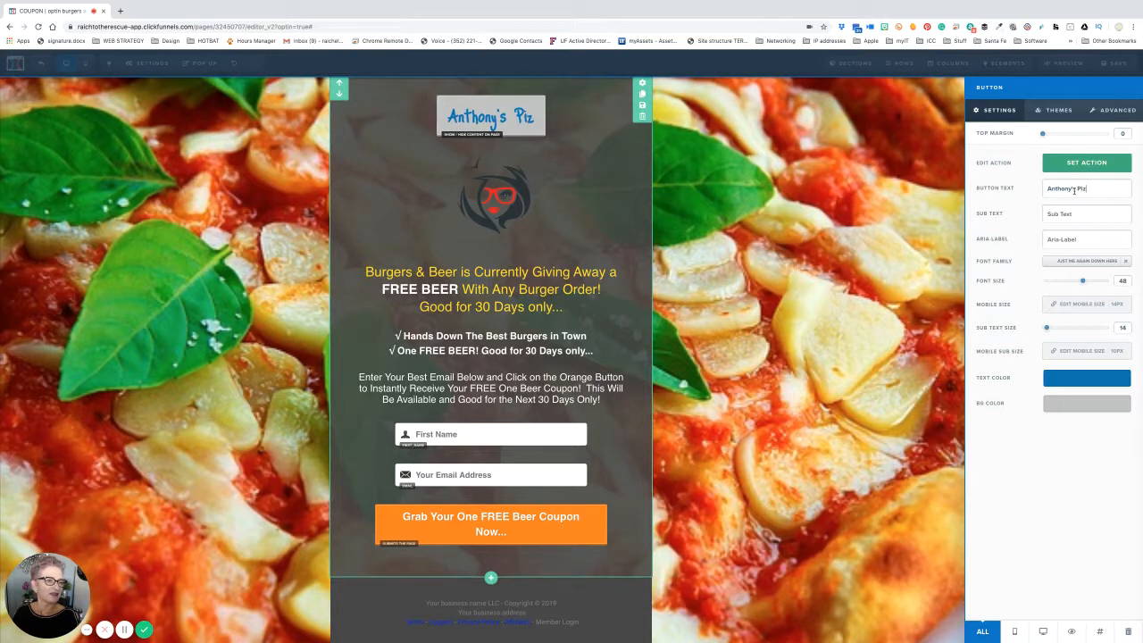
text(za Place)
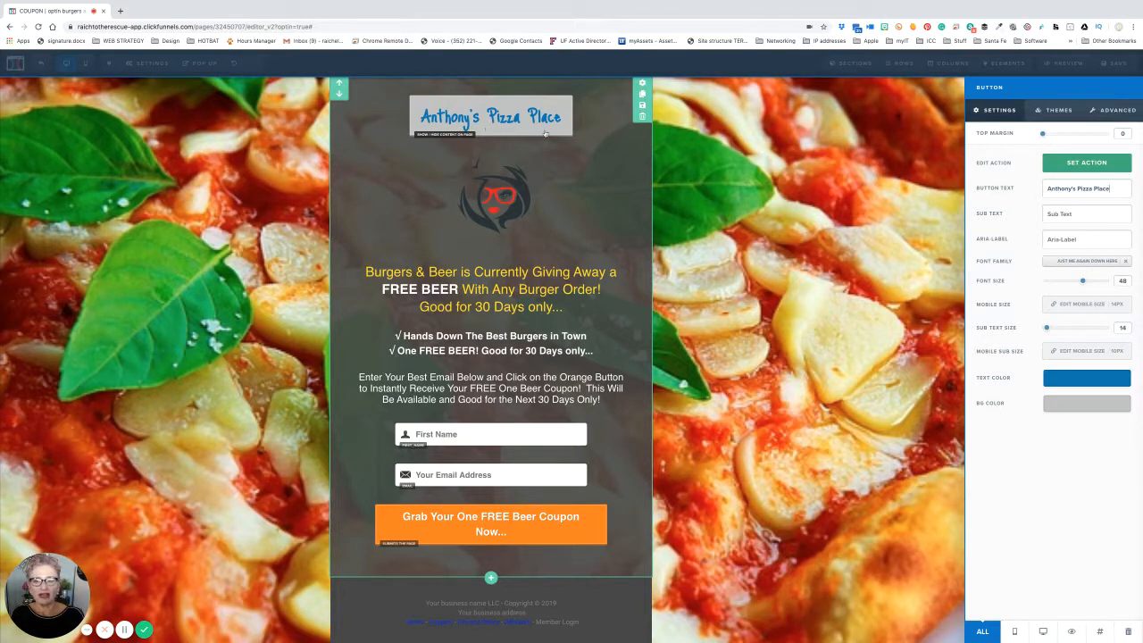
click(1075, 214)
text(ba)
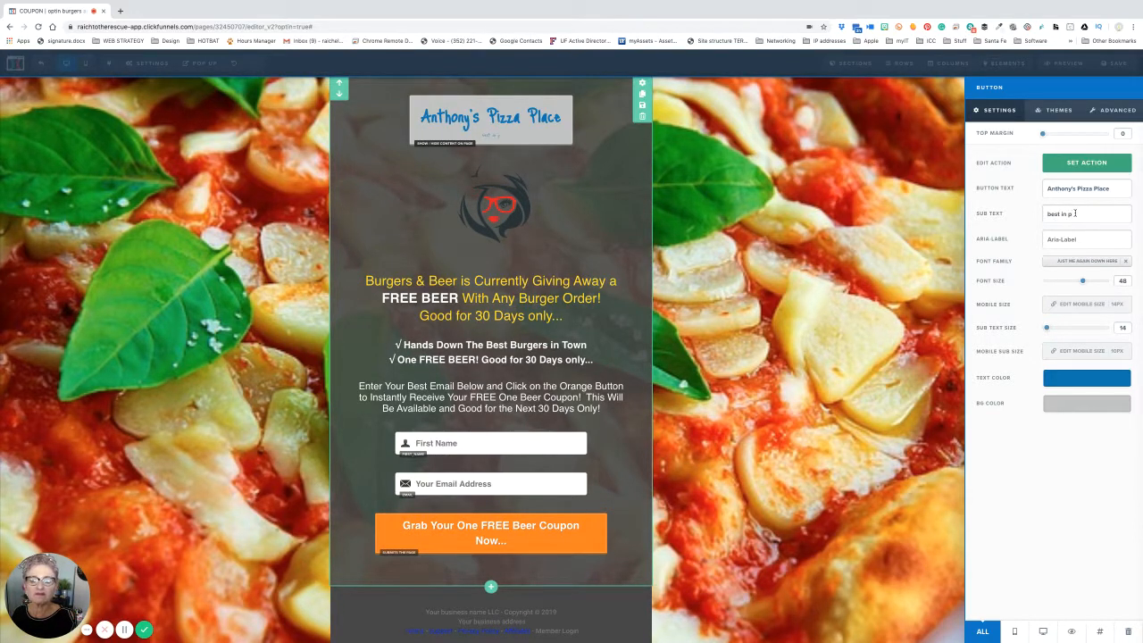
text(town)
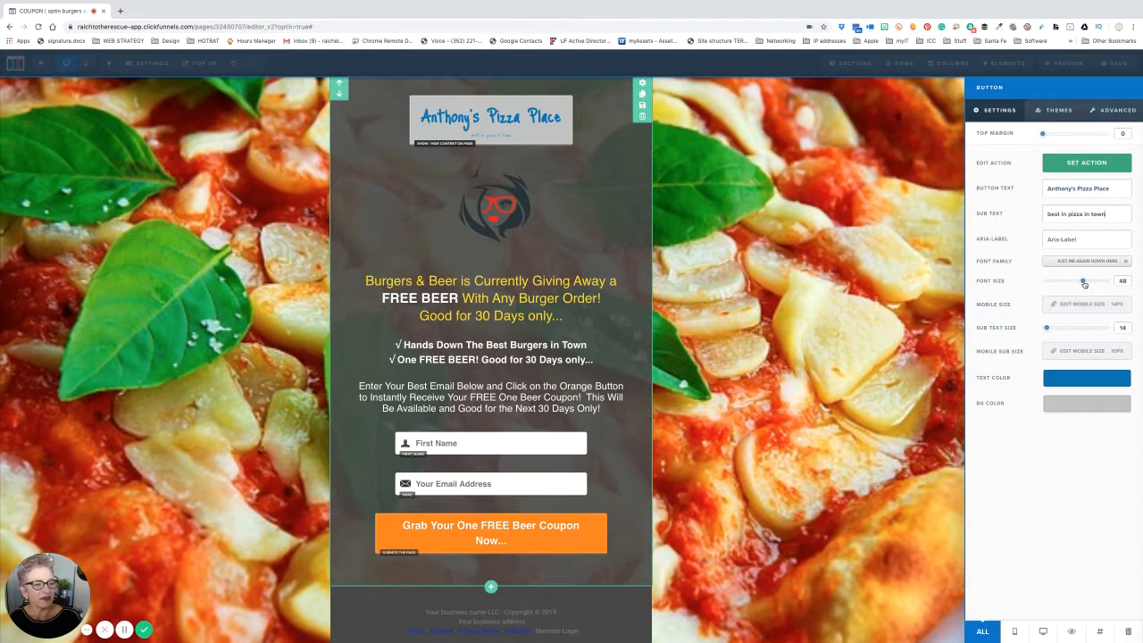
Restyle the Anthony's Pizza Place button with font size 40, sub text size 20 and red text.
mouse_move(1087, 284)
mouse_down()
mouse_move(1108, 289)
mouse_move(1076, 281)
mouse_up()
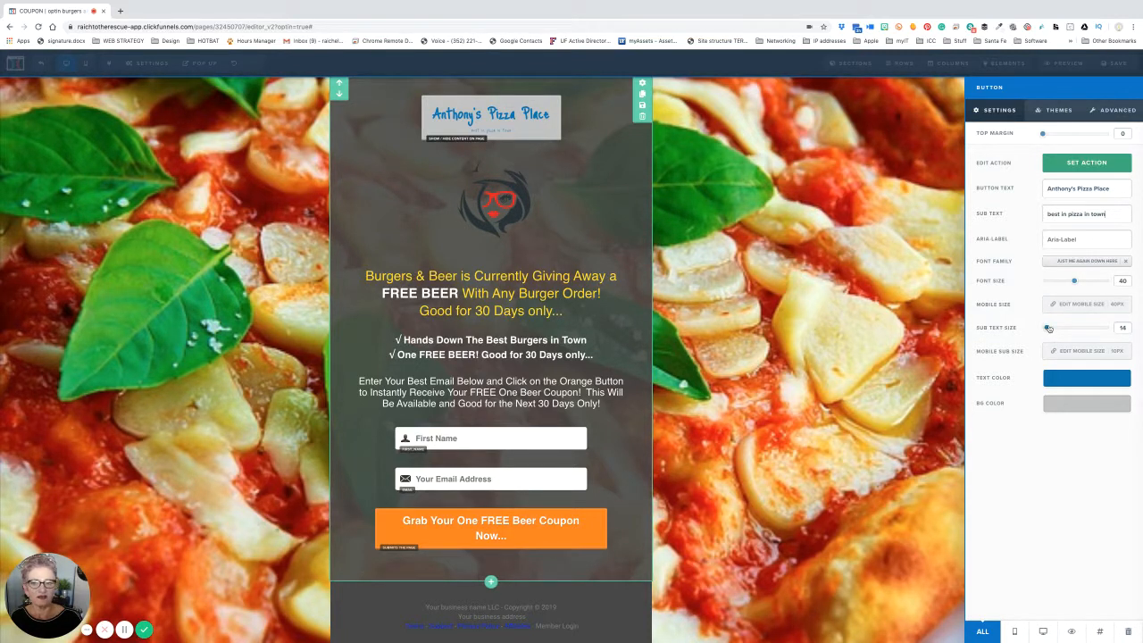
drag(1048, 328, 1053, 327)
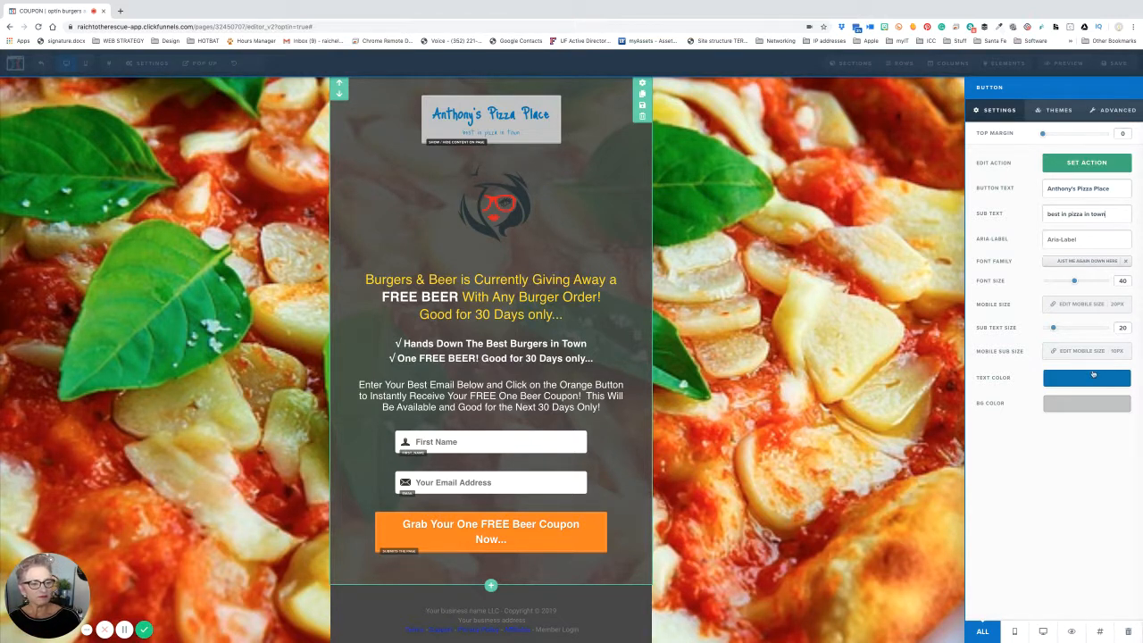
click(1080, 381)
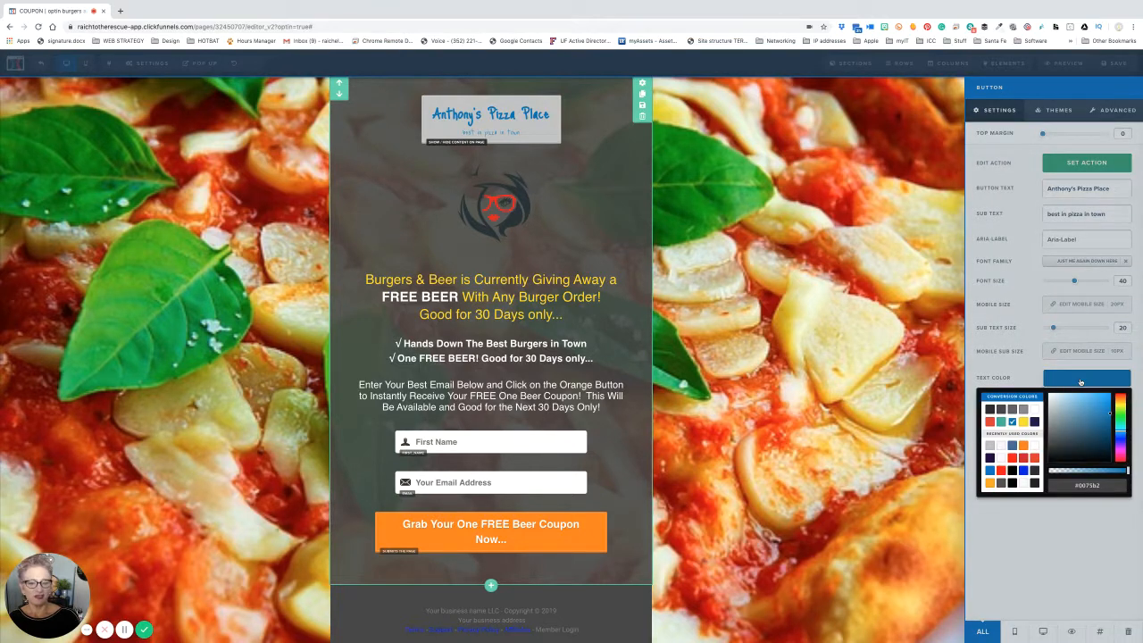
click(1012, 458)
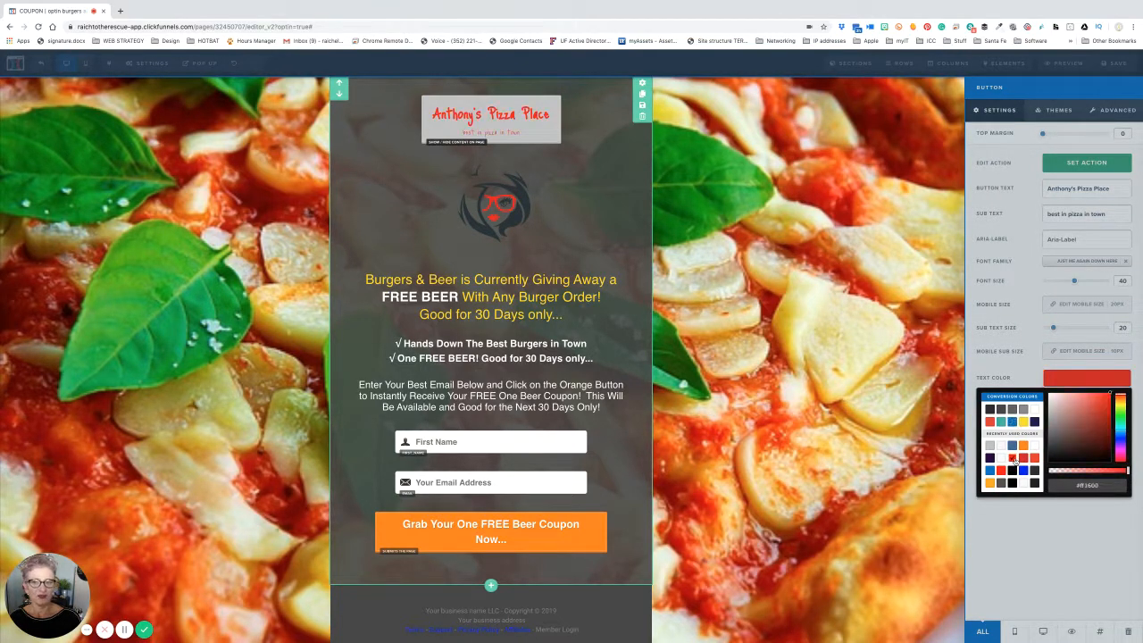
click(918, 314)
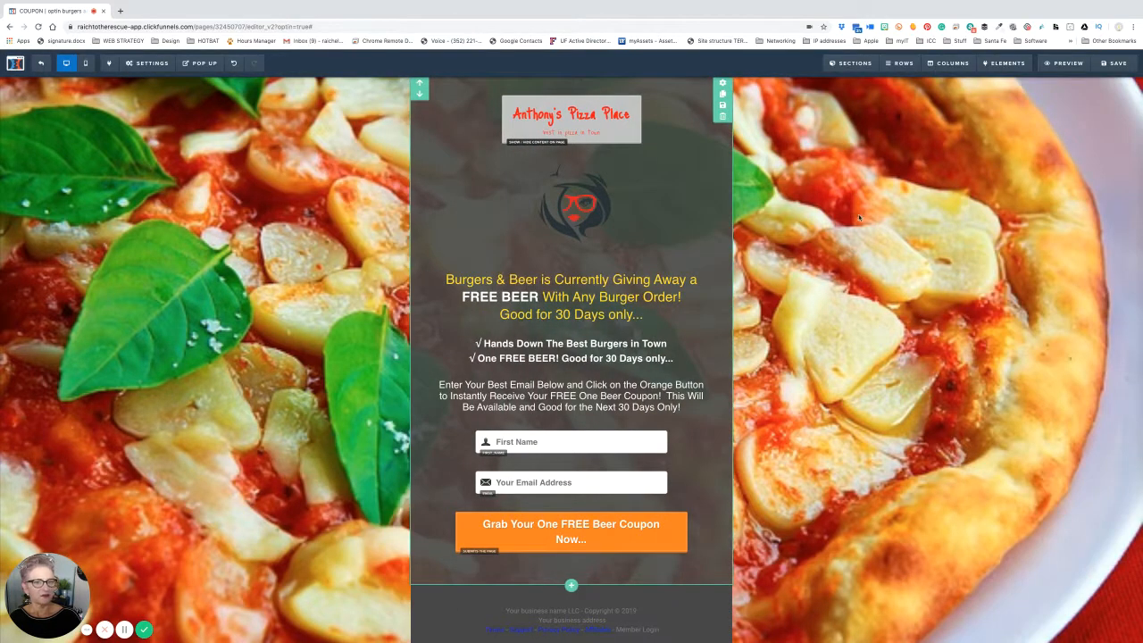
Try the Acme and Anaheim Google fonts on the Anthony's Pizza Place button.
click(571, 114)
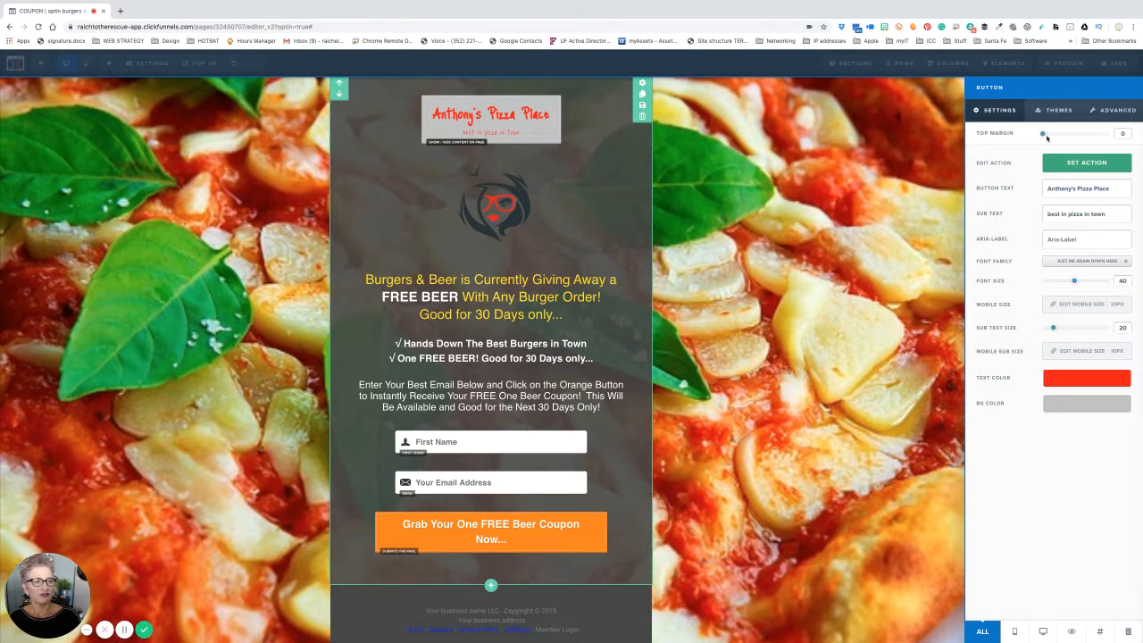
mouse_move(1043, 135)
mouse_down()
mouse_move(1084, 139)
mouse_move(1038, 136)
mouse_up()
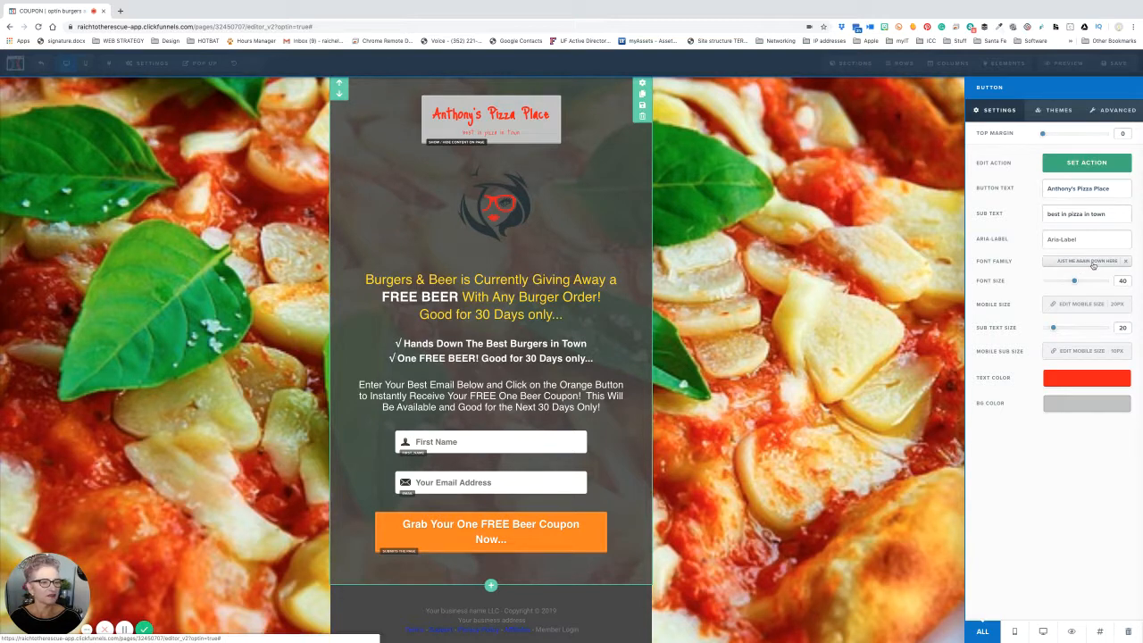
click(1092, 264)
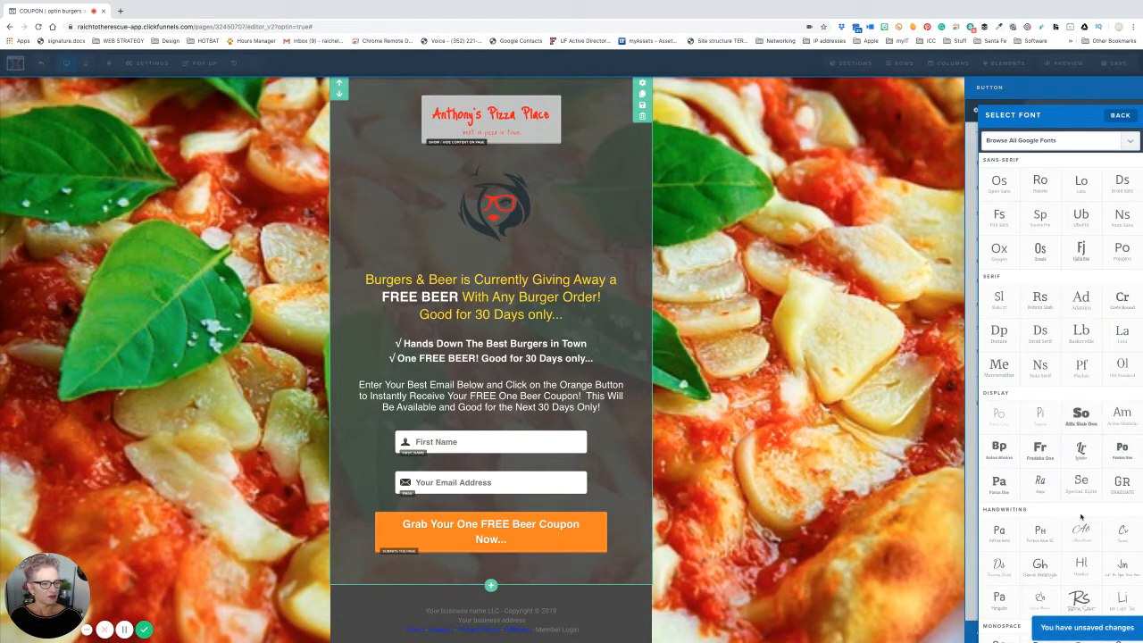
scroll(1083, 561, down, 1)
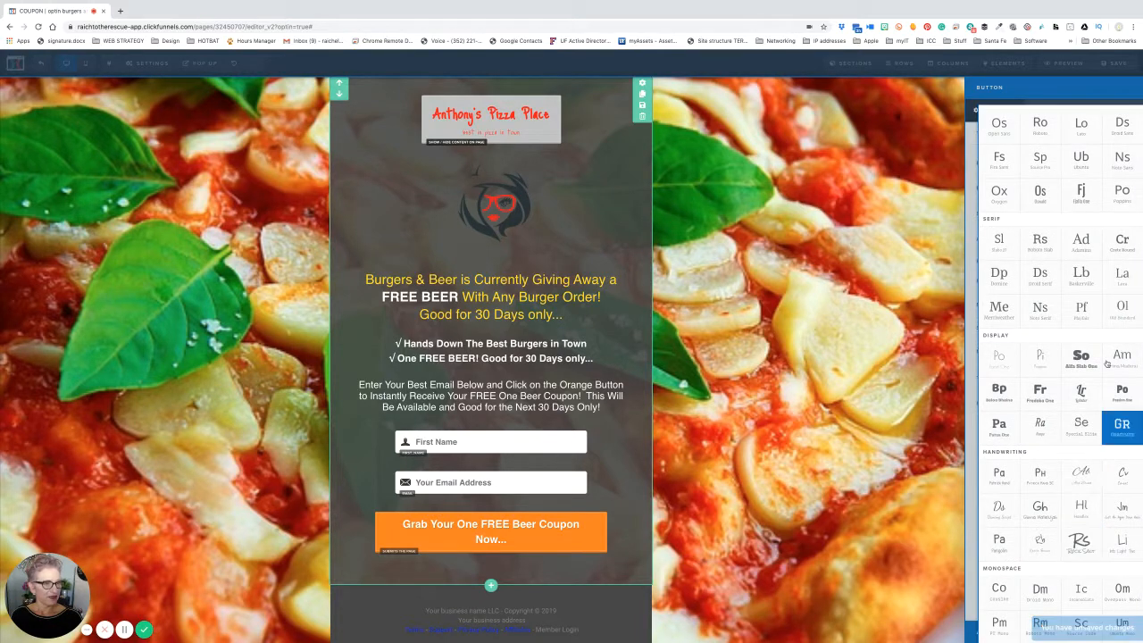
scroll(1091, 235, up, 1)
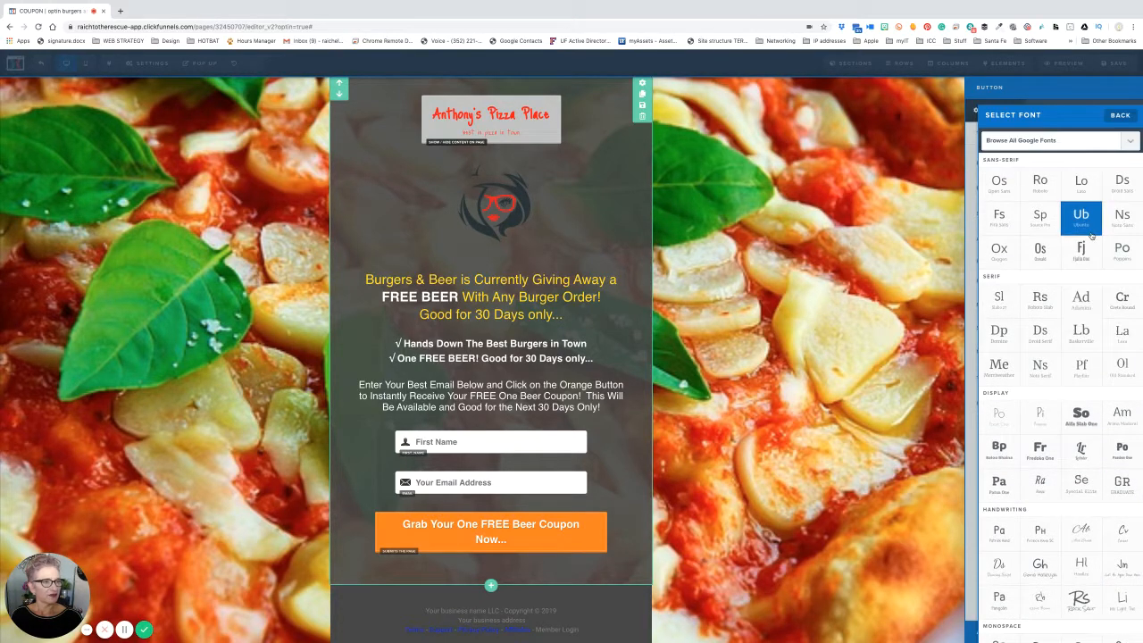
click(1130, 143)
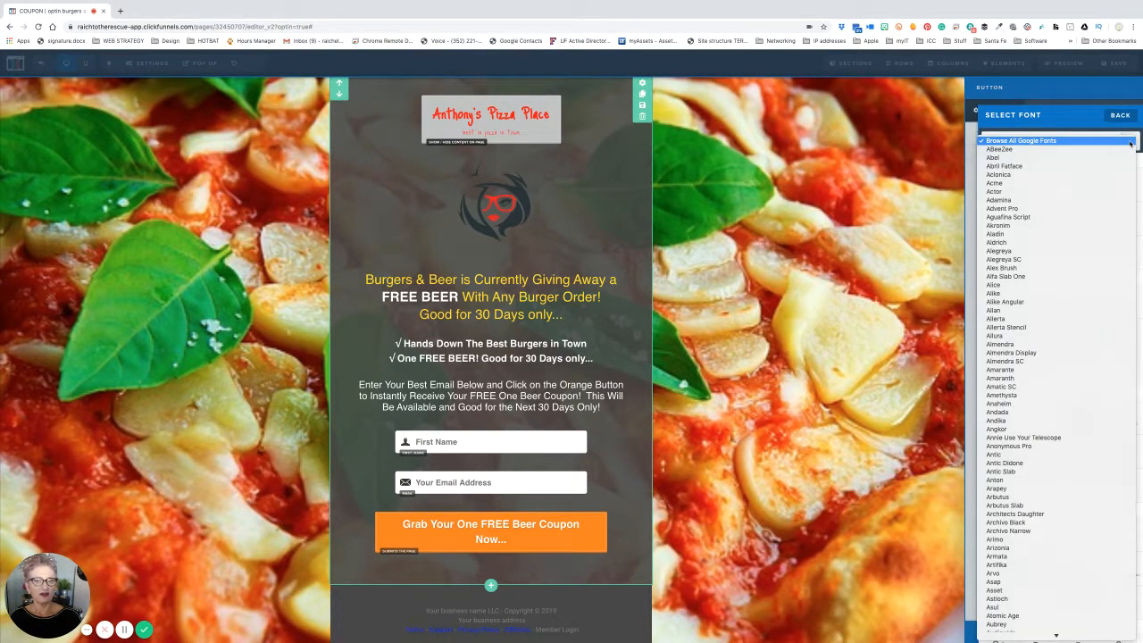
click(1033, 184)
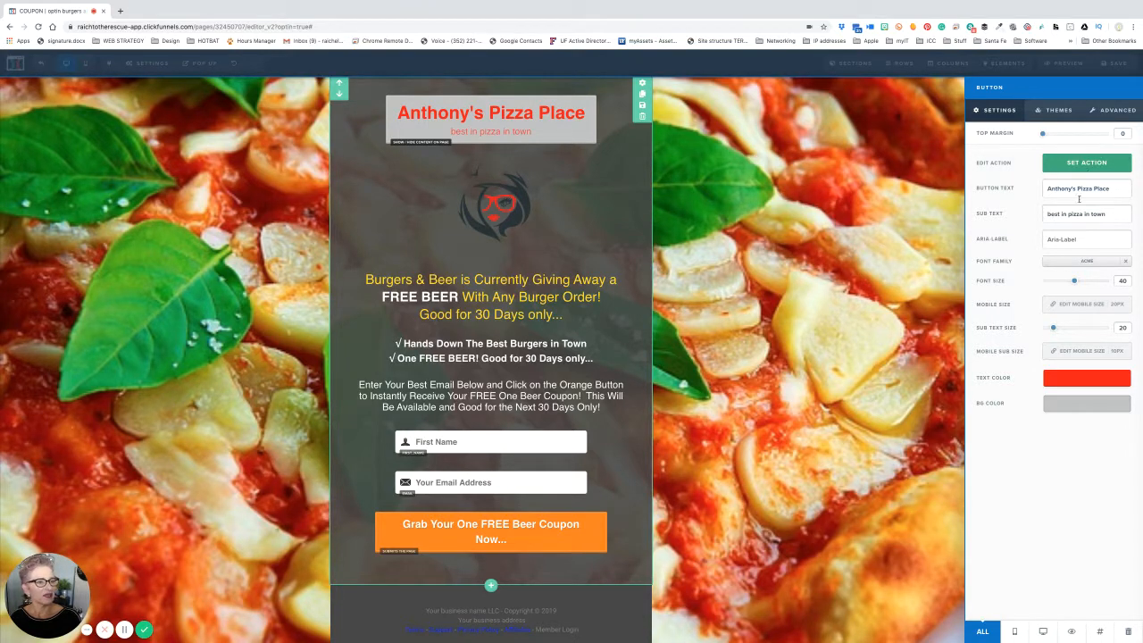
click(1083, 261)
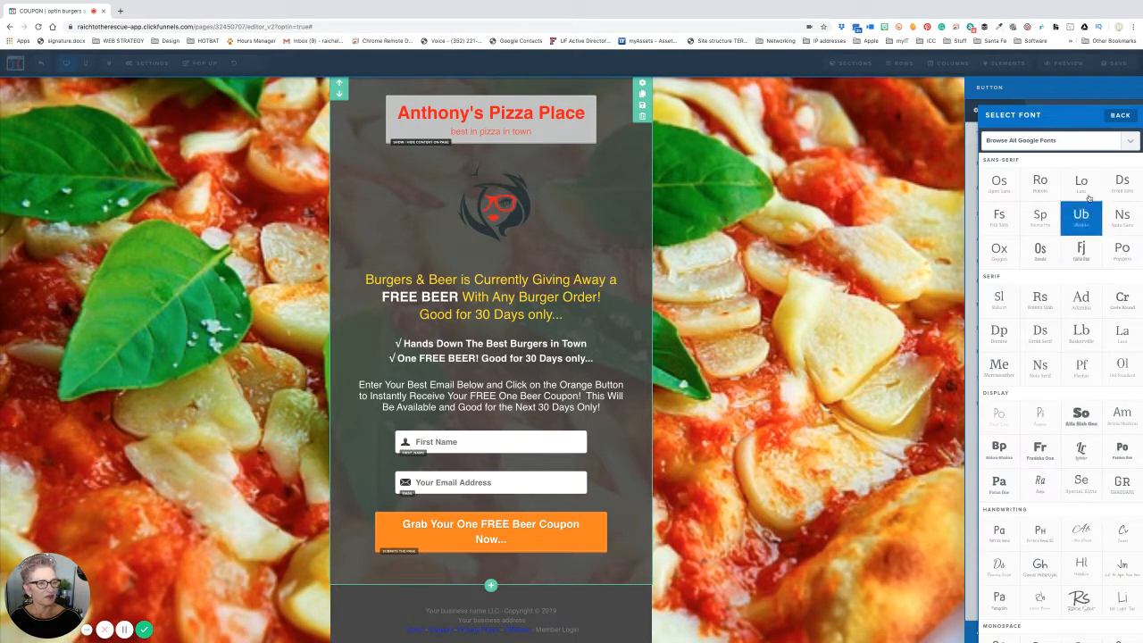
click(1130, 141)
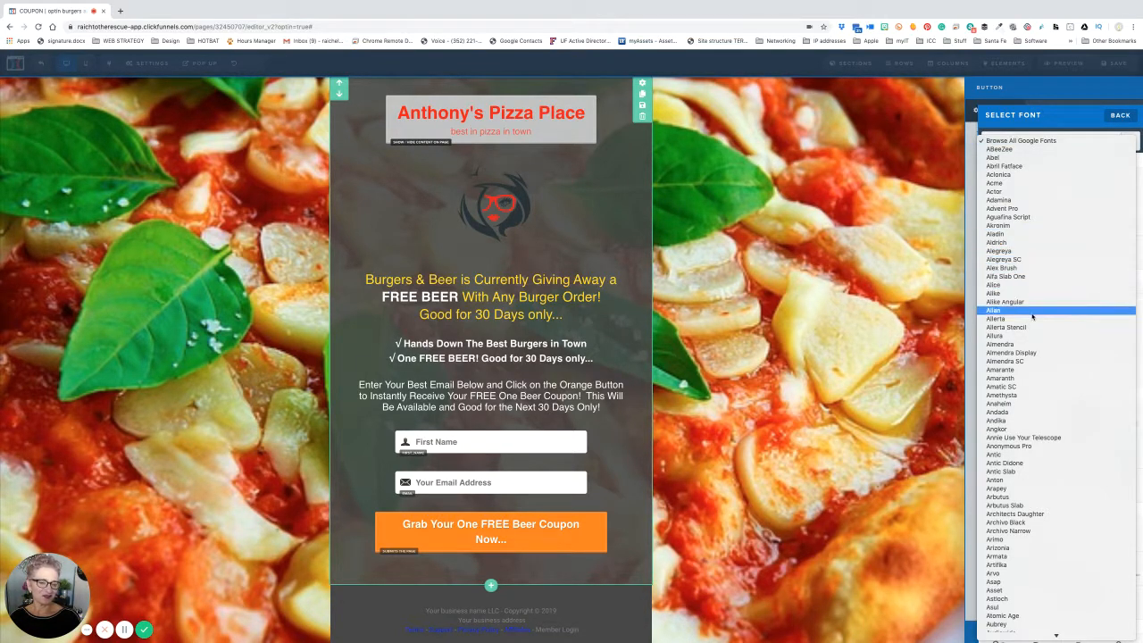
click(1012, 407)
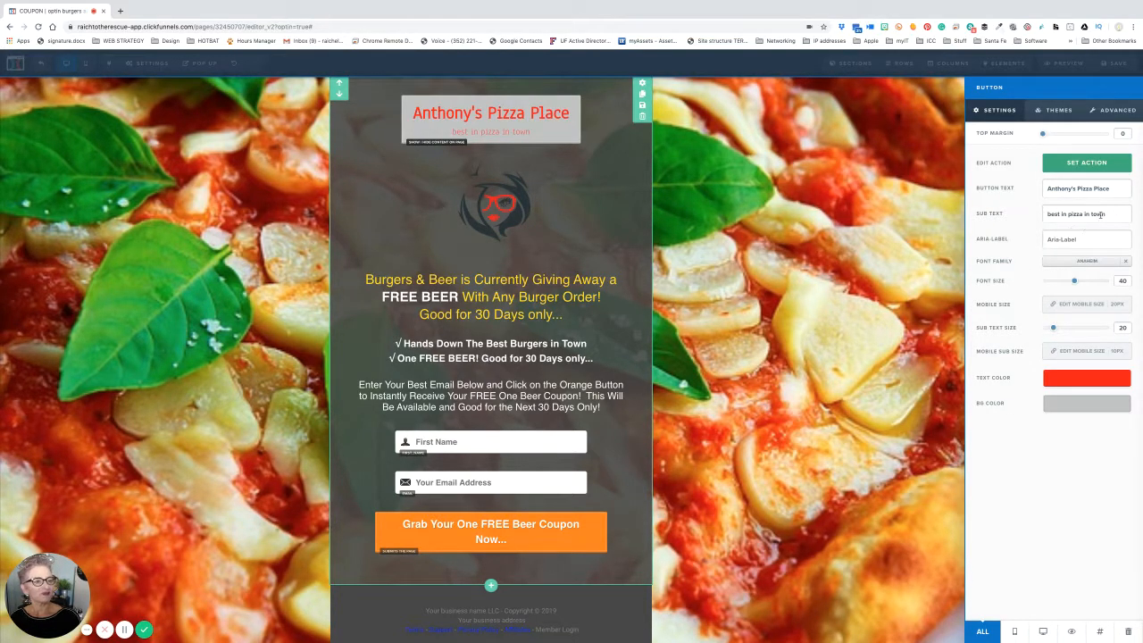
Set the Anthony's Pizza Place button's font to Patrick Hand from the handwriting fonts.
click(1091, 262)
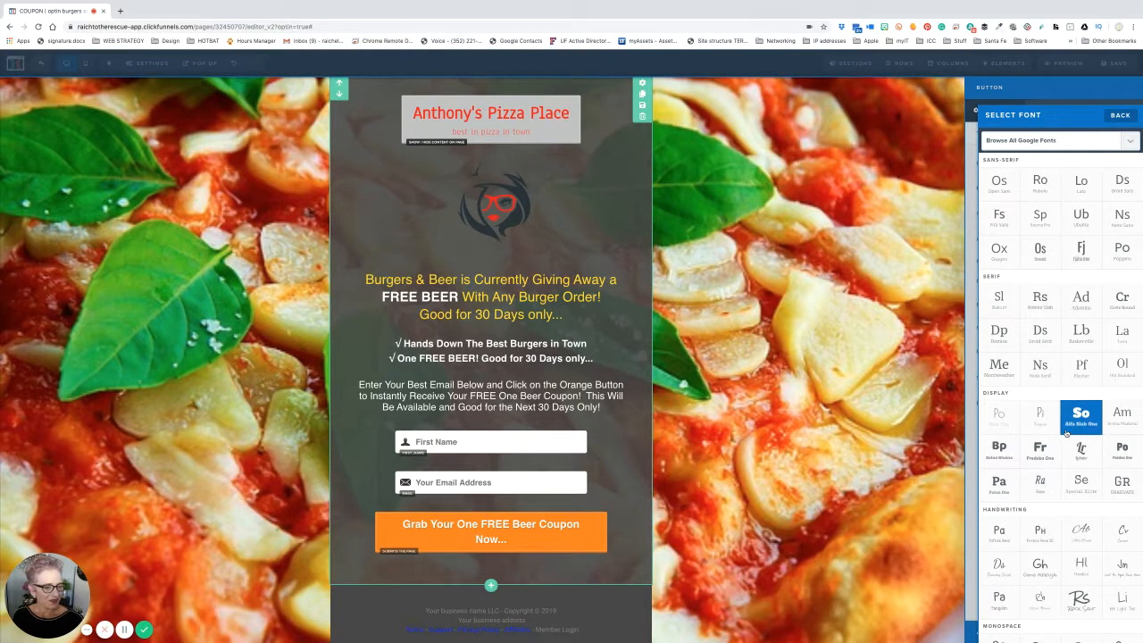
click(999, 535)
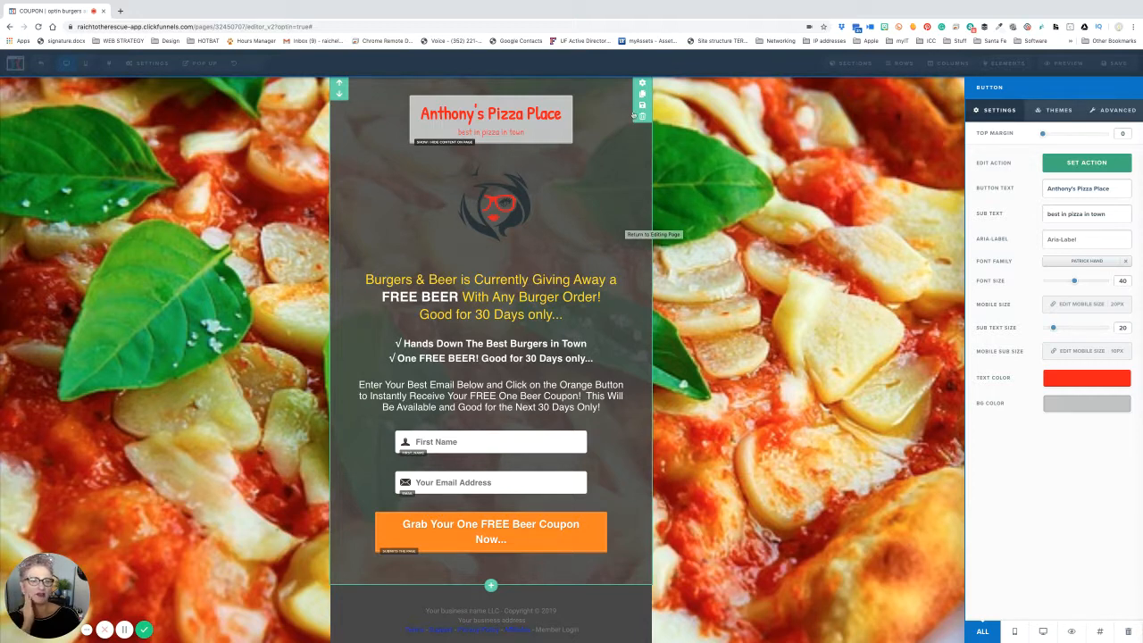
click(697, 138)
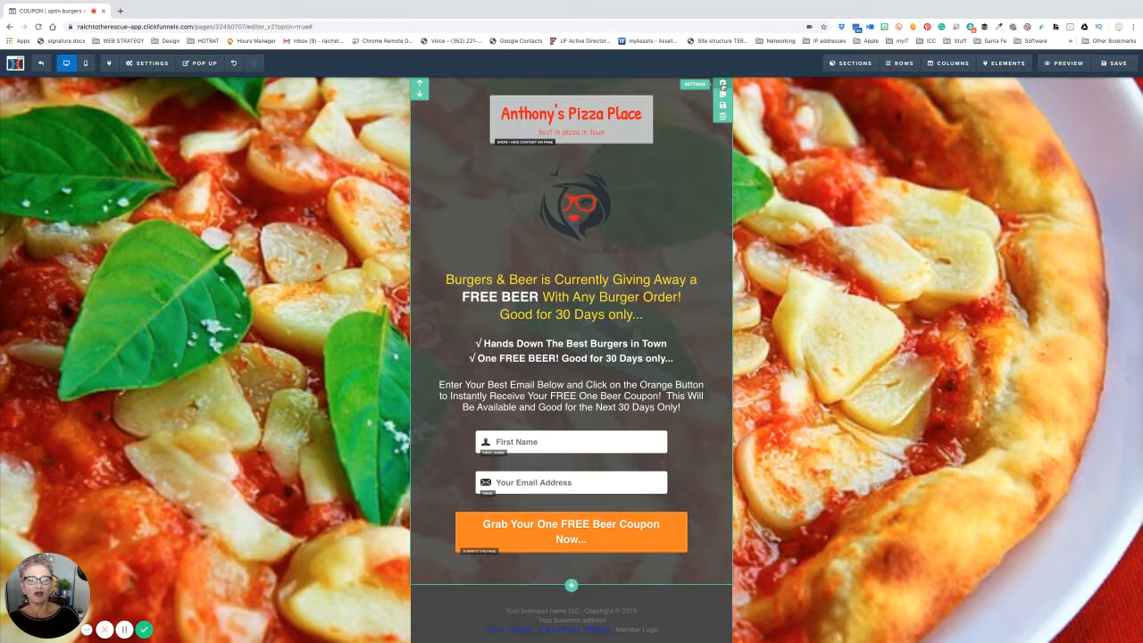
Set the background colour of the opt-in form's section to white with 0.84 opacity.
click(724, 84)
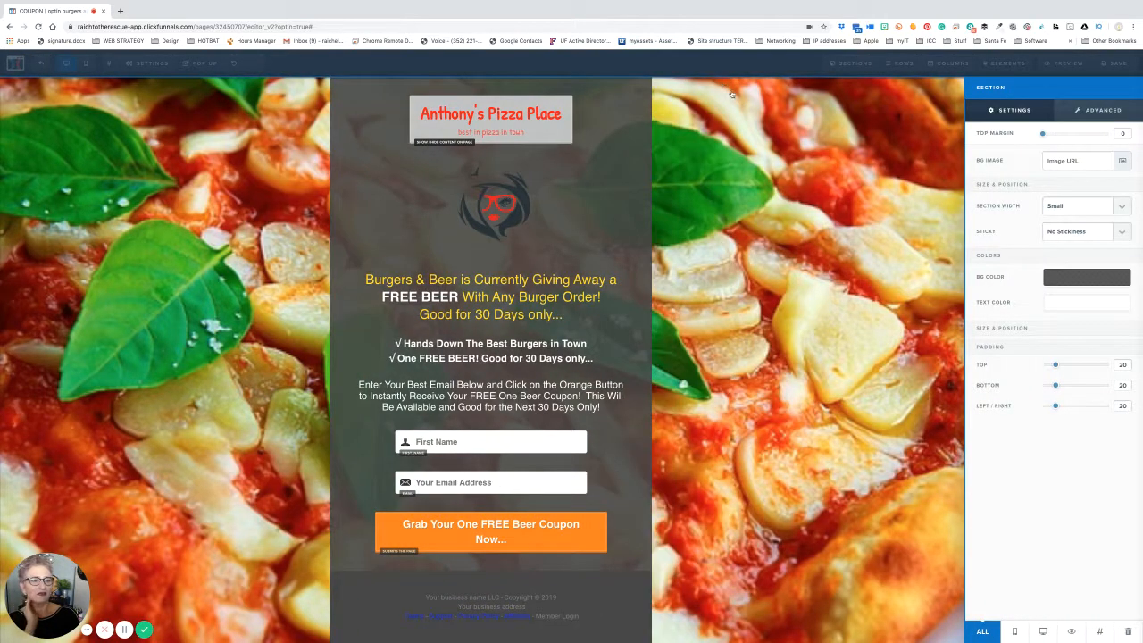
click(1077, 279)
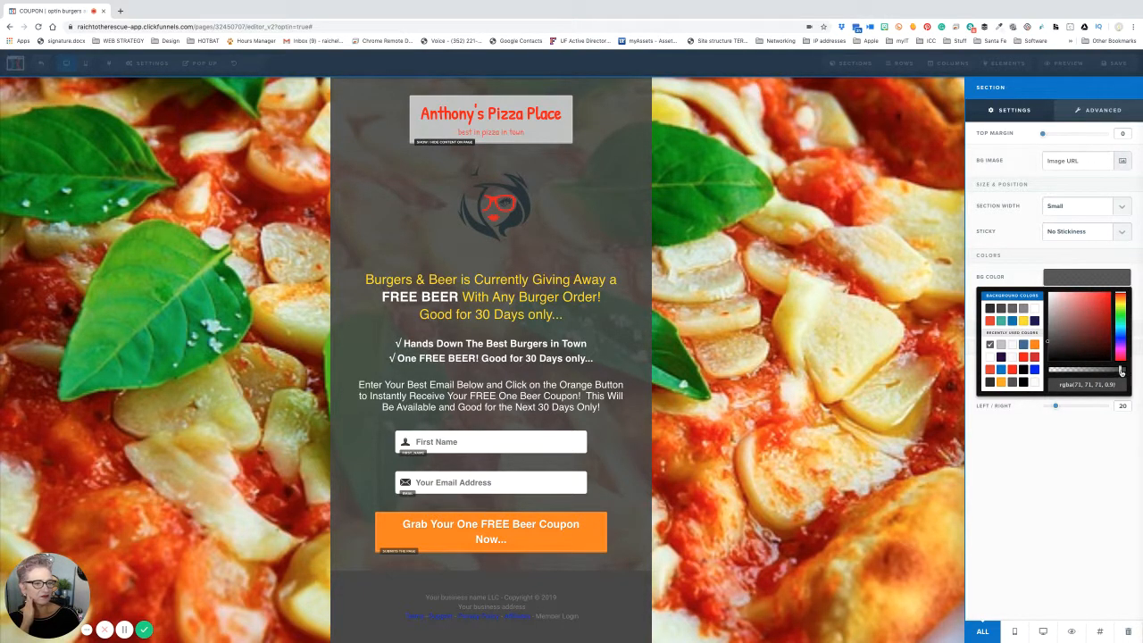
mouse_move(1121, 371)
mouse_down()
mouse_move(1011, 387)
mouse_move(1066, 374)
mouse_move(1084, 395)
mouse_move(1121, 382)
mouse_up()
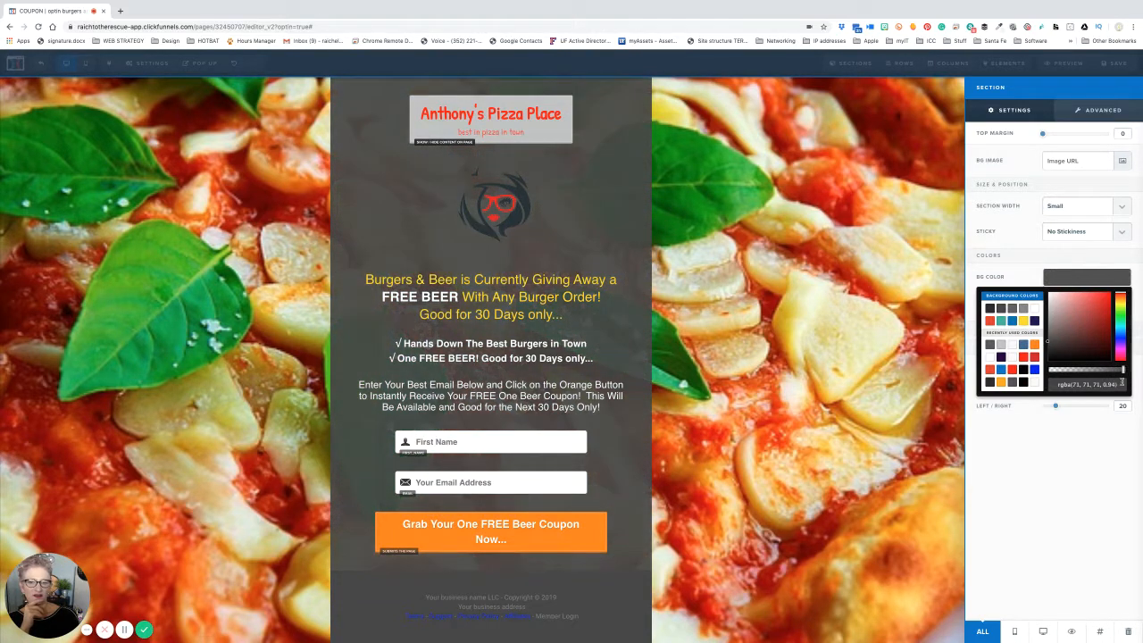
click(1035, 309)
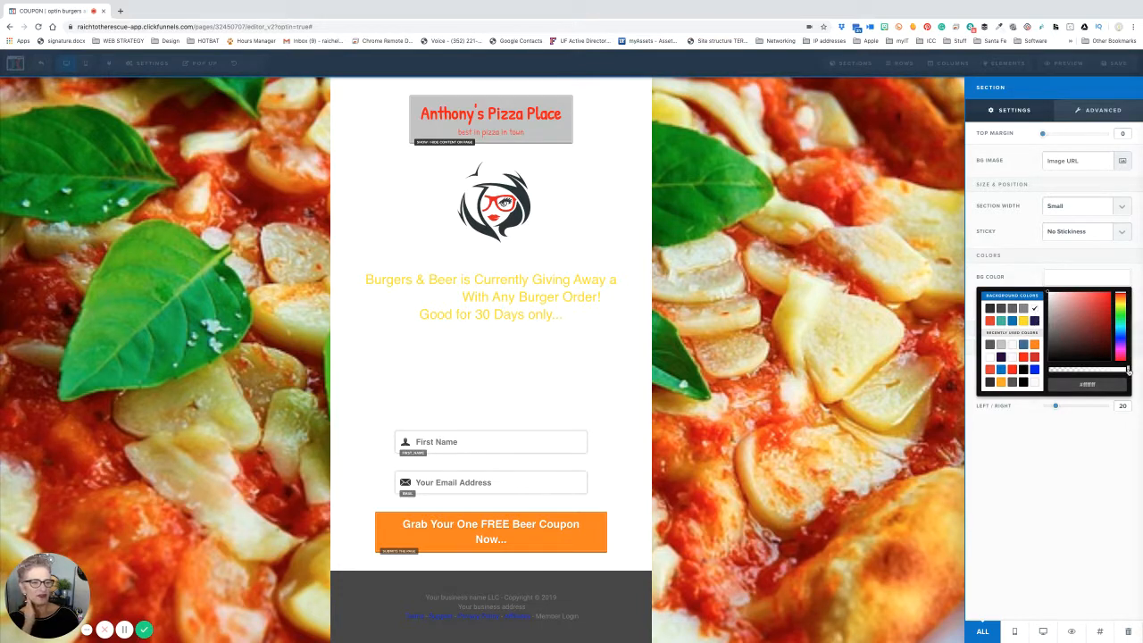
drag(1128, 369, 1115, 370)
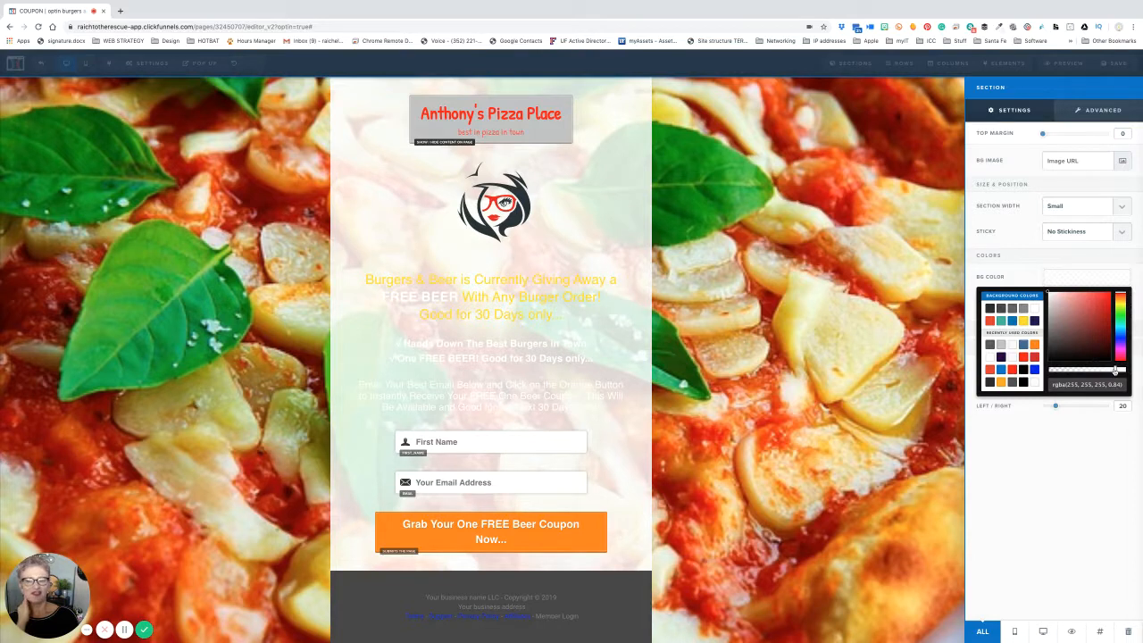
click(871, 326)
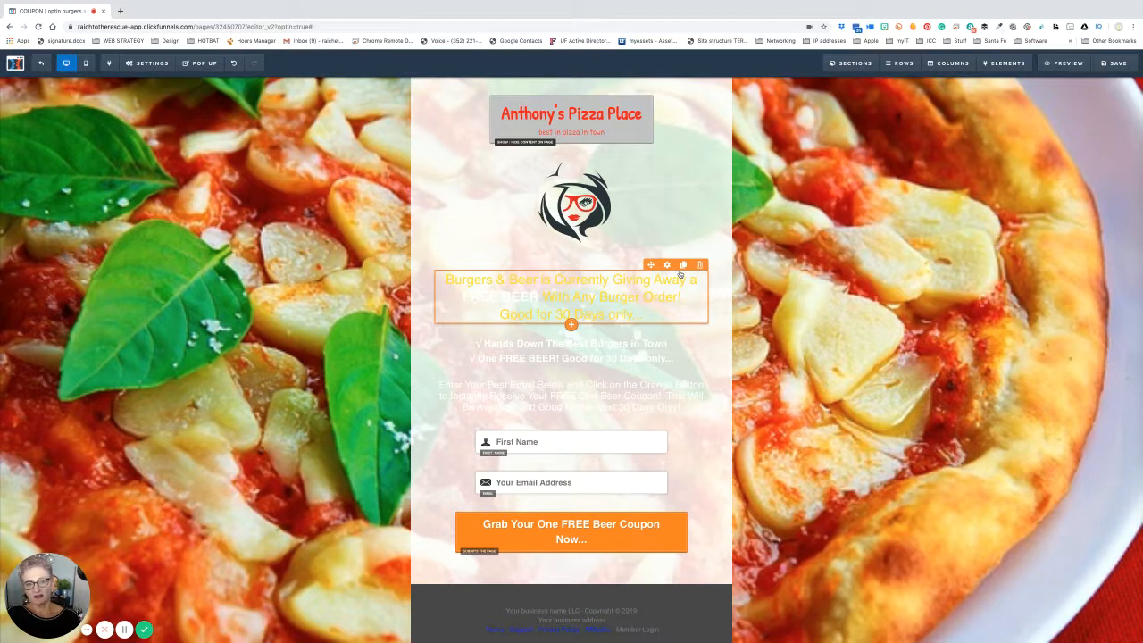
Set the text colour of the "Burgers & Beer is Currently Giving Away" headline to black (#000000).
click(668, 265)
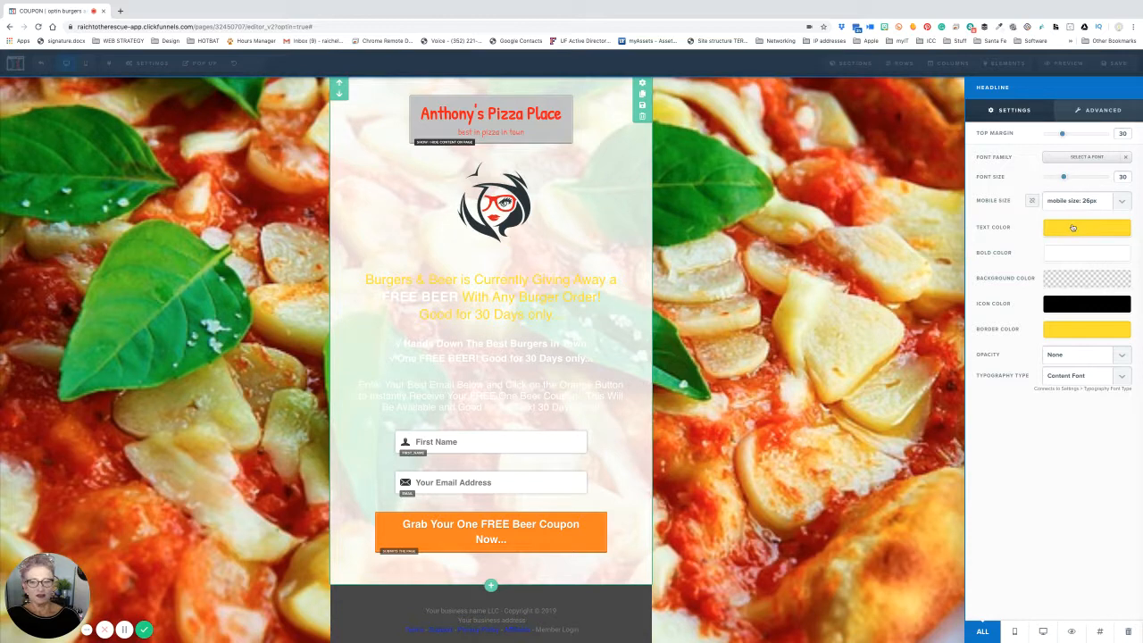
click(1073, 230)
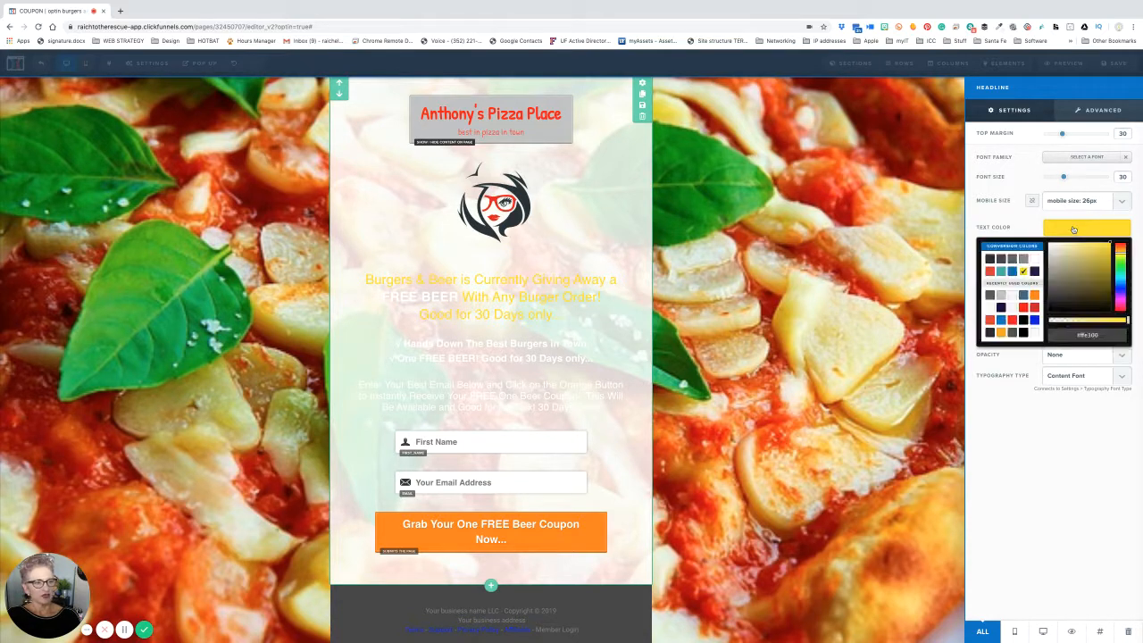
click(989, 259)
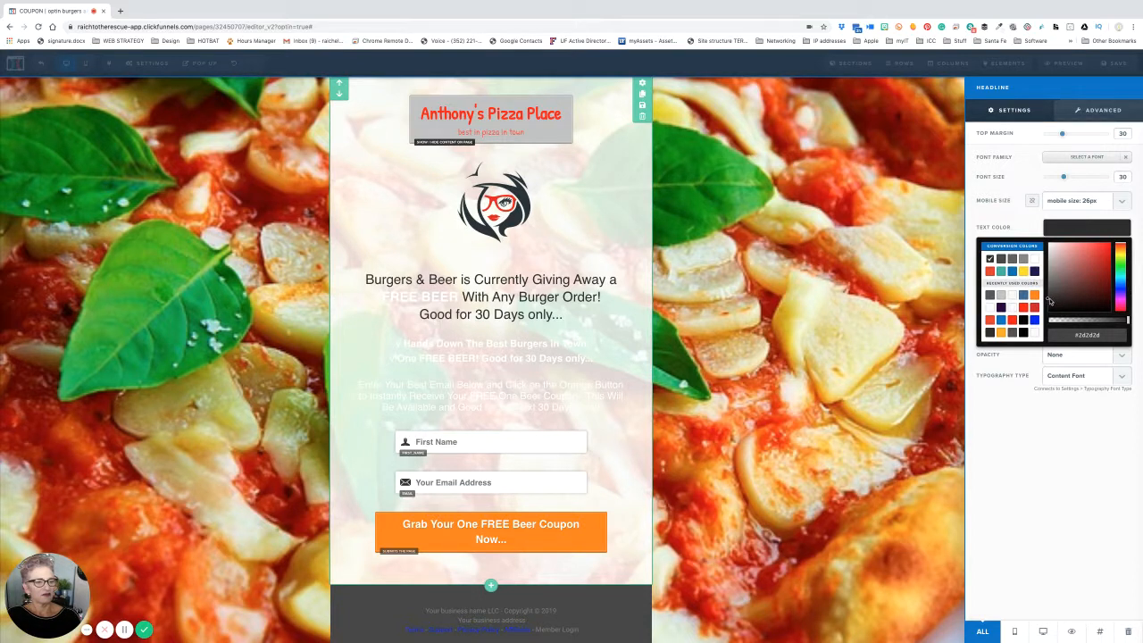
drag(1050, 302, 1094, 301)
drag(1067, 298, 1047, 312)
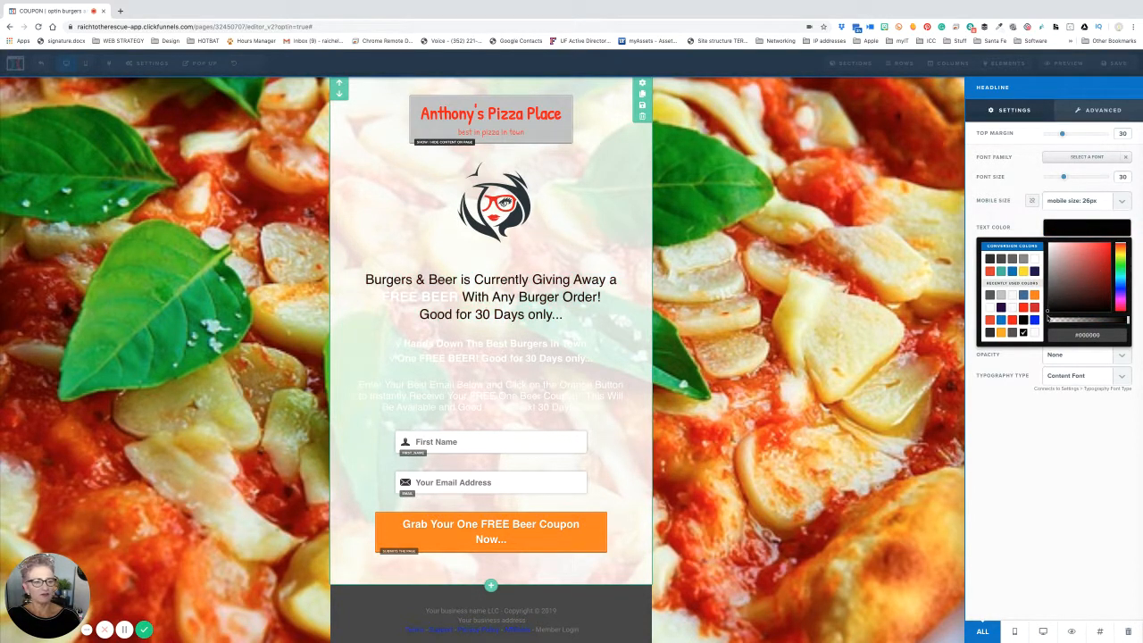
Set the bold colour of the "Burgers & Beer is Currently Giving Away" headline to red (#ff1500).
click(1052, 233)
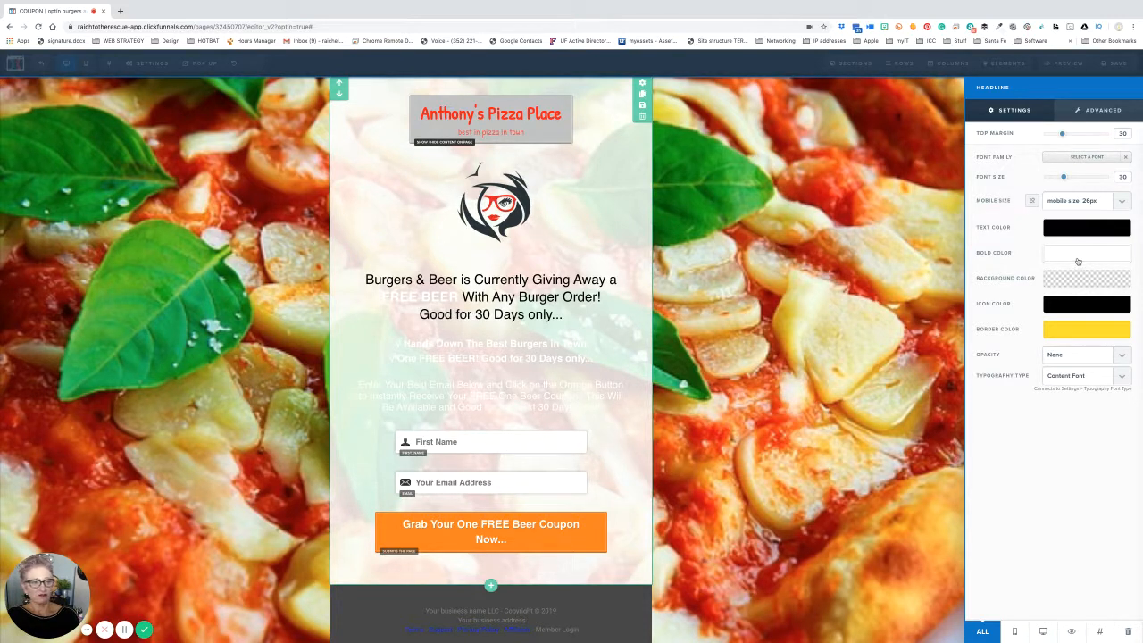
click(1078, 257)
click(990, 297)
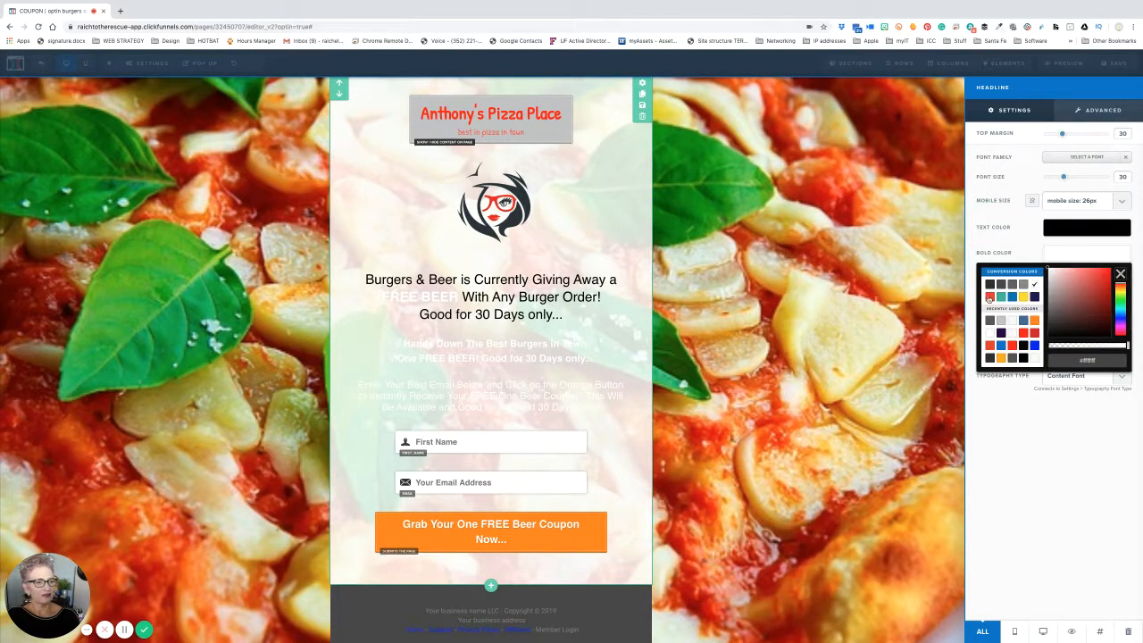
click(1102, 283)
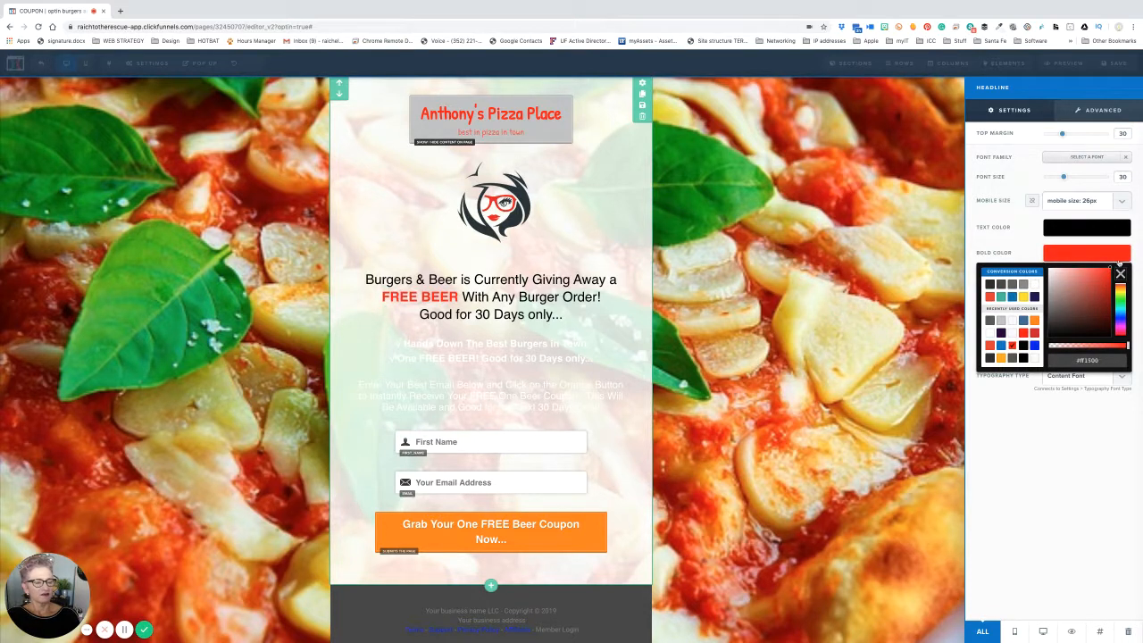
click(1016, 245)
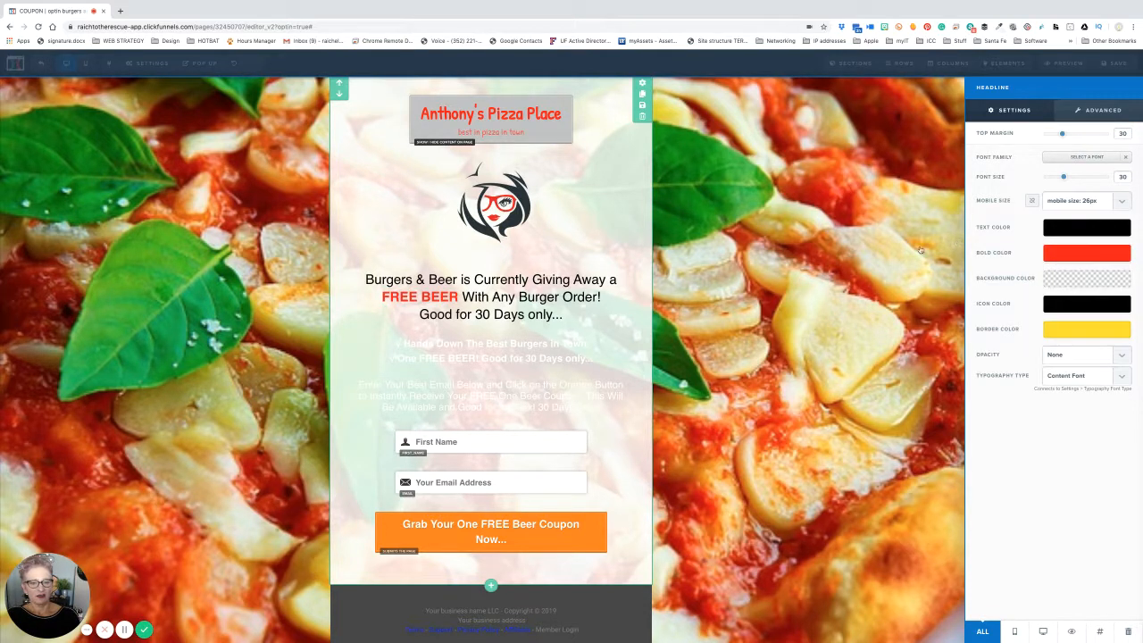
Remove the bold formatting from "FREE BEER" in the headline and reapply it.
click(407, 299)
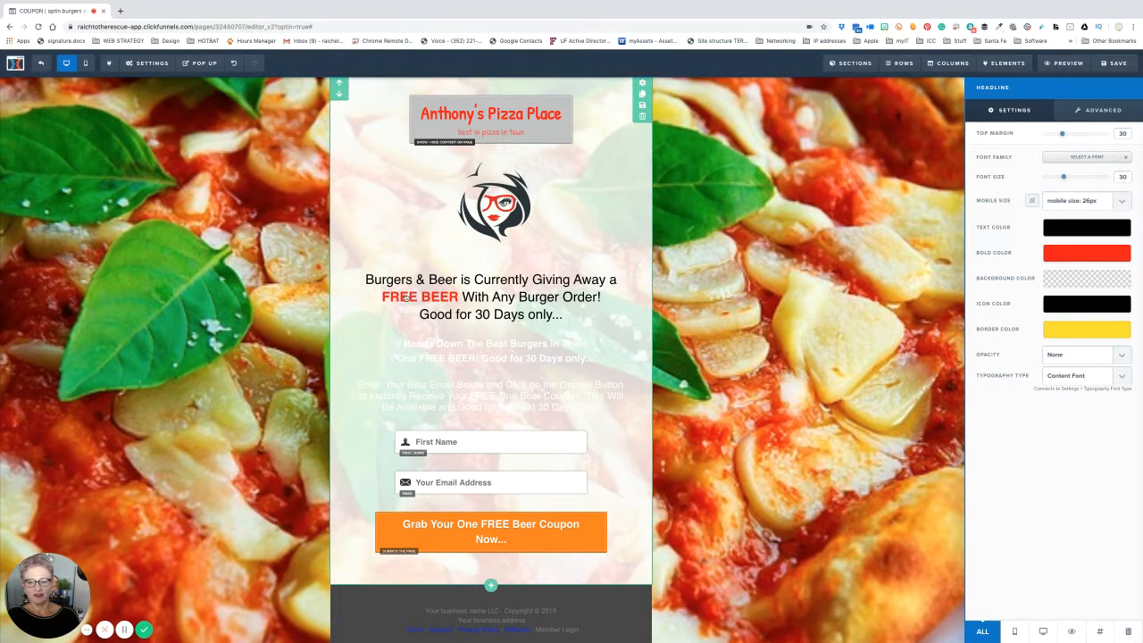
triple_click(475, 295)
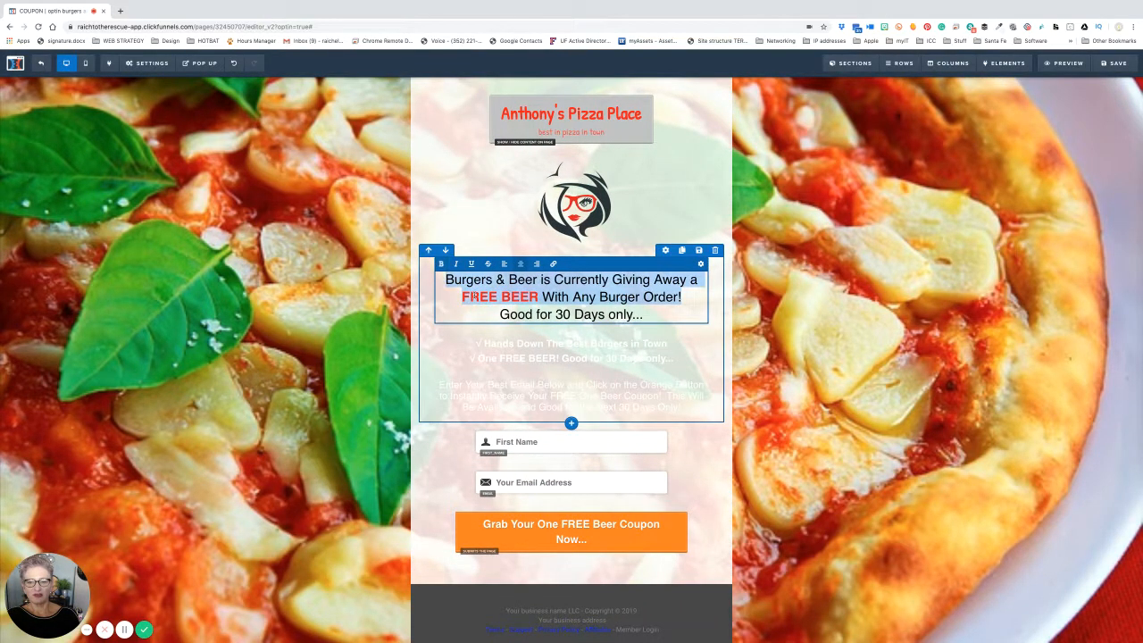
click(461, 297)
drag(460, 296, 536, 304)
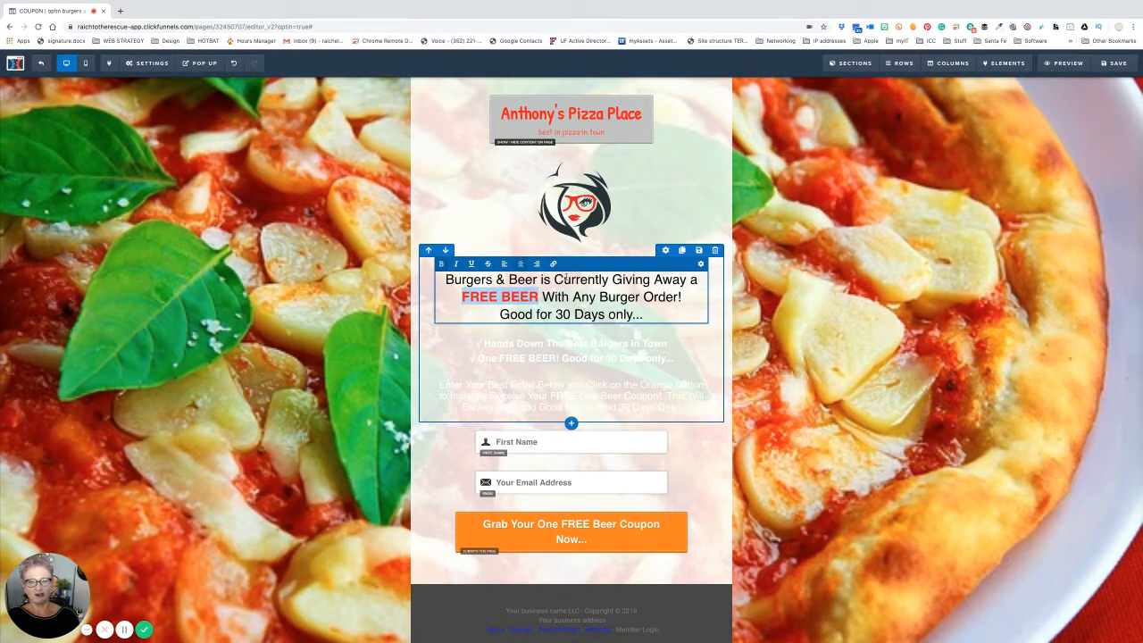
click(441, 266)
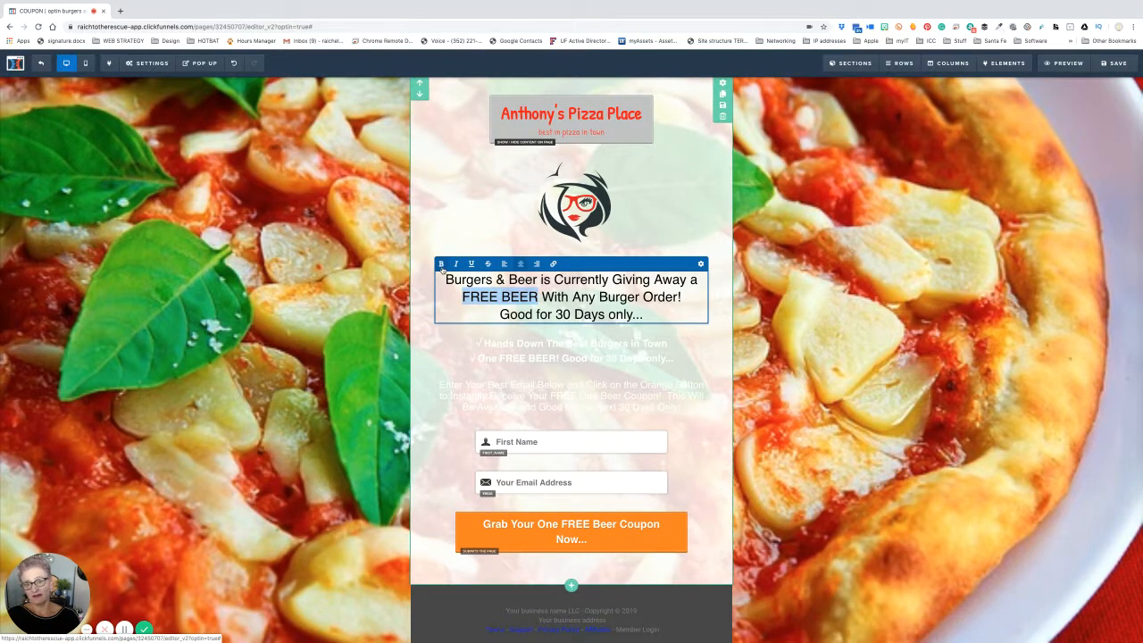
click(441, 266)
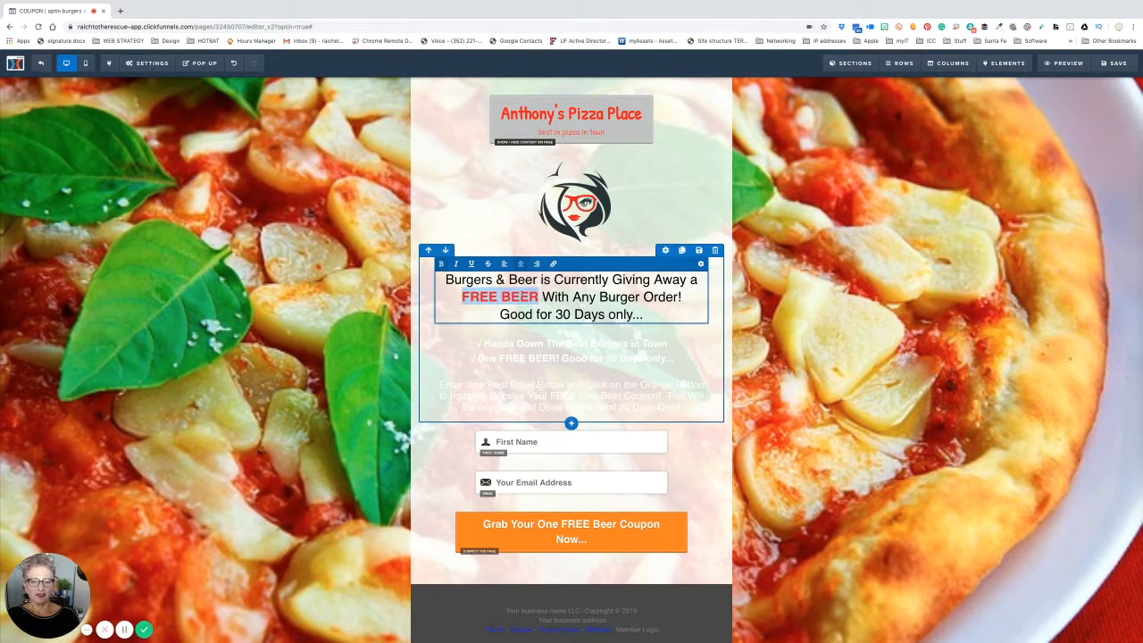
Replace "Burgers & Beer" with "Anthony's Pizza" at the start of the headline.
click(446, 280)
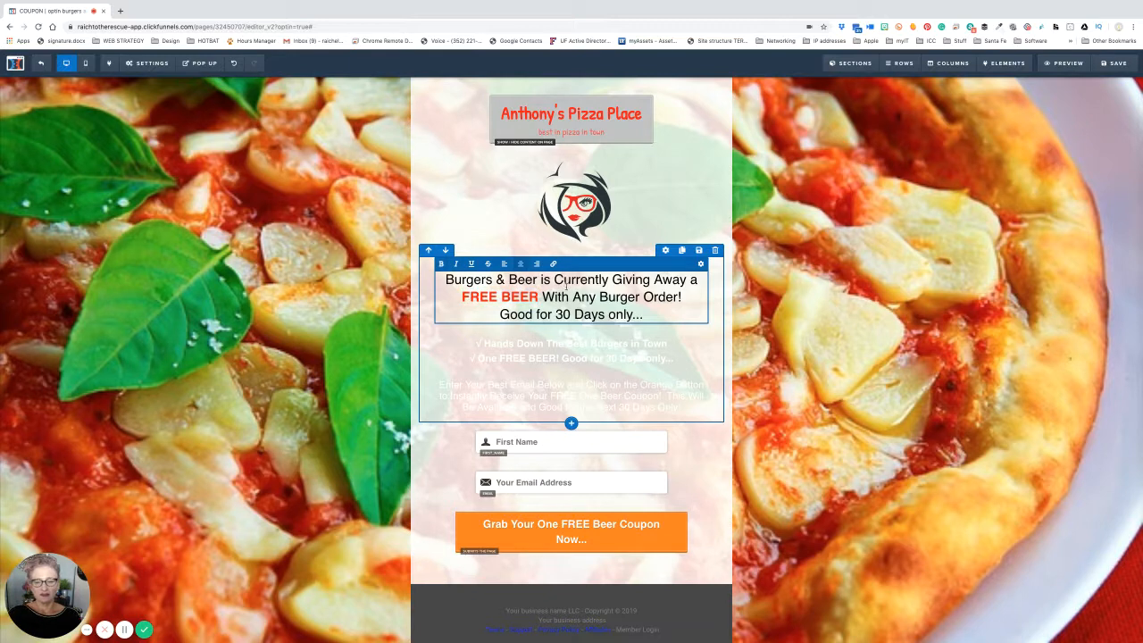
drag(446, 280, 699, 281)
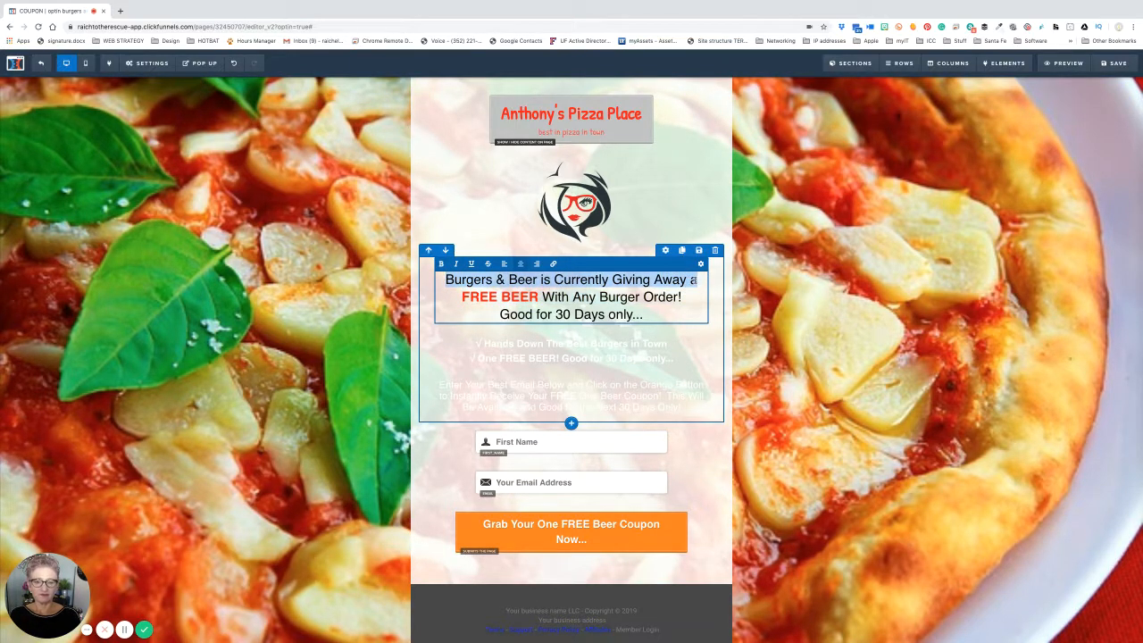
click(481, 296)
drag(444, 280, 539, 282)
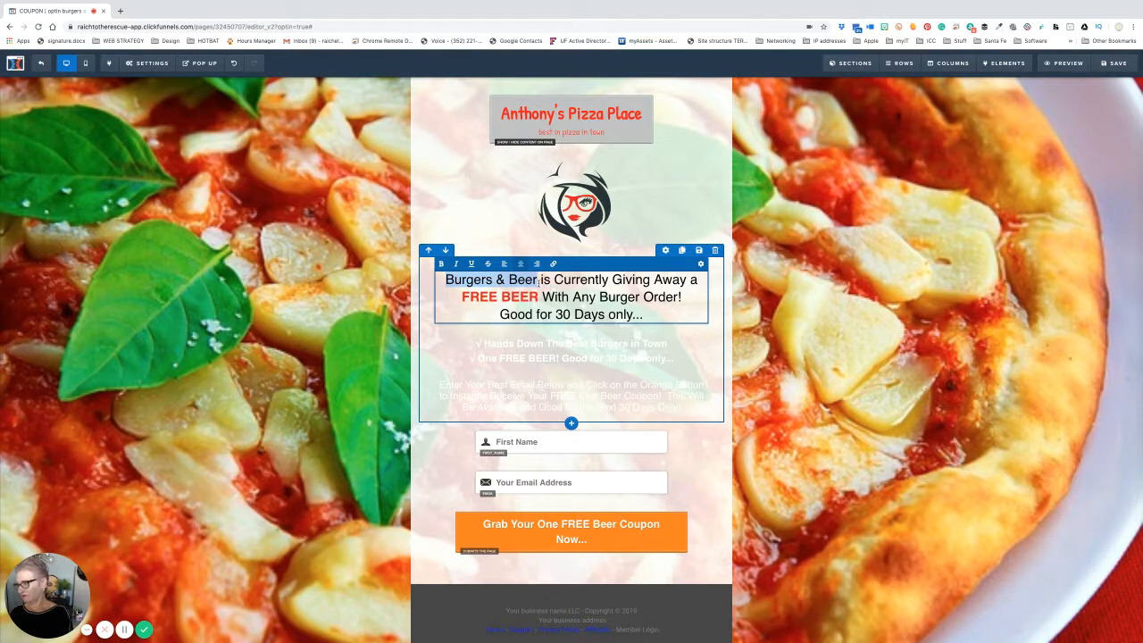
text(Anthony)
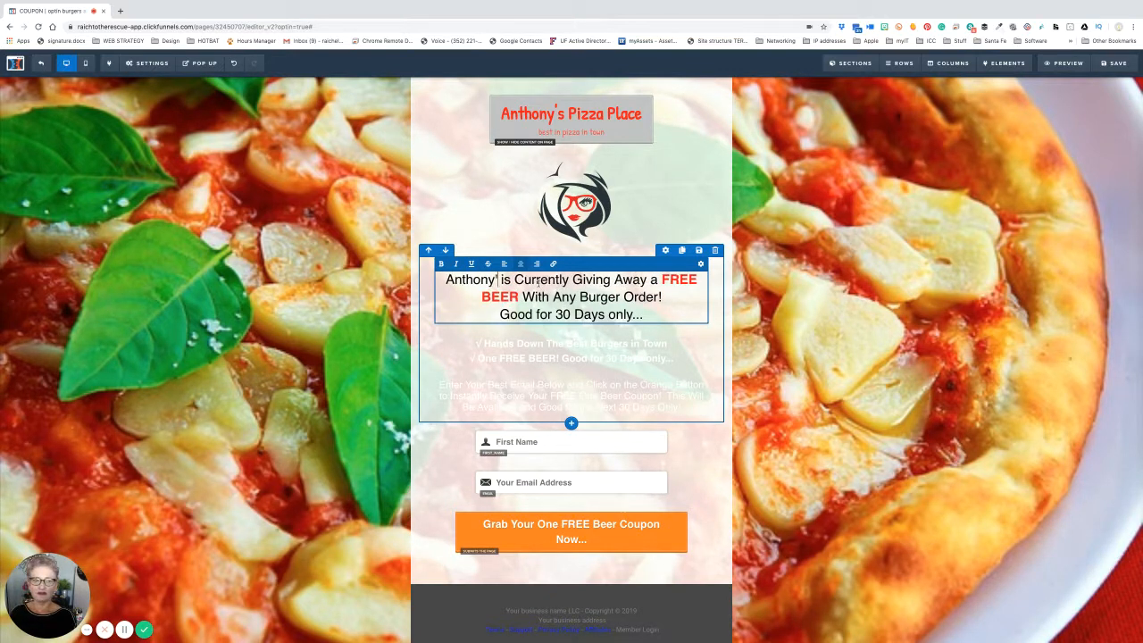
text('s Pizz)
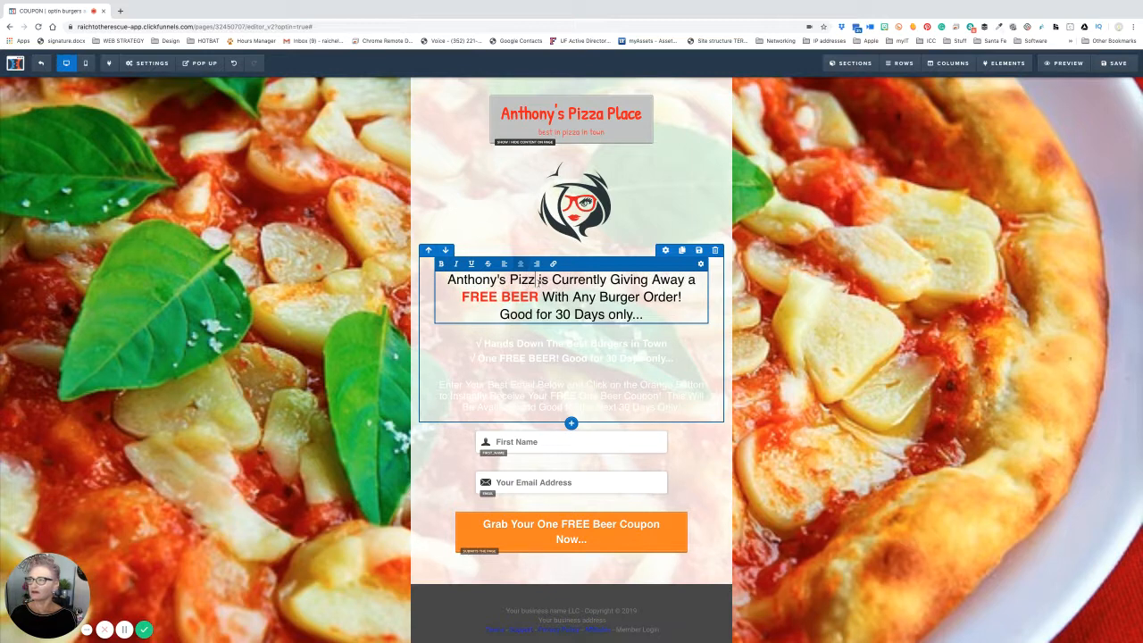
text(a)
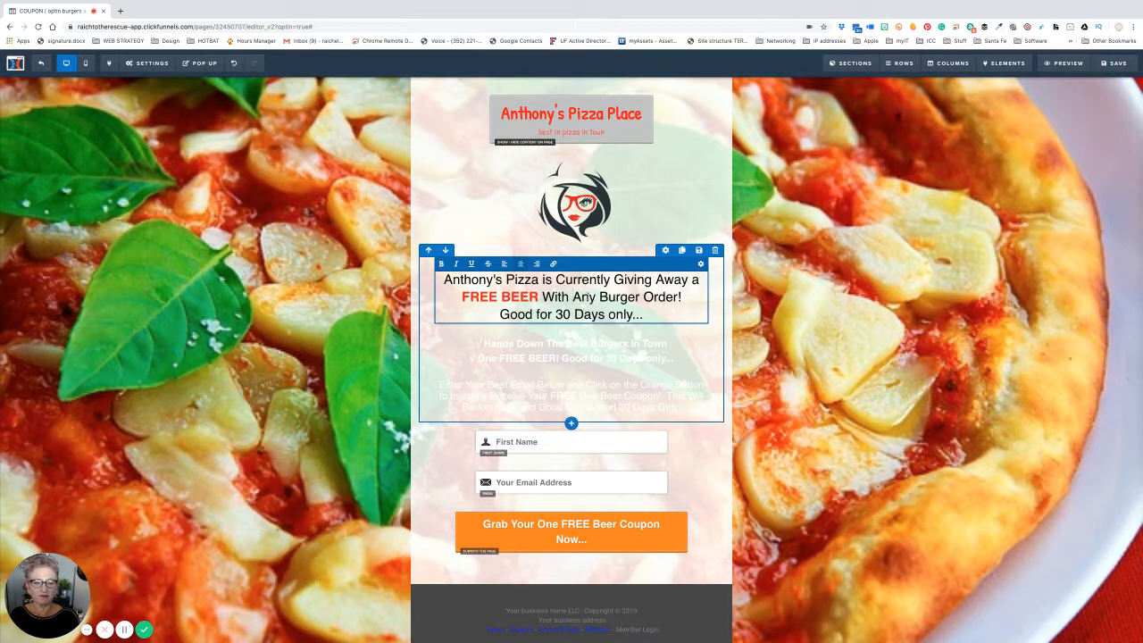
Replace "Burger" with "XL Pizza" before "Order!" in the headline.
drag(598, 297, 640, 296)
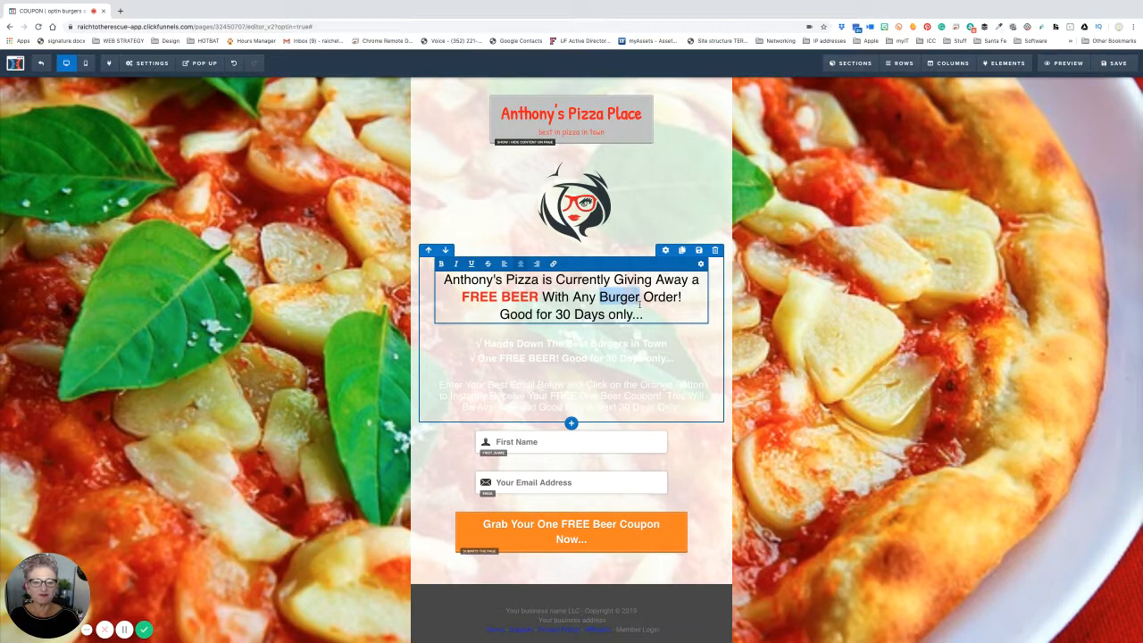
mouse_move(451, 623)
text(X)
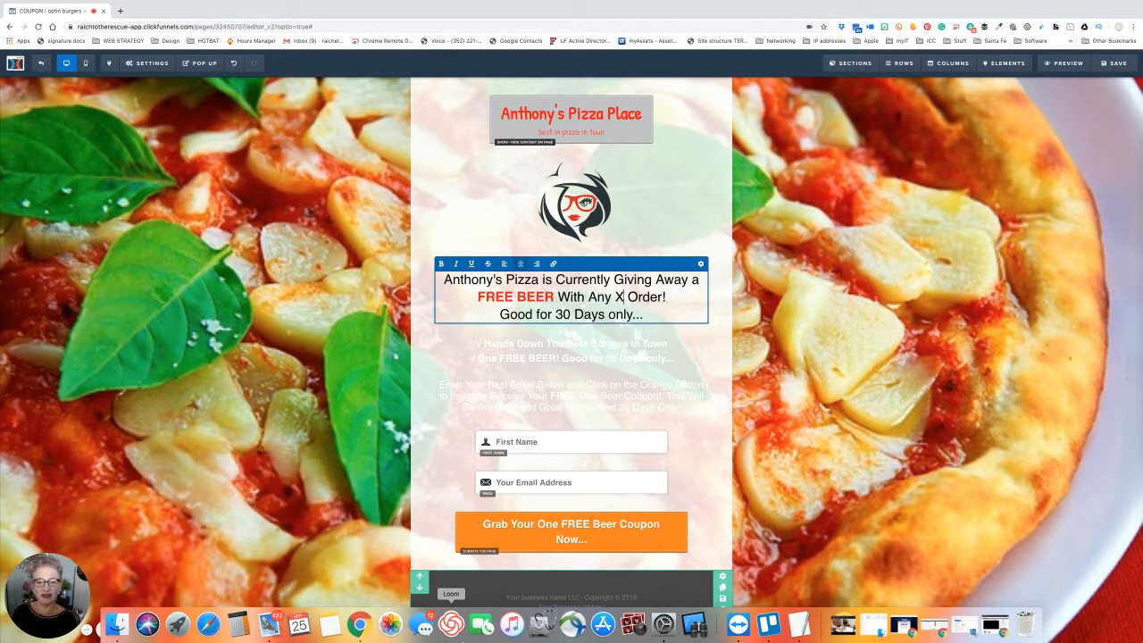
text(L)
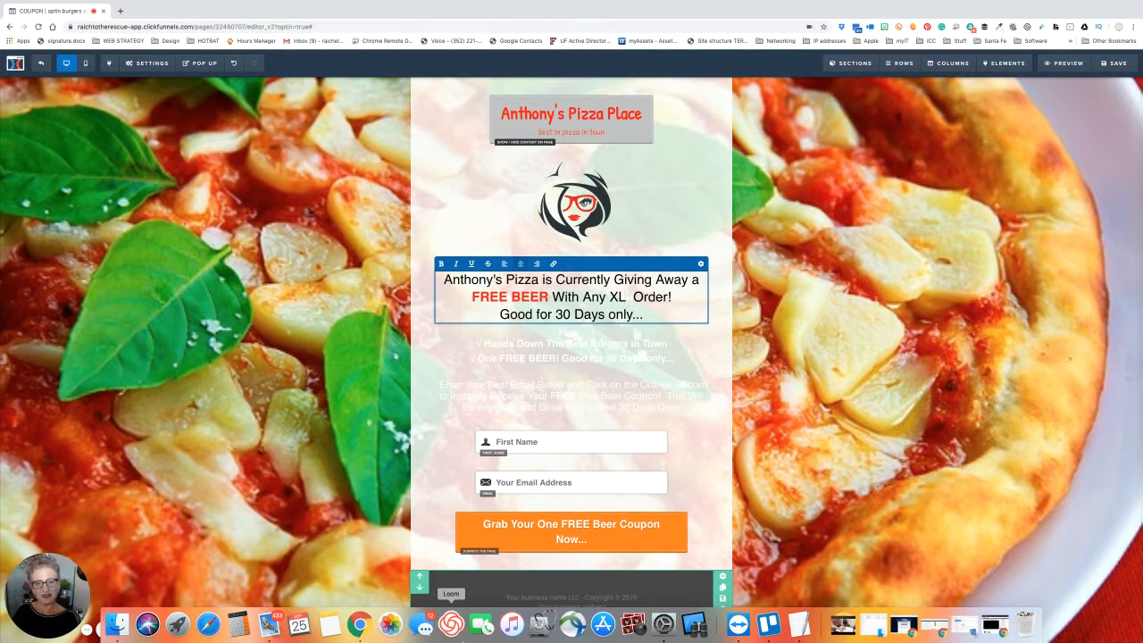
text( Pizza)
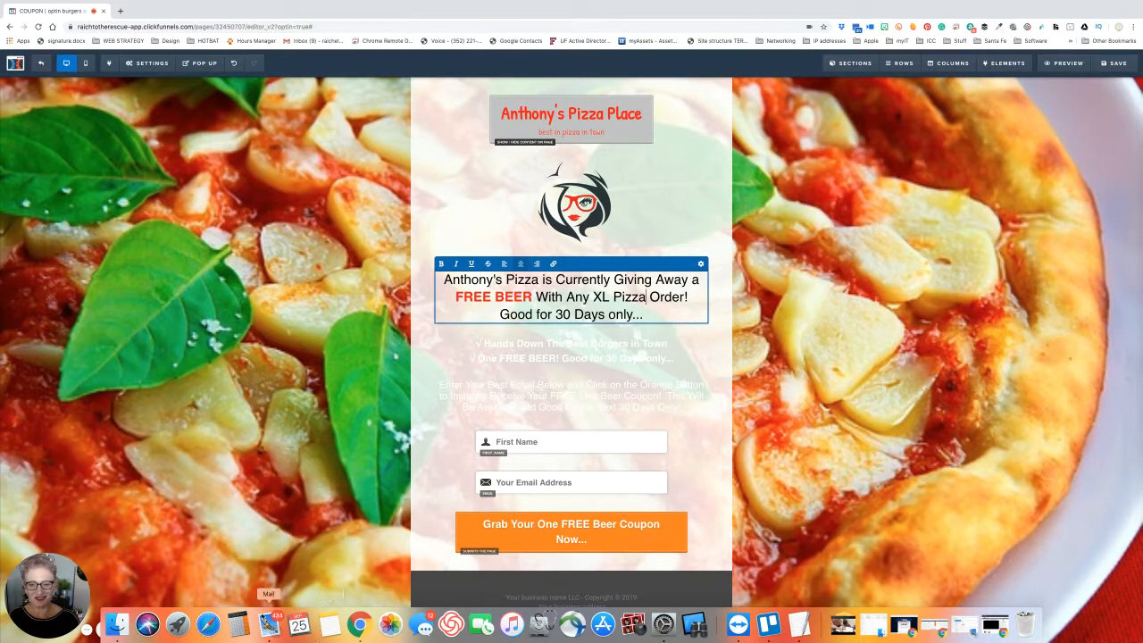
Set the text colour of the "Hands Down The Best Burgers in Town" sub-headline to dark grey (#2d2d2d).
click(518, 358)
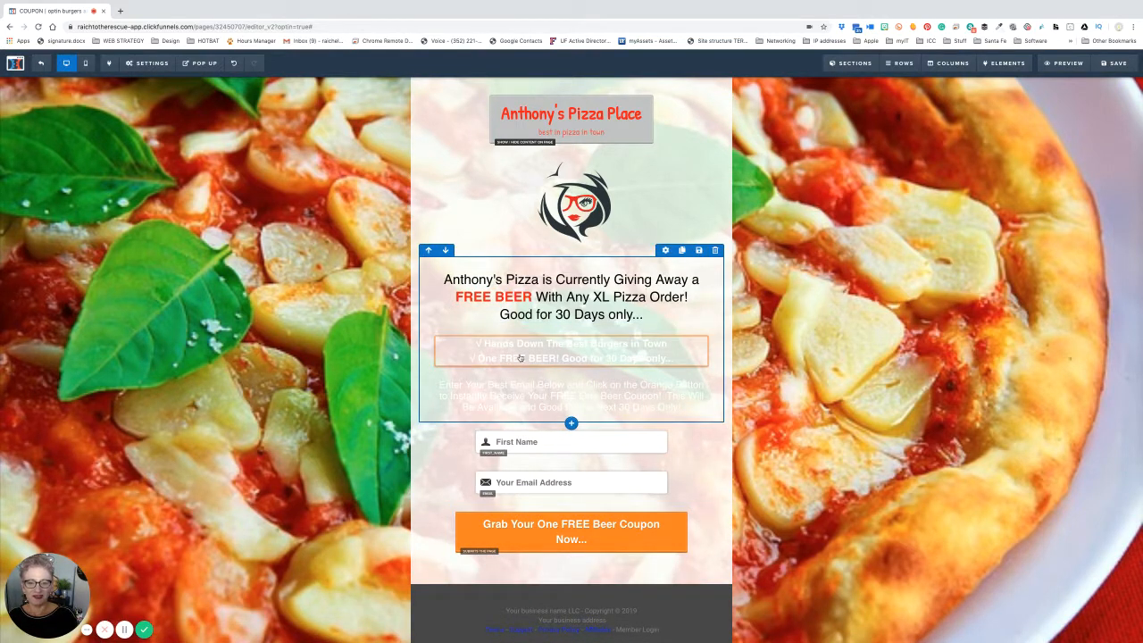
click(641, 342)
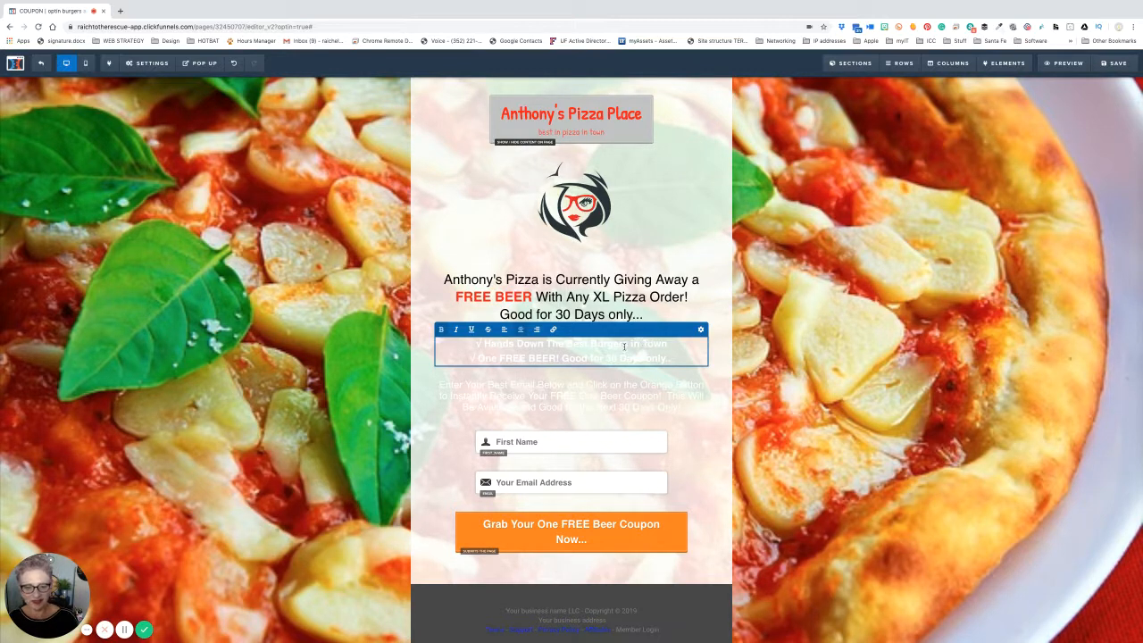
click(700, 332)
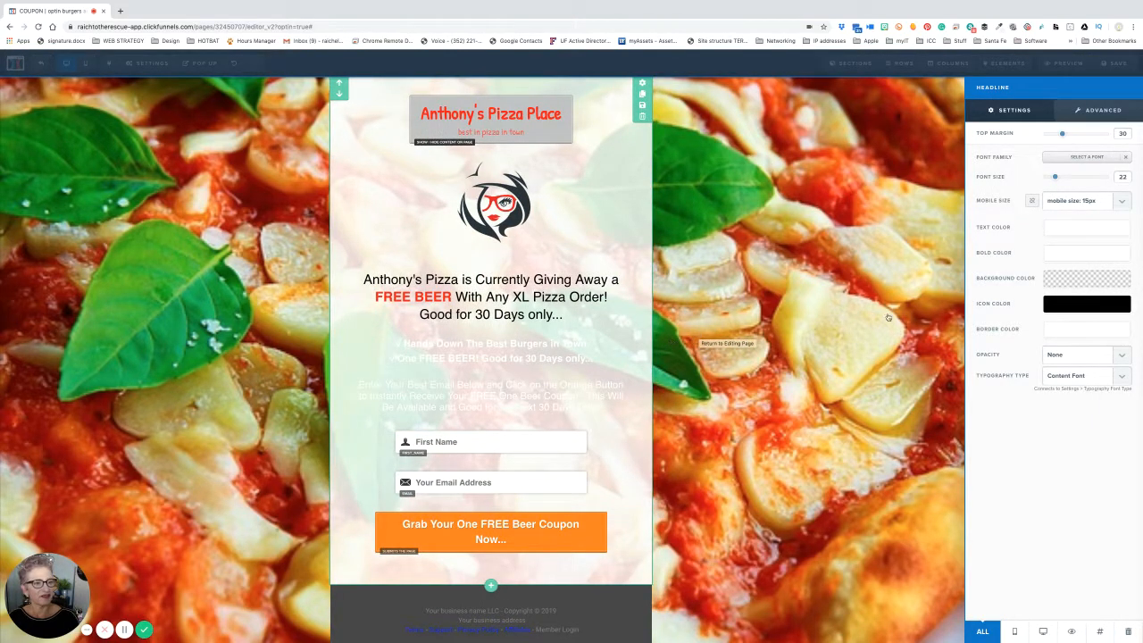
click(1062, 226)
click(989, 258)
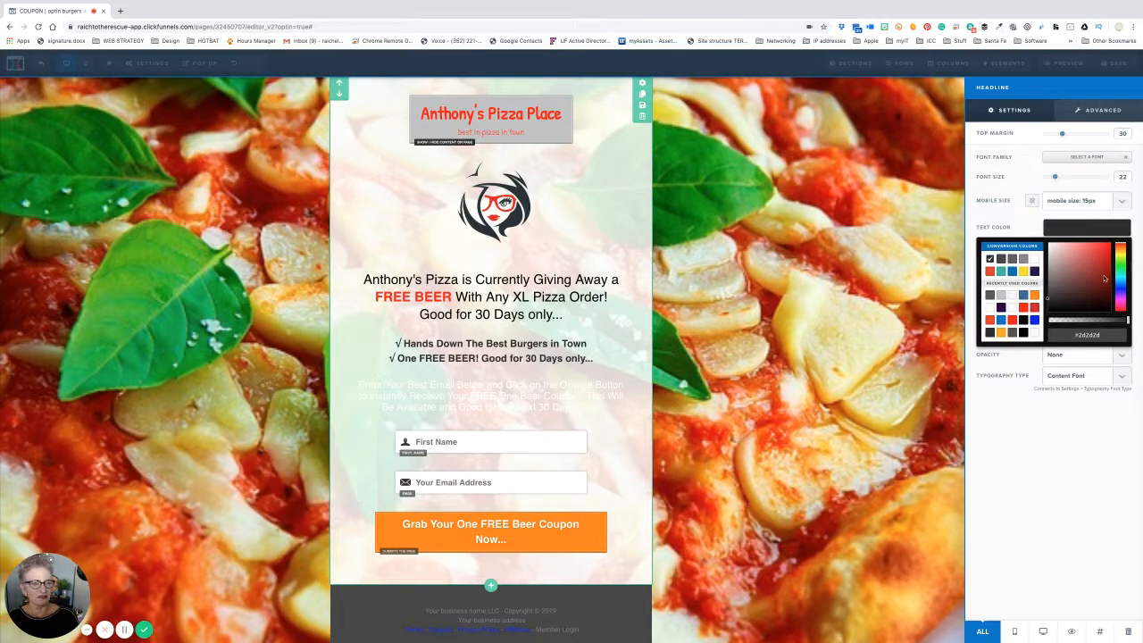
click(1097, 234)
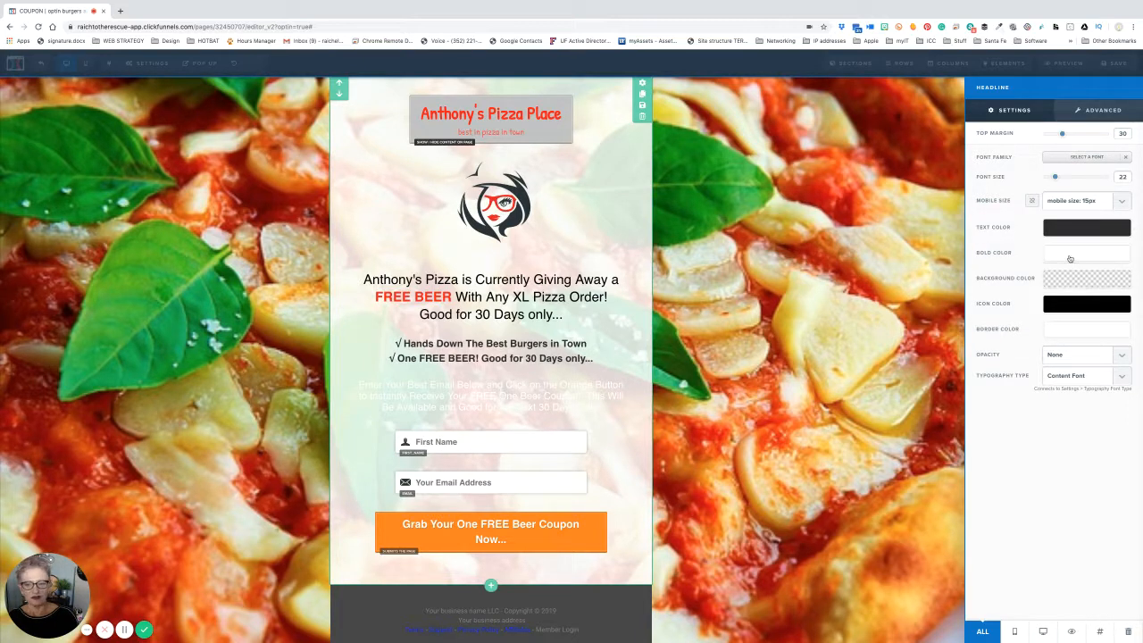
Set the "Hands Down The Best Burgers in Town" sub-headline's bold colour to red (#e43b2c) and its font size to 18.
click(1070, 256)
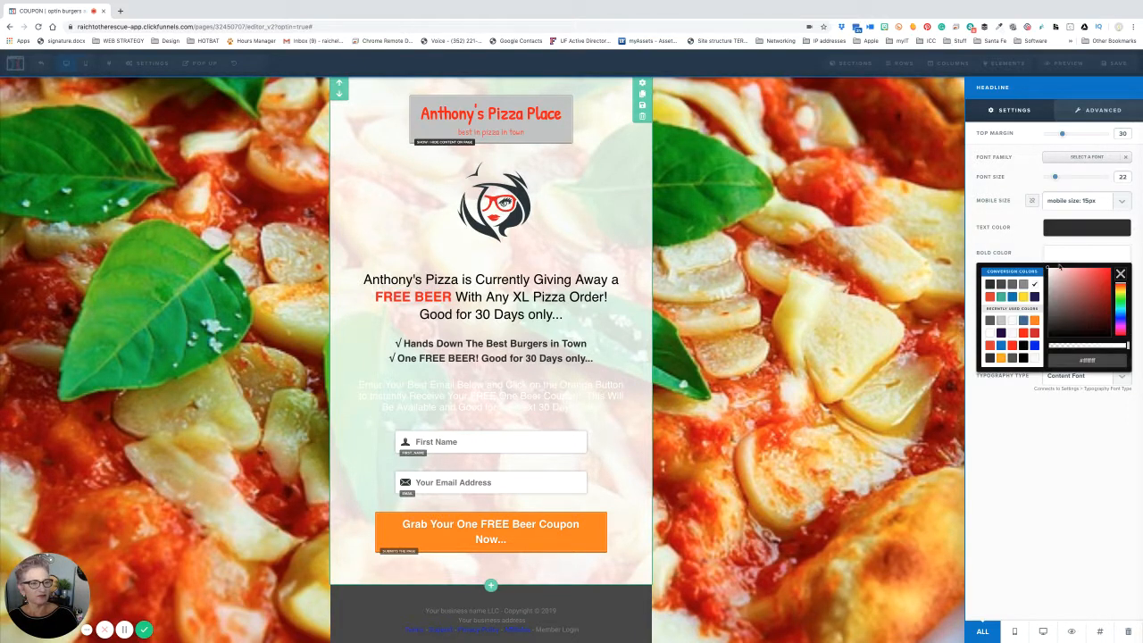
click(990, 299)
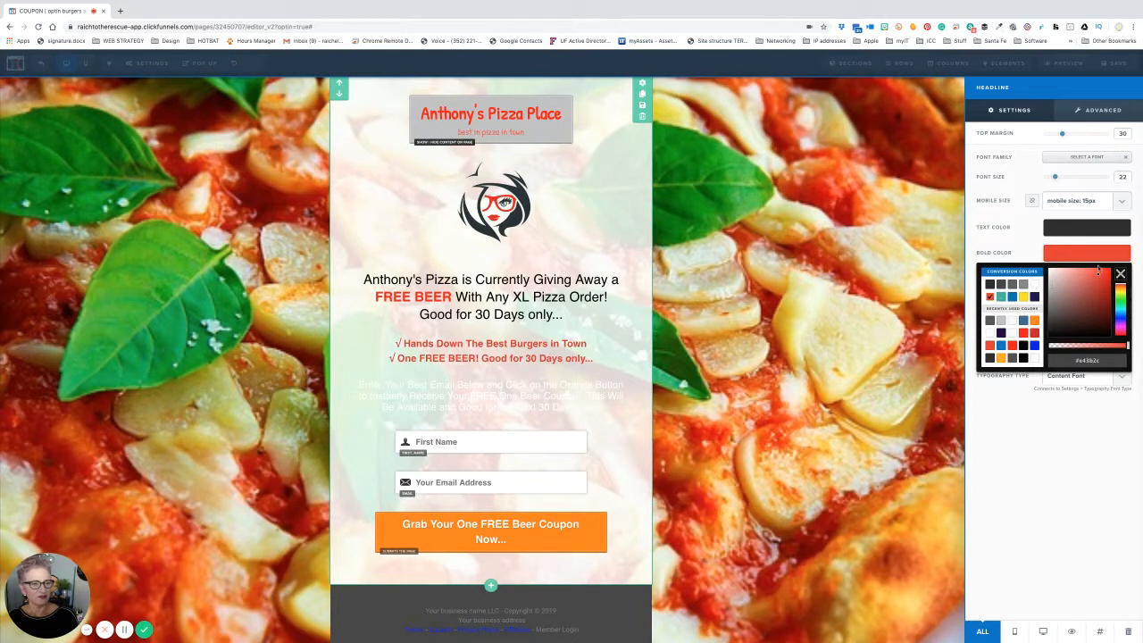
click(1100, 252)
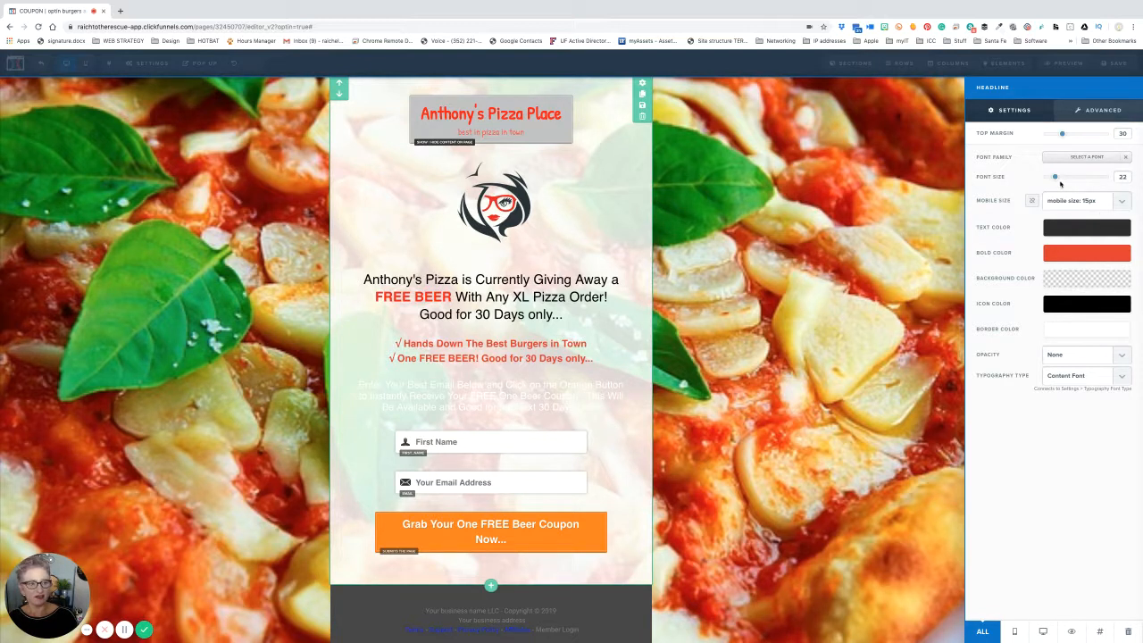
drag(1055, 180, 1051, 180)
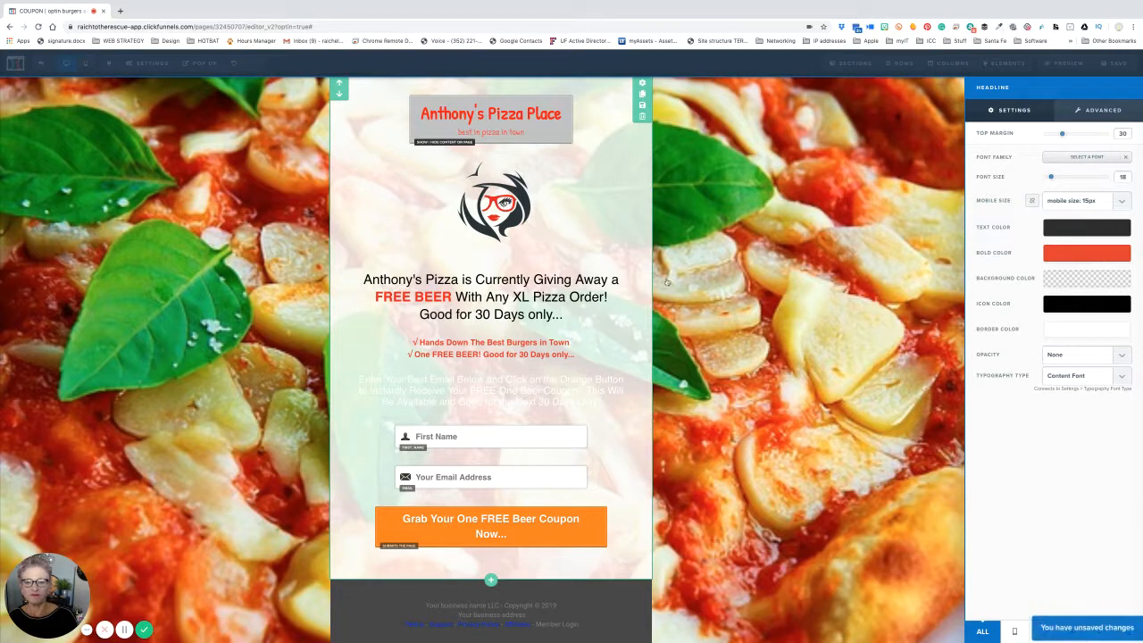
Replace "Best Burgers" with "Pizza" in the first line of the sub-headline and remove the extra space.
click(505, 343)
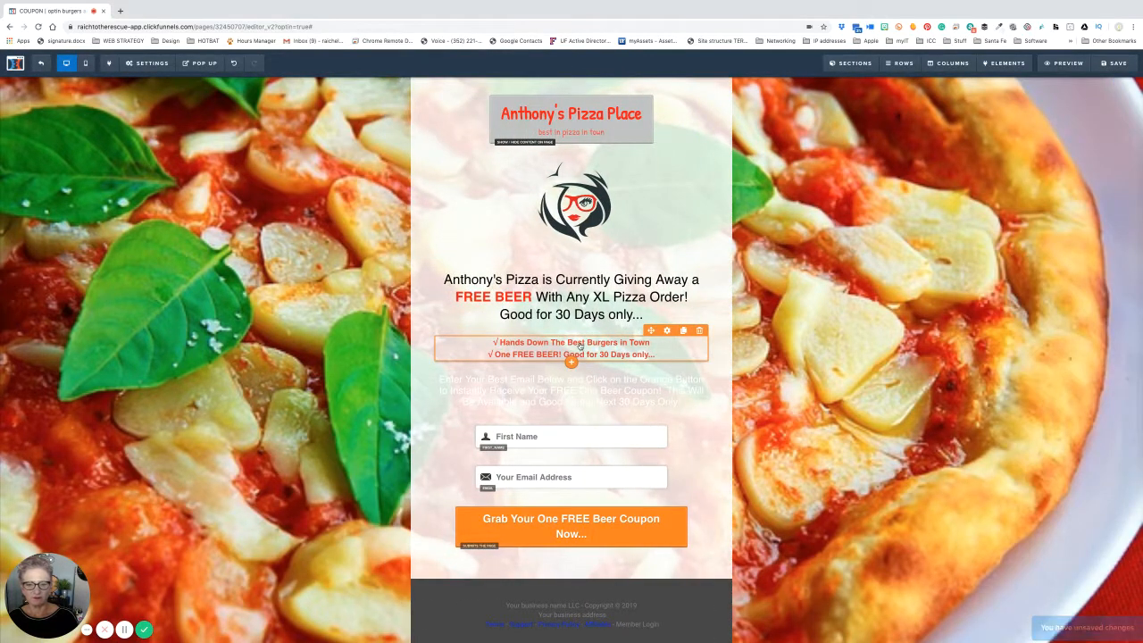
click(569, 343)
click(566, 343)
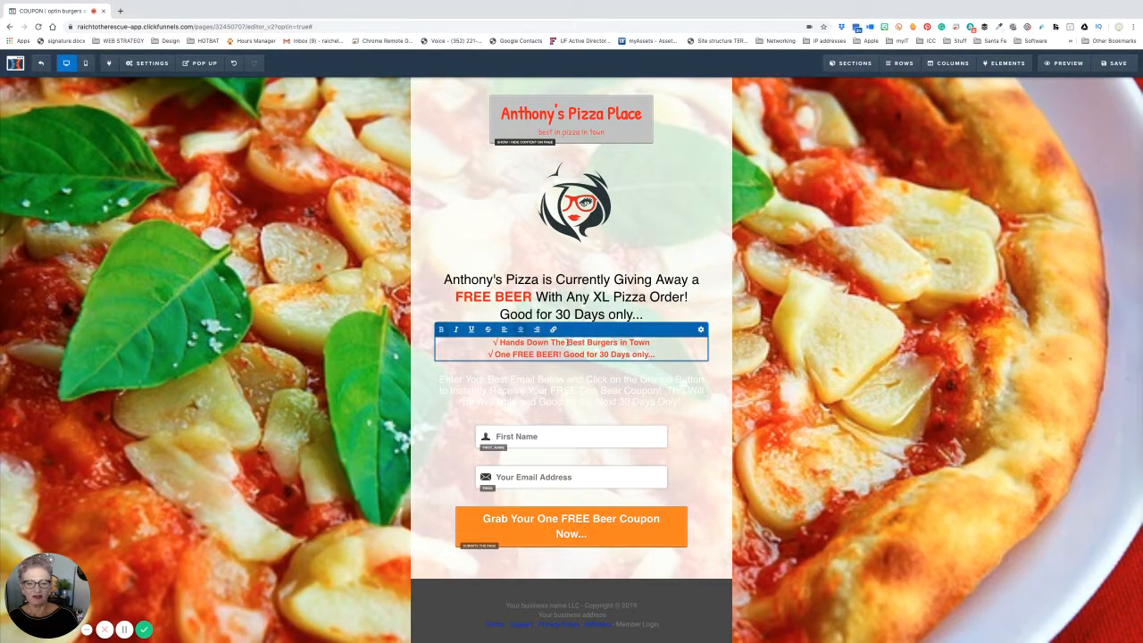
drag(569, 342, 618, 343)
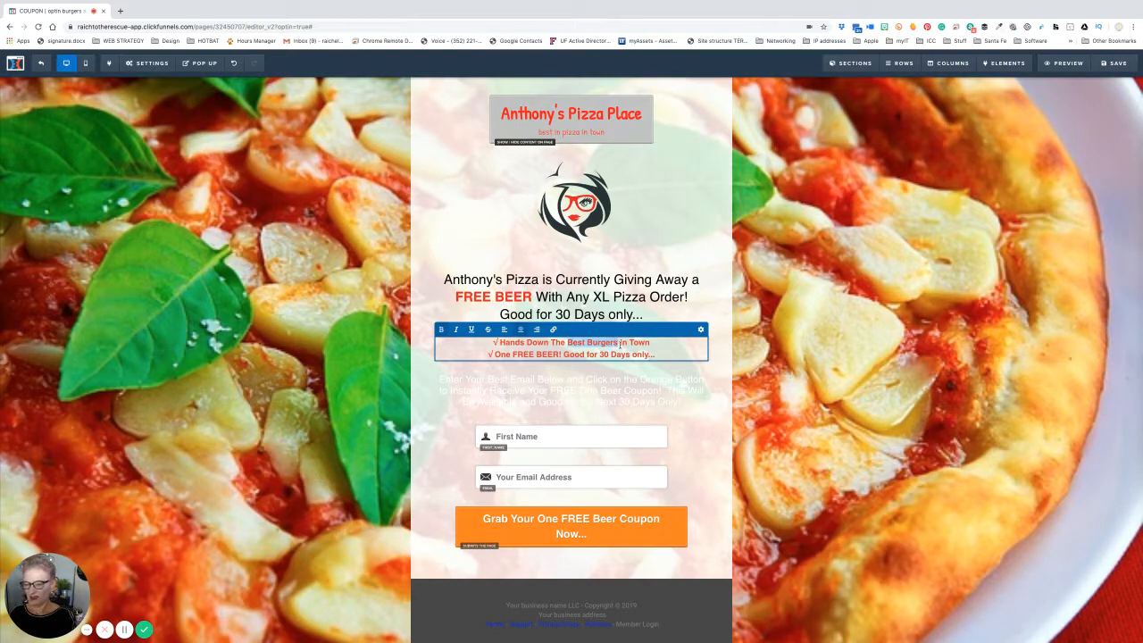
text(Pizza)
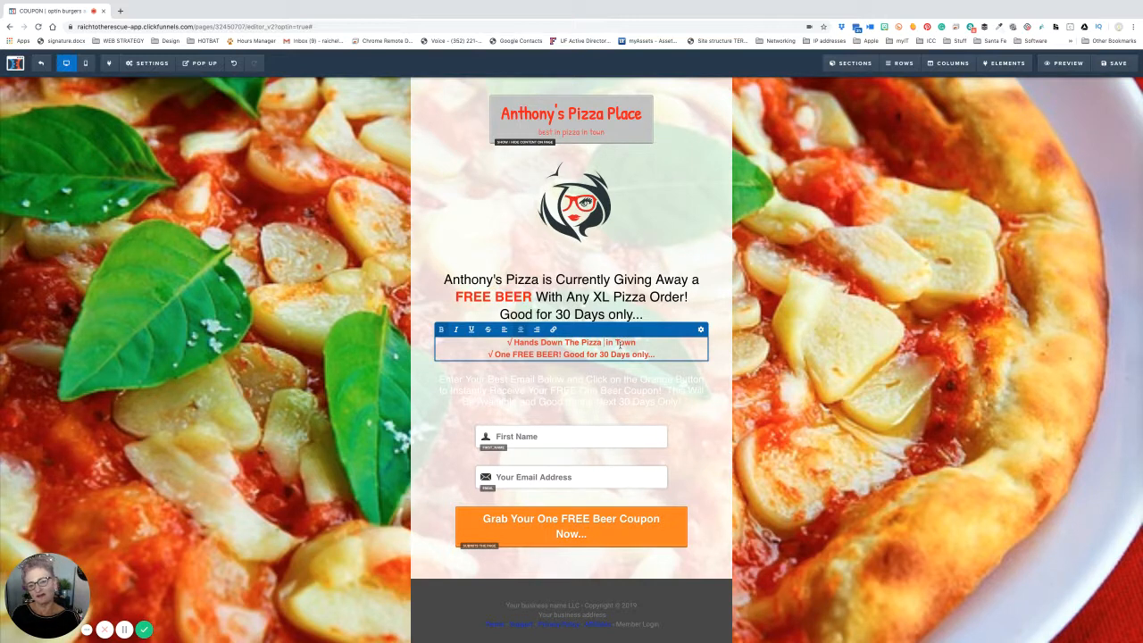
key(Delete)
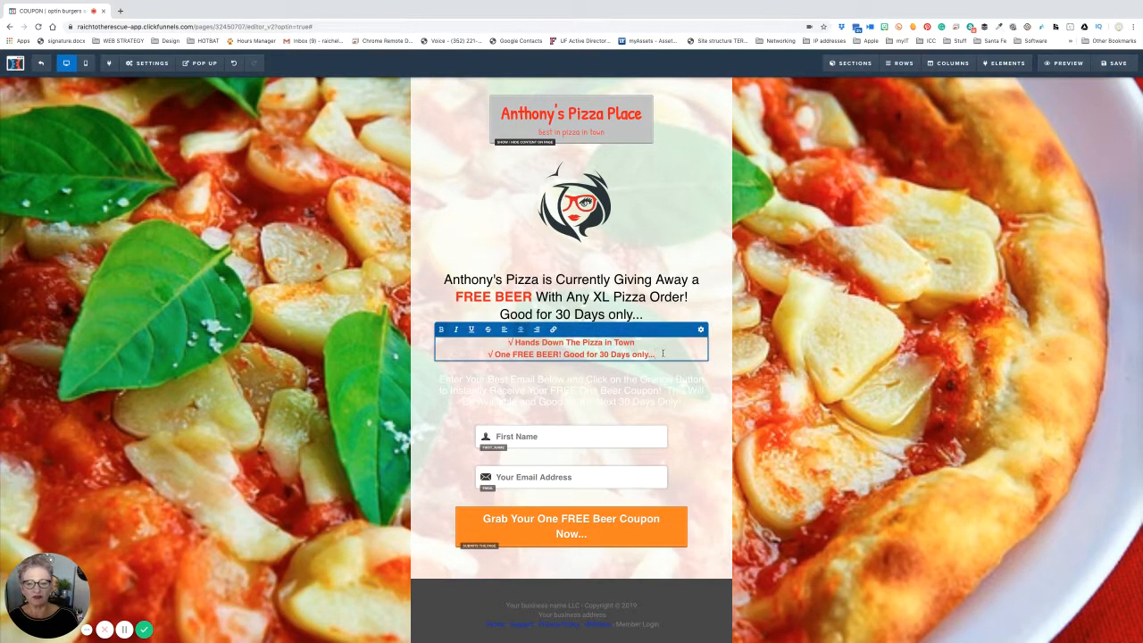
Add a third line to the "Hands Down The Pizza in Town" sub-headline and copy the √ check mark from the second line.
click(663, 353)
key(Return)
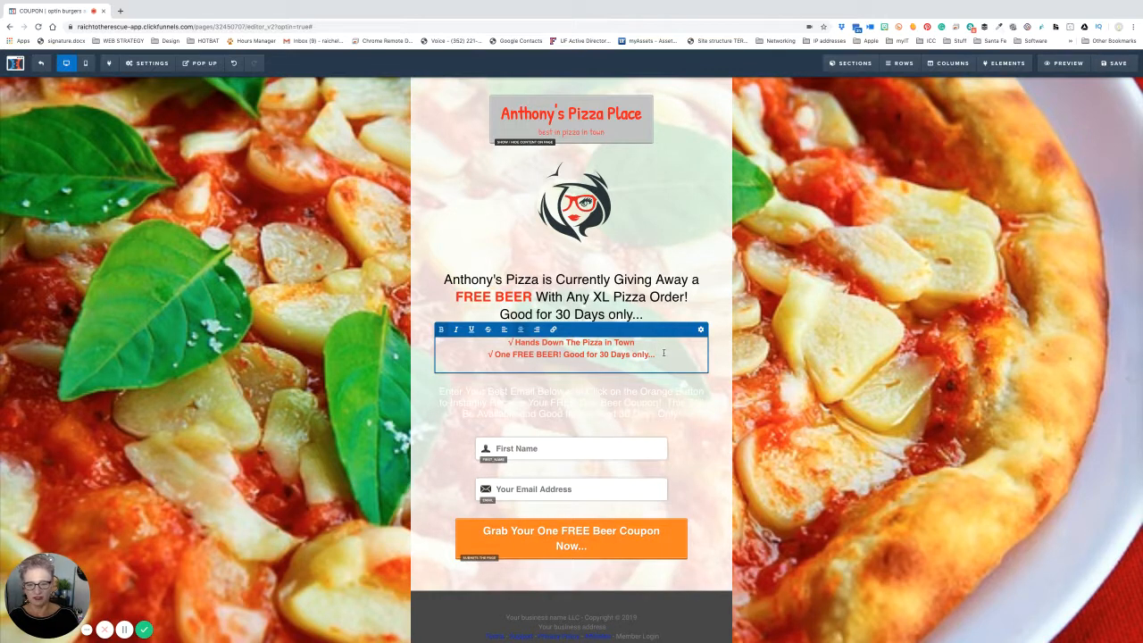
right_click(489, 355)
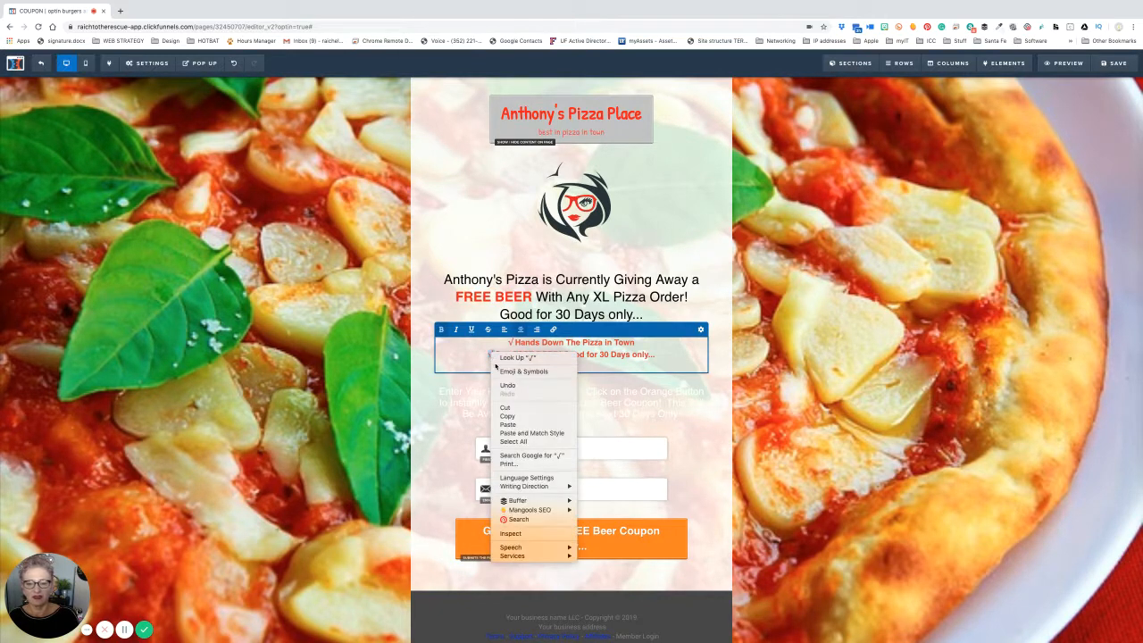
click(527, 416)
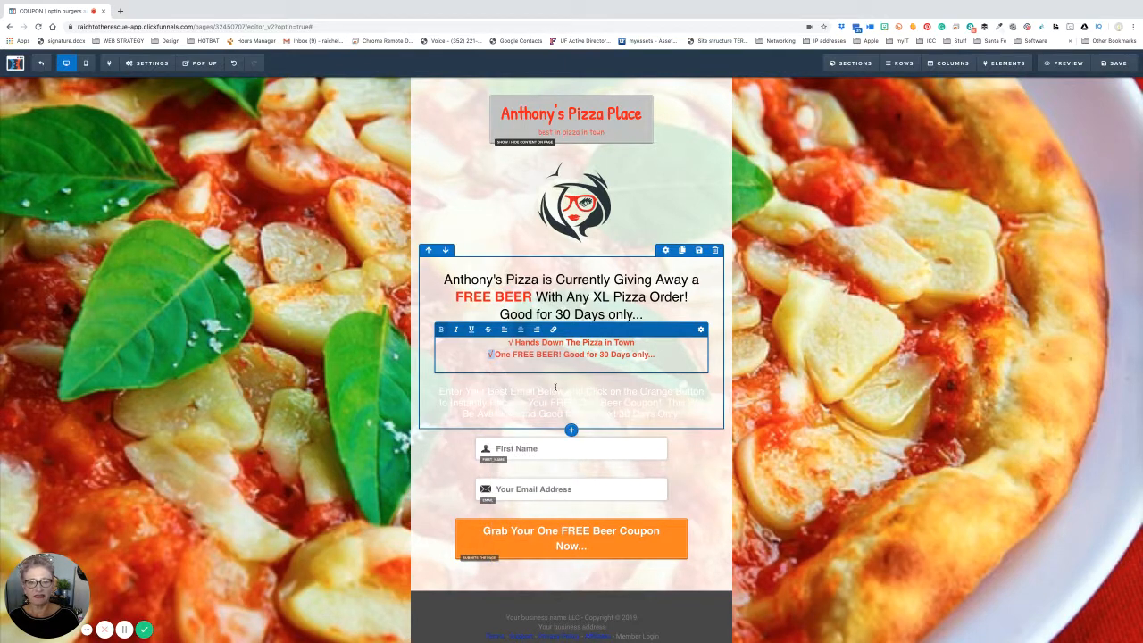
click(513, 364)
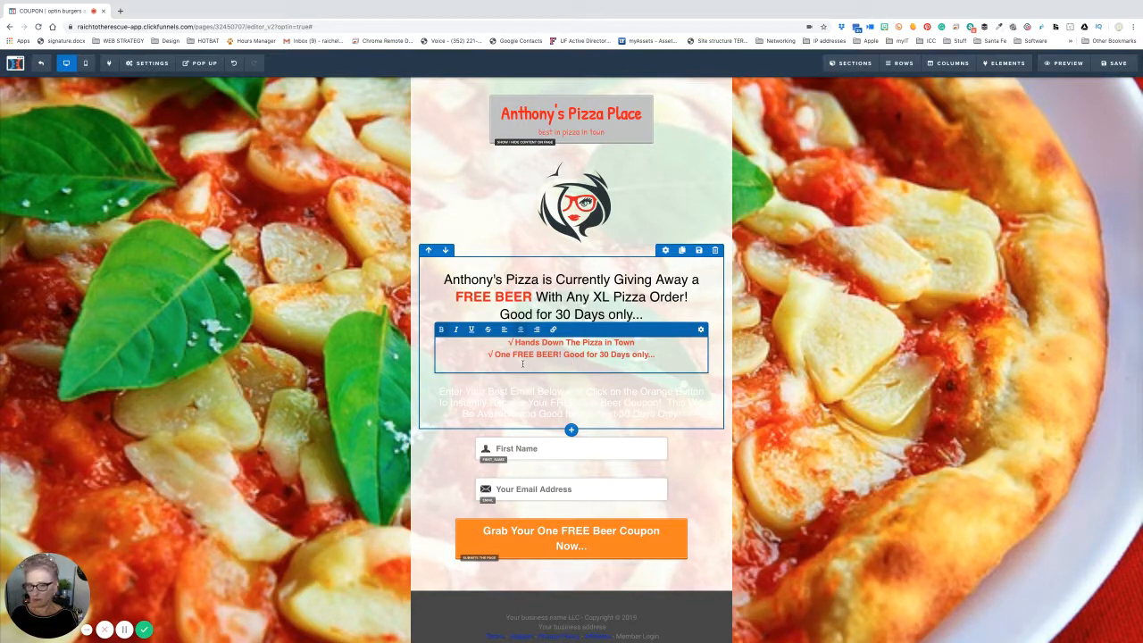
Enter "Best Garlic Rolls Ever" on the sub-headline's third line.
text(Best)
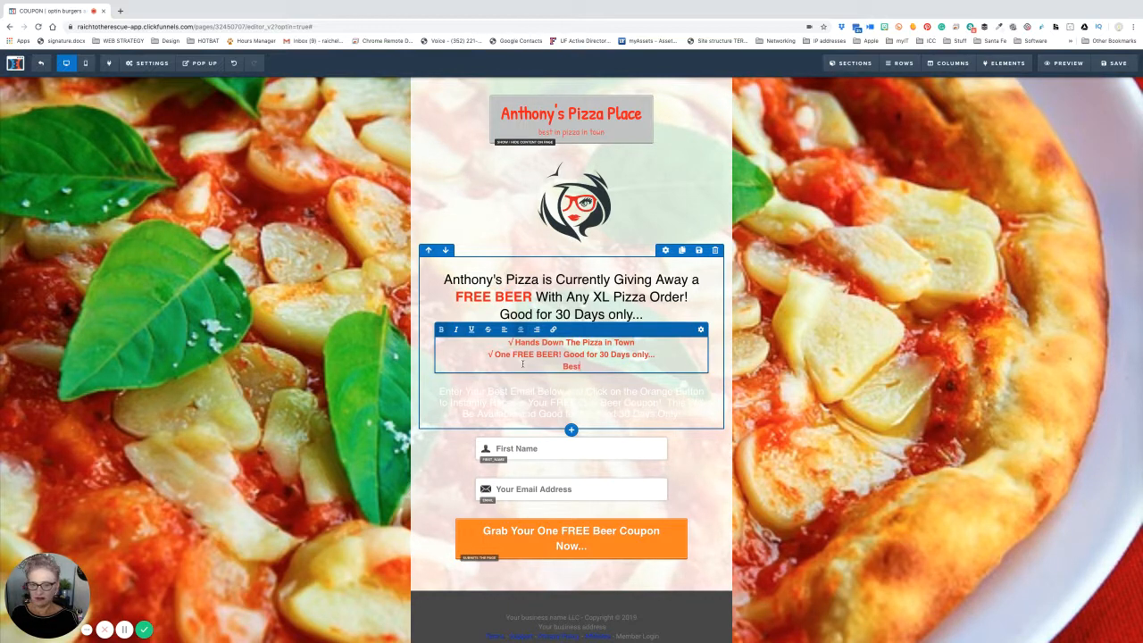
text( Garlic)
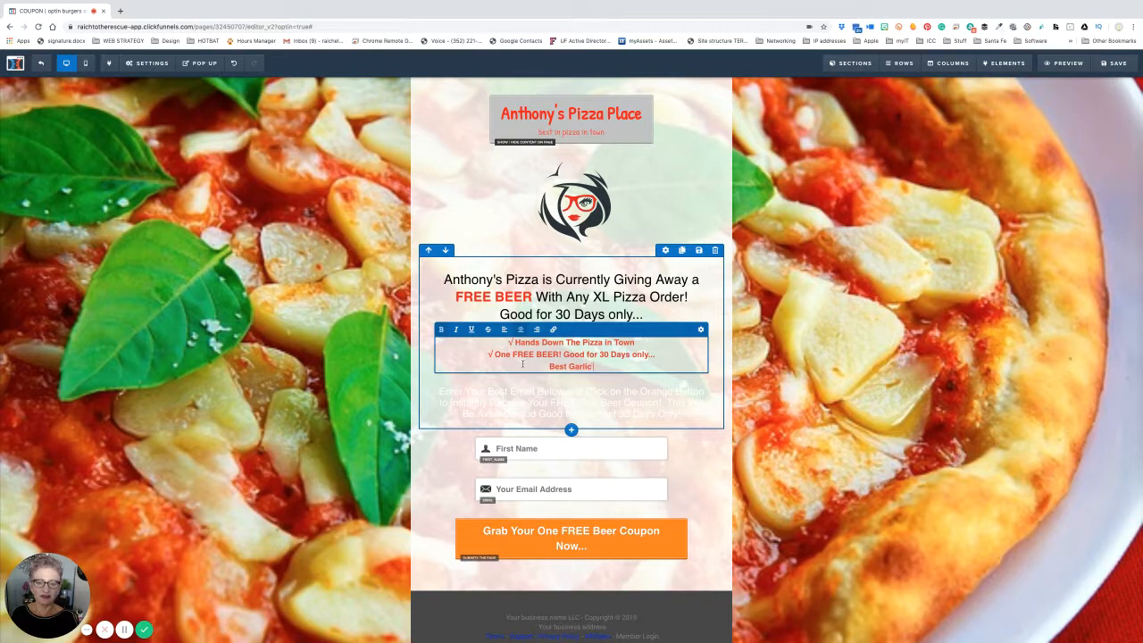
text( Rolls and)
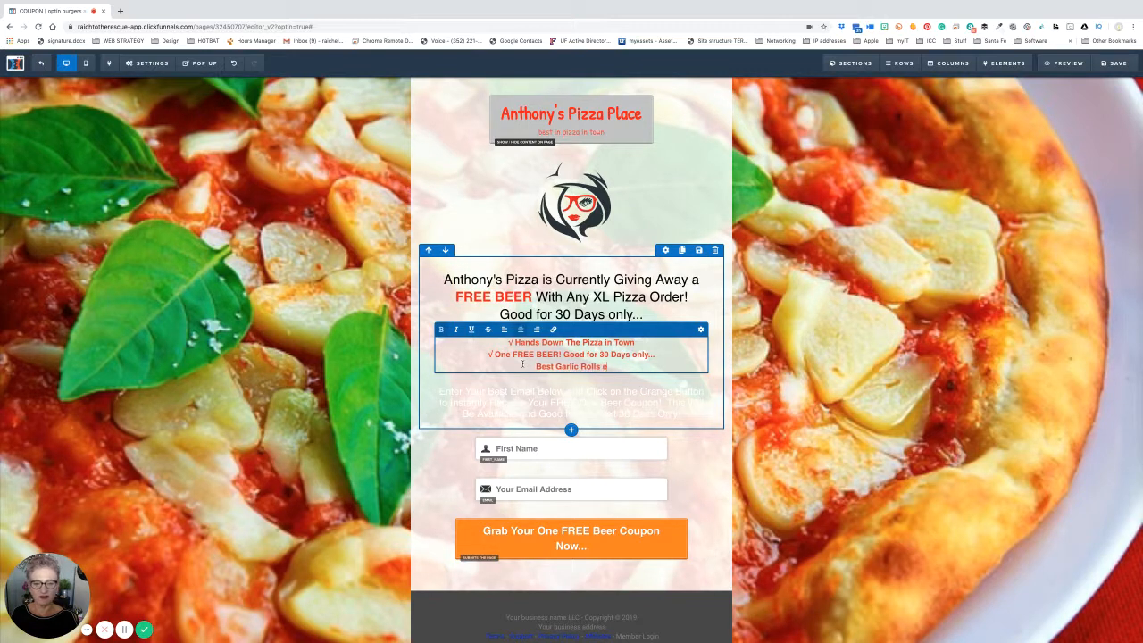
key(BackSpace)
key(BackSpace)
key(BackSpace)
text(Ever)
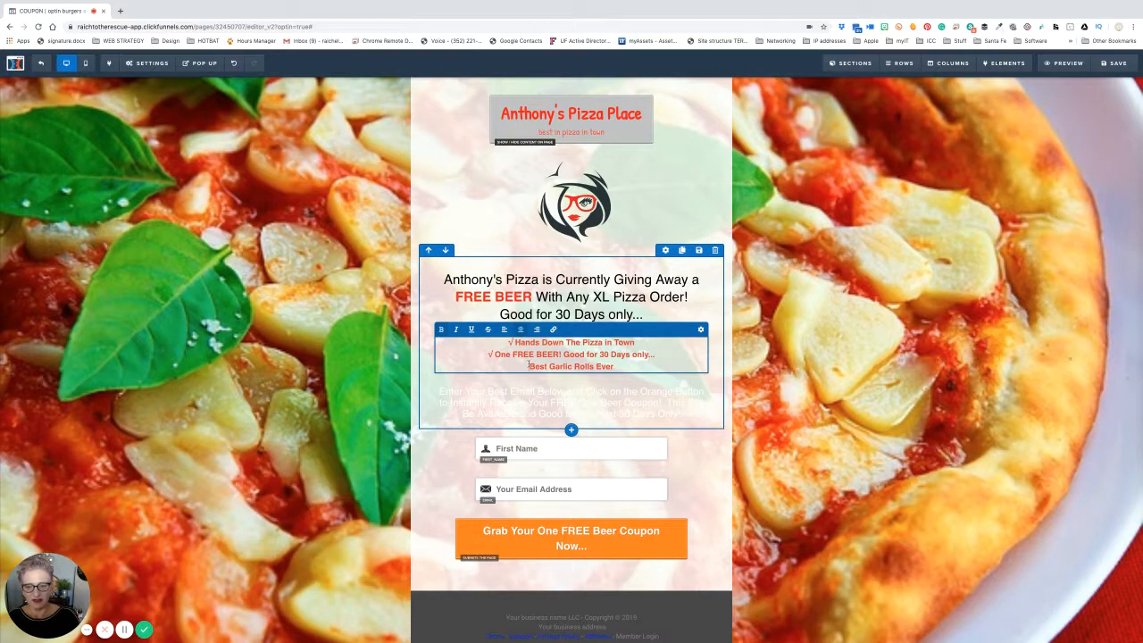
Insert the √ check mark before "Best Garlic Rolls Ever" and finish editing the sub-headline.
click(529, 365)
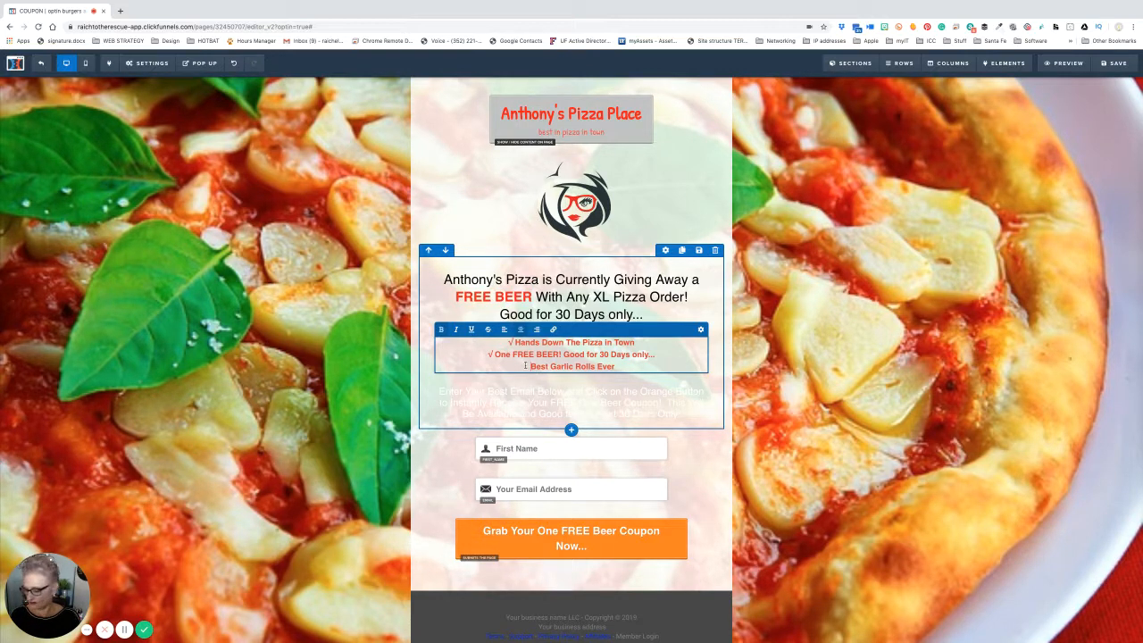
text(√)
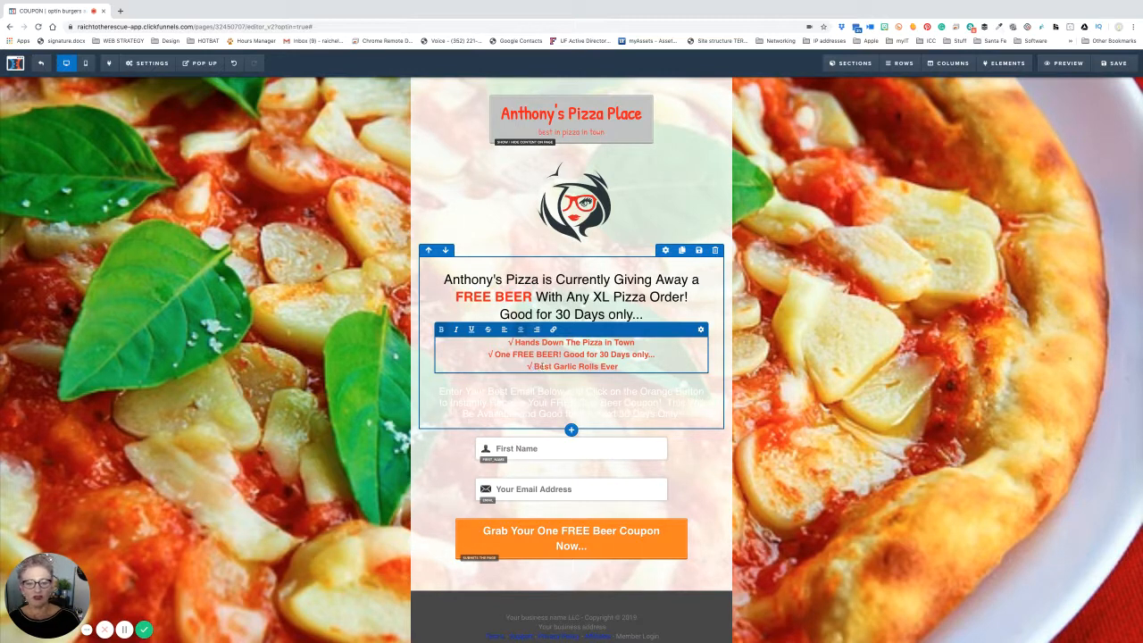
click(714, 335)
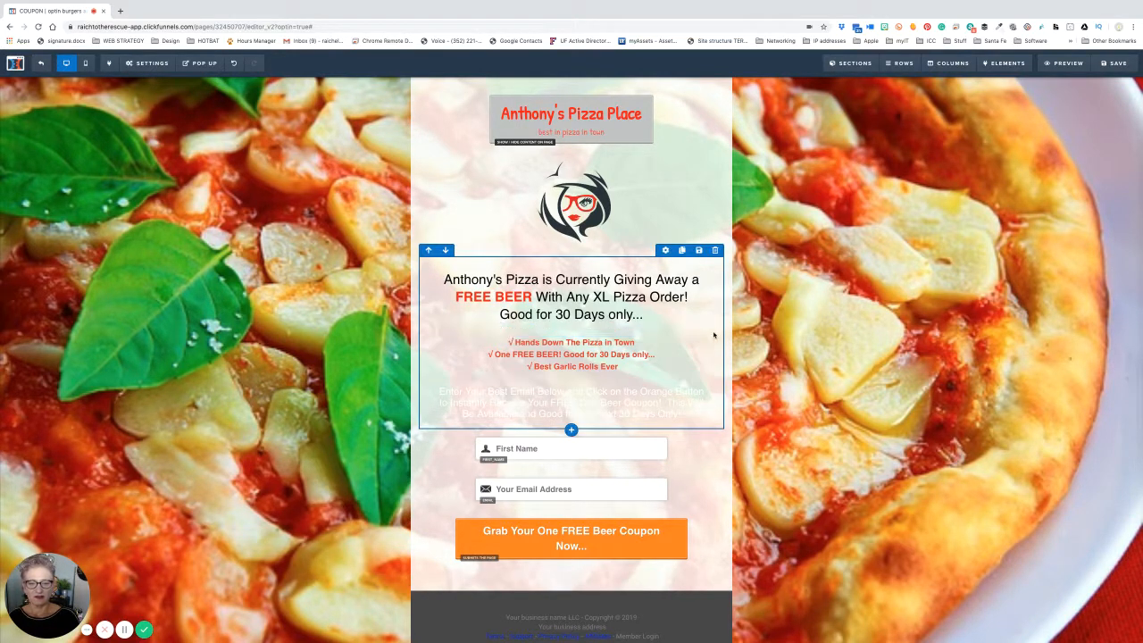
Set the text colour of the "Enter Your Best Email Below" paragraph to dark grey (#2d2d2d), keeping its font size at 22.
click(535, 397)
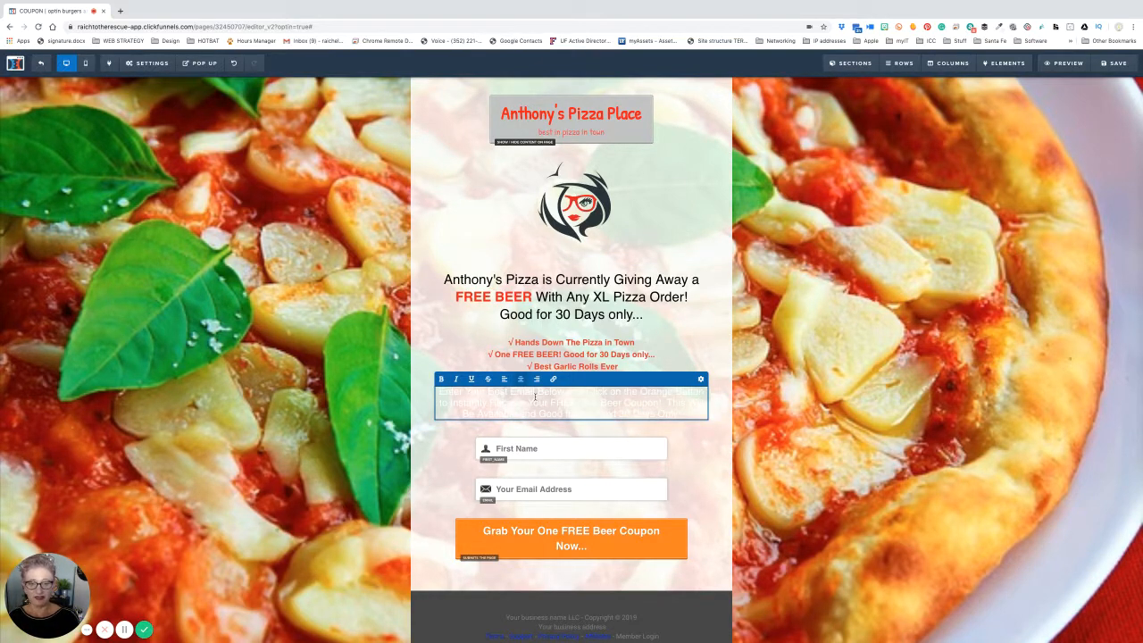
click(700, 381)
click(1082, 228)
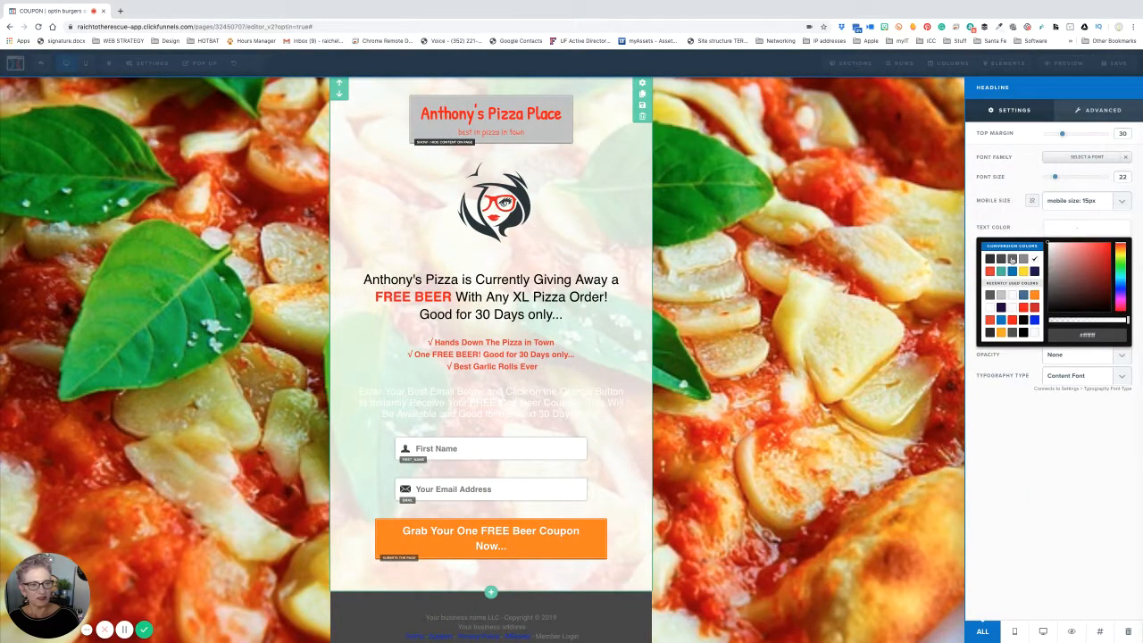
click(990, 259)
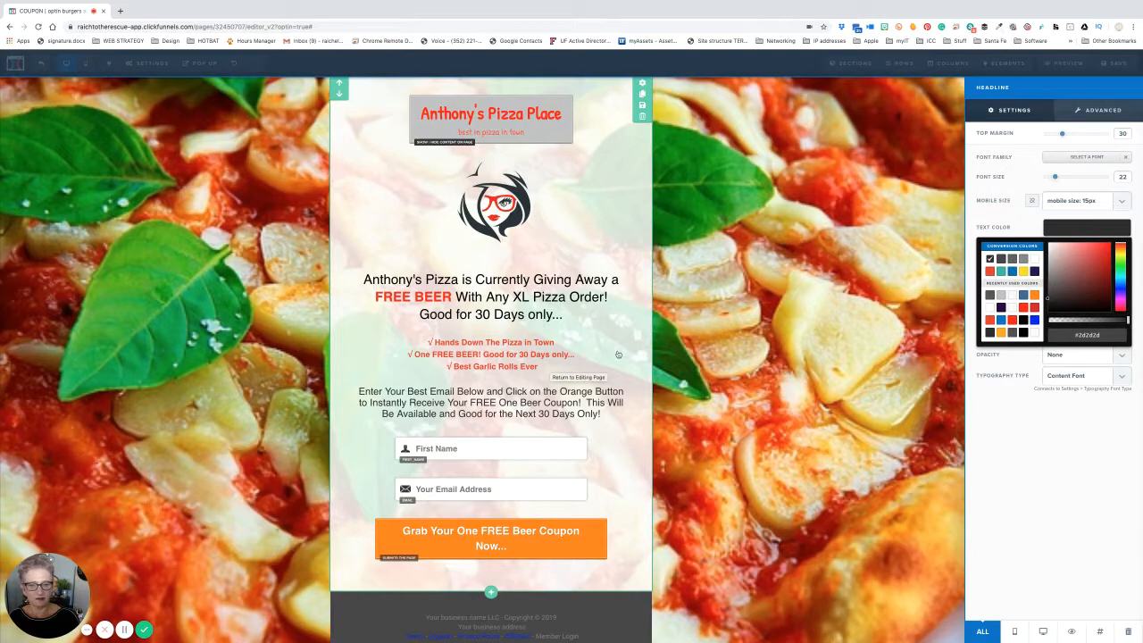
click(1105, 235)
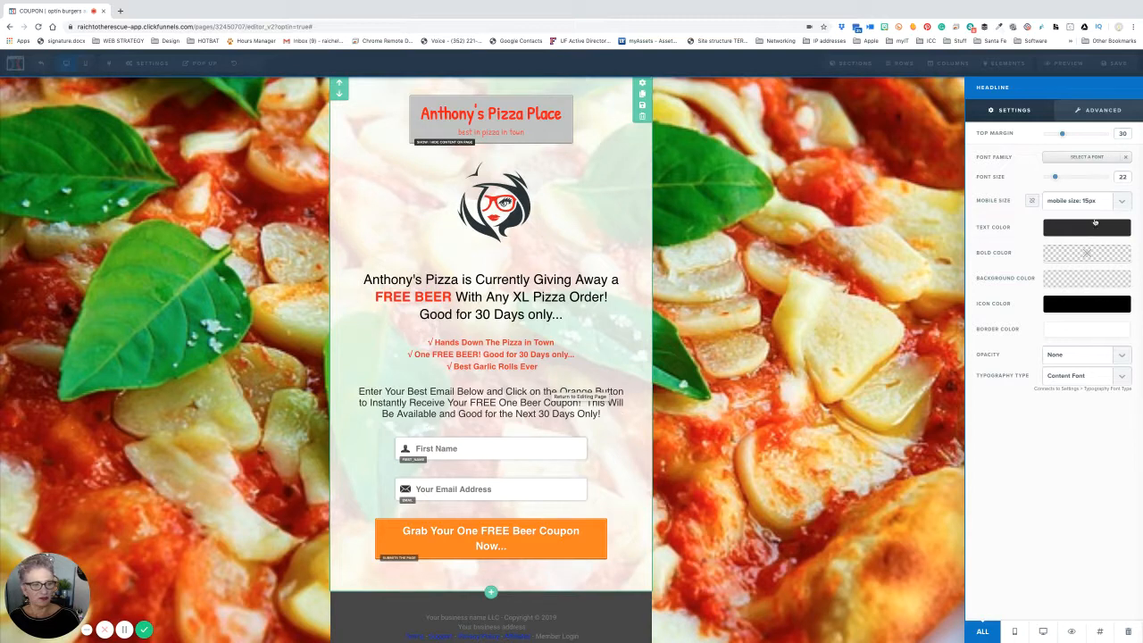
drag(1056, 178, 1056, 180)
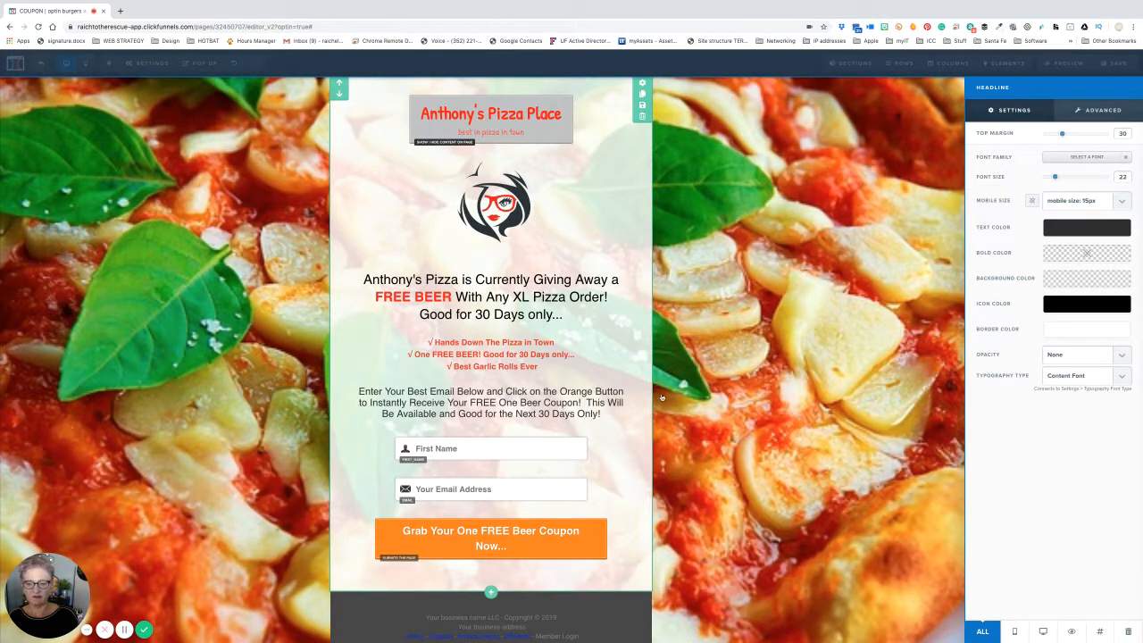
click(623, 453)
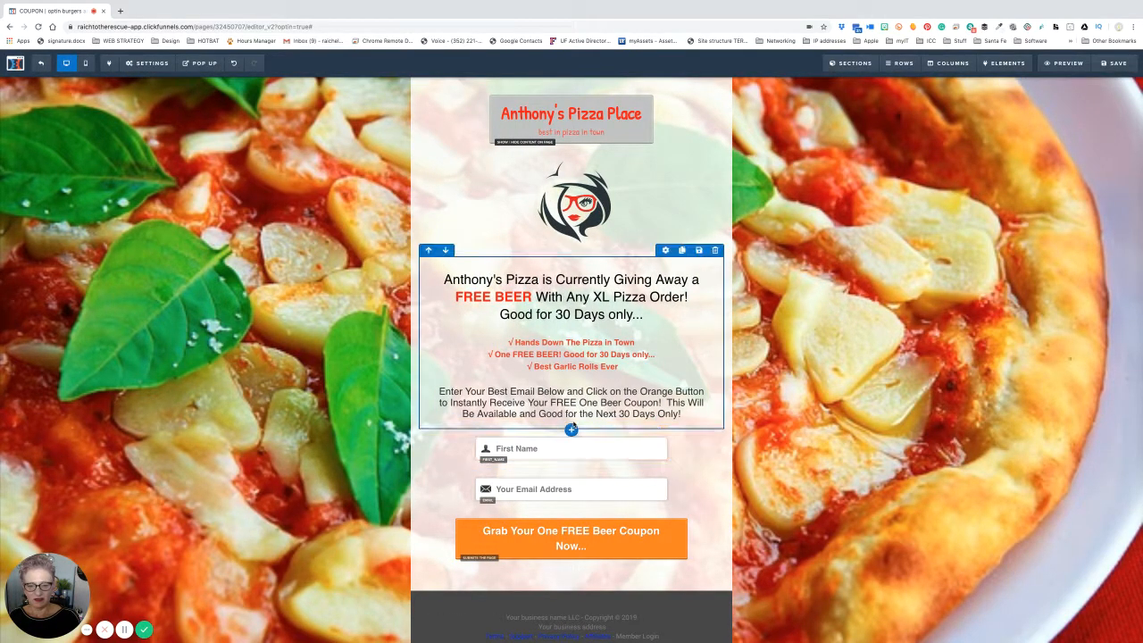
Replace "Orange" with "Red" before "Button" in the "Enter Your Best Email Below" paragraph.
click(654, 395)
double_click(655, 393)
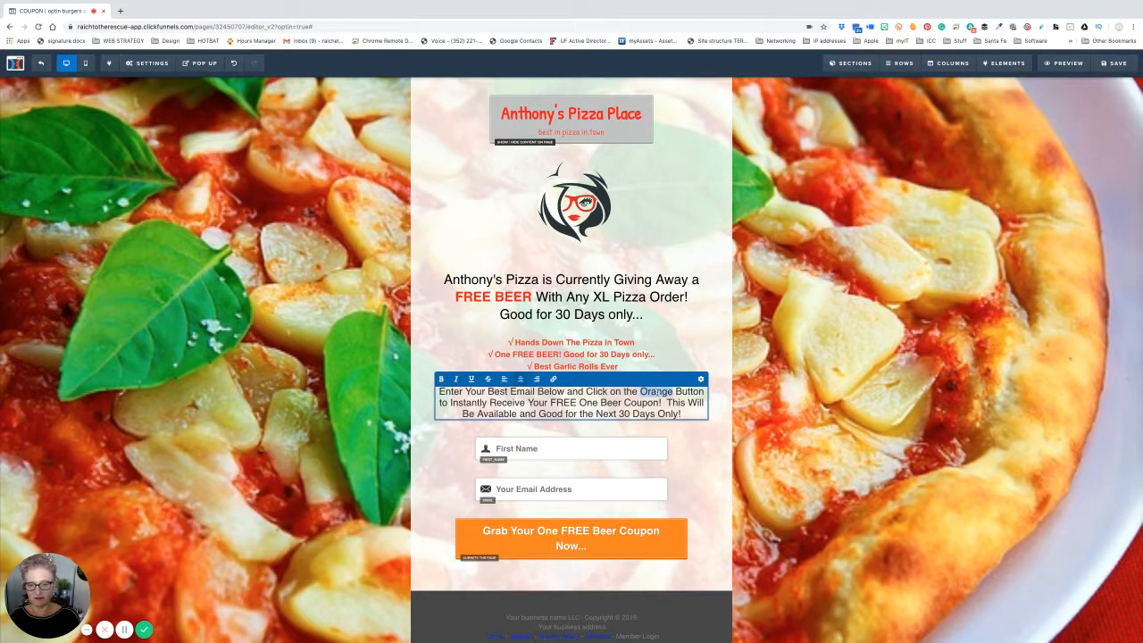
text(Red)
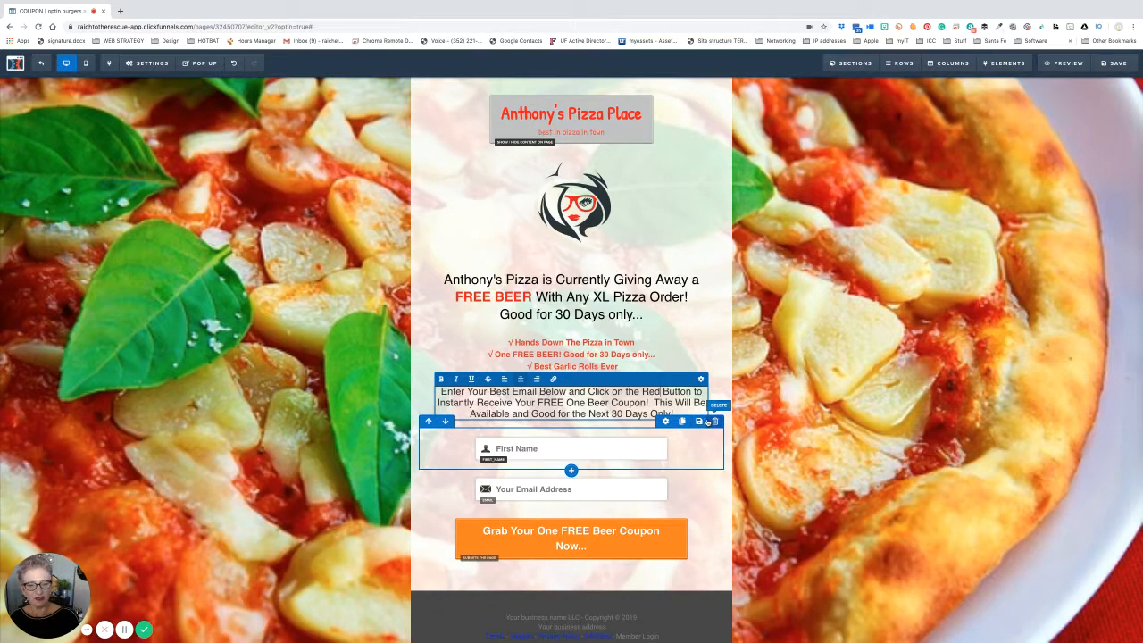
click(664, 423)
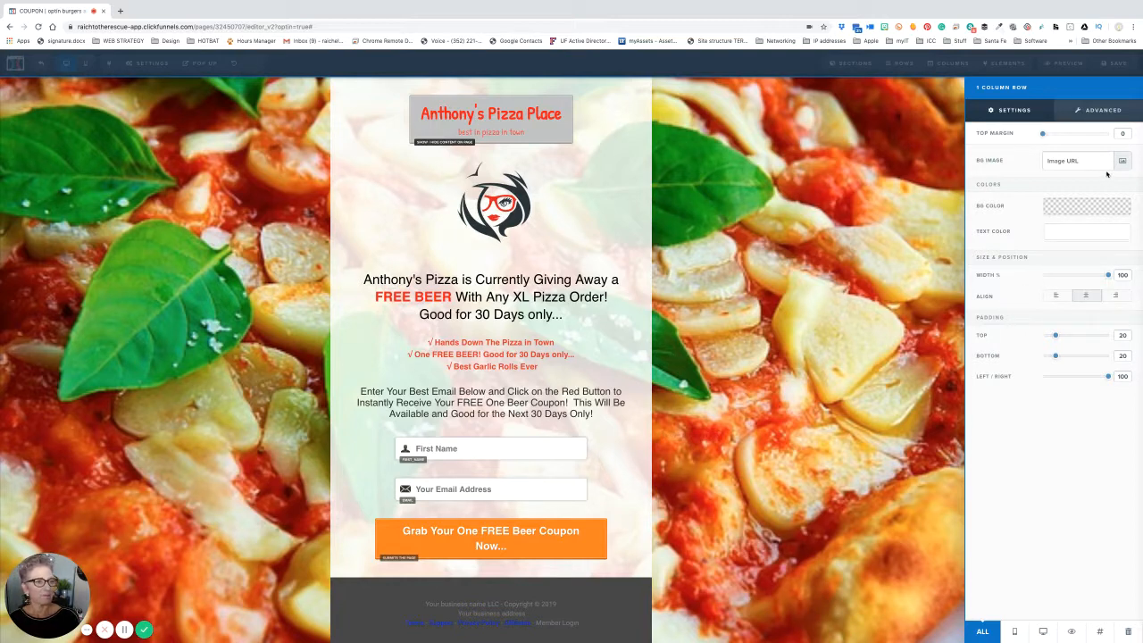
click(516, 444)
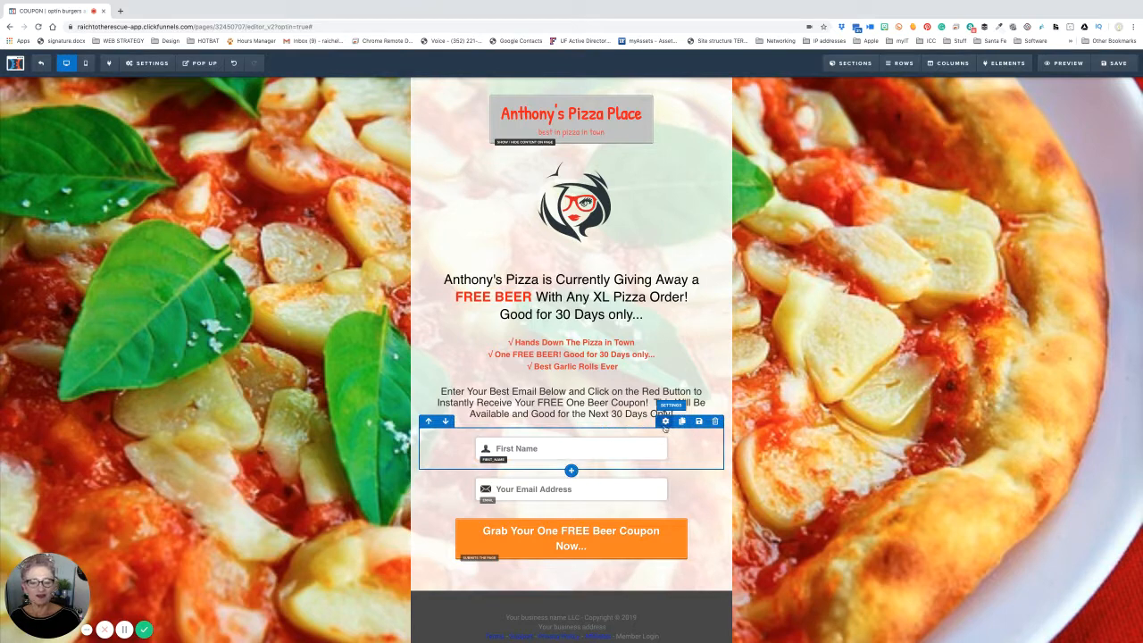
click(685, 425)
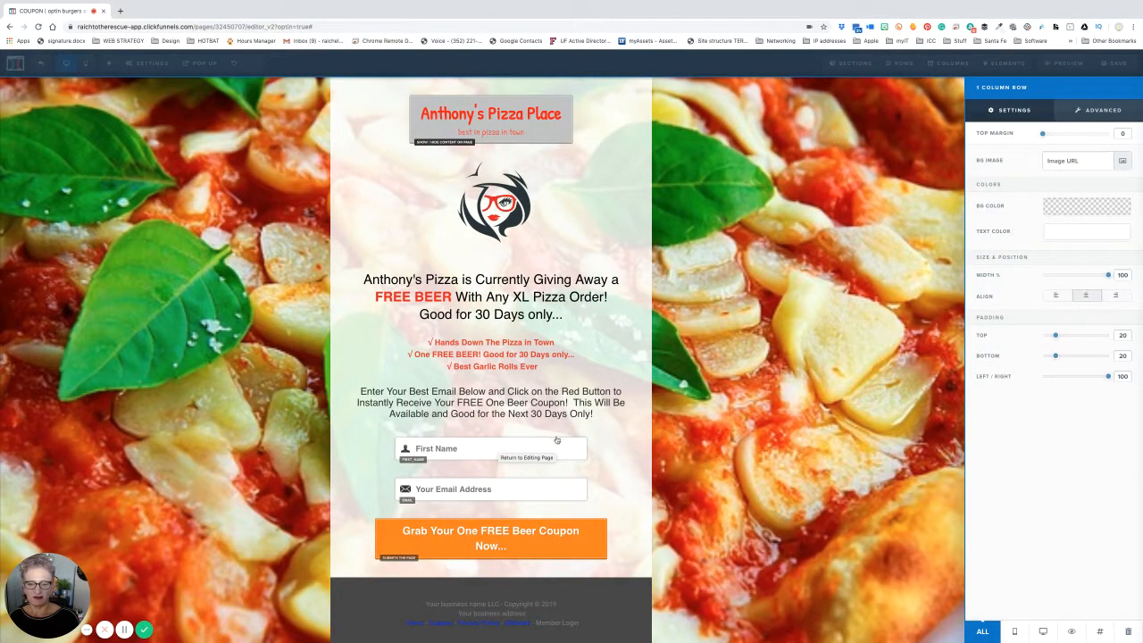
click(742, 419)
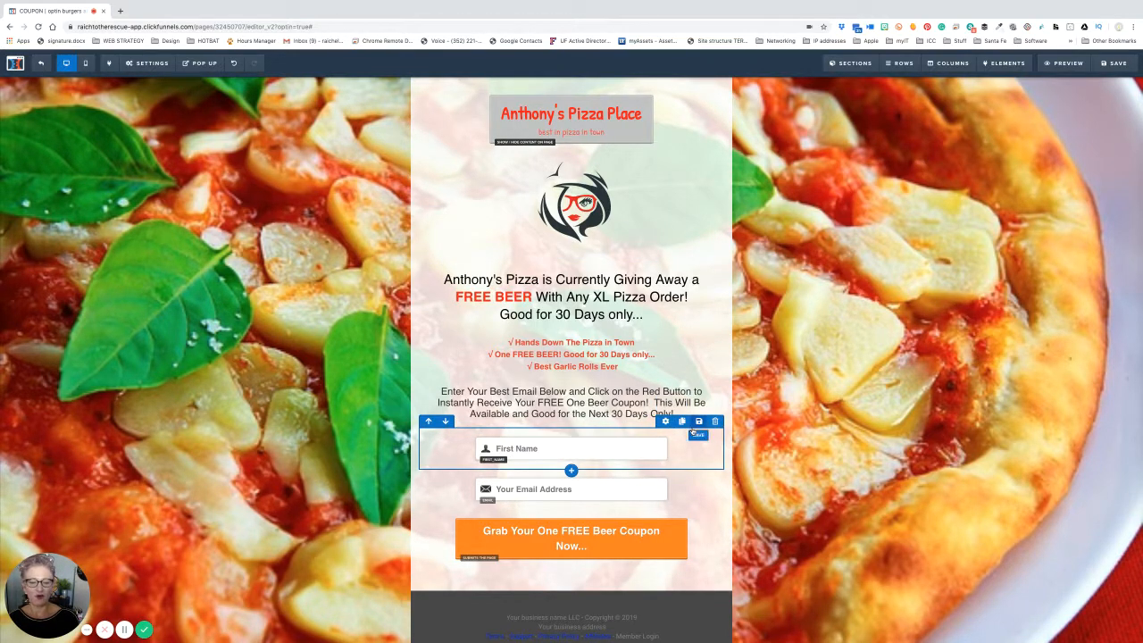
Examine the First Name field's input type, required, font family and font size settings.
click(623, 440)
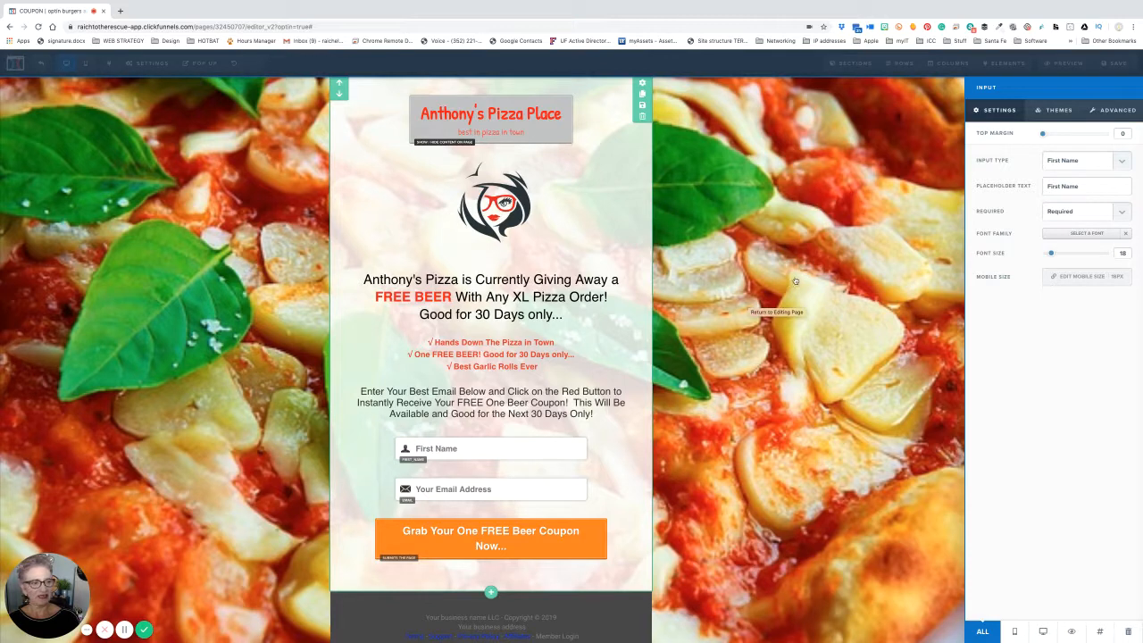
click(1120, 161)
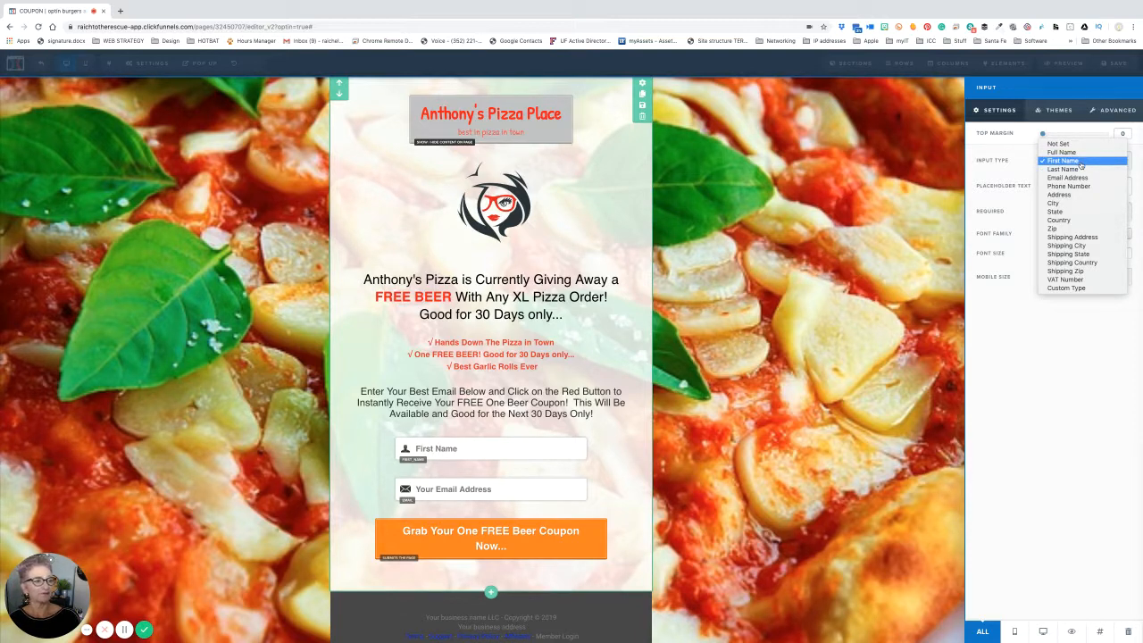
click(1082, 163)
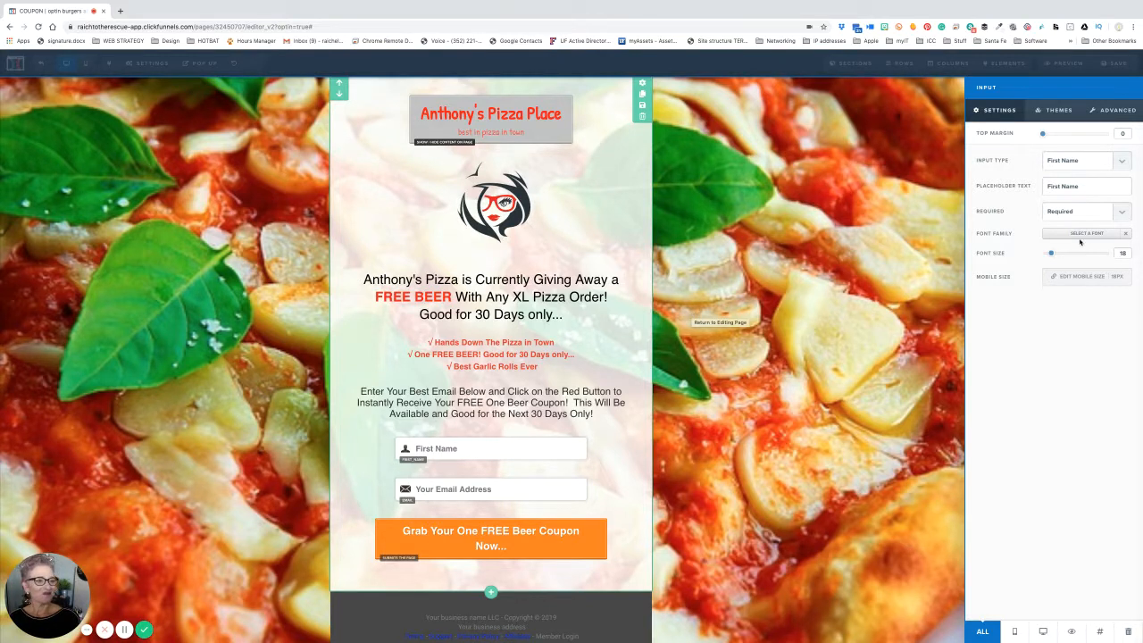
click(1119, 214)
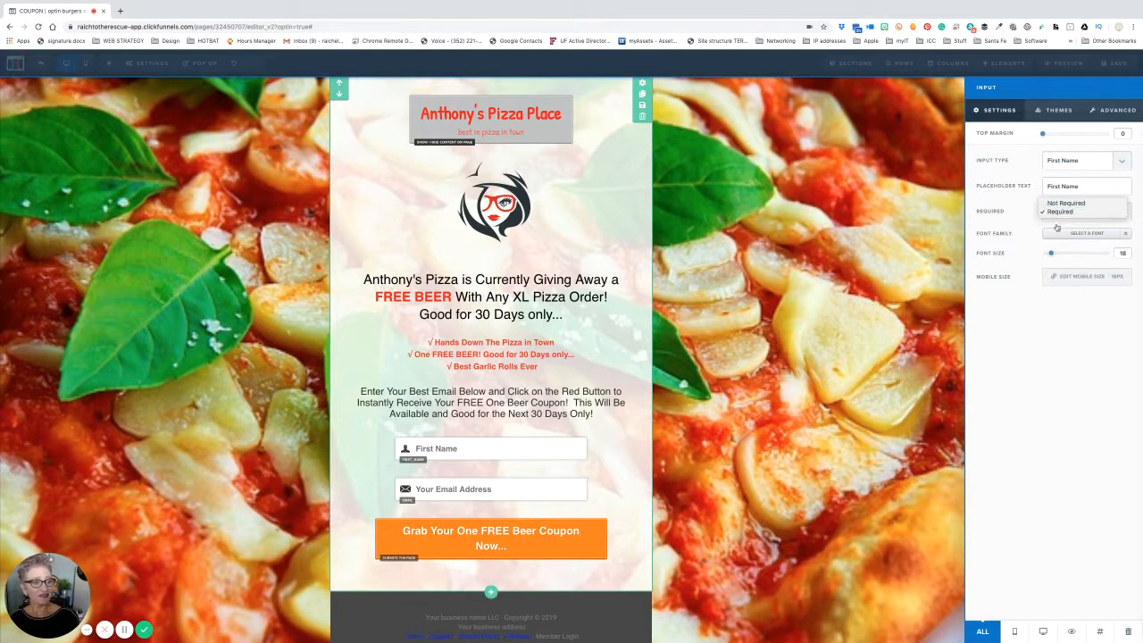
click(1129, 227)
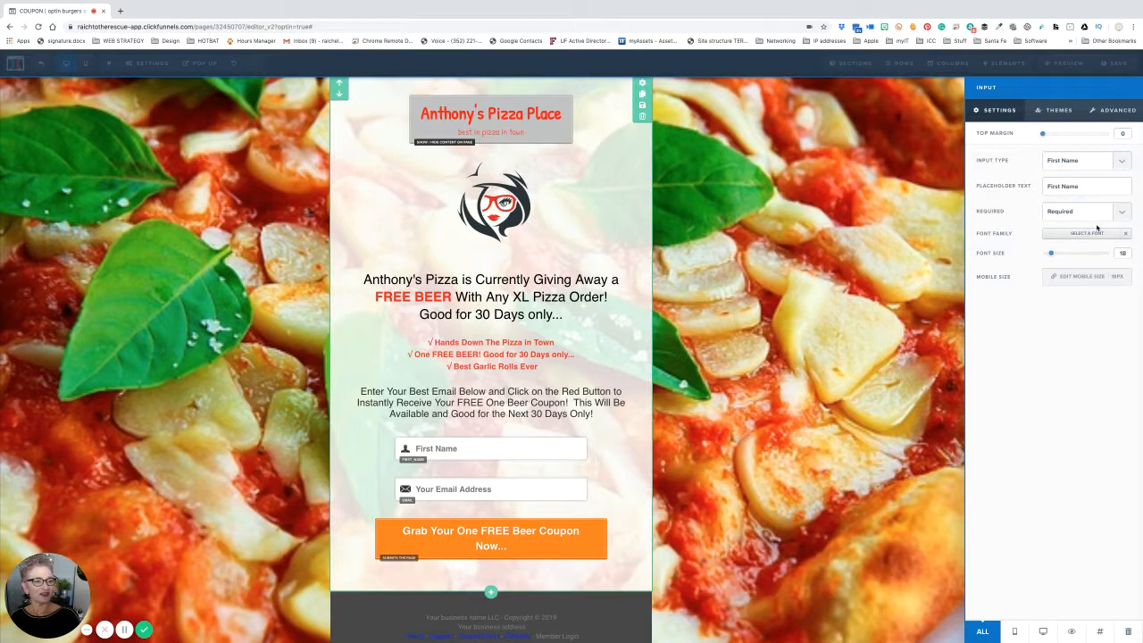
click(1094, 235)
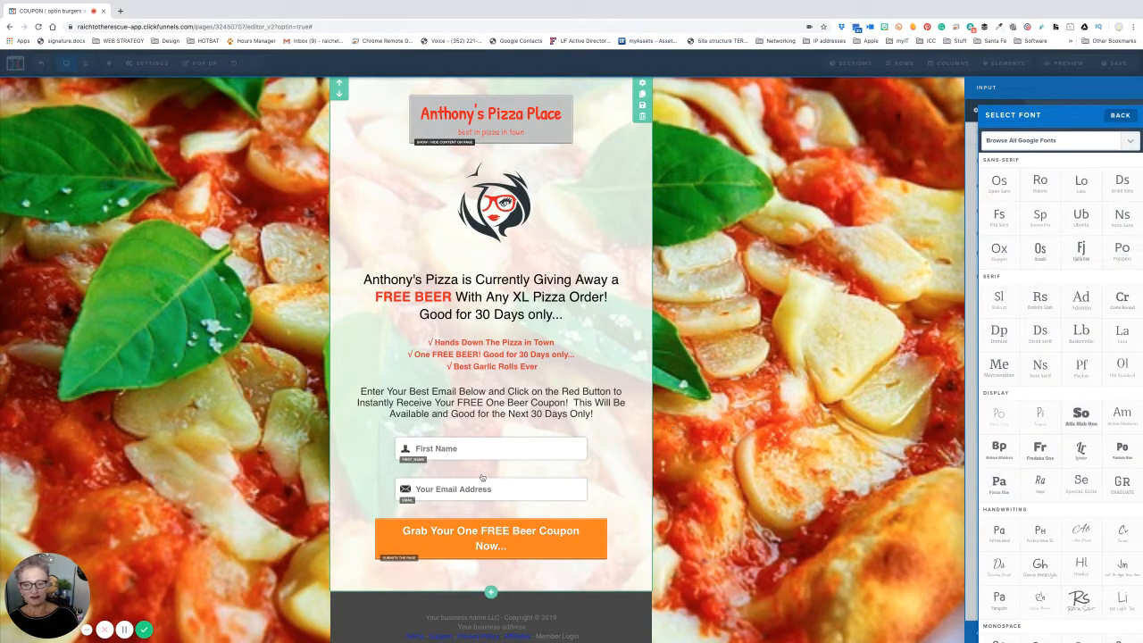
click(1120, 116)
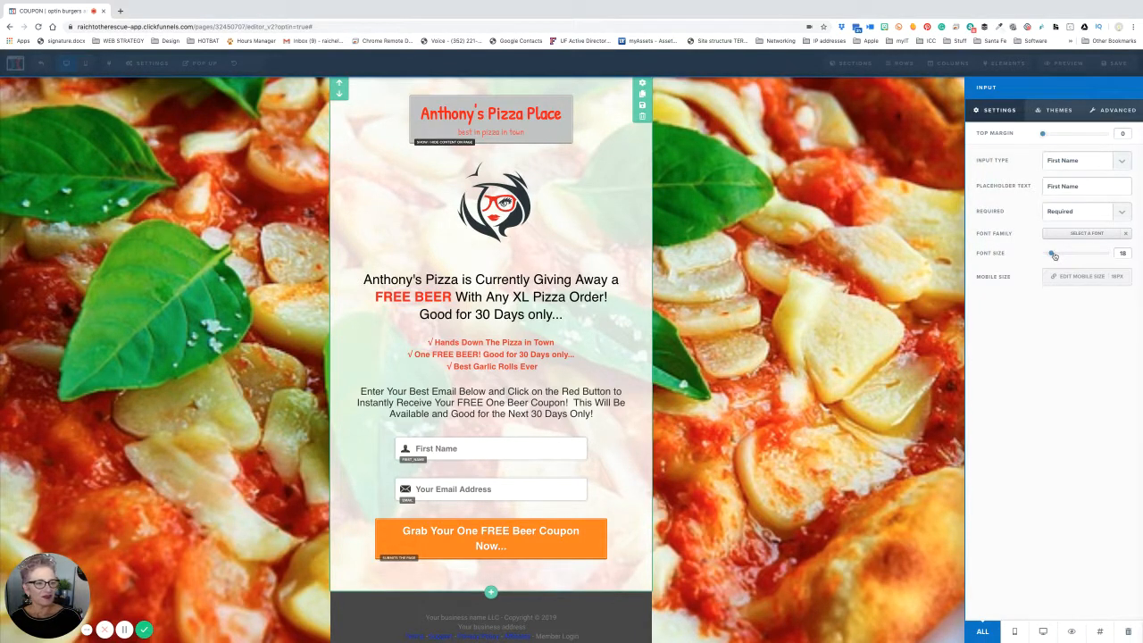
drag(1055, 256, 1054, 255)
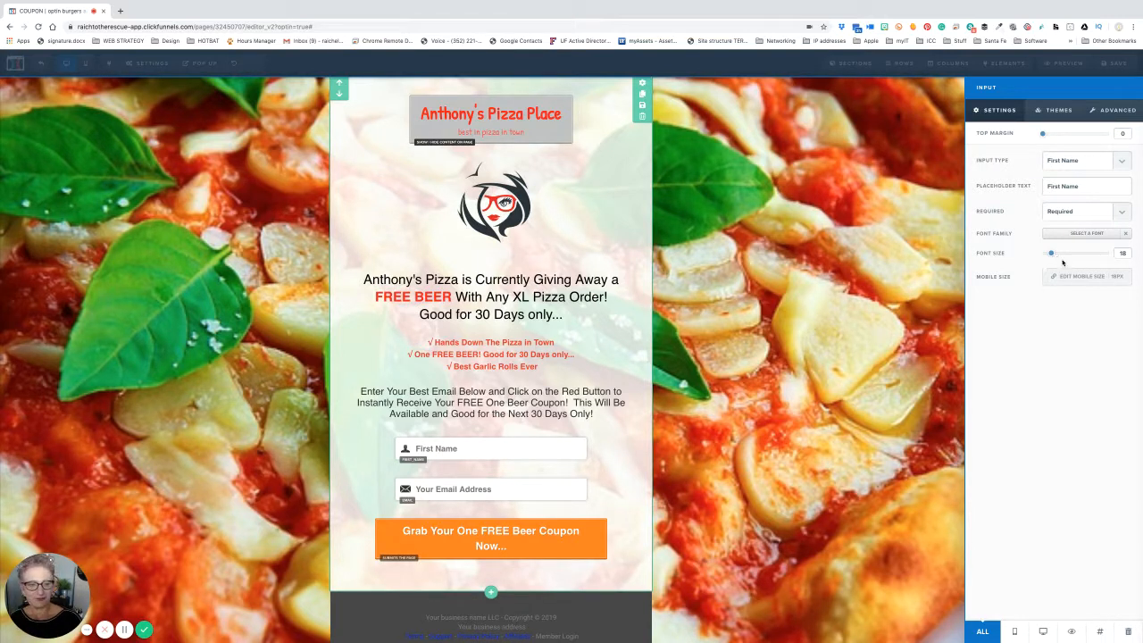
Try the Border White, Light Grey, Grey Border, Basic, Black BG and Black Underline input themes on the First Name field.
click(1055, 110)
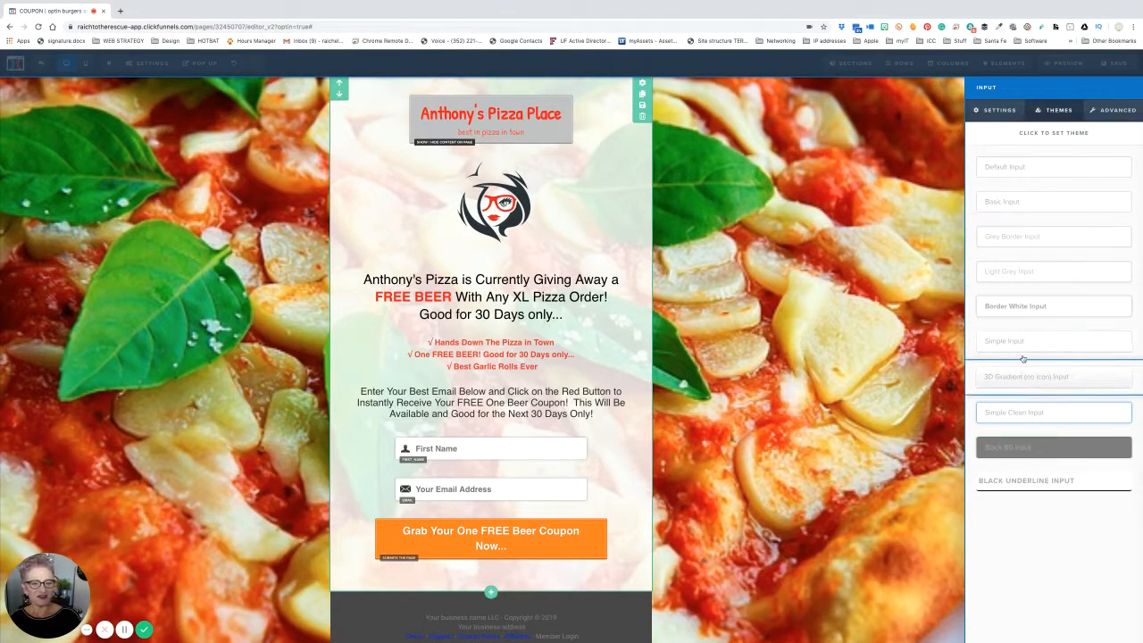
click(1027, 308)
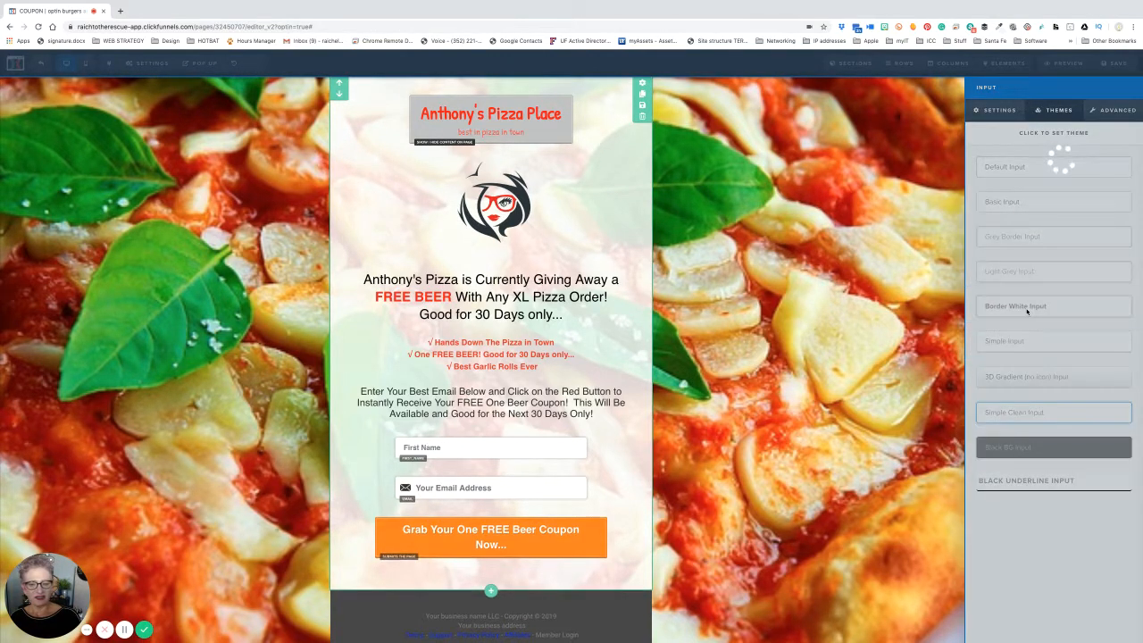
click(1031, 278)
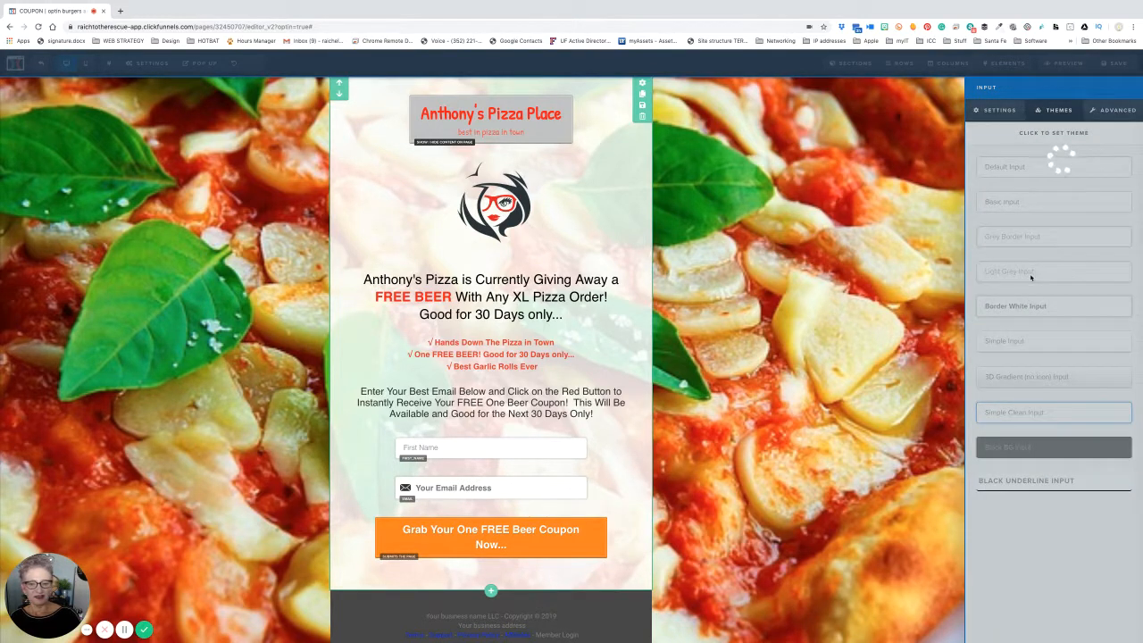
click(1033, 243)
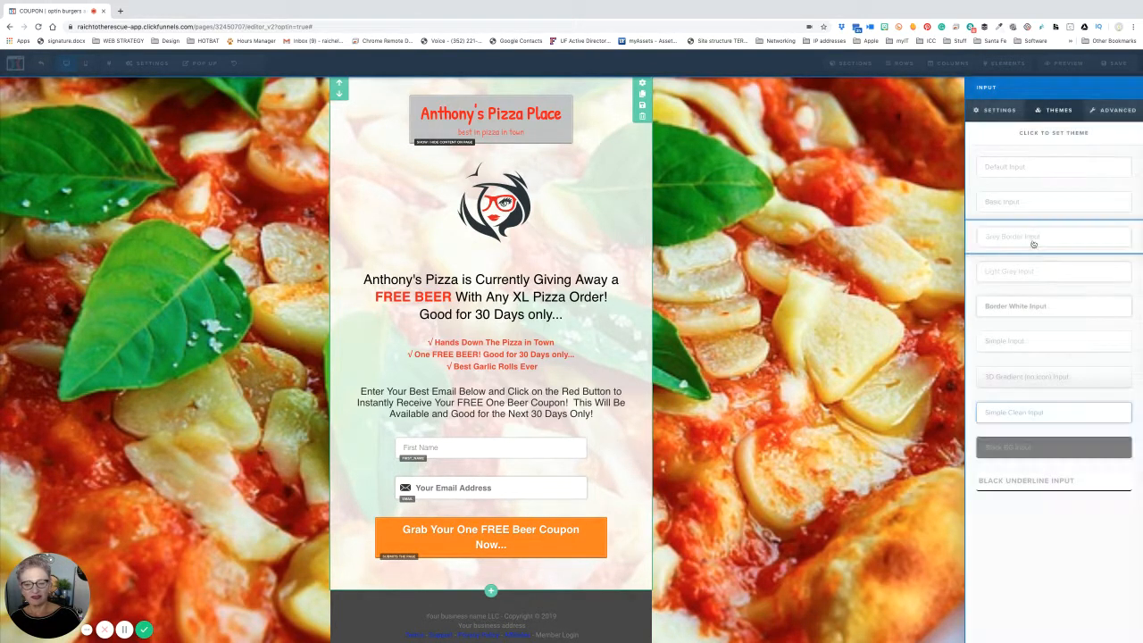
click(1030, 204)
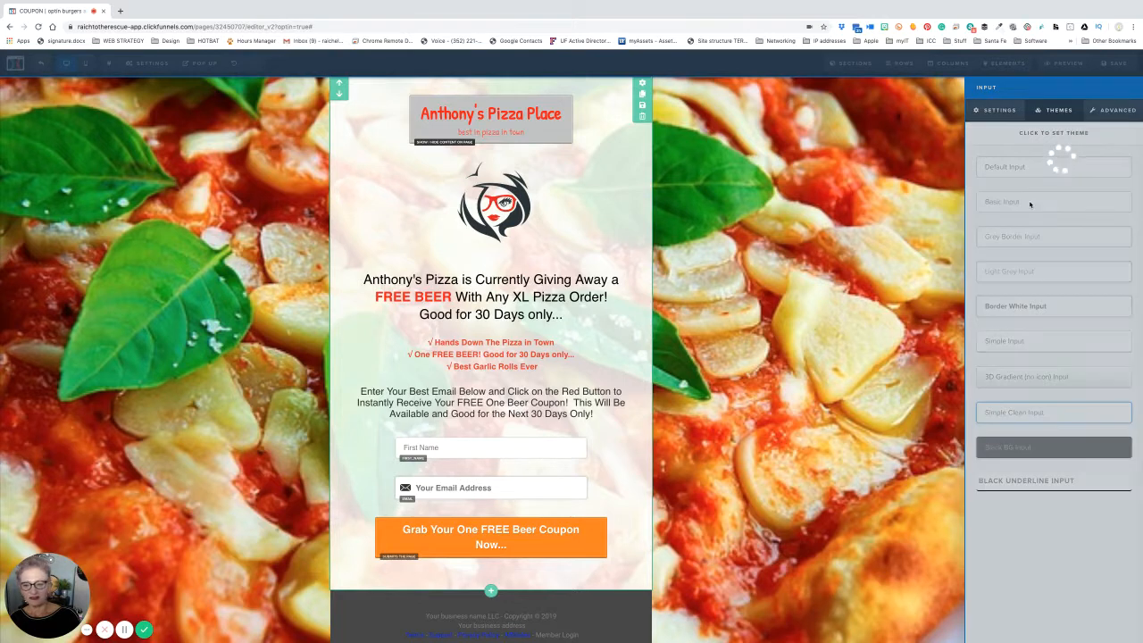
click(1012, 451)
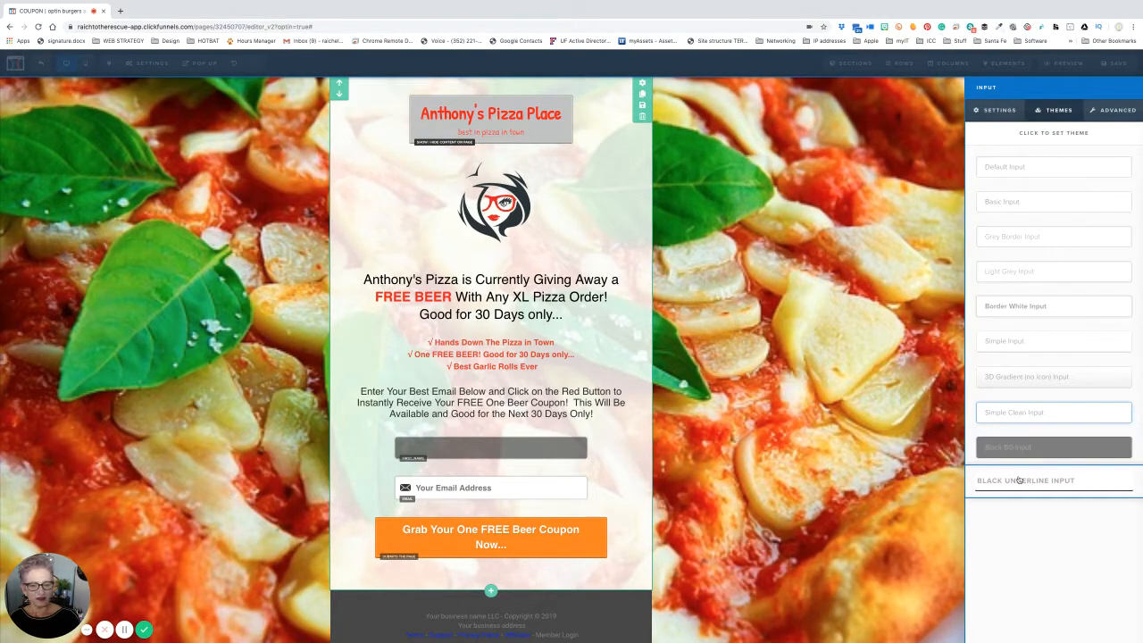
click(1018, 479)
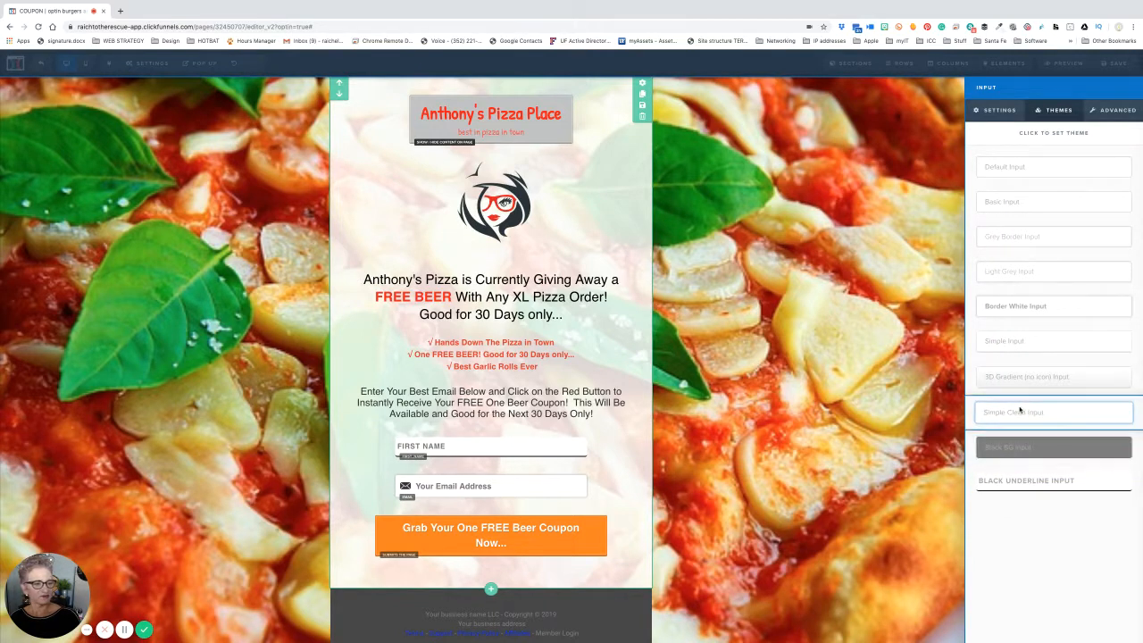
Compare a few more input themes on the First Name field and apply the Border White Input theme.
click(1031, 412)
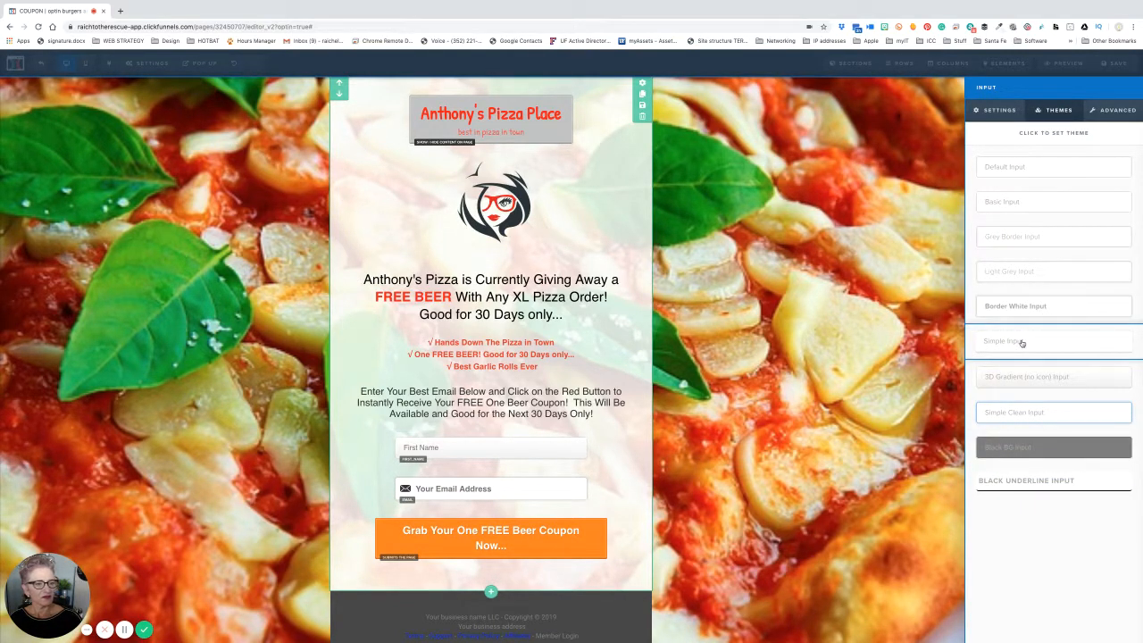
click(1023, 278)
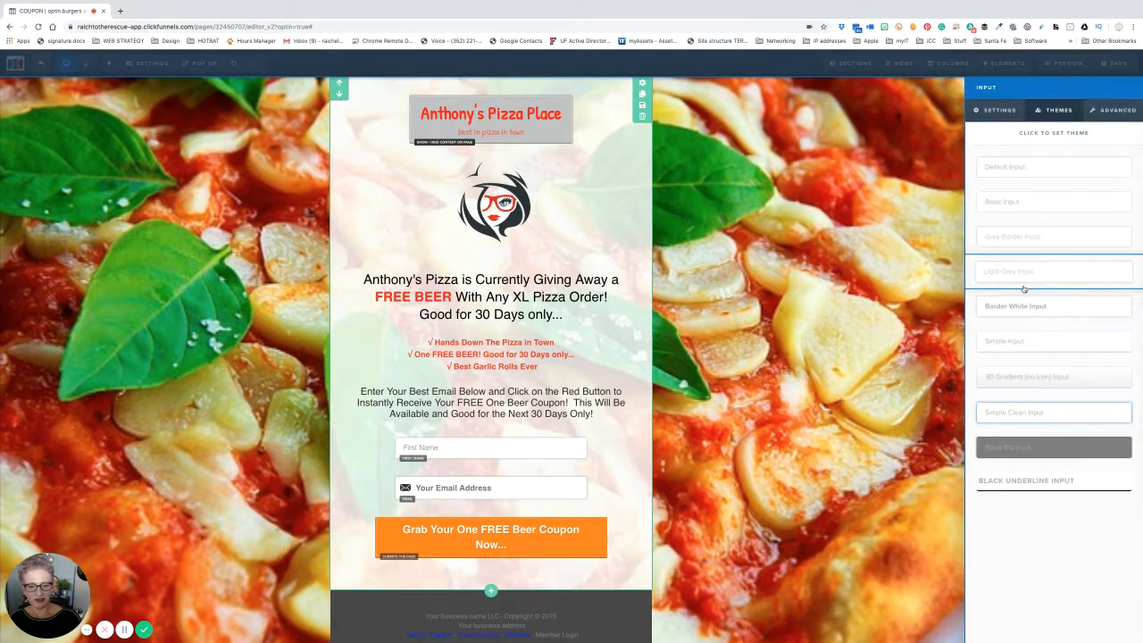
click(1025, 306)
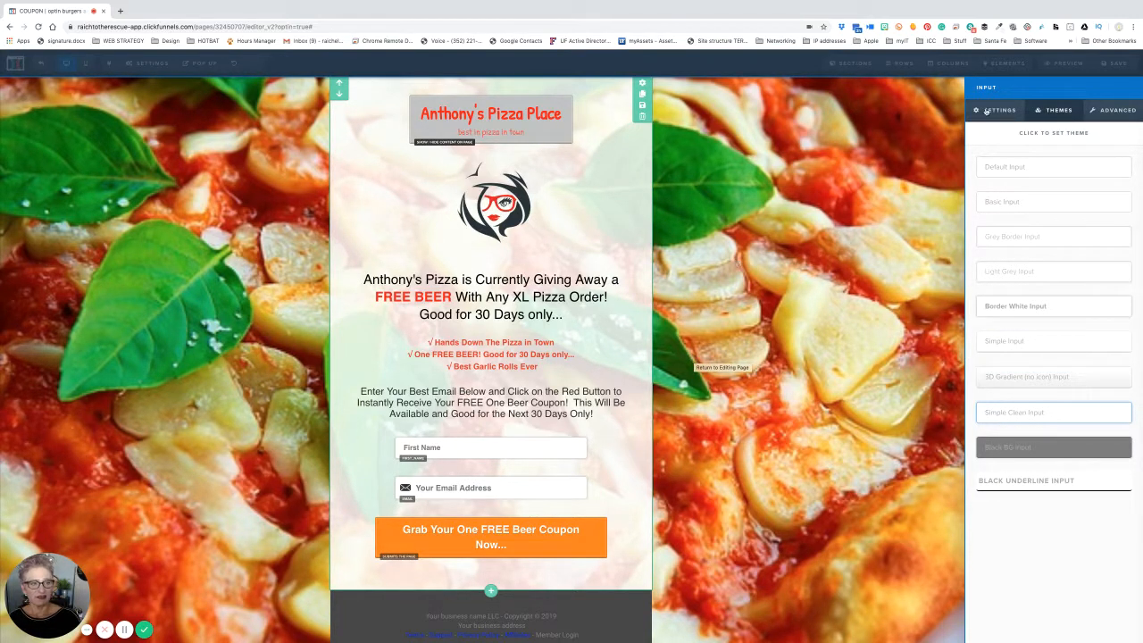
Check the First Name field's font weight options and try the center, left and right text alignments.
click(1114, 115)
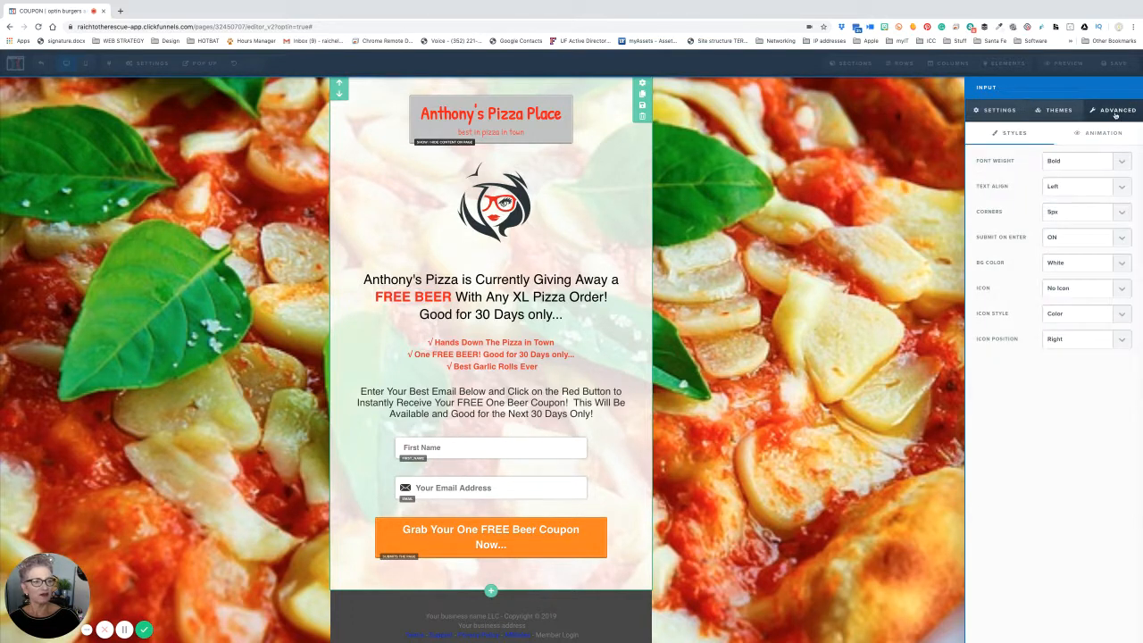
click(1120, 167)
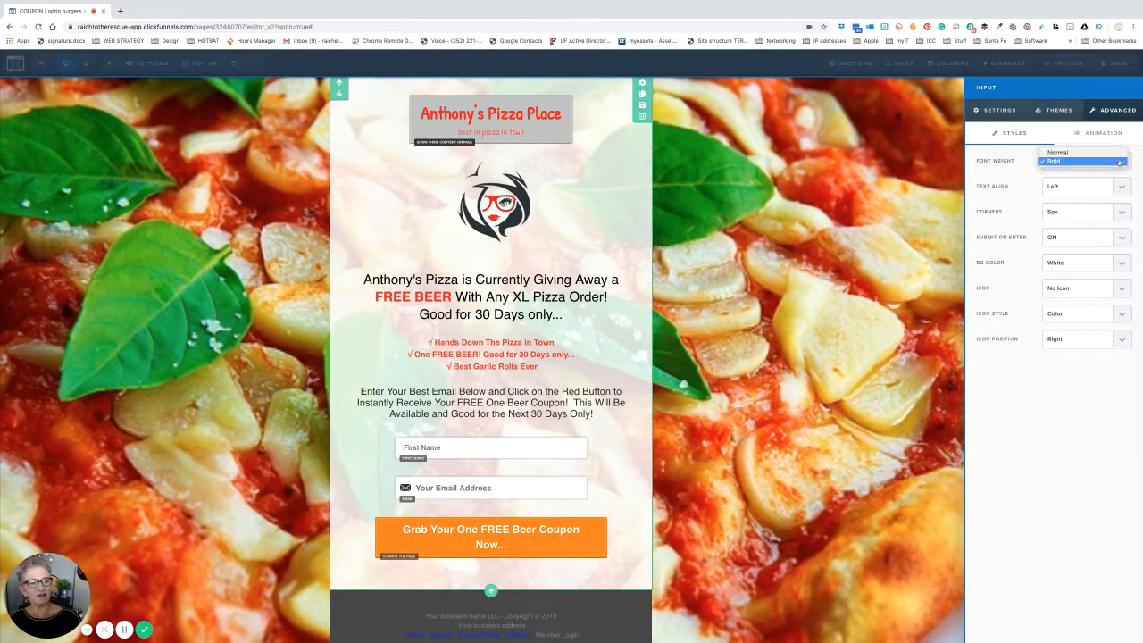
click(1132, 161)
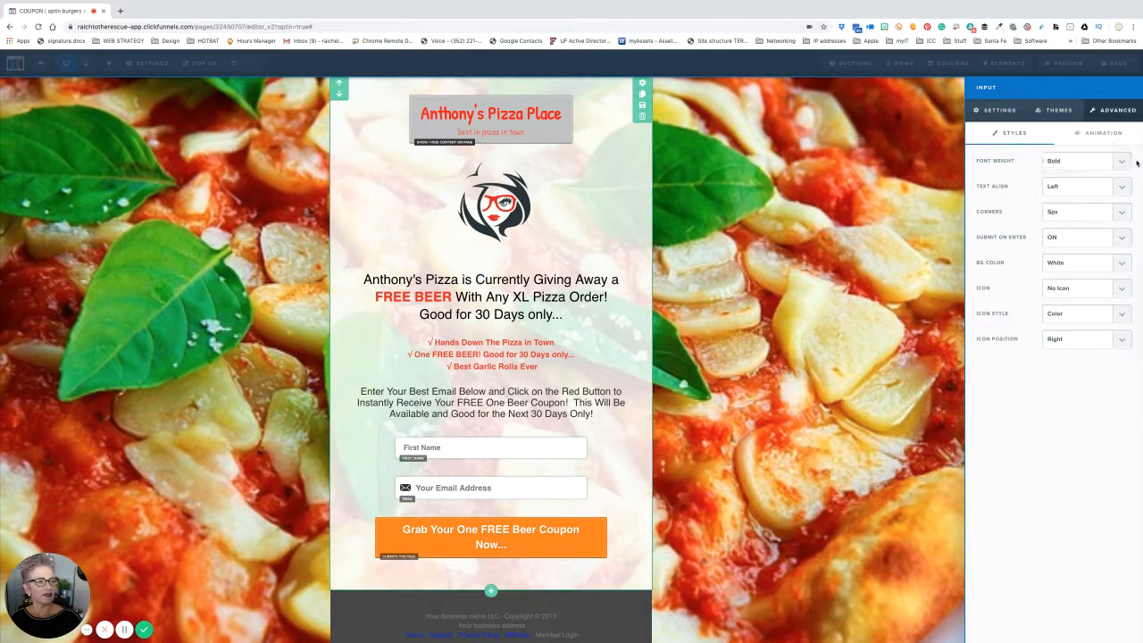
click(1123, 190)
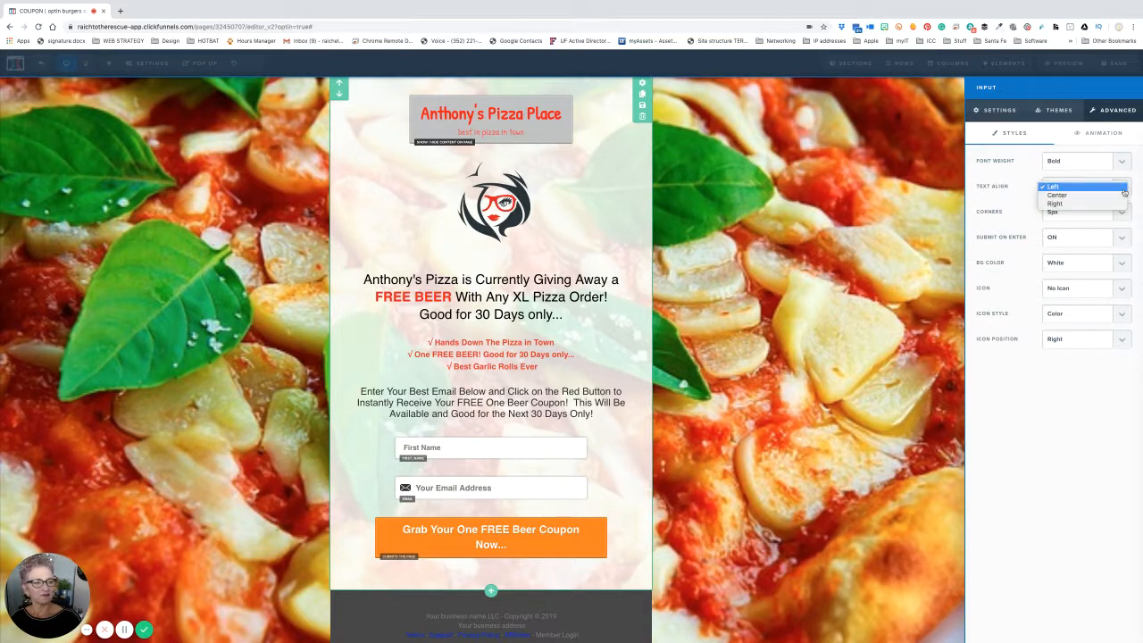
click(1114, 195)
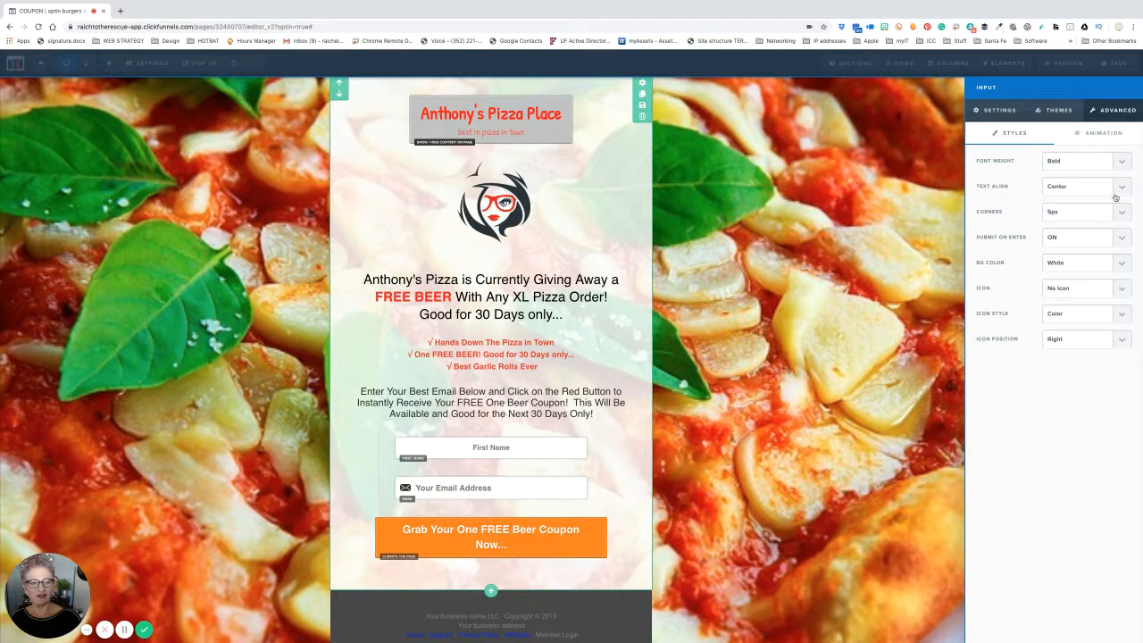
click(1116, 196)
click(1118, 200)
click(1118, 200)
click(1116, 198)
click(1118, 197)
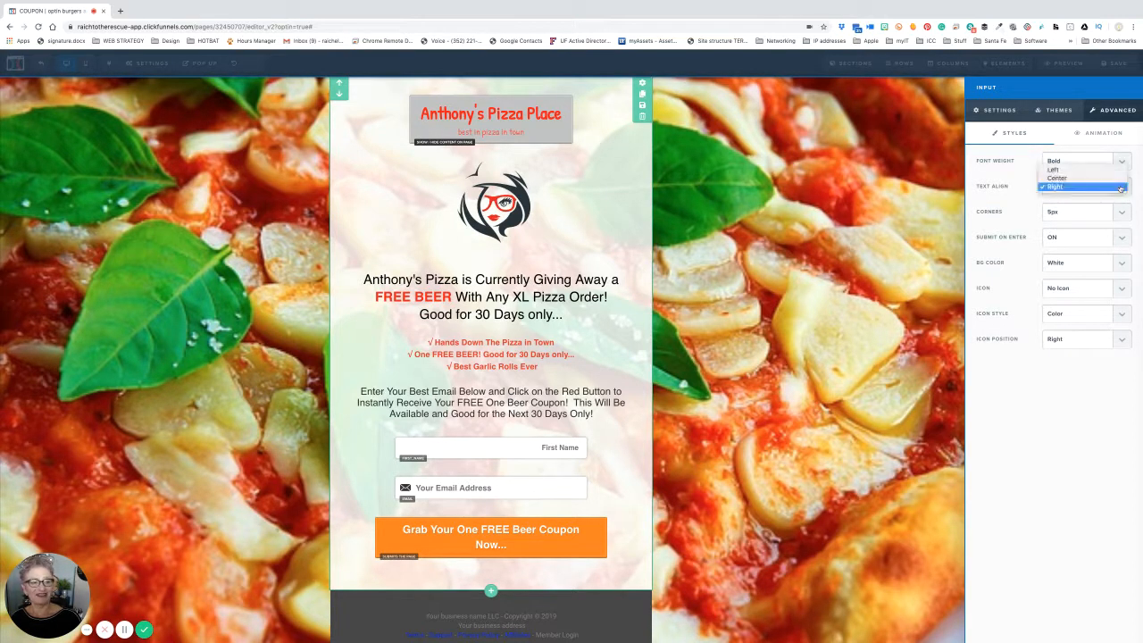
click(1108, 173)
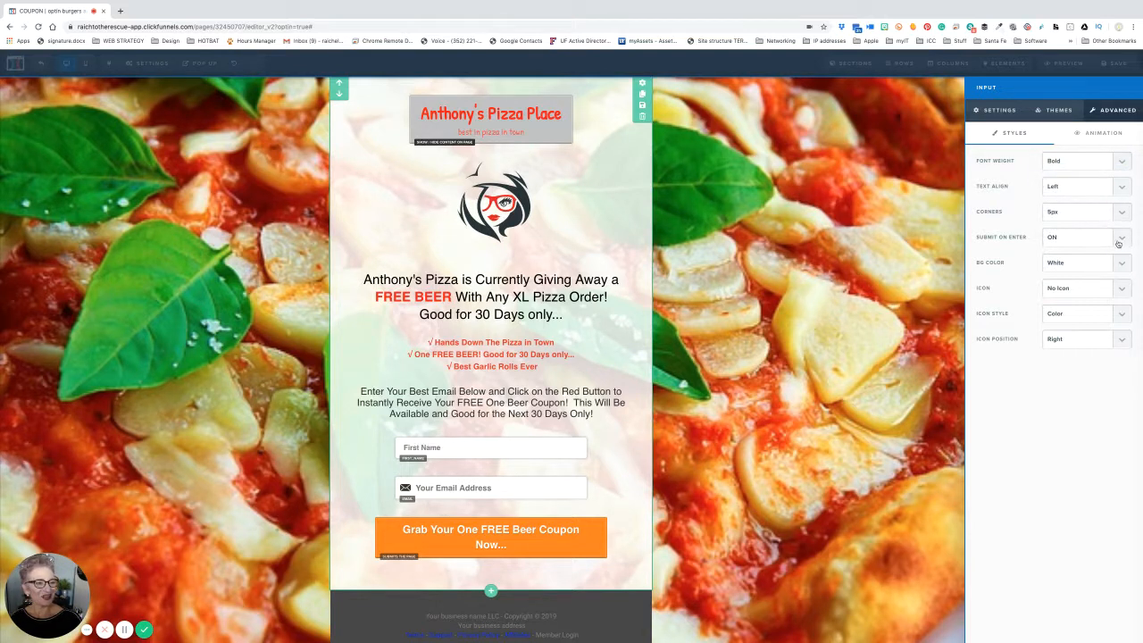
click(1121, 189)
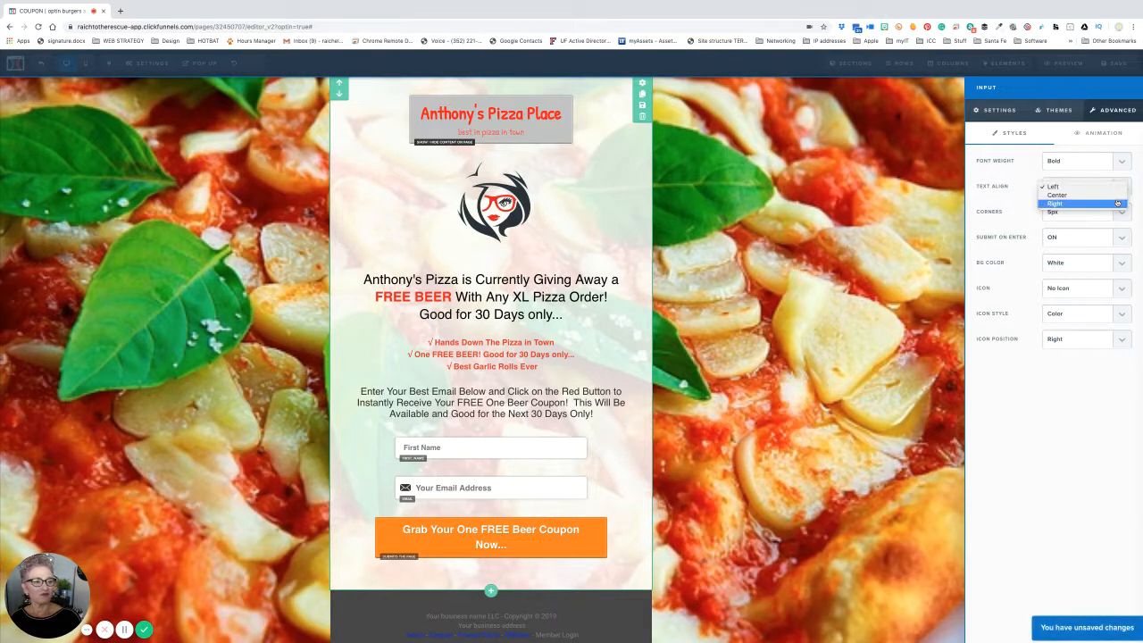
click(1116, 203)
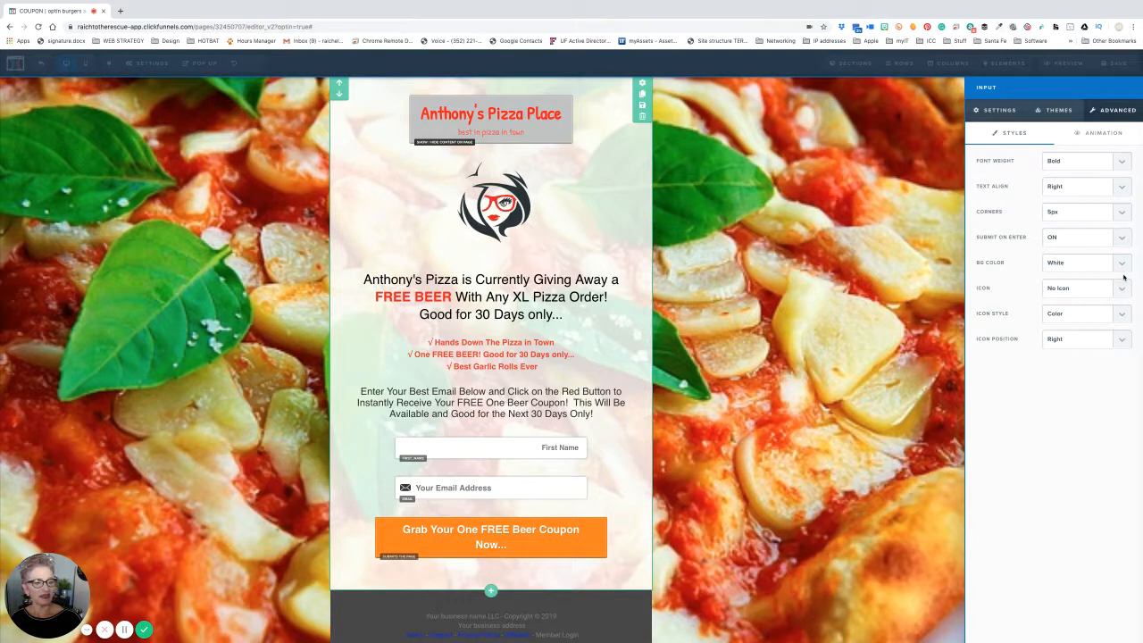
Add the Name Icon to the First Name field and set its icon position to Left.
click(1122, 288)
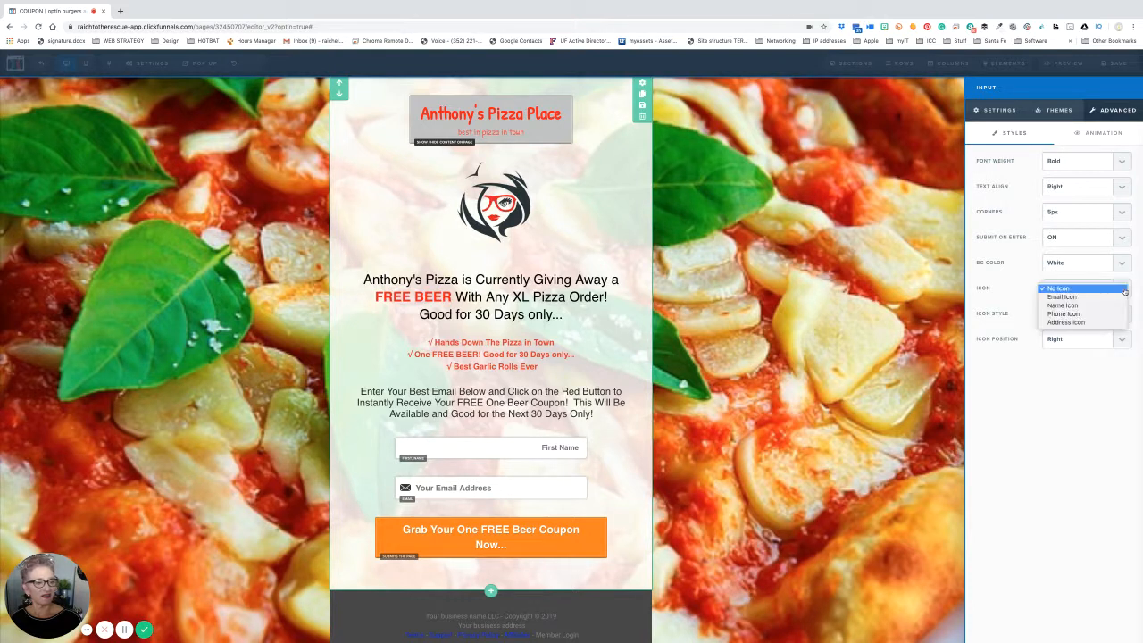
click(1078, 306)
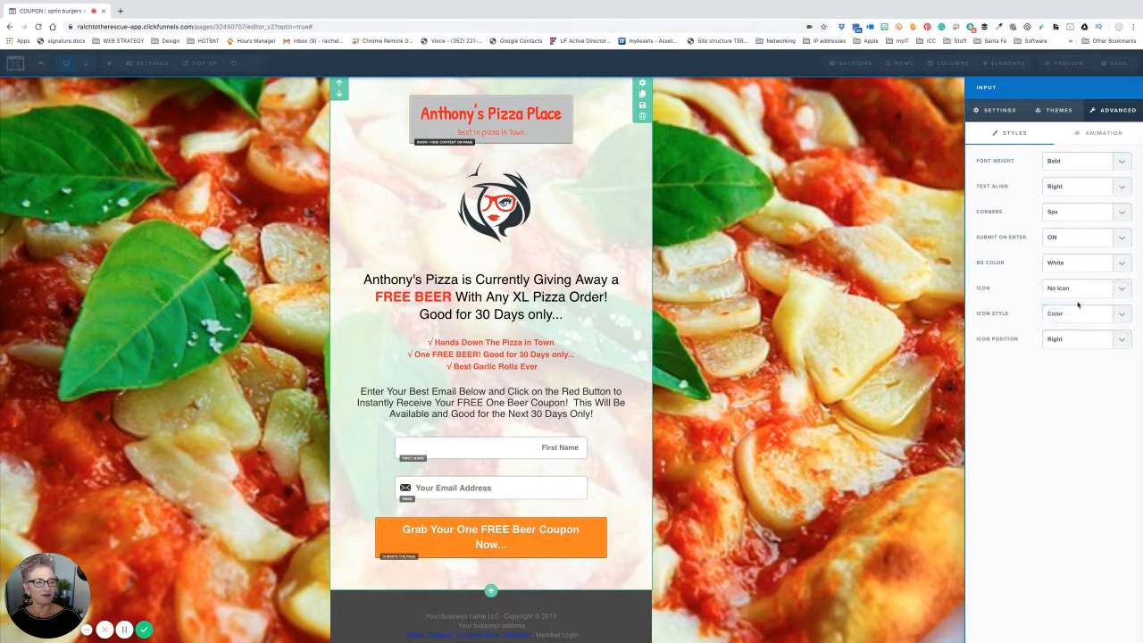
click(1123, 341)
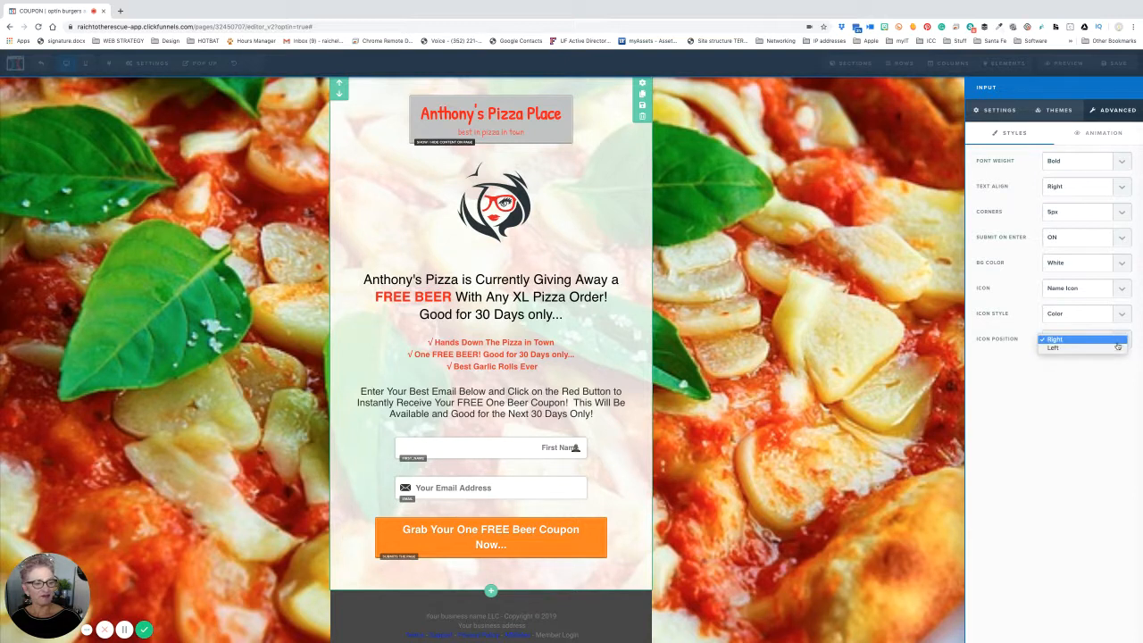
click(1117, 346)
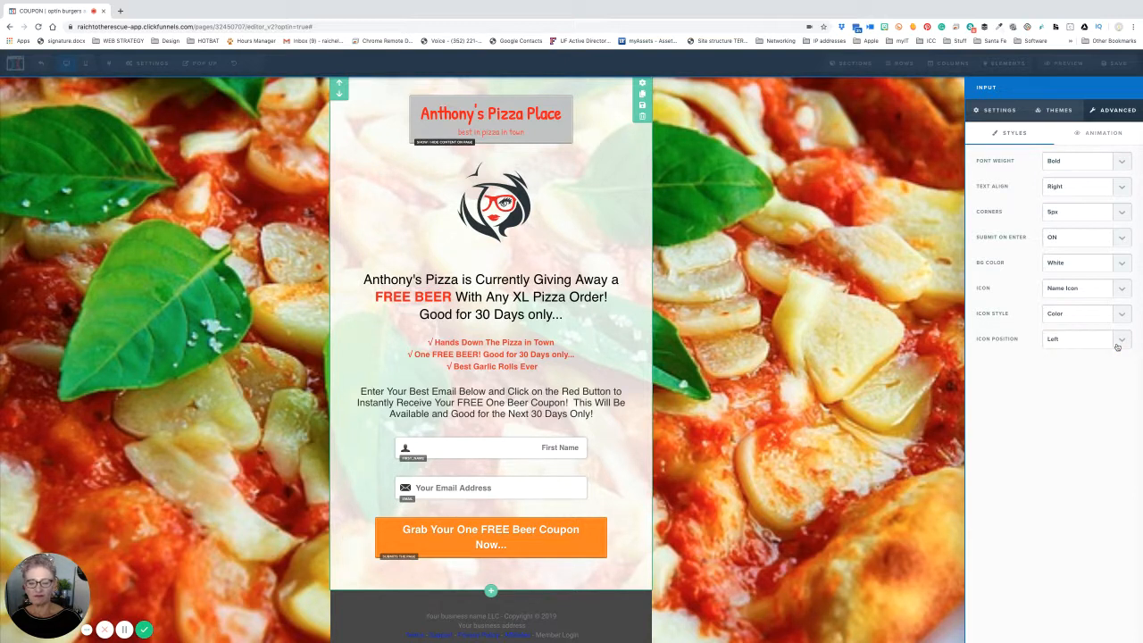
Try center text alignment on the First Name field, and set it to Left instead.
click(1127, 192)
click(1072, 185)
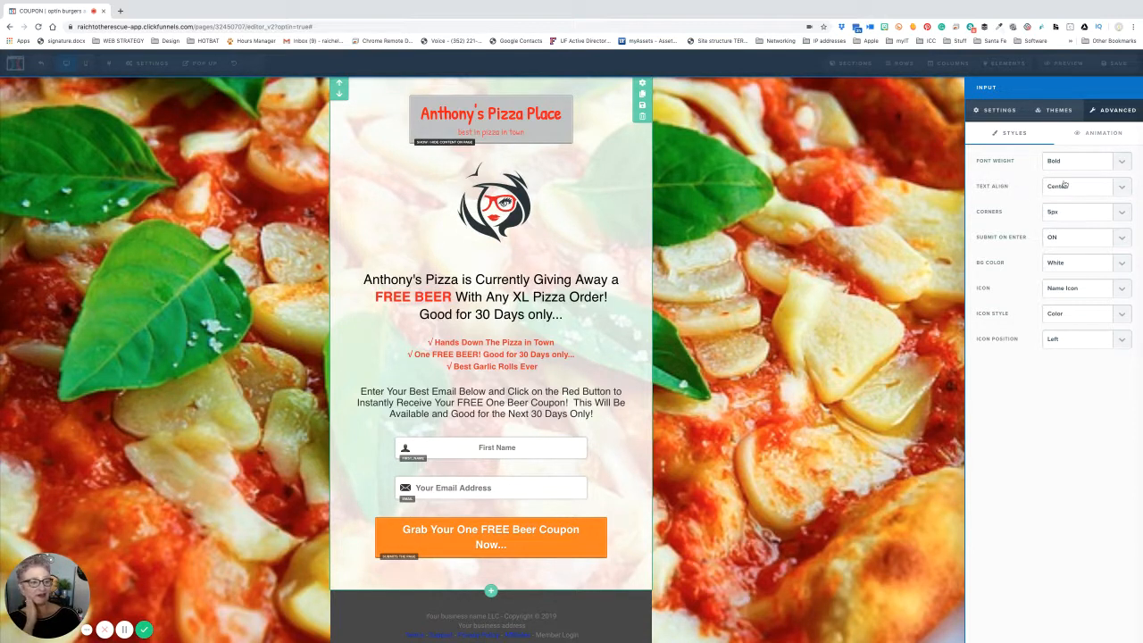
click(1121, 189)
click(1092, 183)
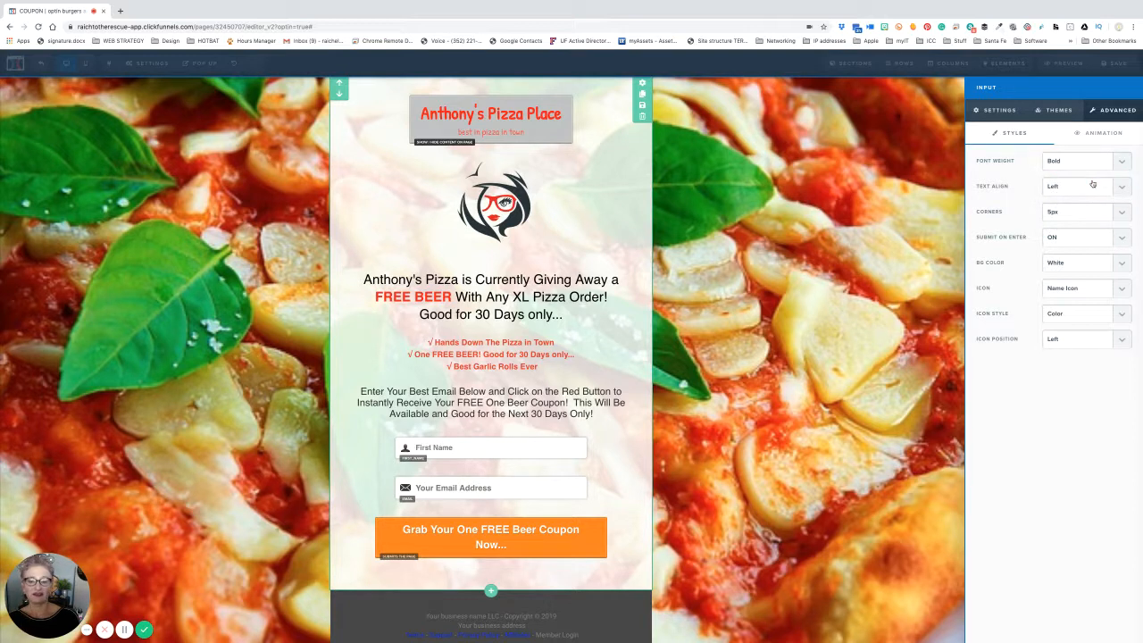
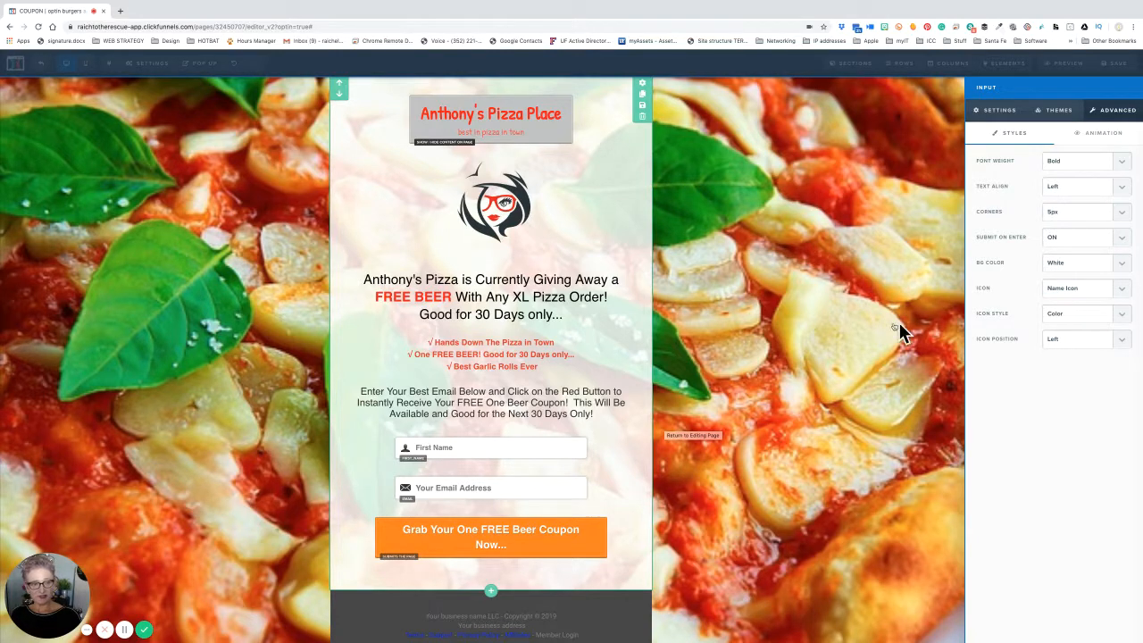
Examine the Your Email Address field's settings and its available input types, keeping Email Address.
click(551, 489)
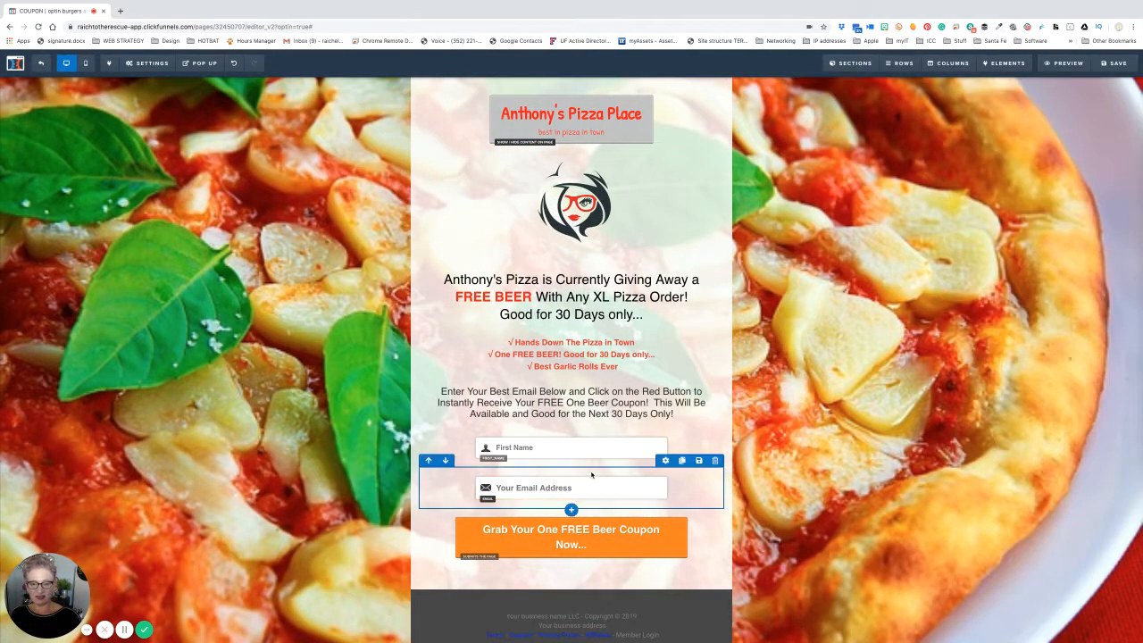
click(627, 480)
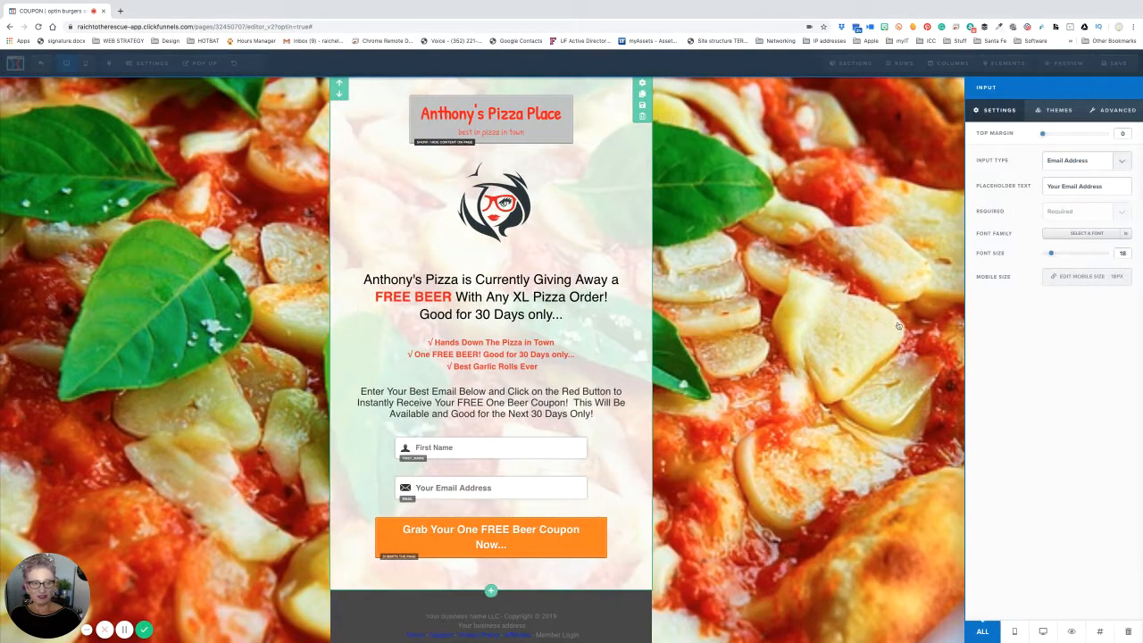
click(1120, 159)
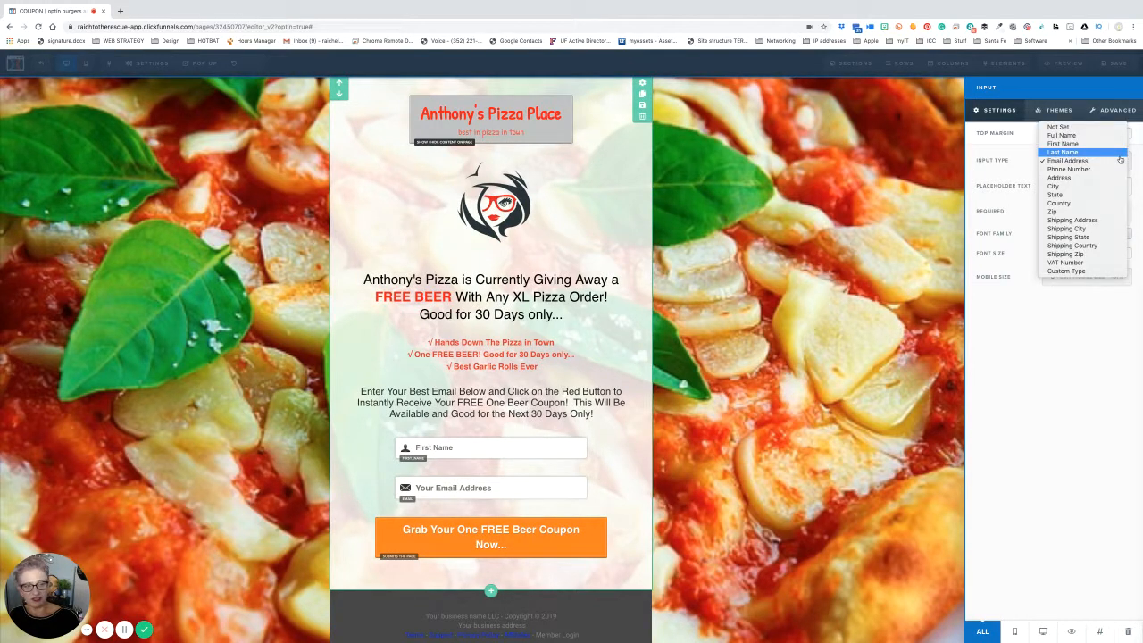
click(1106, 162)
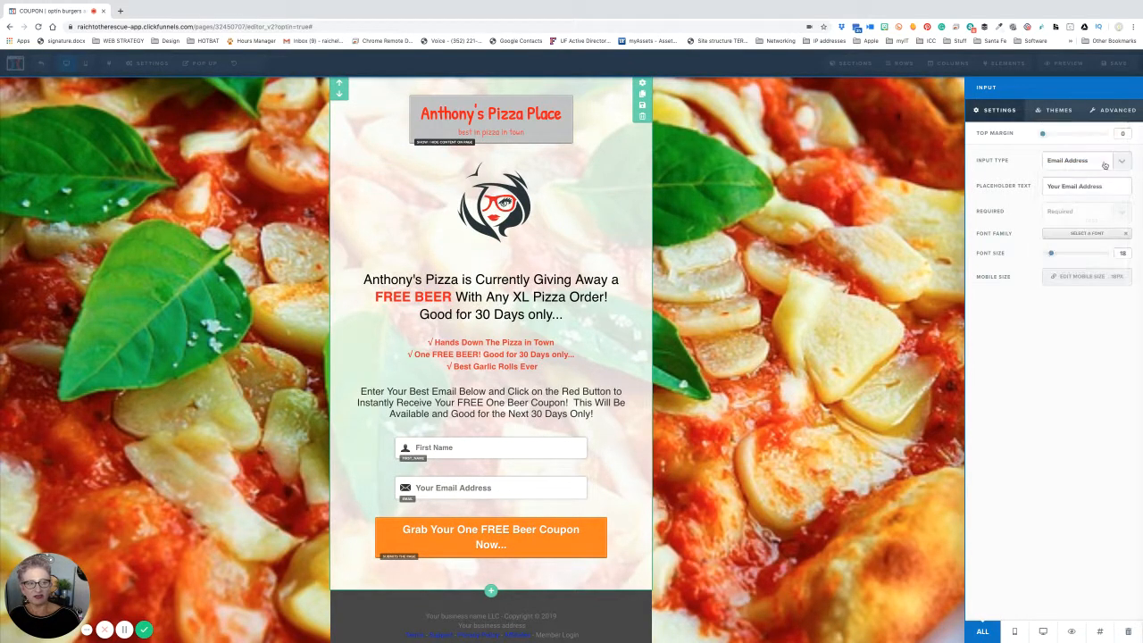
click(793, 264)
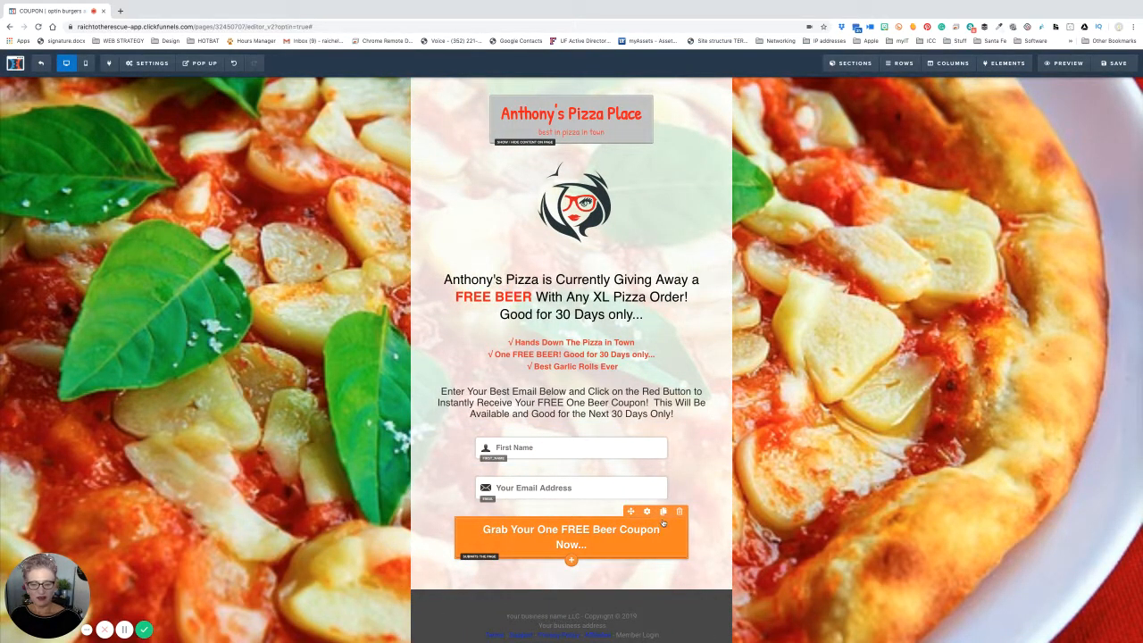
Review the available actions for the "Grab Your One FREE Beer Coupon Now..." button.
click(647, 512)
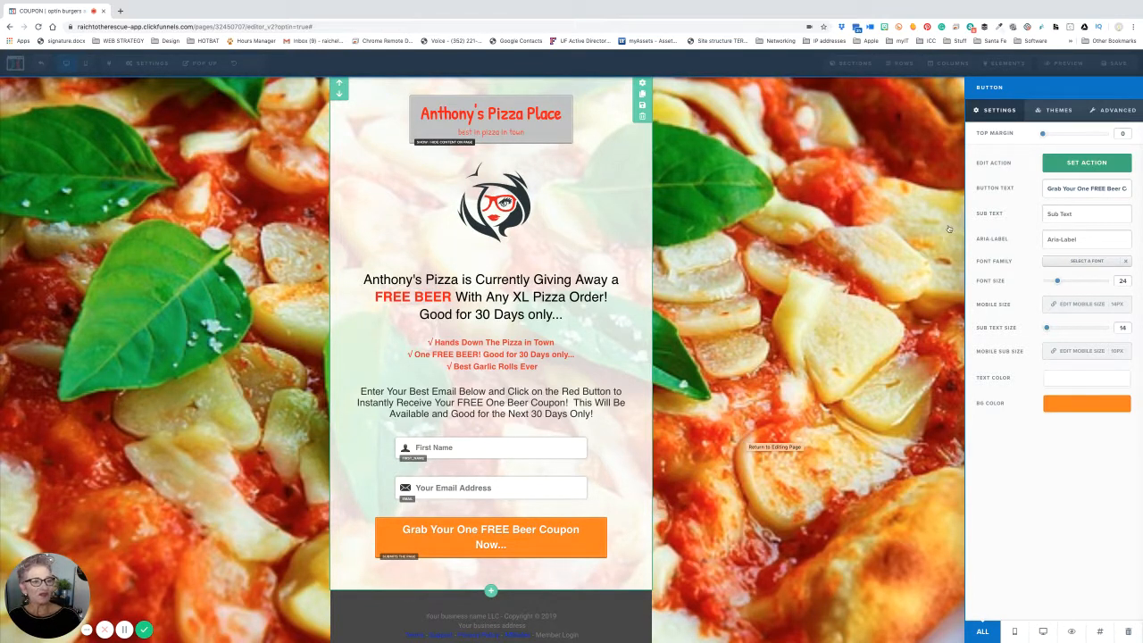
click(1068, 167)
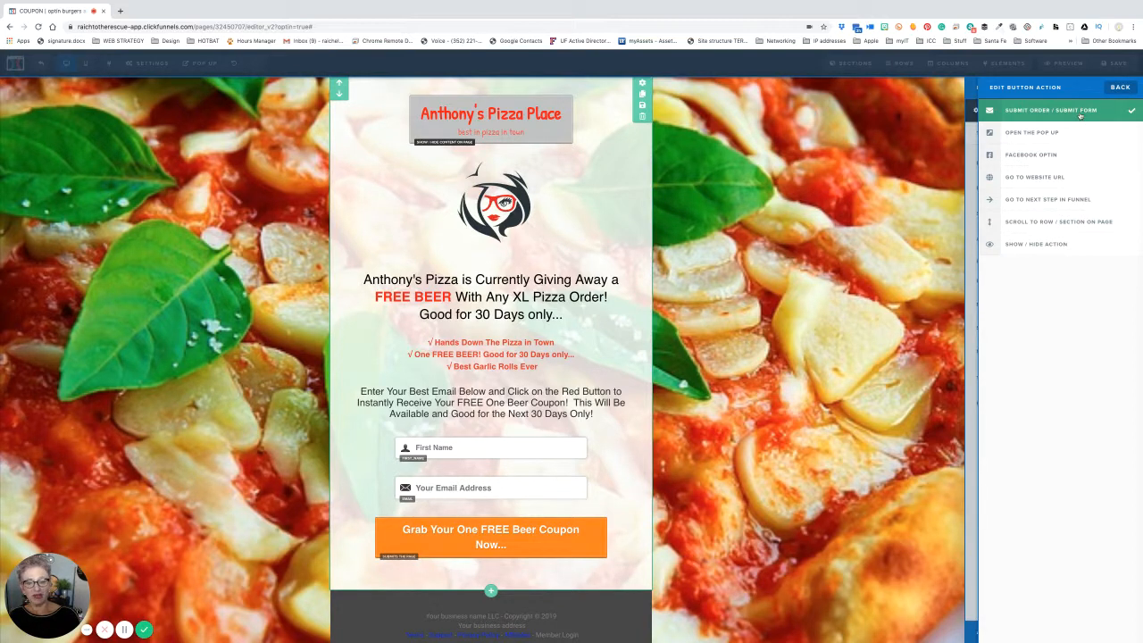
click(916, 268)
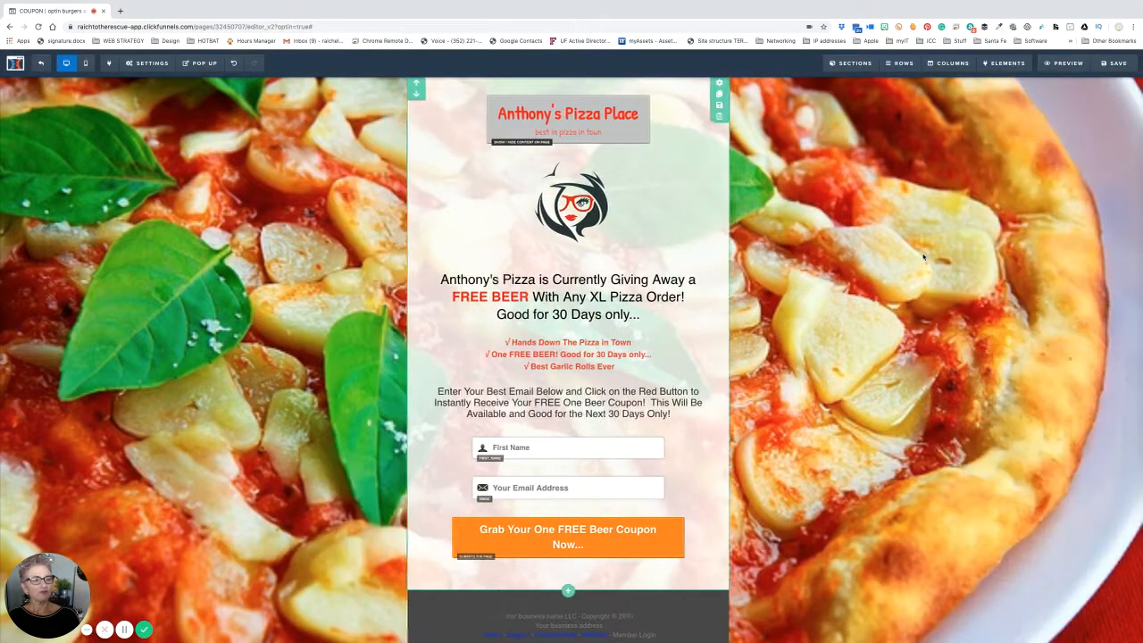
Open the settings of the "Grab Your One FREE Beer Coupon Now..." button and set its font size to 30.
click(648, 520)
click(650, 515)
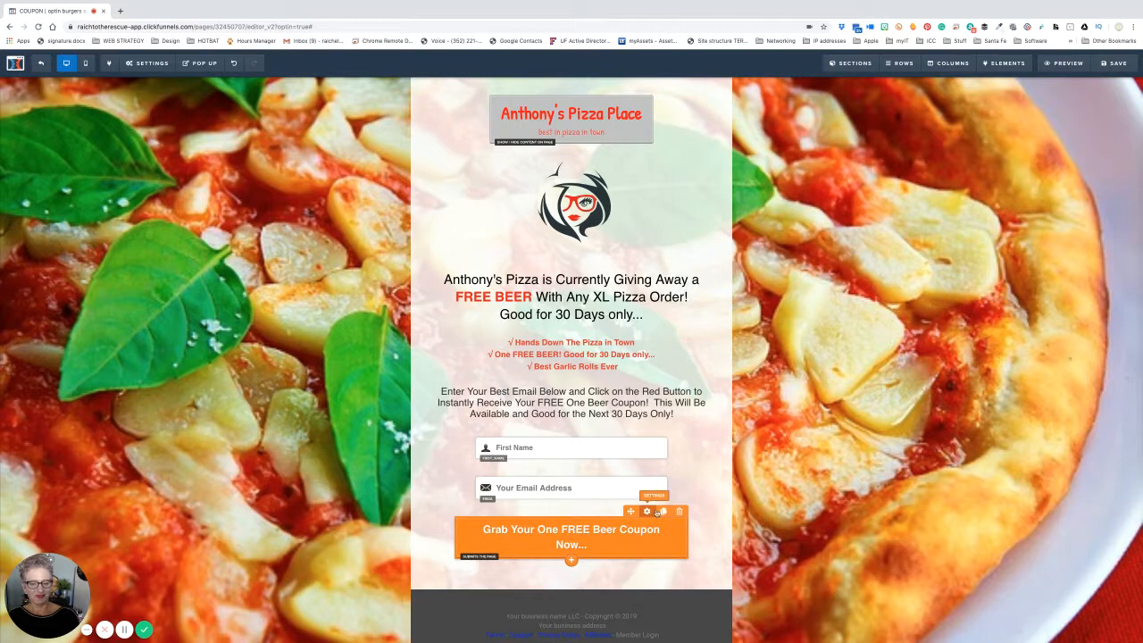
click(649, 515)
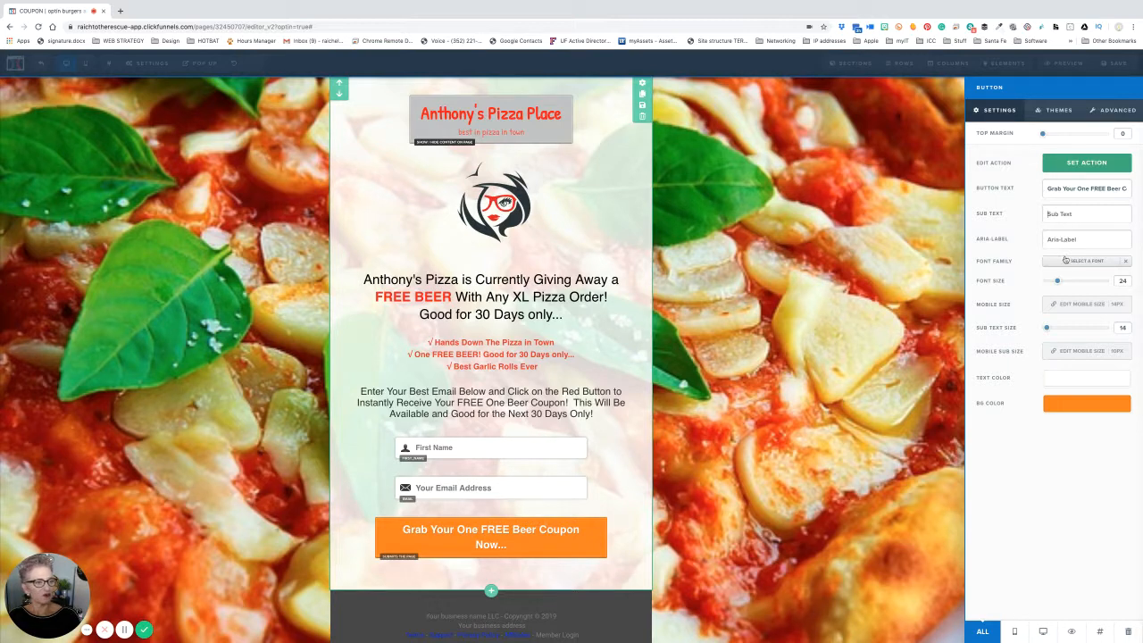
drag(1057, 282, 1063, 283)
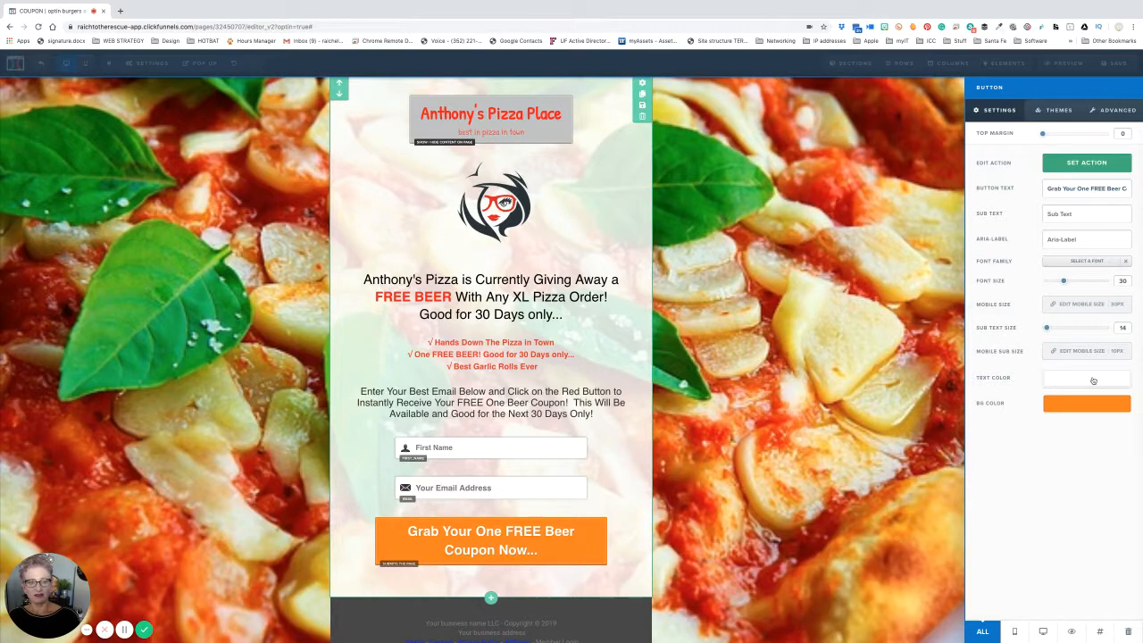
Change the coupon button's background colour to bright red #ff1500.
click(1087, 407)
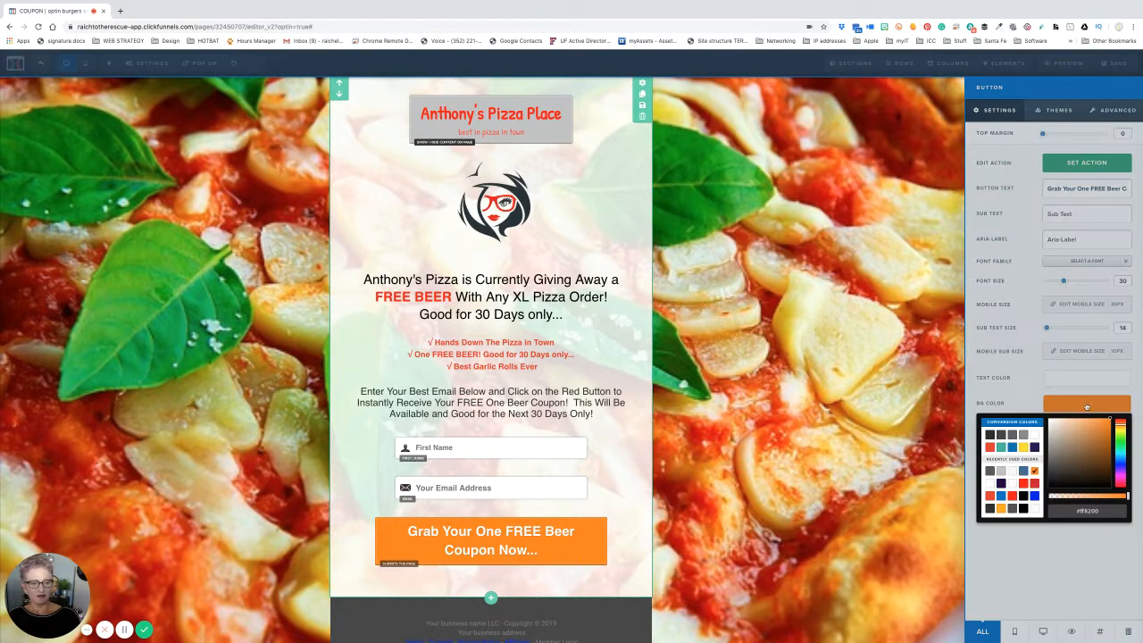
click(990, 447)
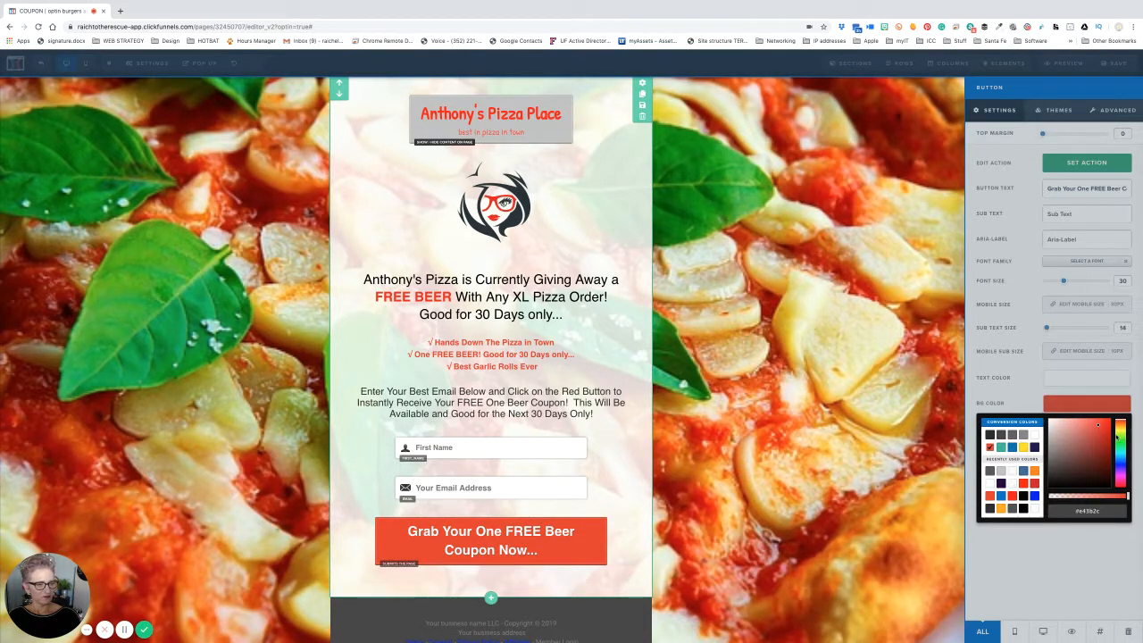
drag(1103, 423, 1132, 409)
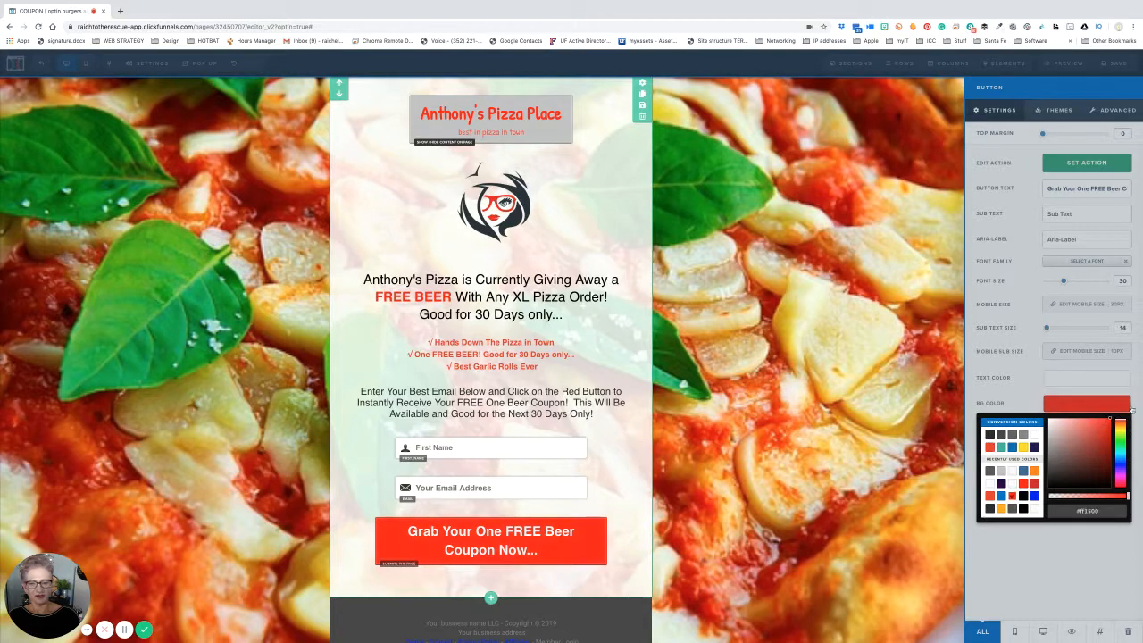
click(1014, 388)
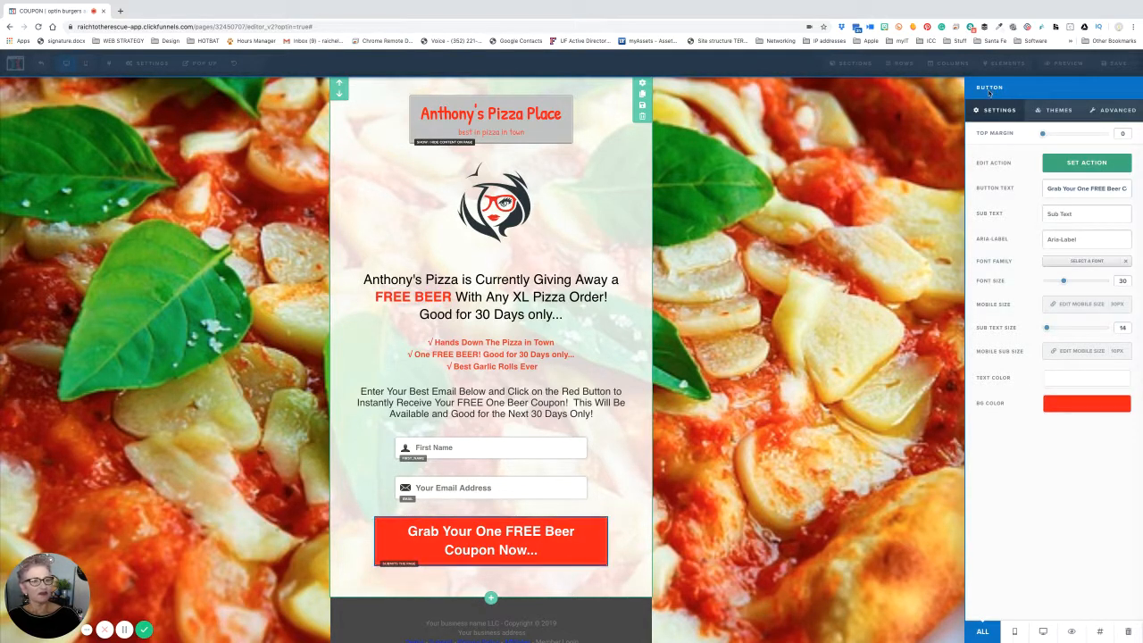
Browse the preset themes available for the coupon button.
click(1060, 109)
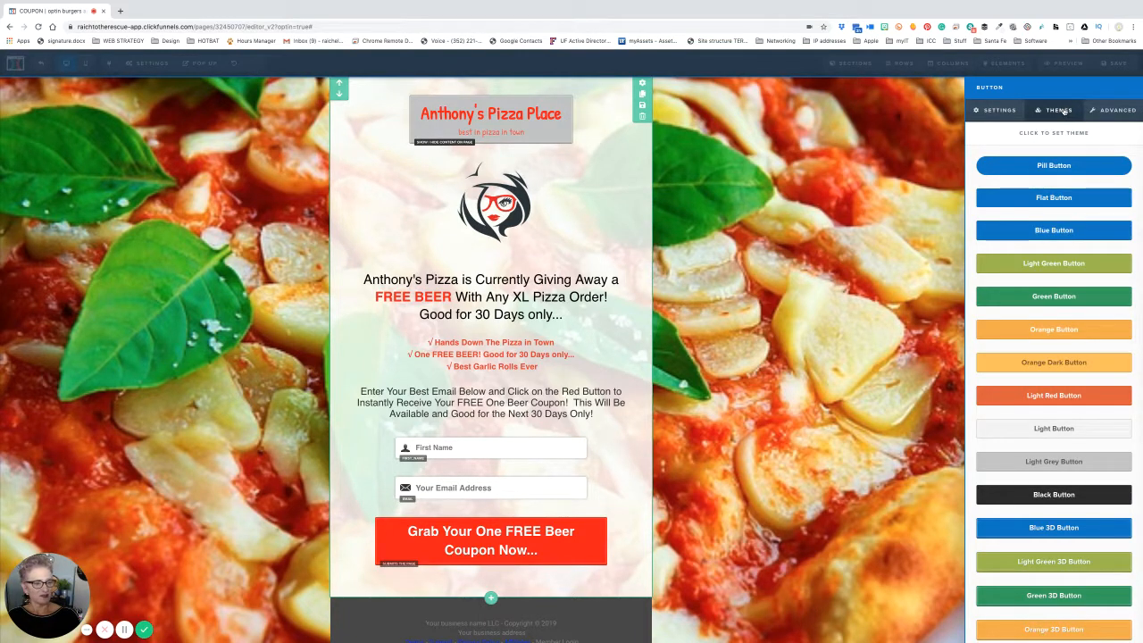
scroll(1056, 197, down, 1)
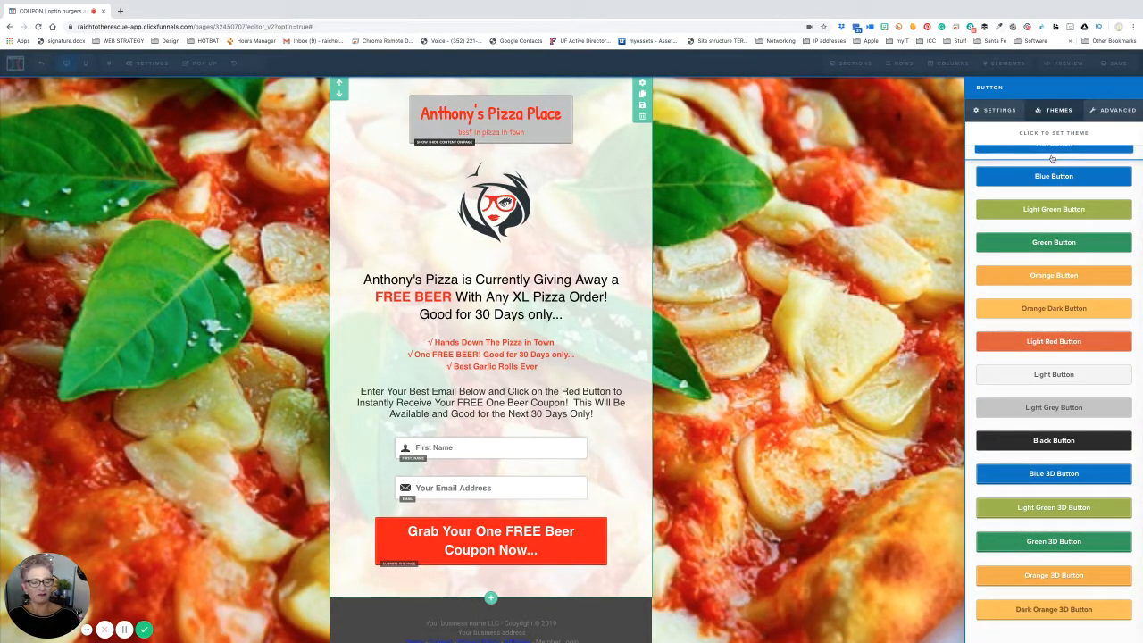
scroll(1054, 159, up, 1)
Try 50 Percent corners on the coupon button, and set the corners to 10px instead.
click(1091, 109)
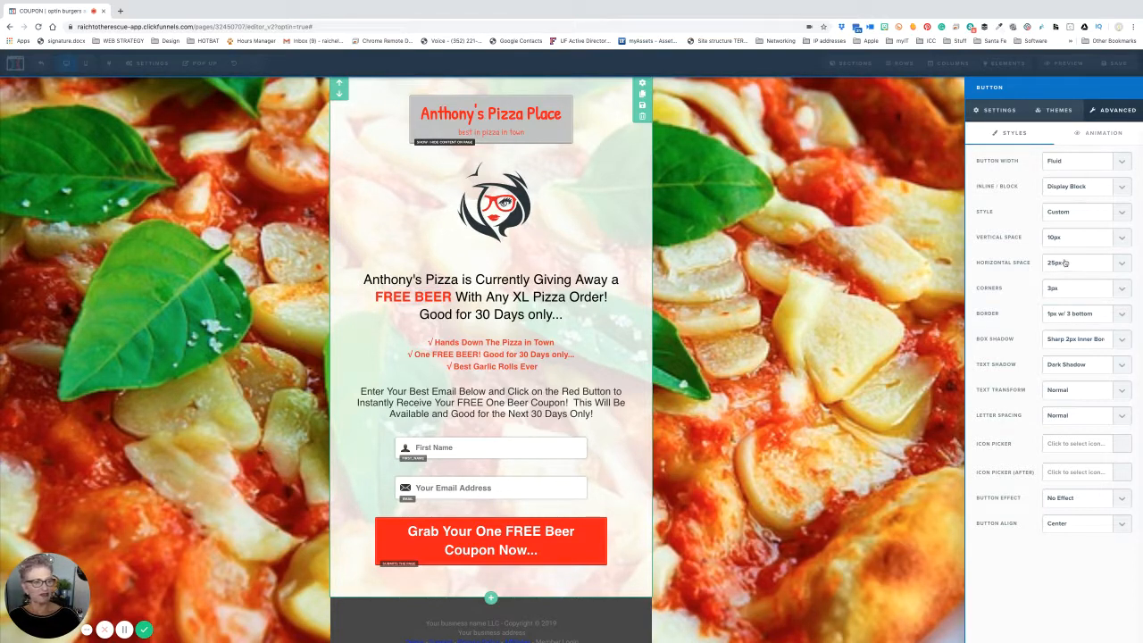
click(1121, 294)
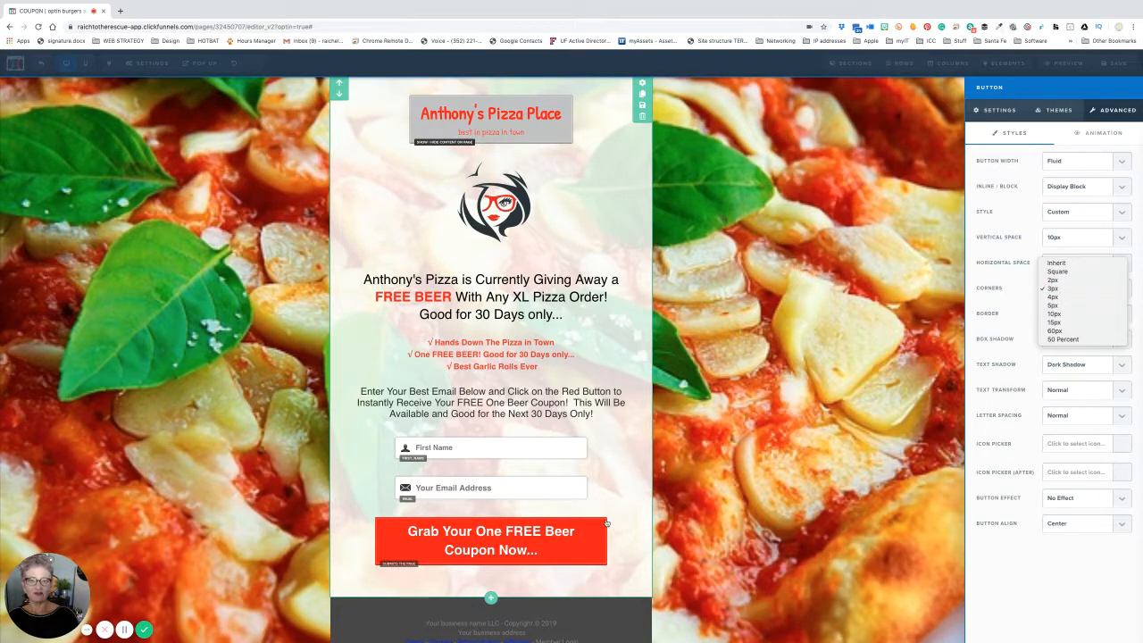
click(1064, 340)
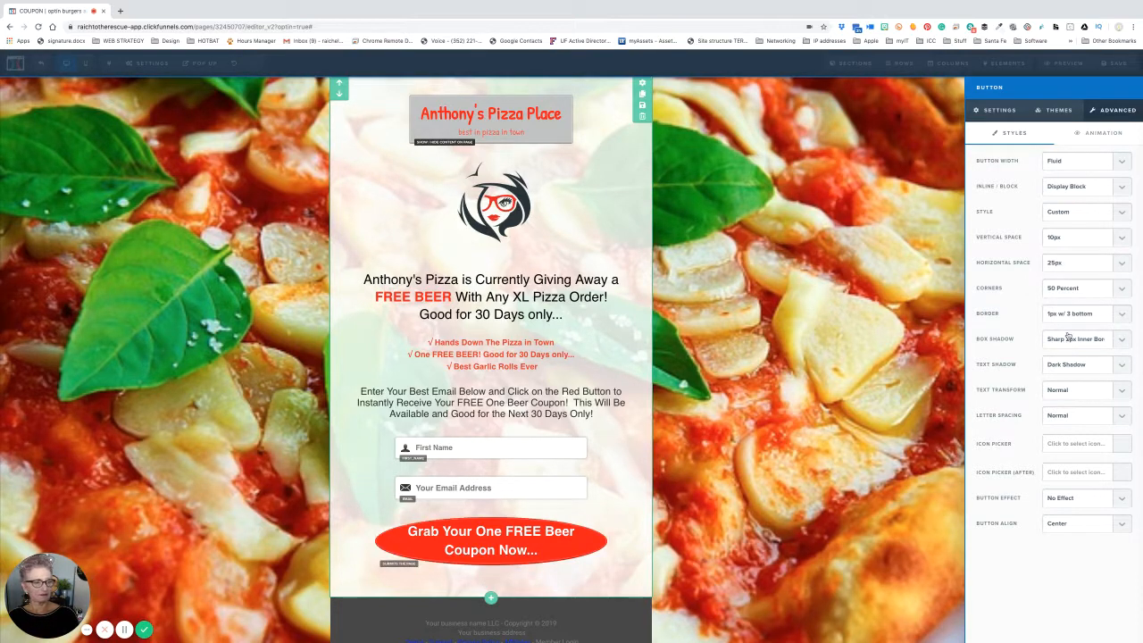
click(1063, 290)
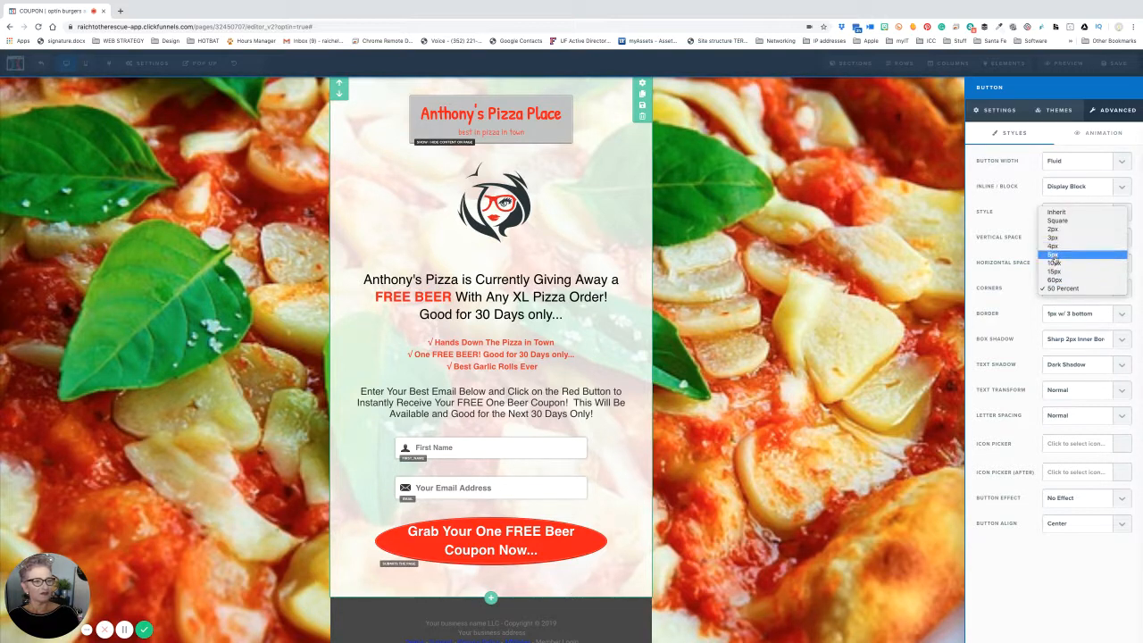
click(1054, 264)
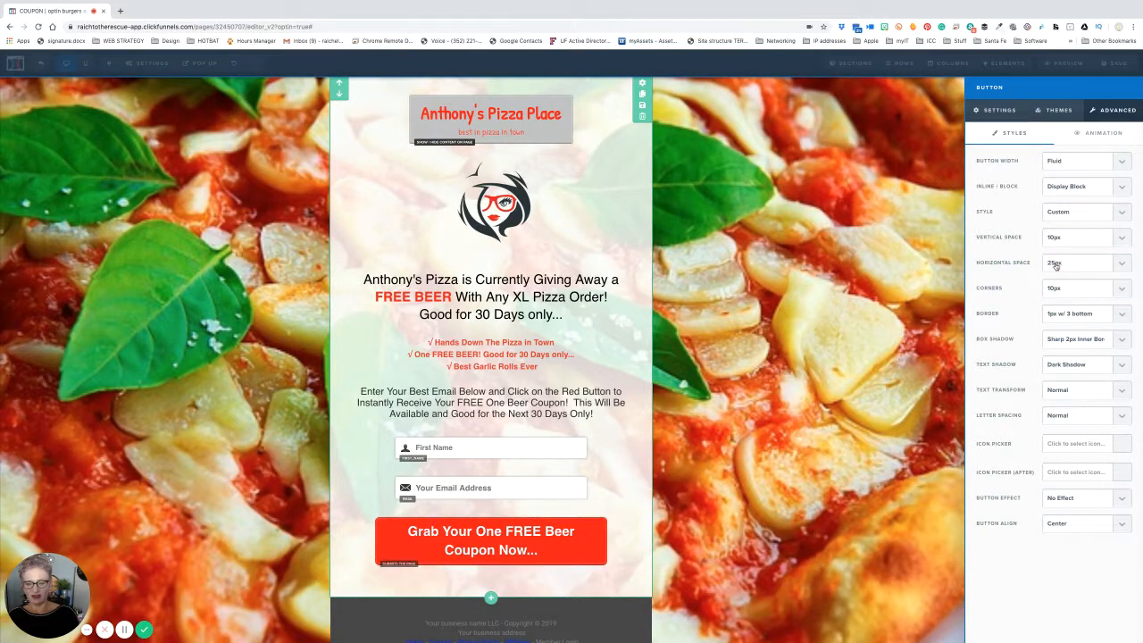
Try 5px vertical space on the coupon button, return it to 10px, and keep the 1px w/ 3 bottom border.
click(1058, 242)
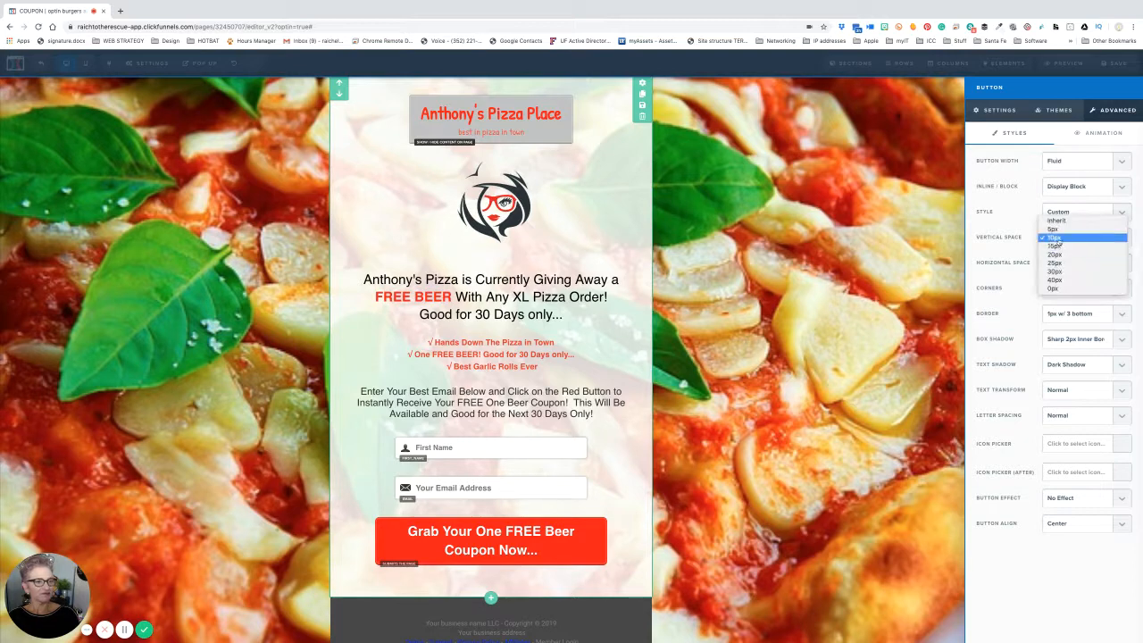
click(1055, 229)
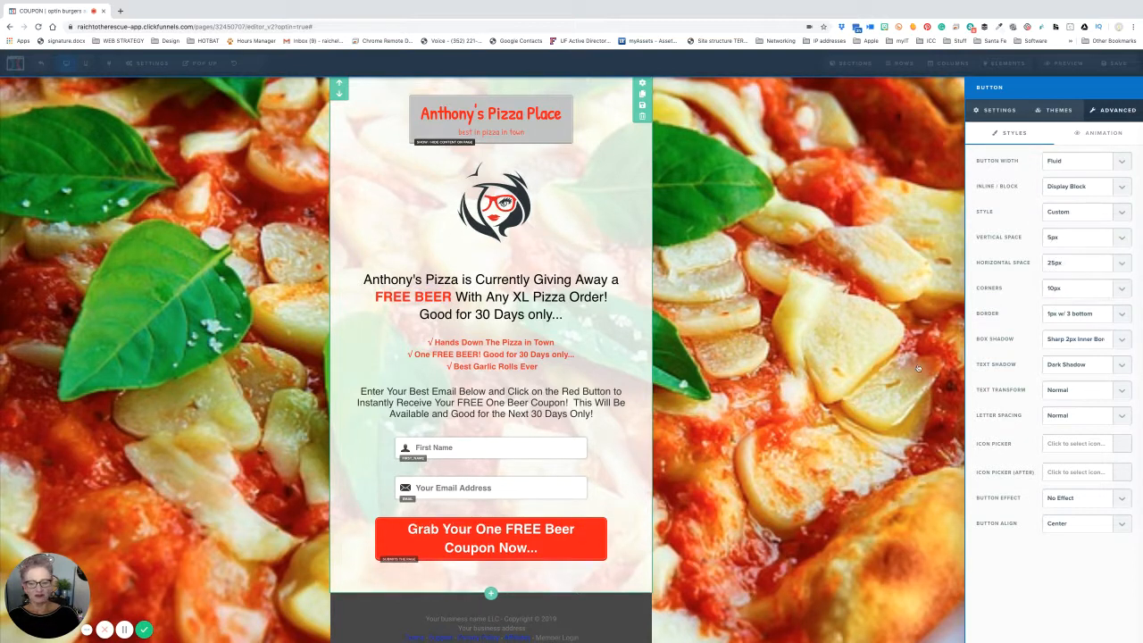
click(1063, 238)
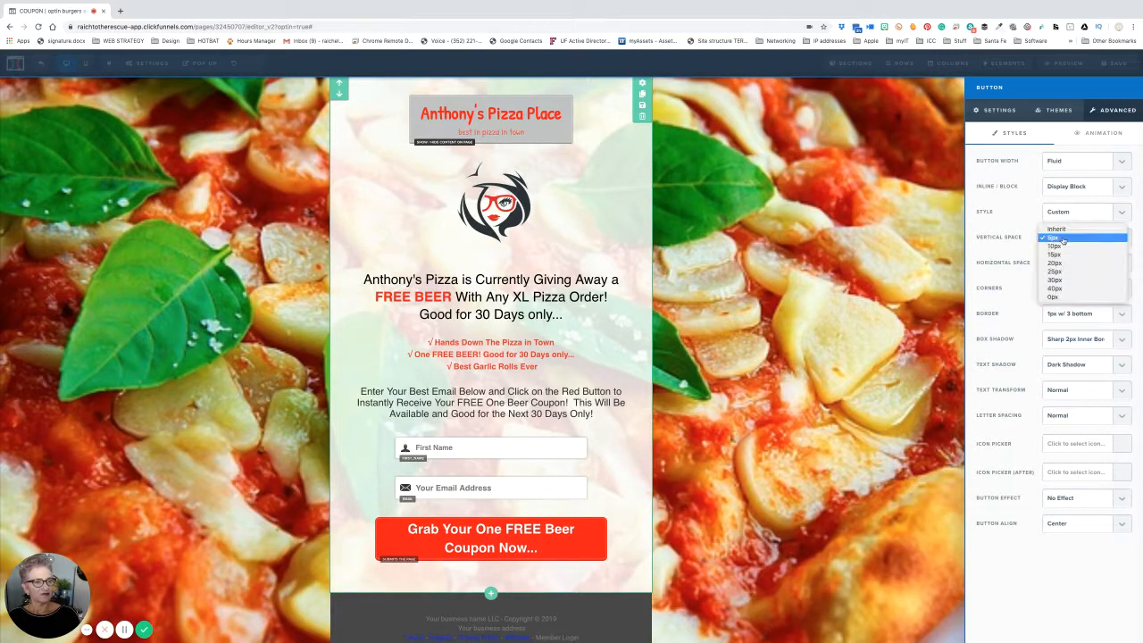
click(1062, 246)
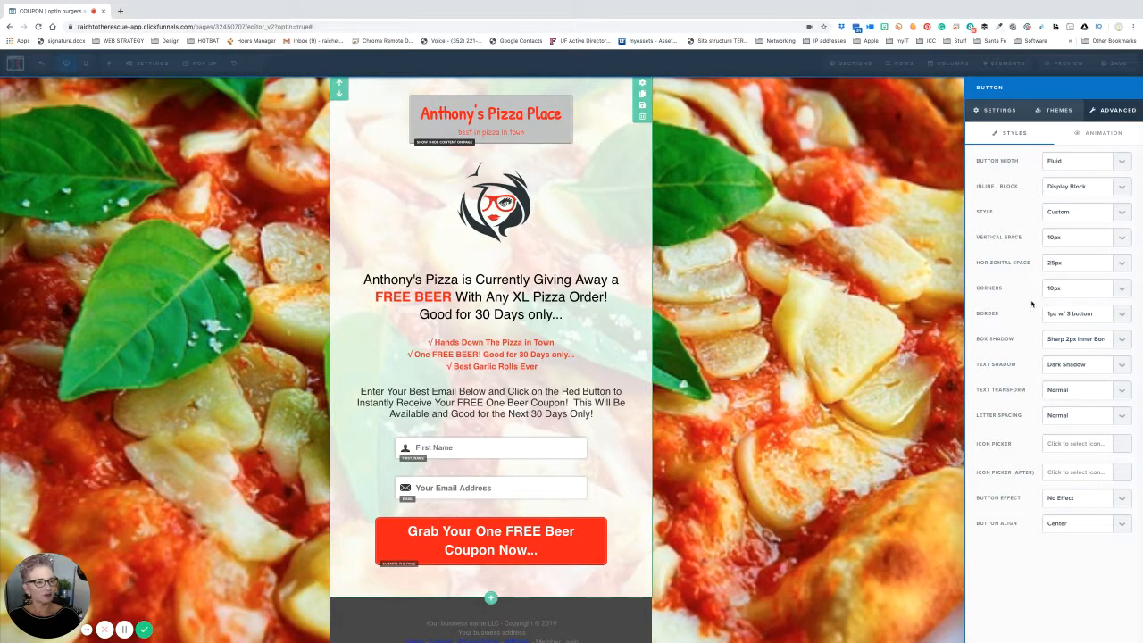
click(1119, 317)
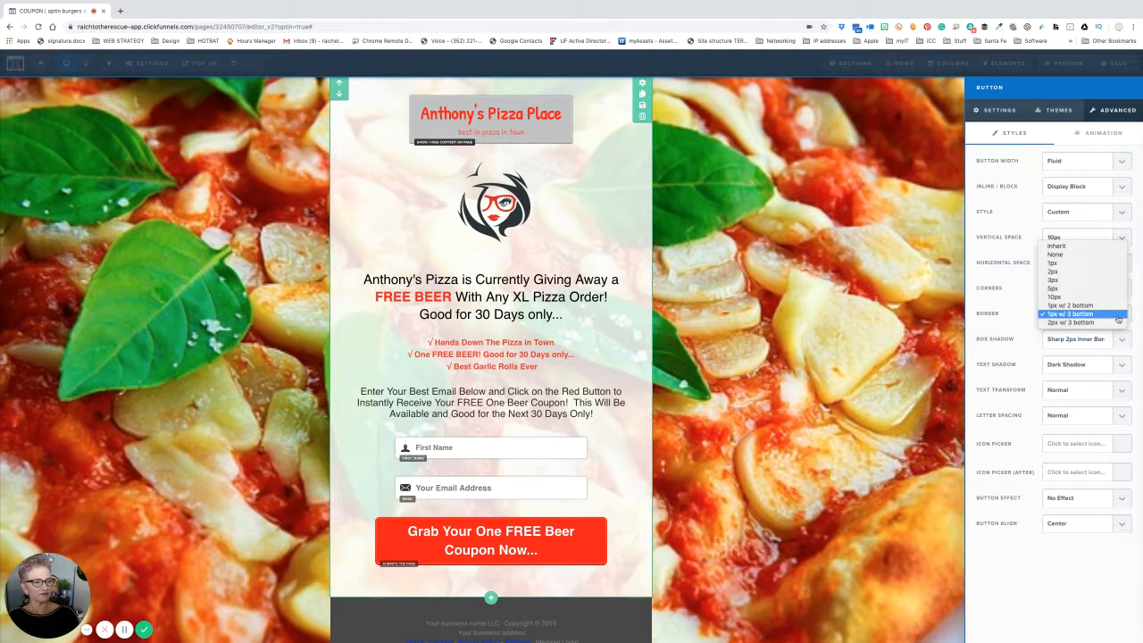
click(1119, 316)
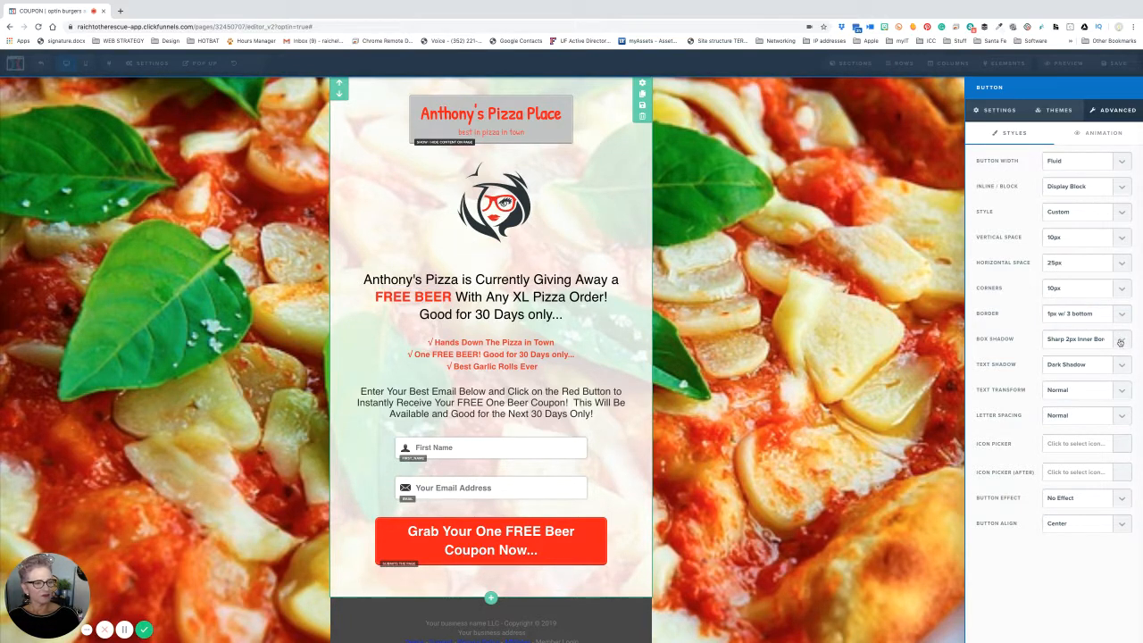
Try the Dark with Highlight and Blurry Shadow box shadows on the coupon button, and settle on Hard Shadow.
click(1121, 338)
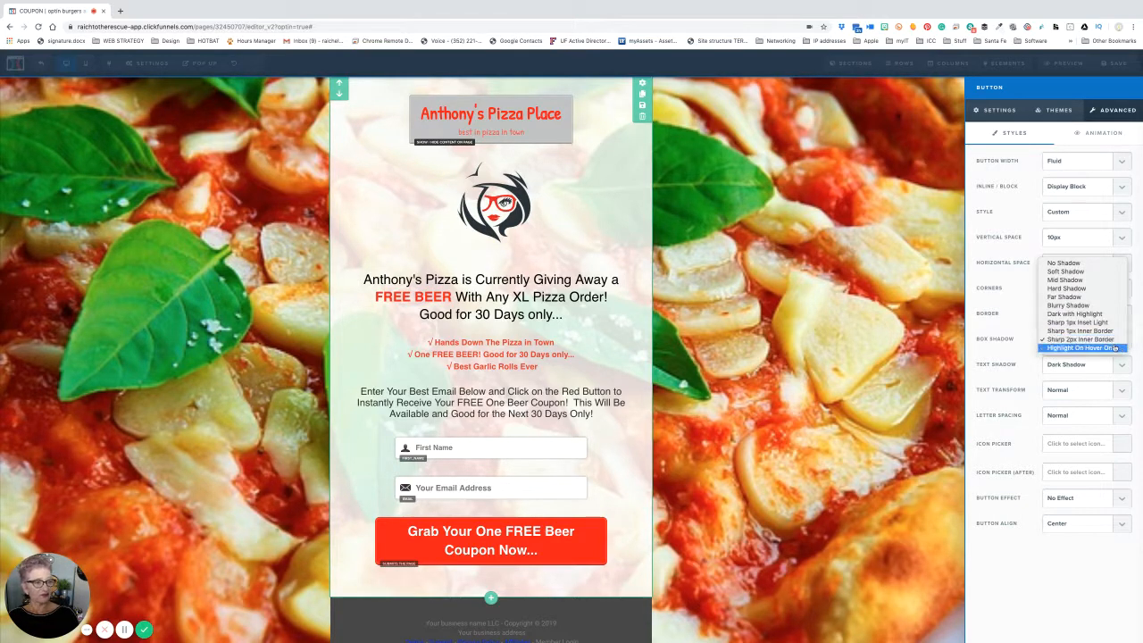
click(1075, 314)
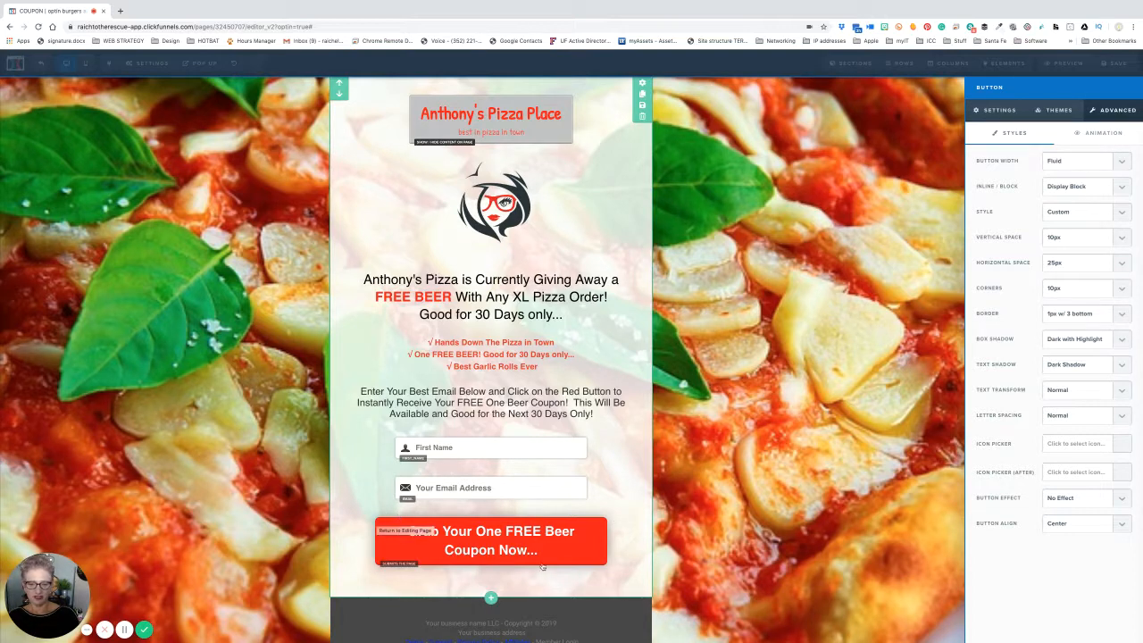
click(1115, 340)
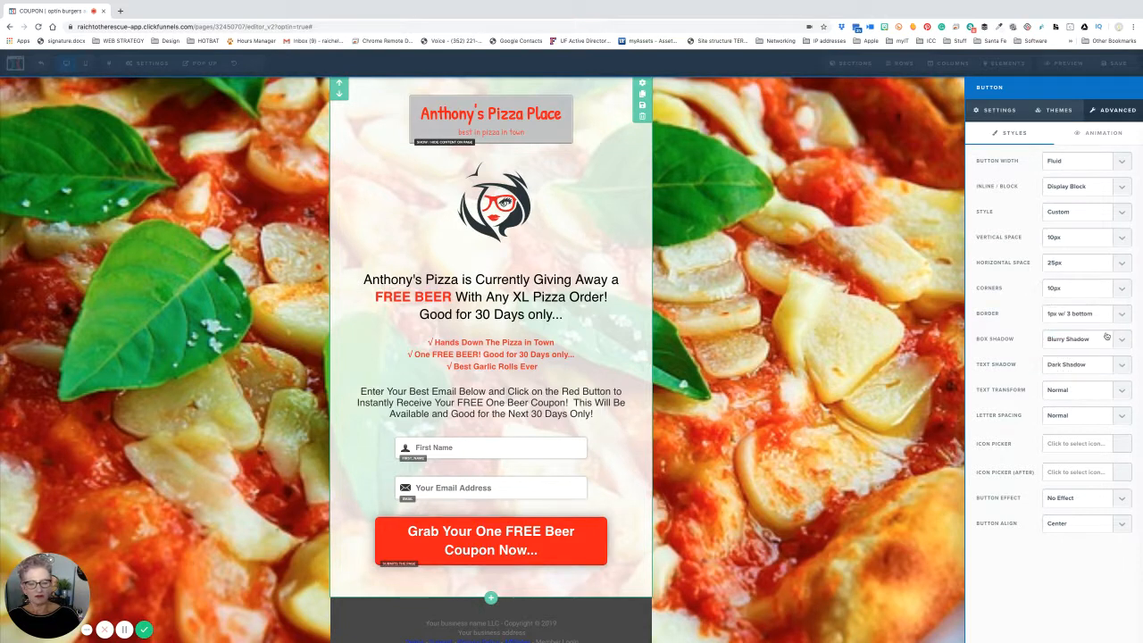
click(1107, 332)
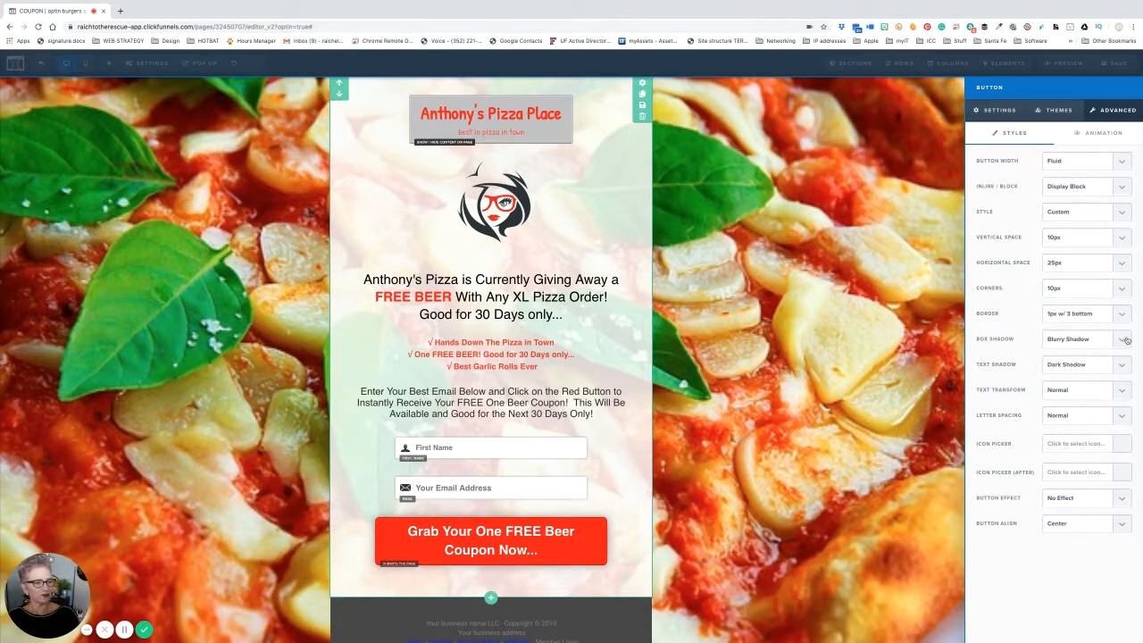
click(1127, 339)
click(1109, 323)
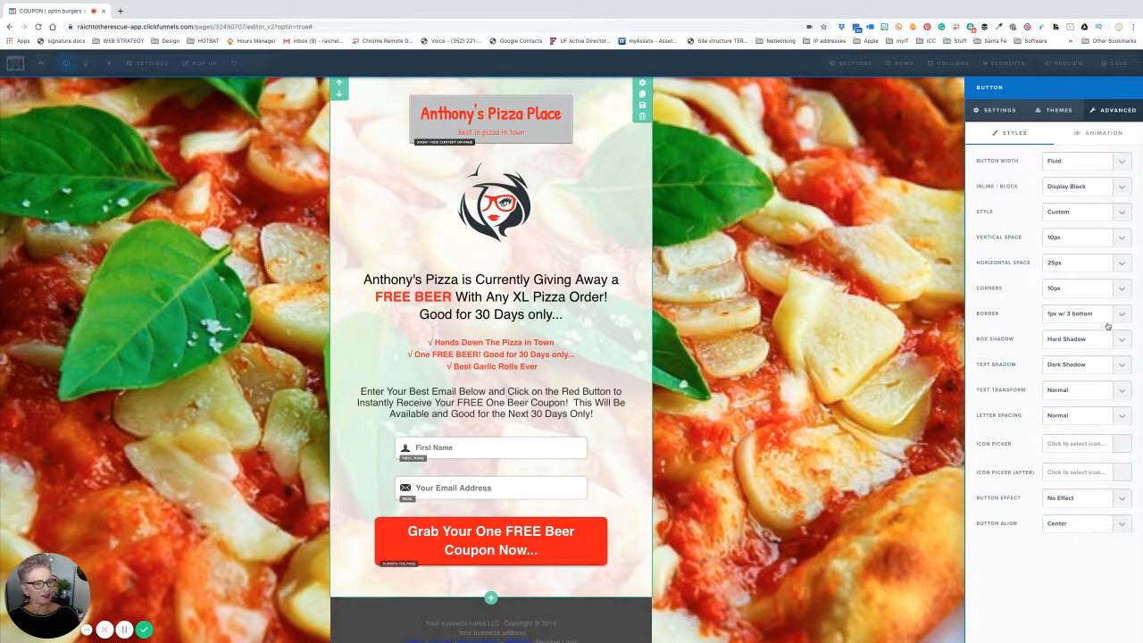
Give the coupon button's text a Far Shadow and 1px letter spacing.
click(1124, 366)
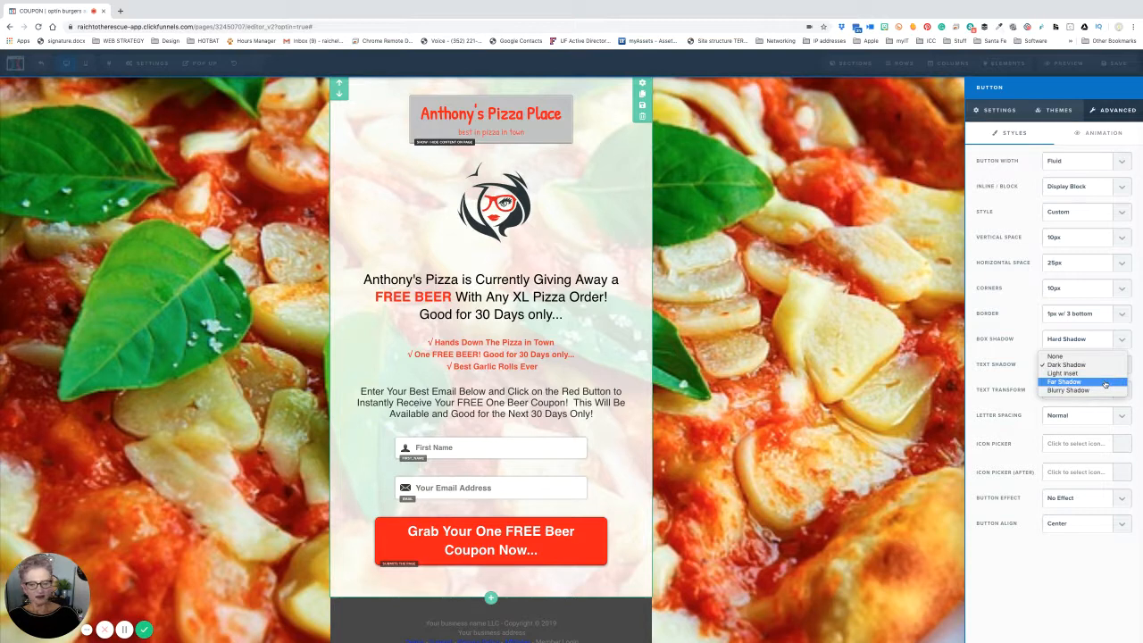
click(1105, 382)
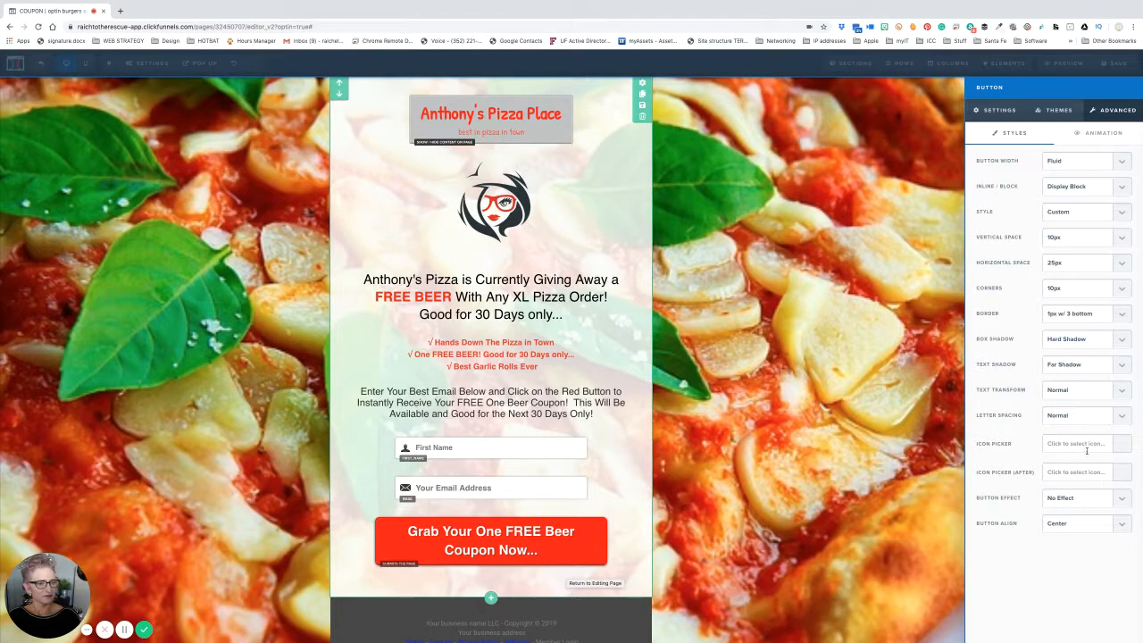
click(1118, 416)
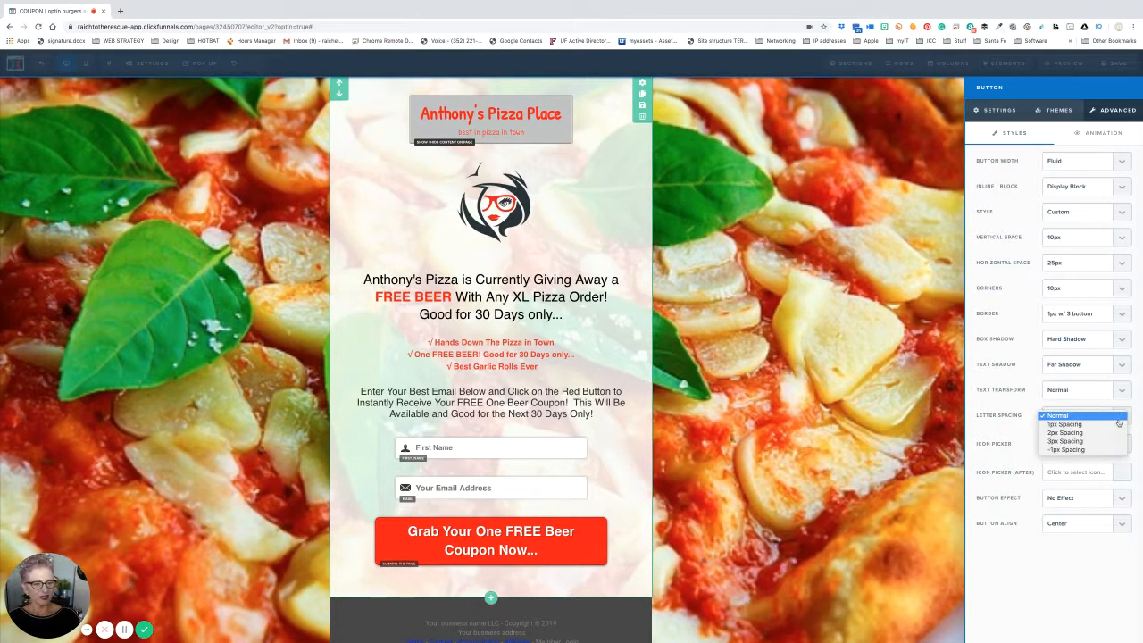
click(1118, 425)
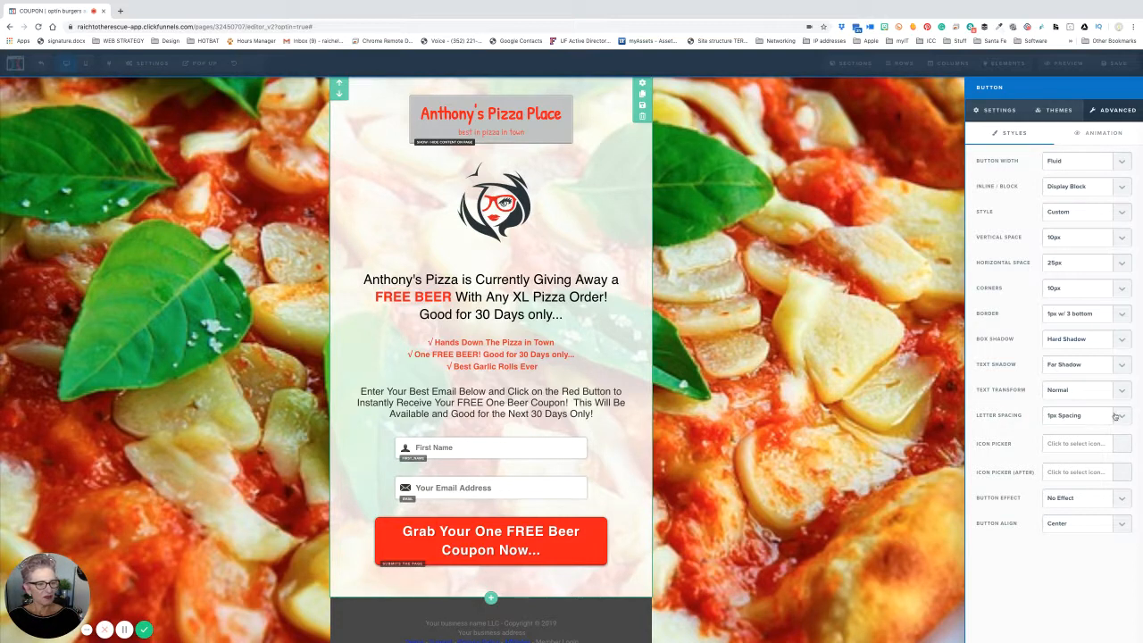
Transform the coupon button's text to Uppercase and add a solid right-pointing hand icon before it, searching the icons for "poin".
click(1121, 392)
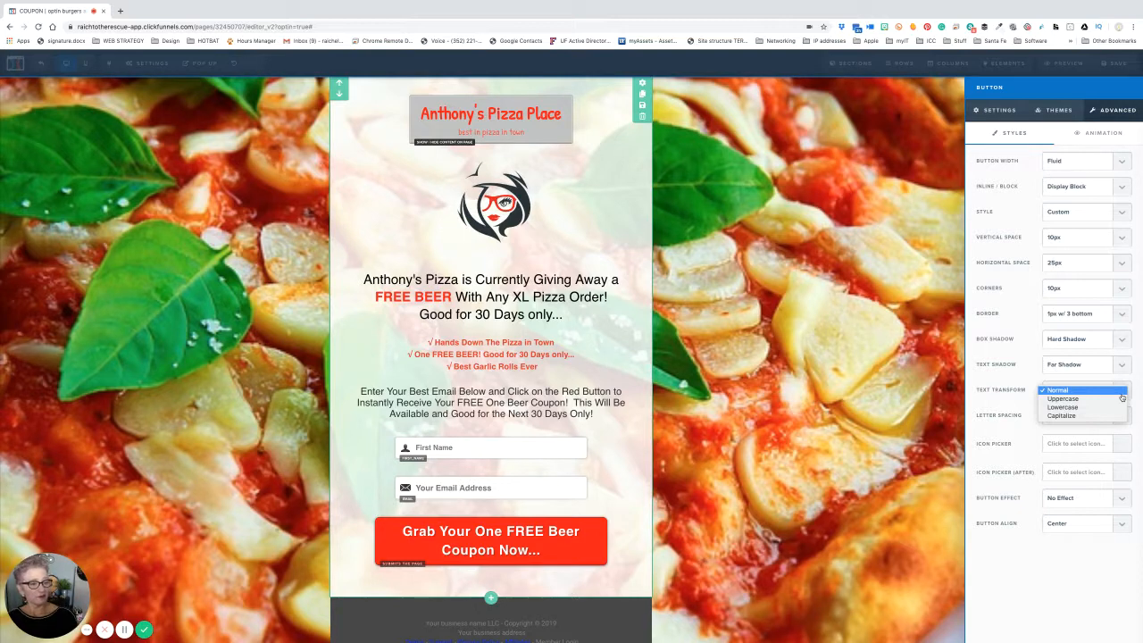
click(1121, 398)
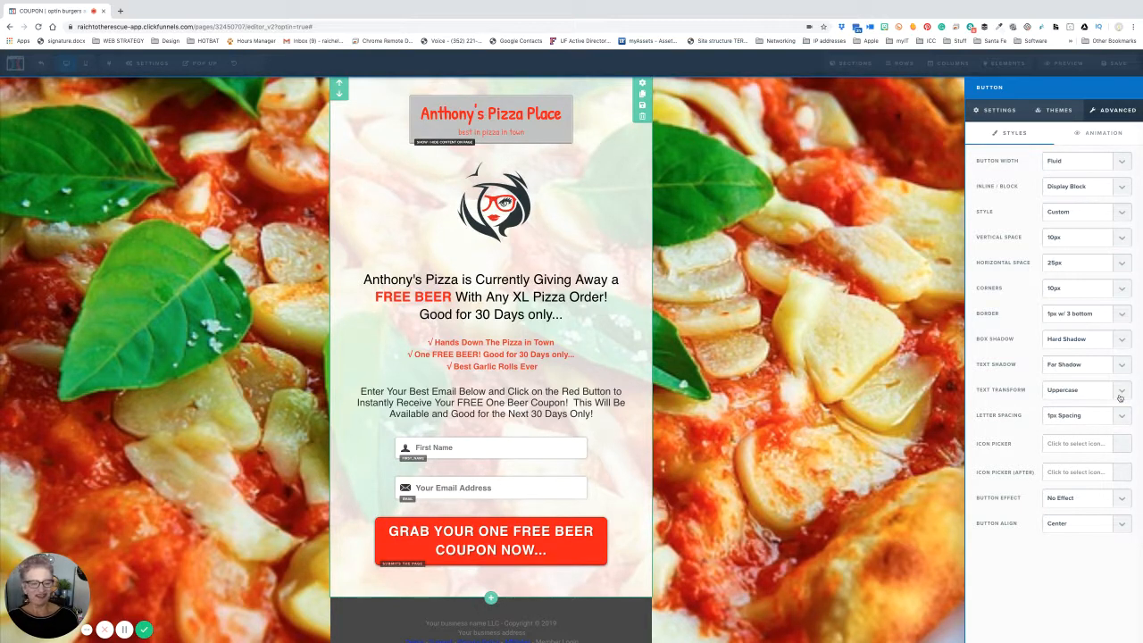
click(1118, 442)
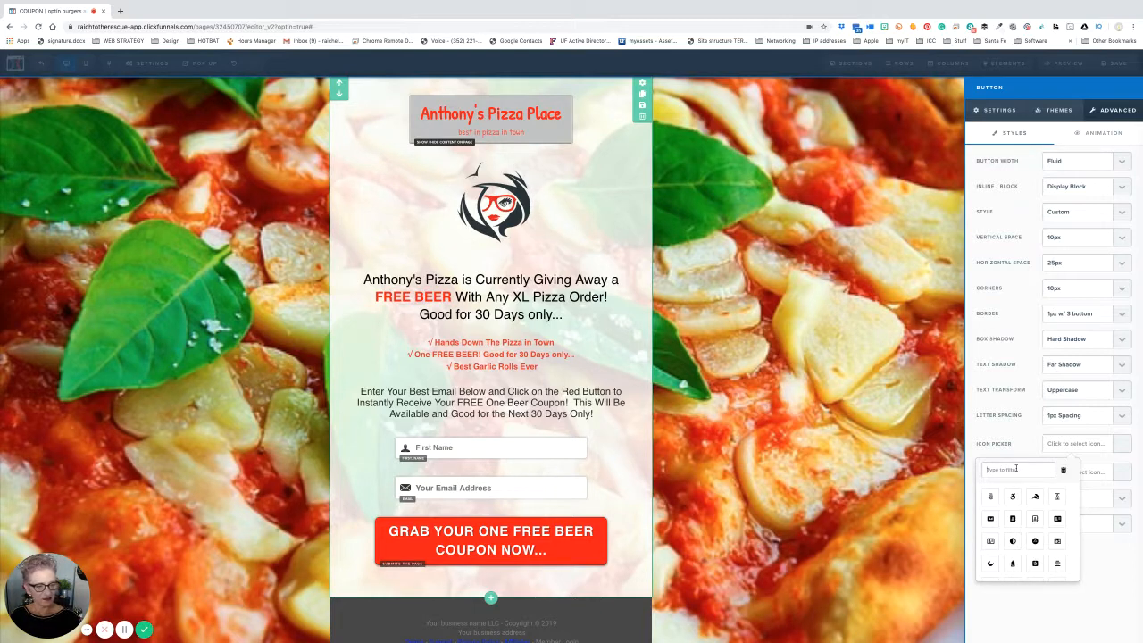
text(poin)
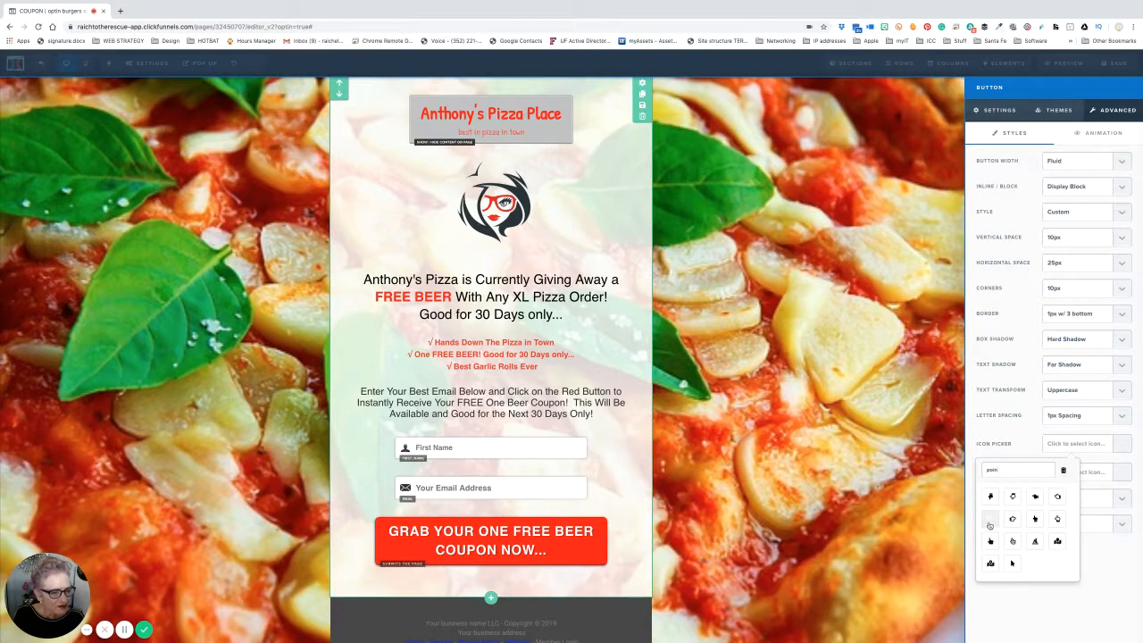
click(989, 521)
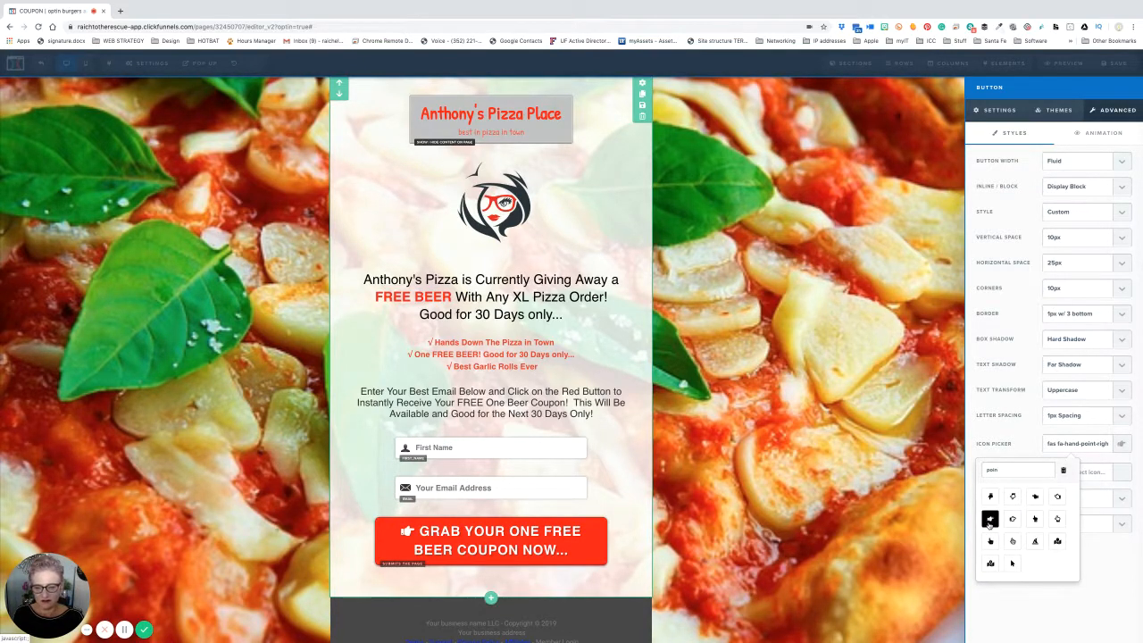
click(1027, 446)
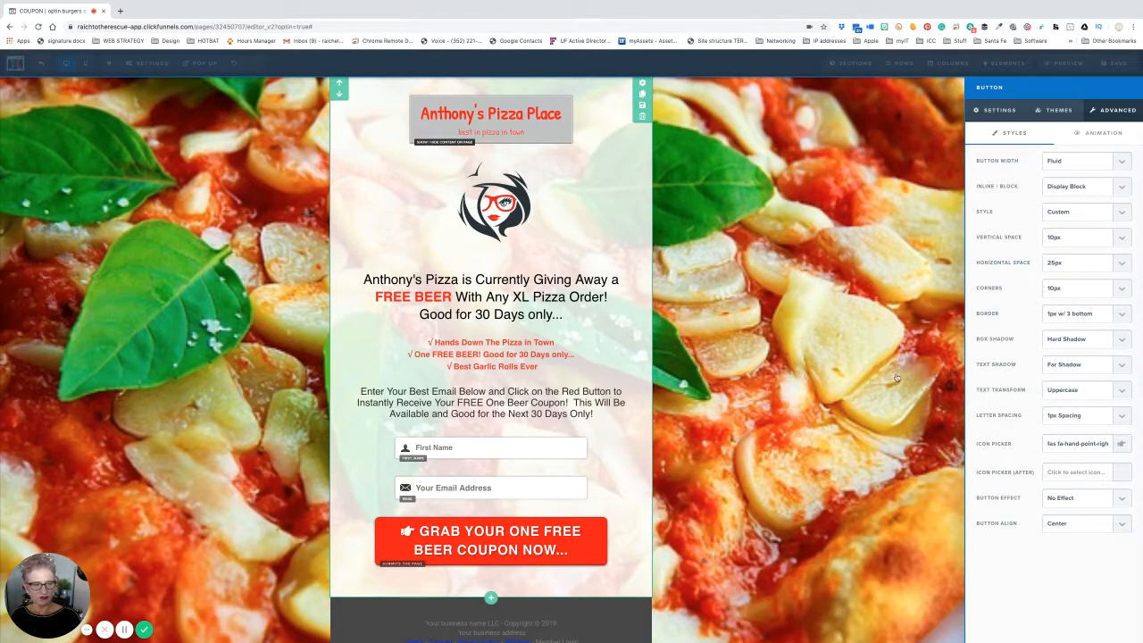
Finish editing the coupon button by closing its settings, and save the page.
click(991, 110)
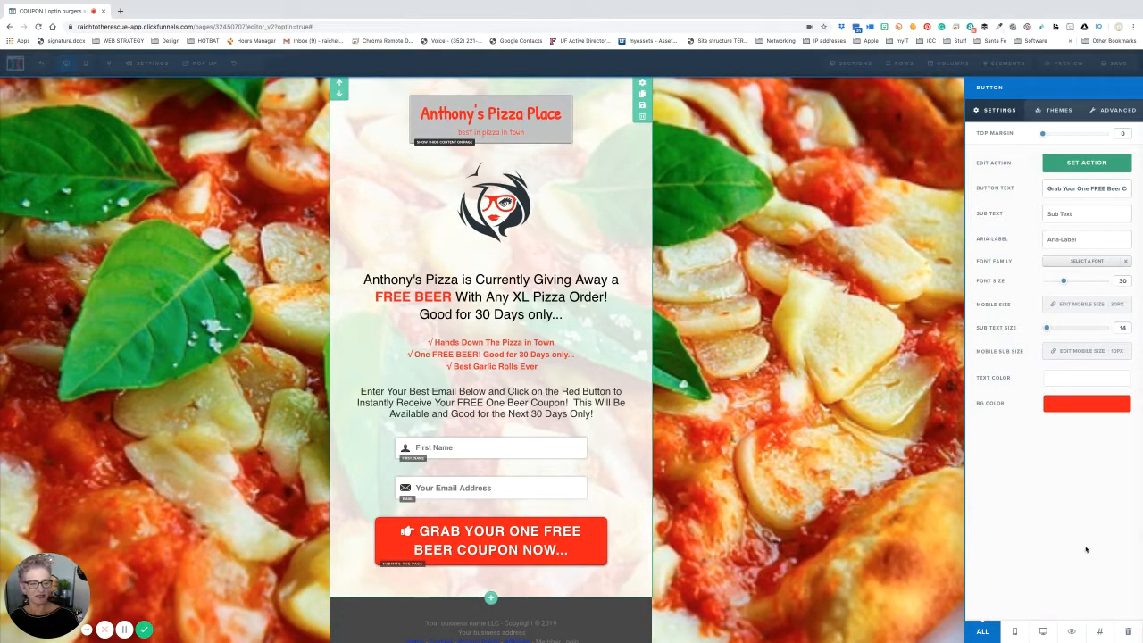
click(898, 127)
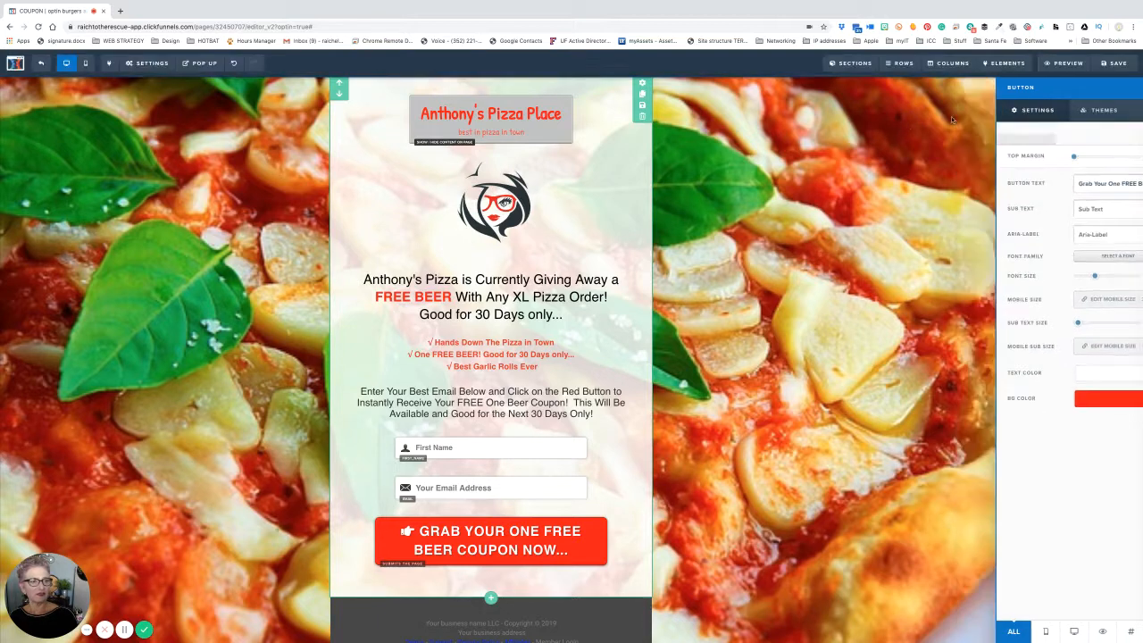
click(1116, 64)
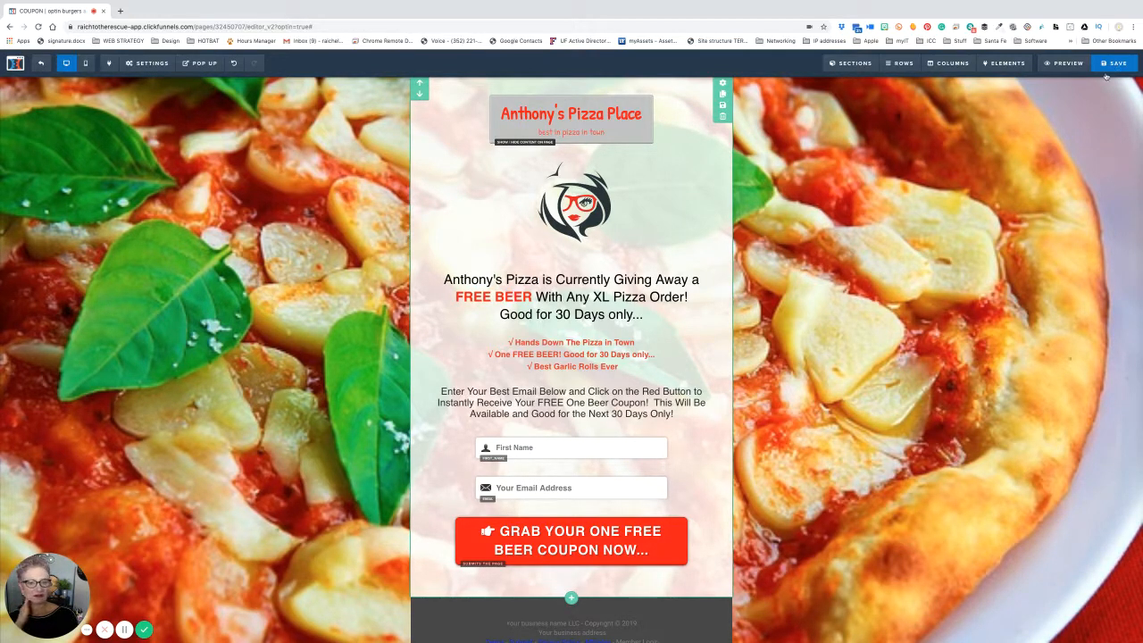
Try white, orange and #888888 as the footer section's background colour, and settle on dark grey #606060.
scroll(758, 253, down, 1)
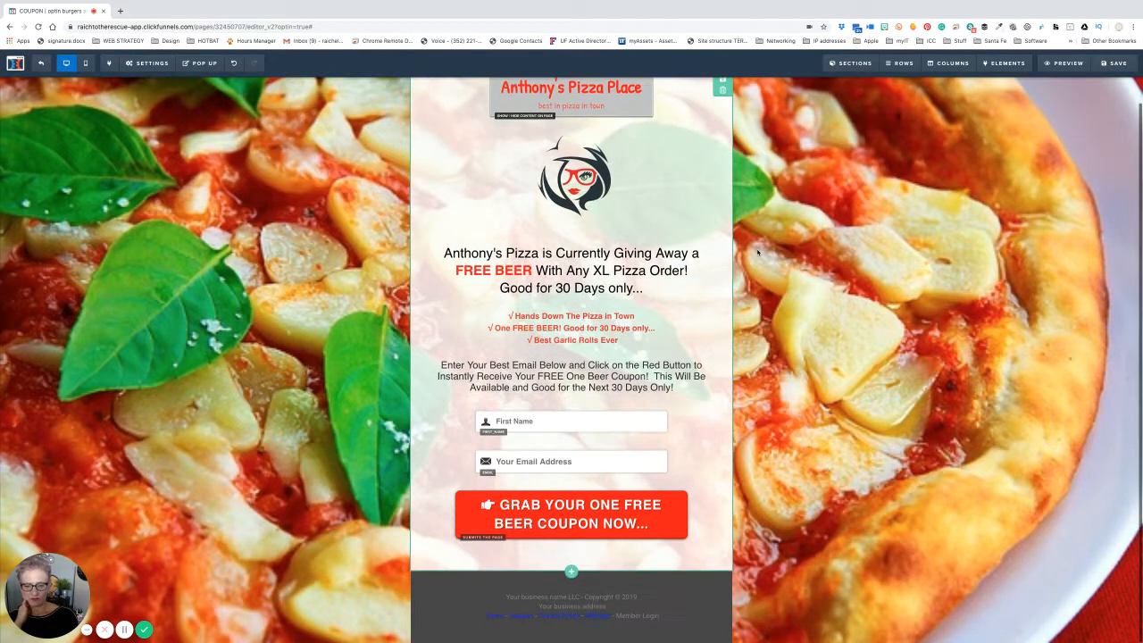
scroll(549, 518, up, 1)
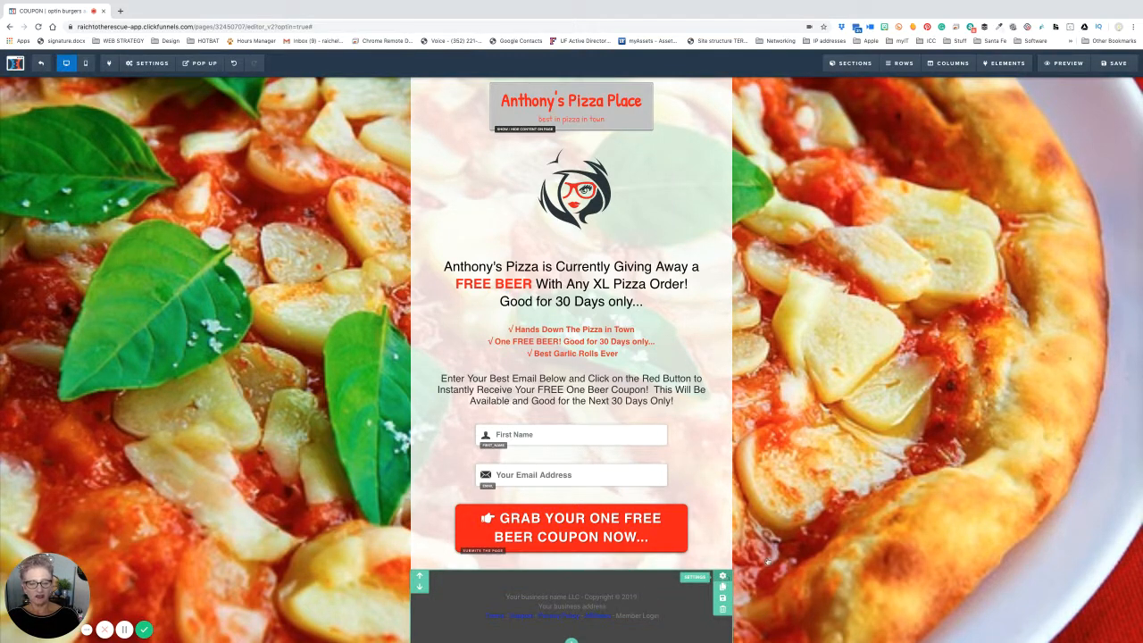
click(722, 576)
click(1088, 277)
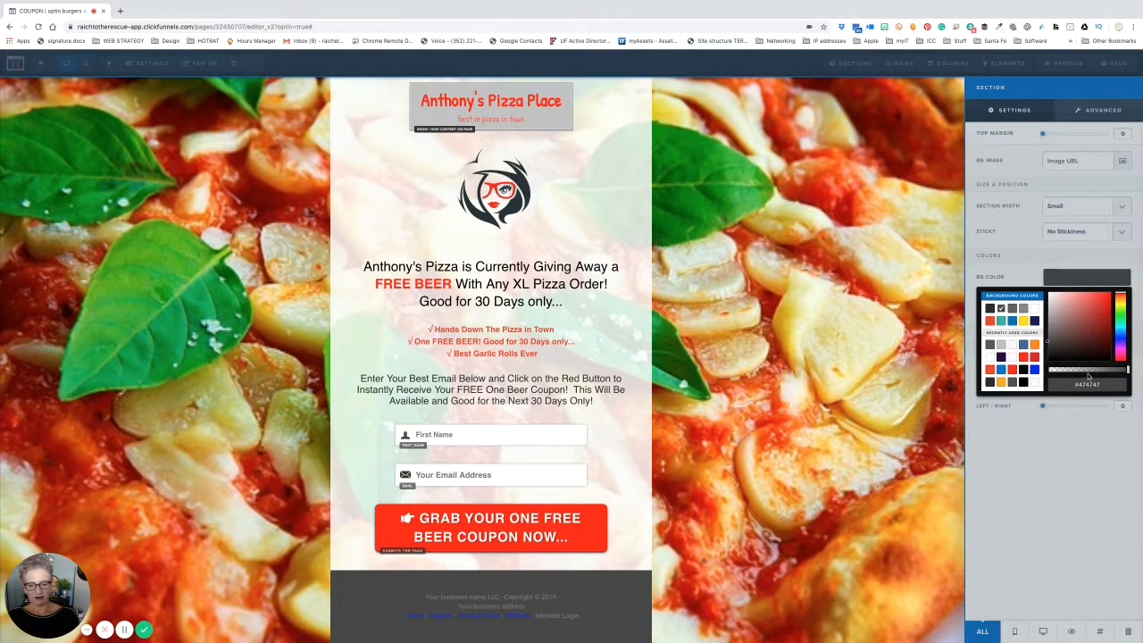
drag(1117, 372, 1141, 367)
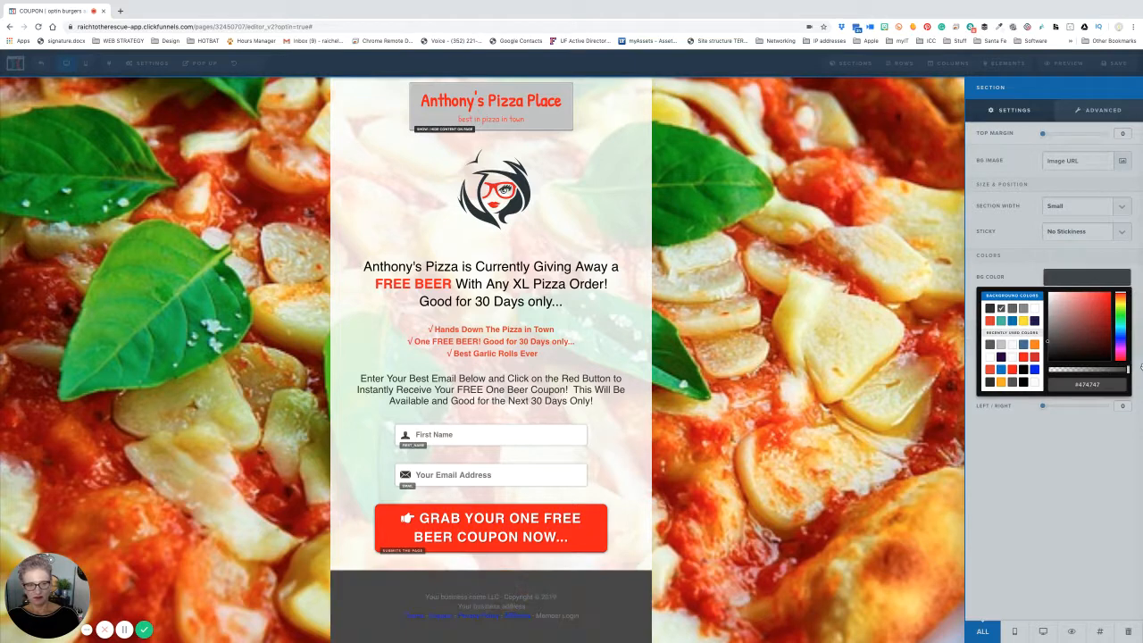
click(1035, 309)
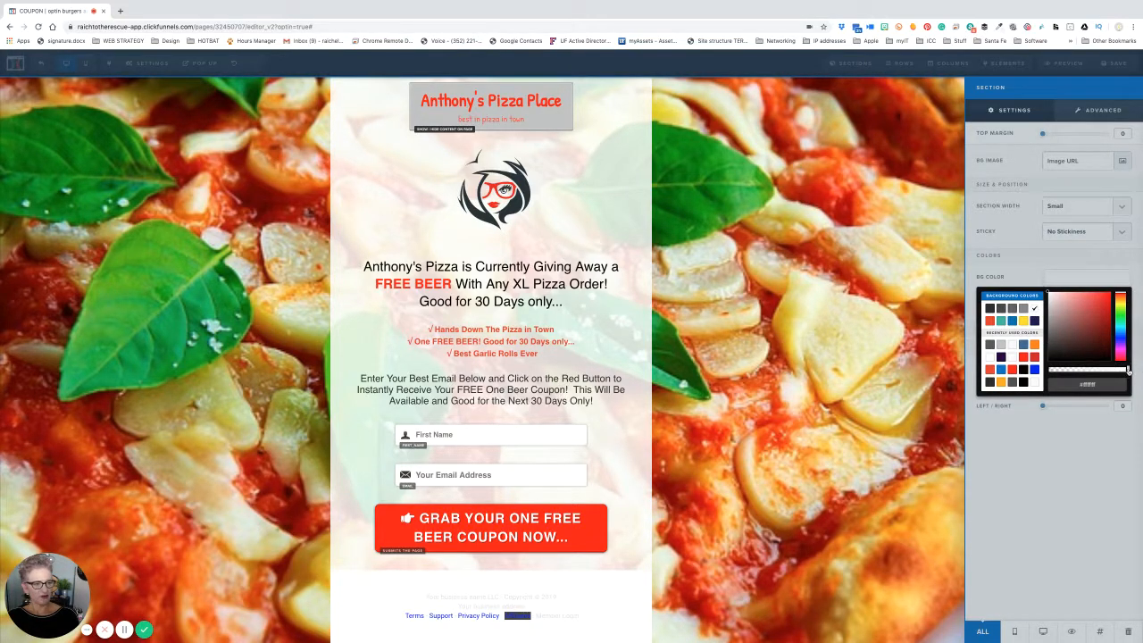
mouse_move(1127, 371)
mouse_down()
mouse_move(1102, 374)
mouse_move(1129, 371)
mouse_up()
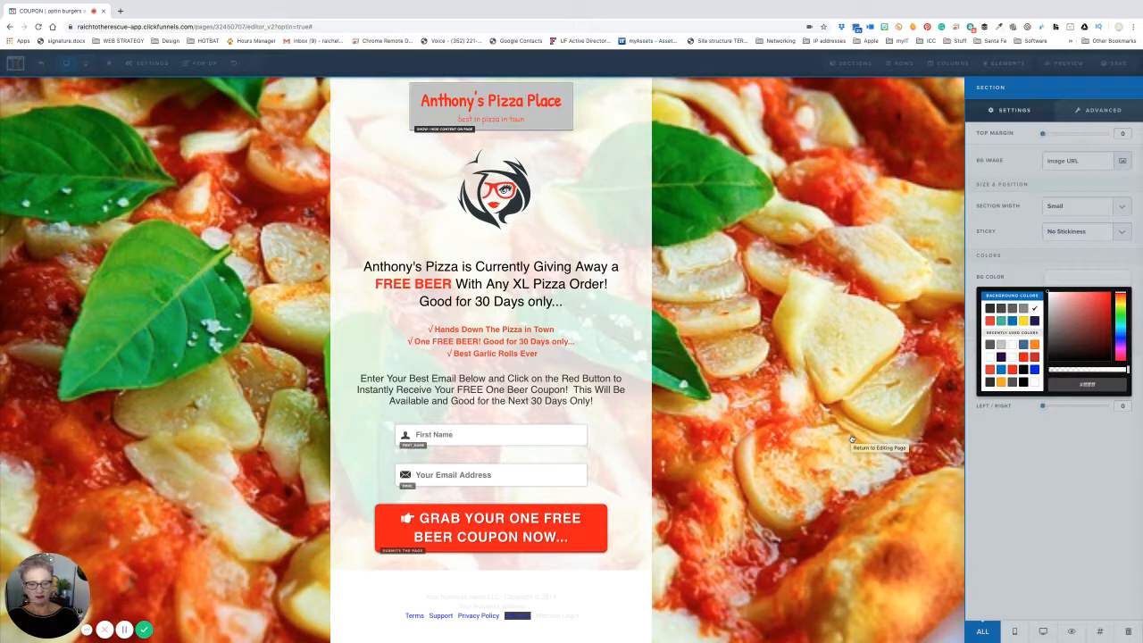
click(1002, 383)
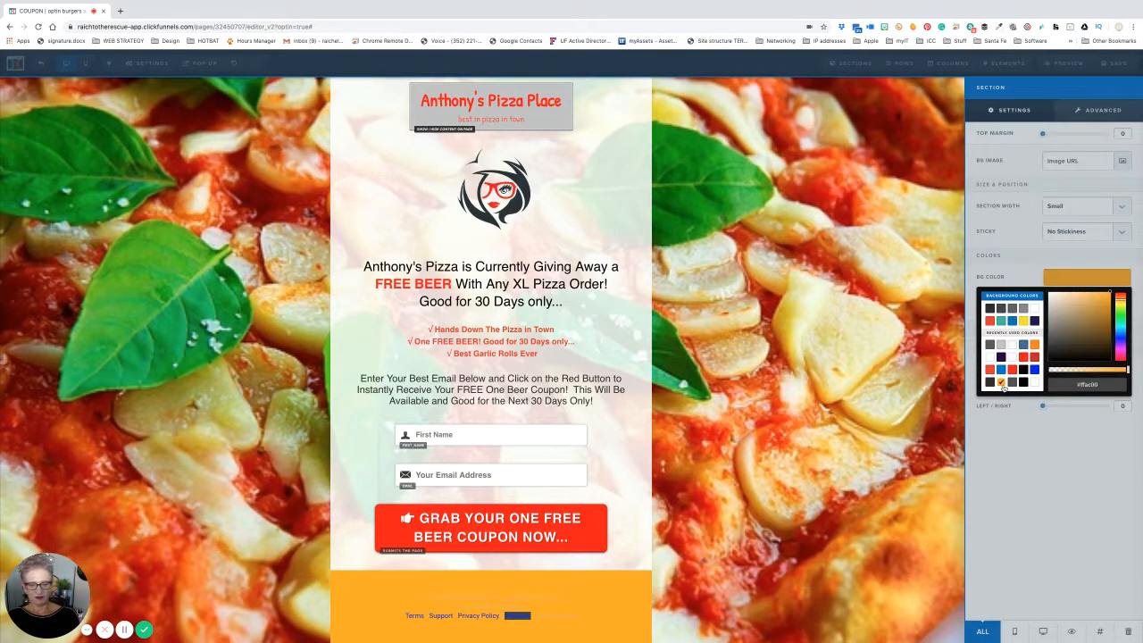
click(1025, 309)
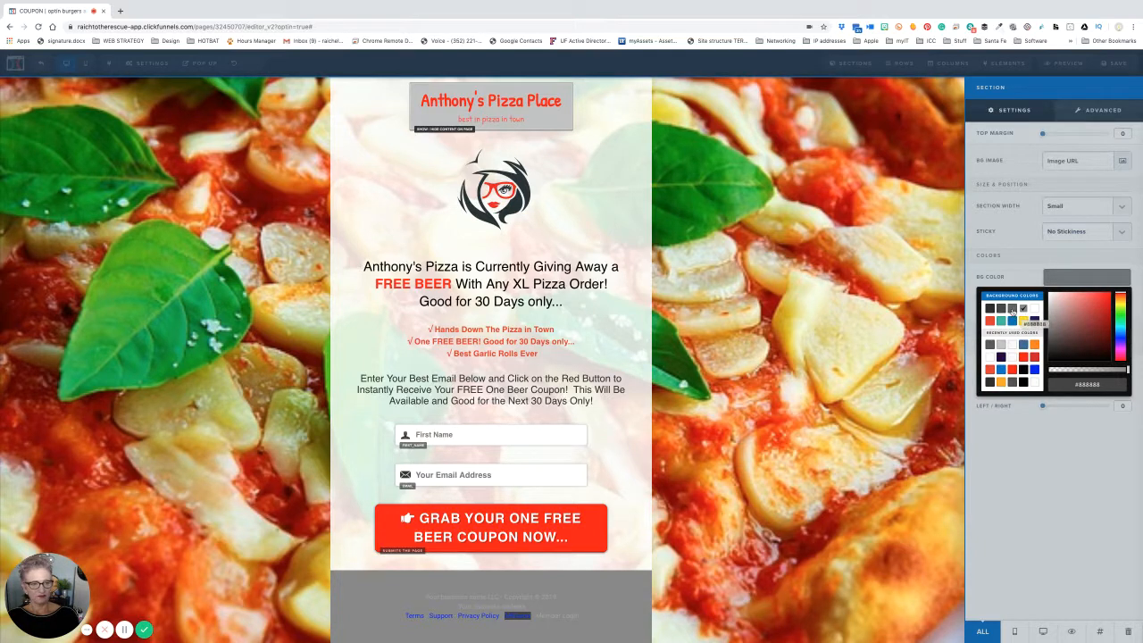
click(1012, 308)
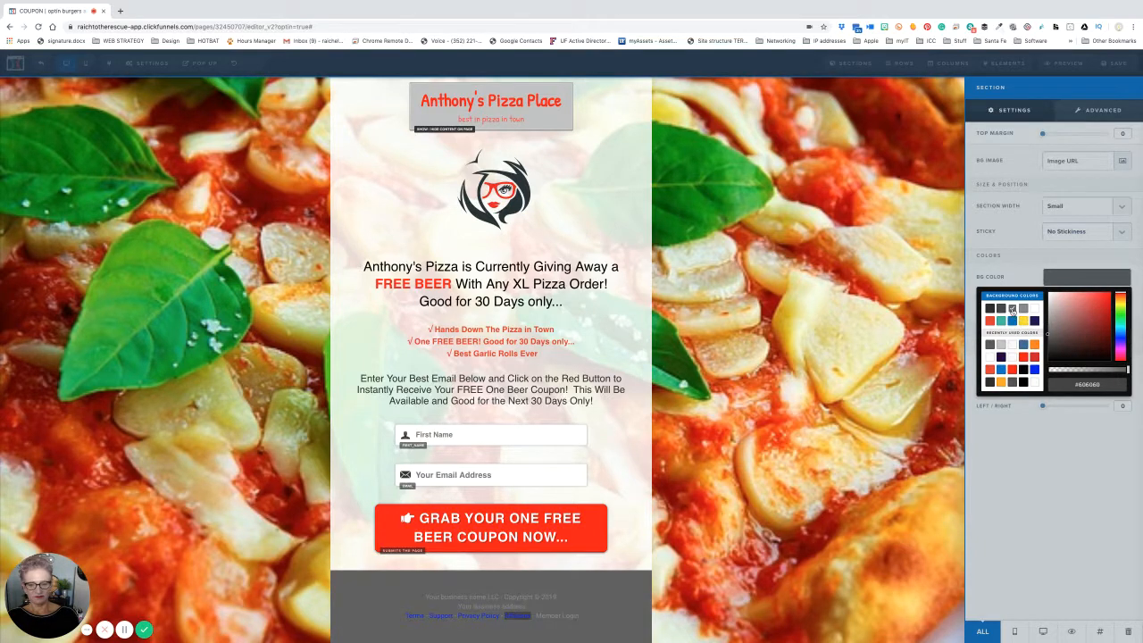
click(869, 426)
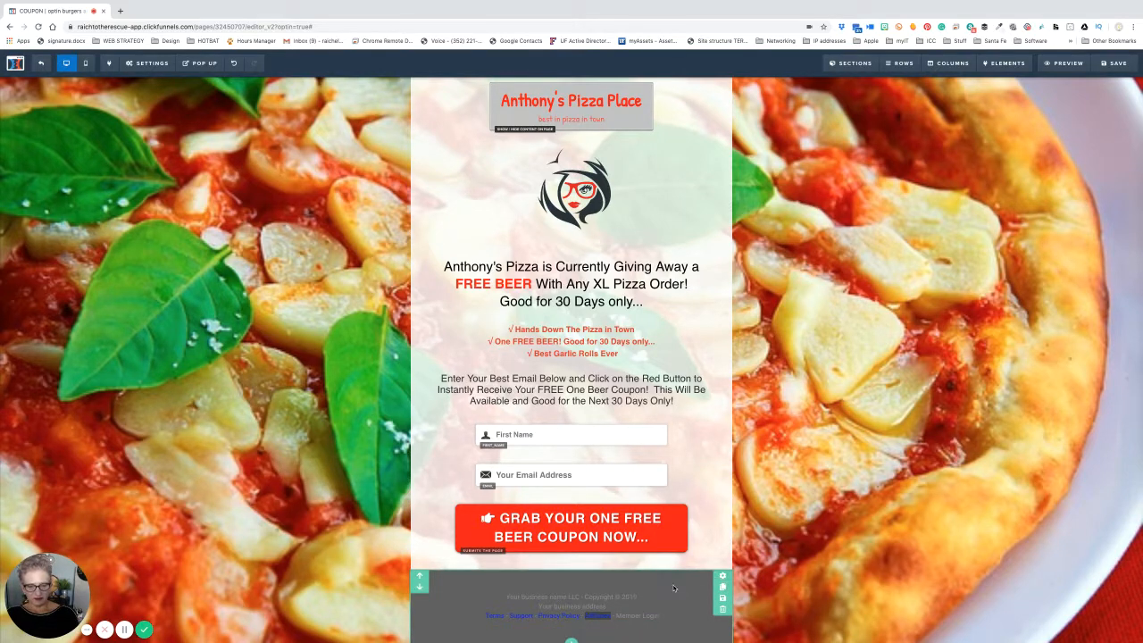
Adjust the footer section's padding to 30 at the top and 55 at the bottom.
click(721, 578)
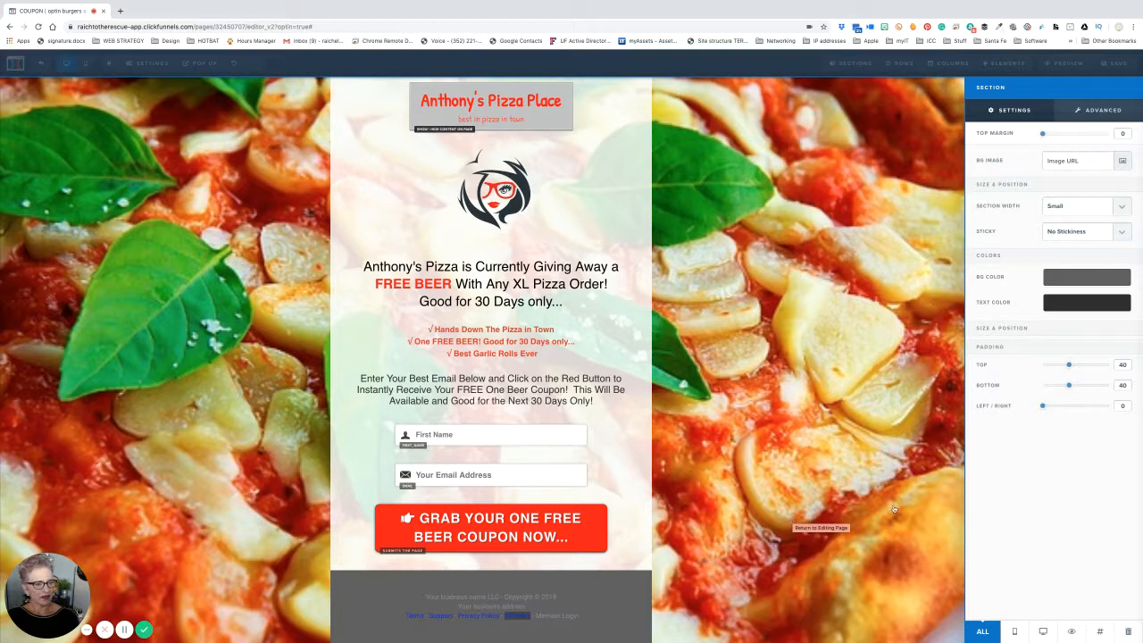
mouse_move(1070, 366)
mouse_down()
mouse_move(1045, 375)
mouse_move(1067, 375)
mouse_up()
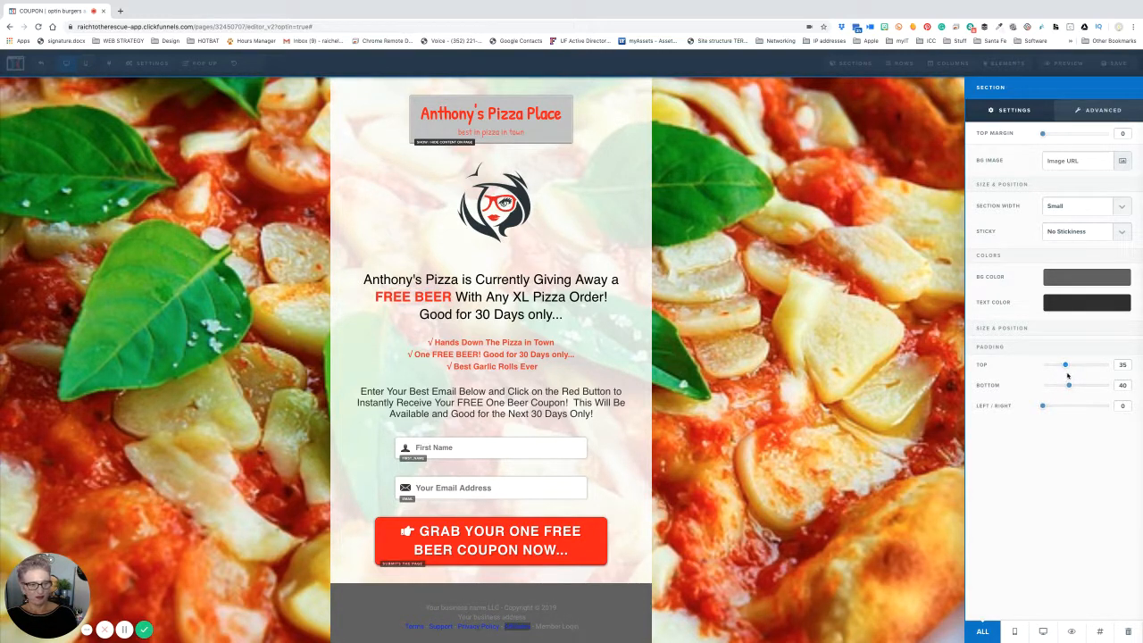
drag(1069, 387, 1049, 387)
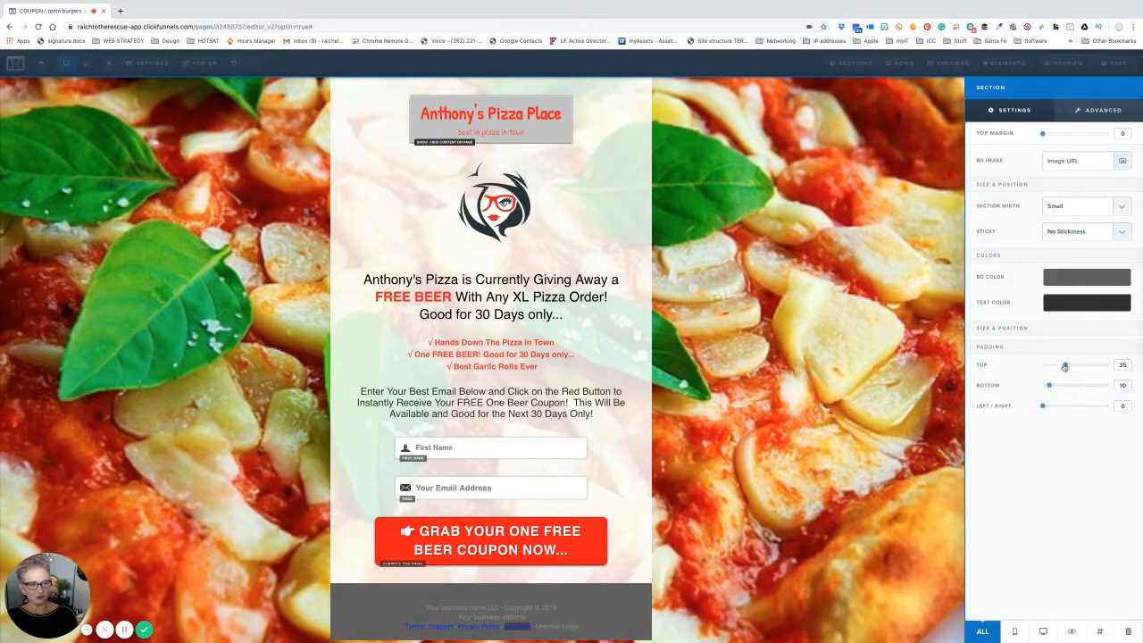
drag(1065, 366, 1052, 372)
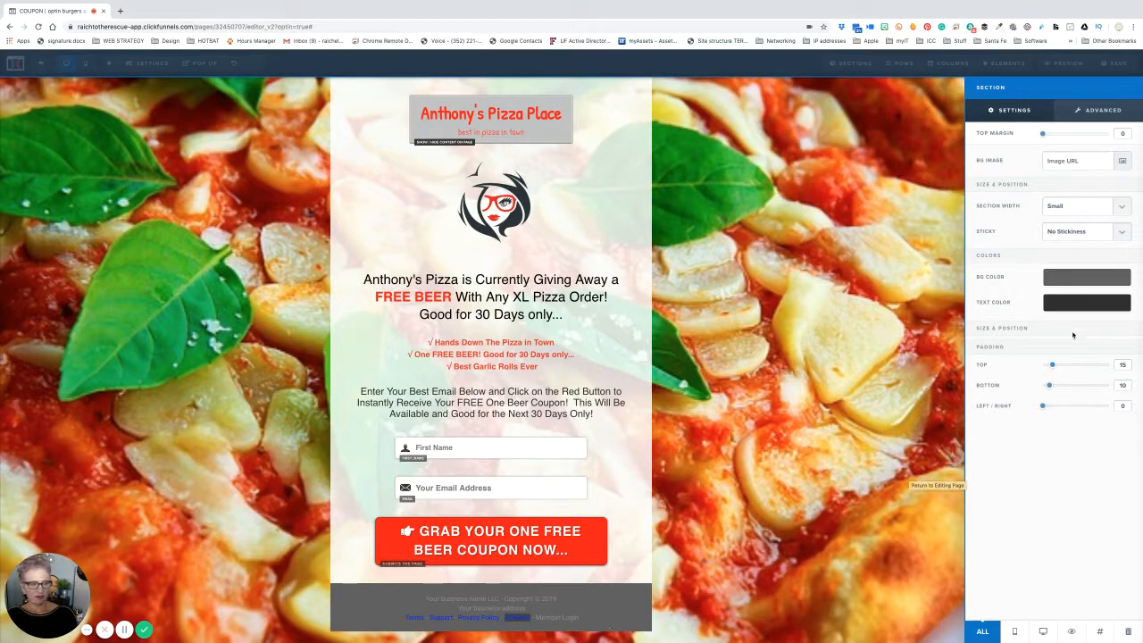
drag(1050, 386, 1079, 385)
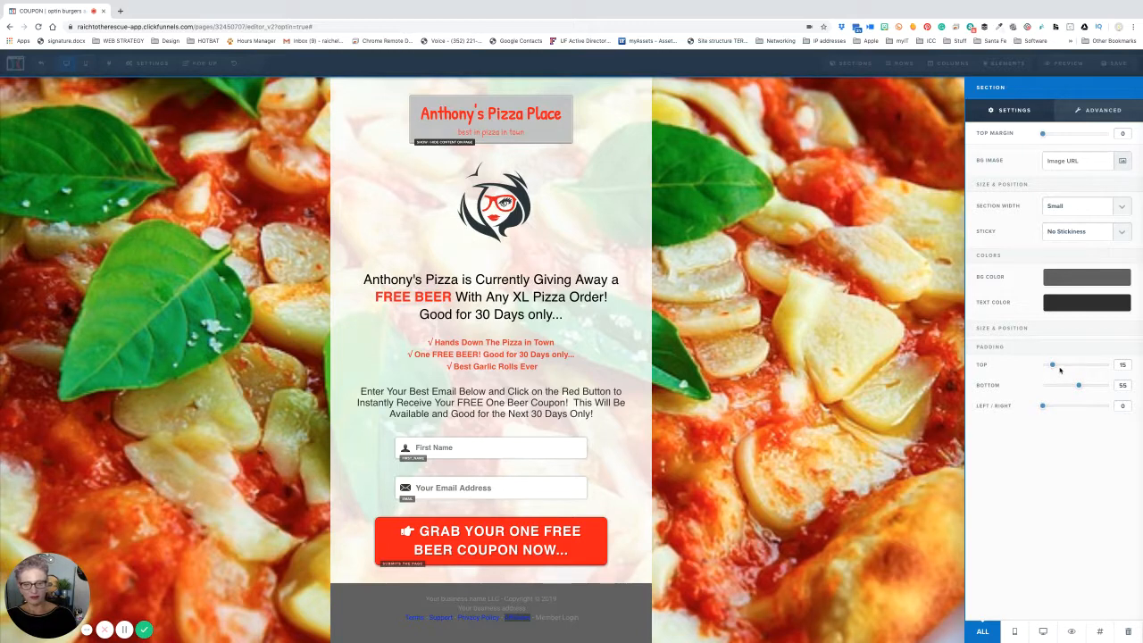
drag(1052, 365, 1062, 368)
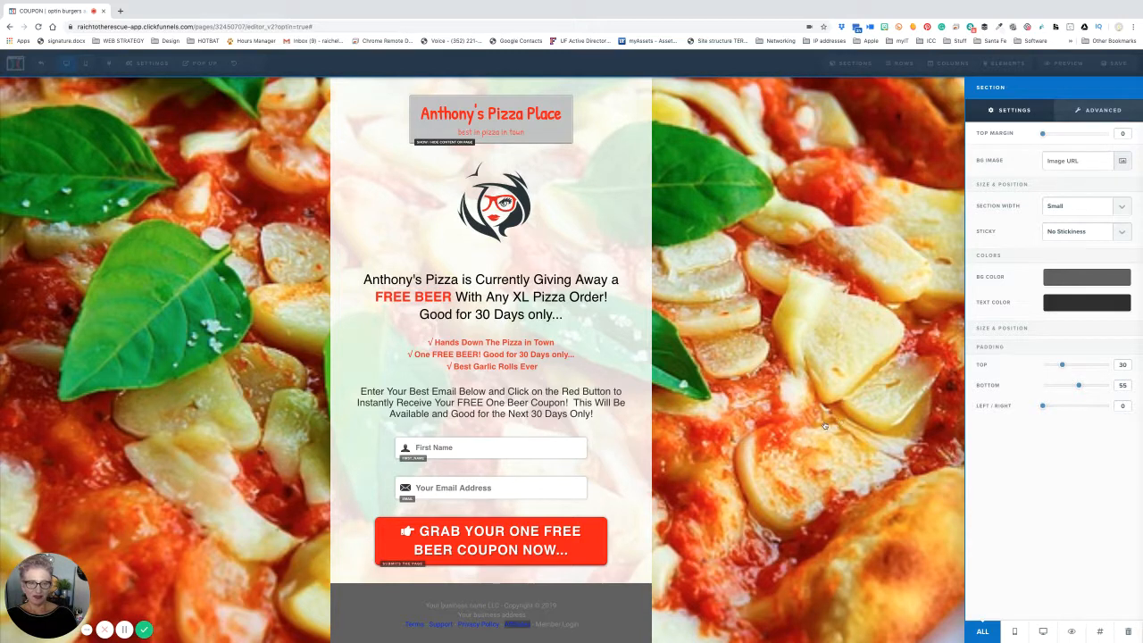
click(564, 582)
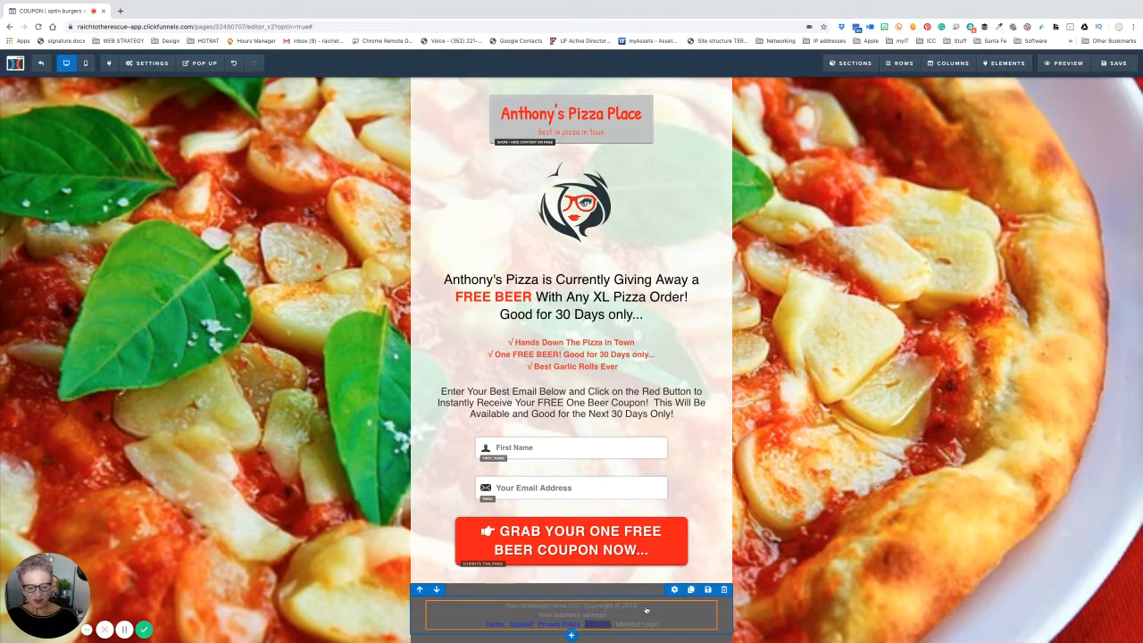
Set the text colour of the footer's business name and address paragraph to white.
click(676, 596)
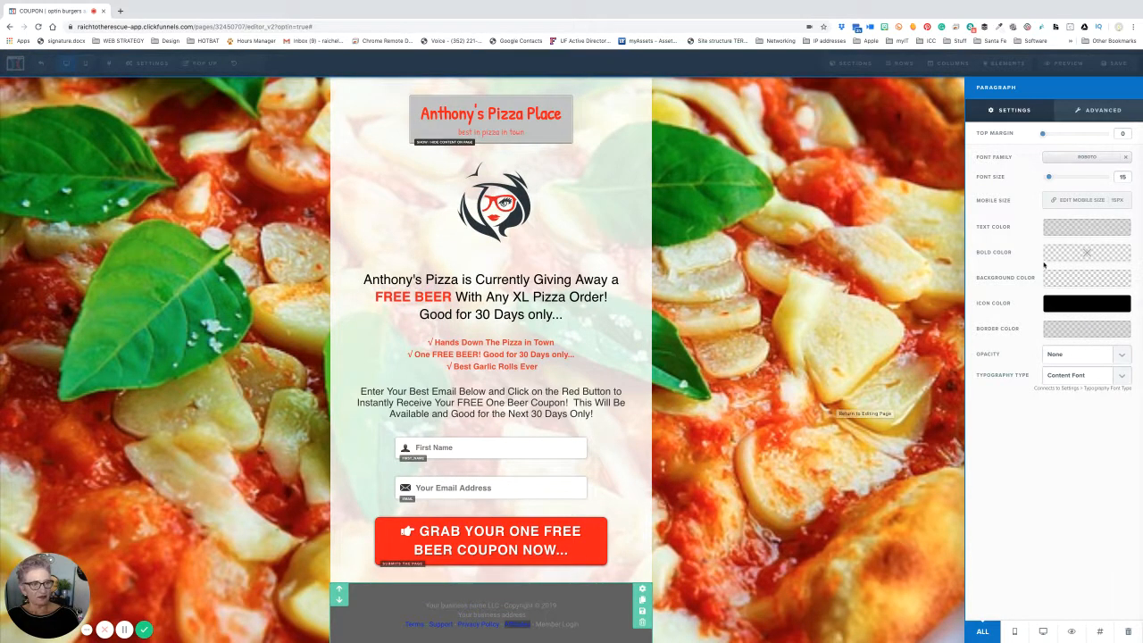
click(1086, 231)
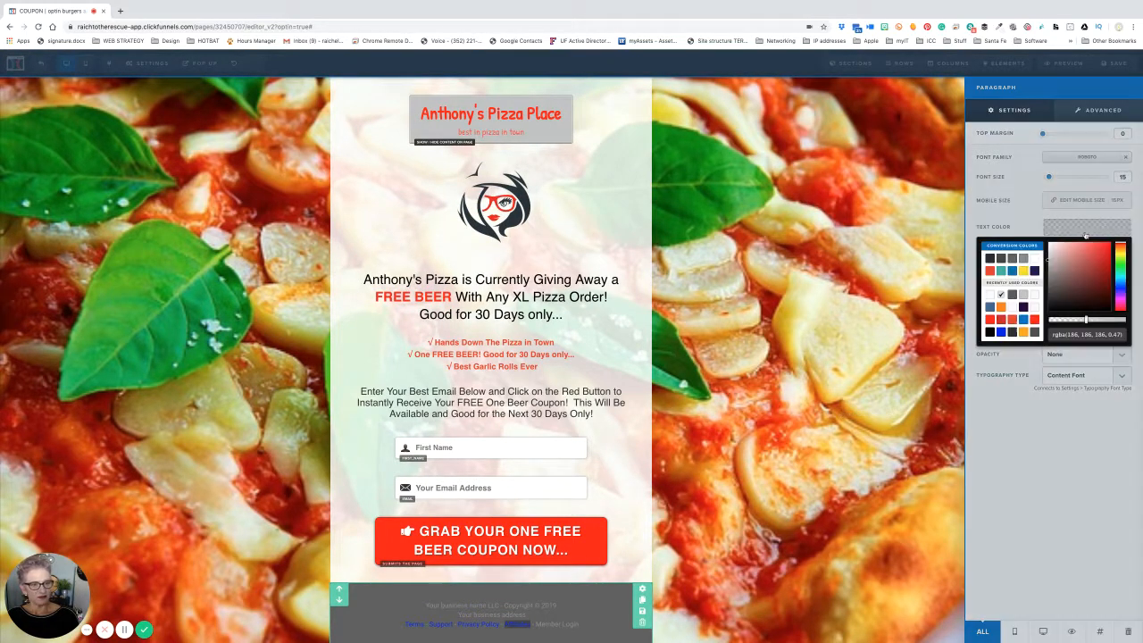
click(1035, 259)
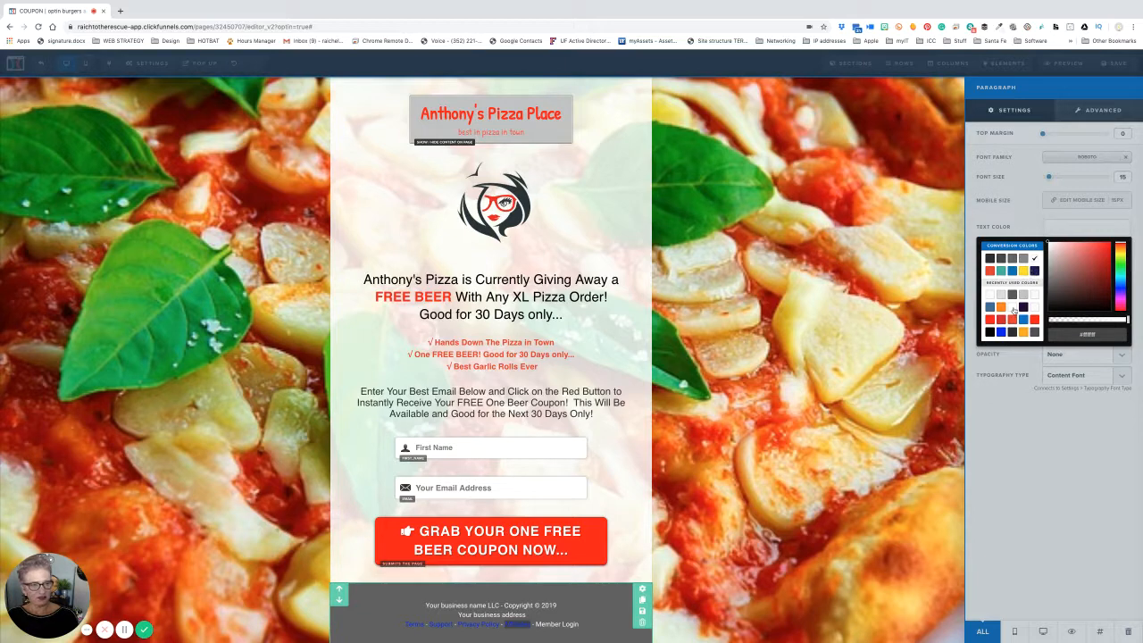
click(1021, 231)
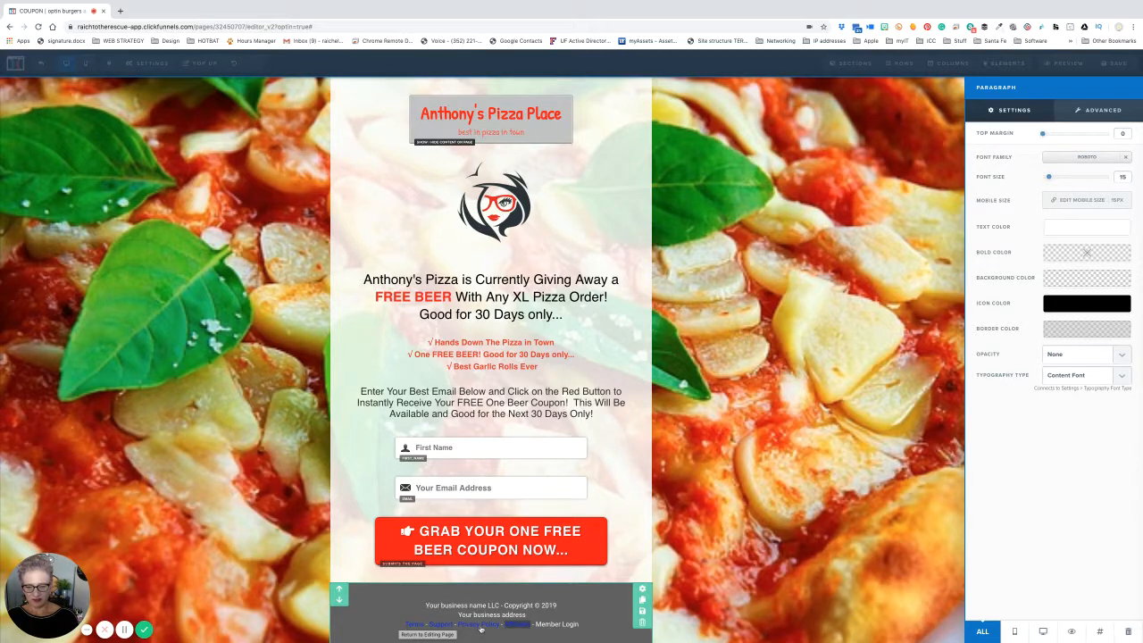
click(427, 634)
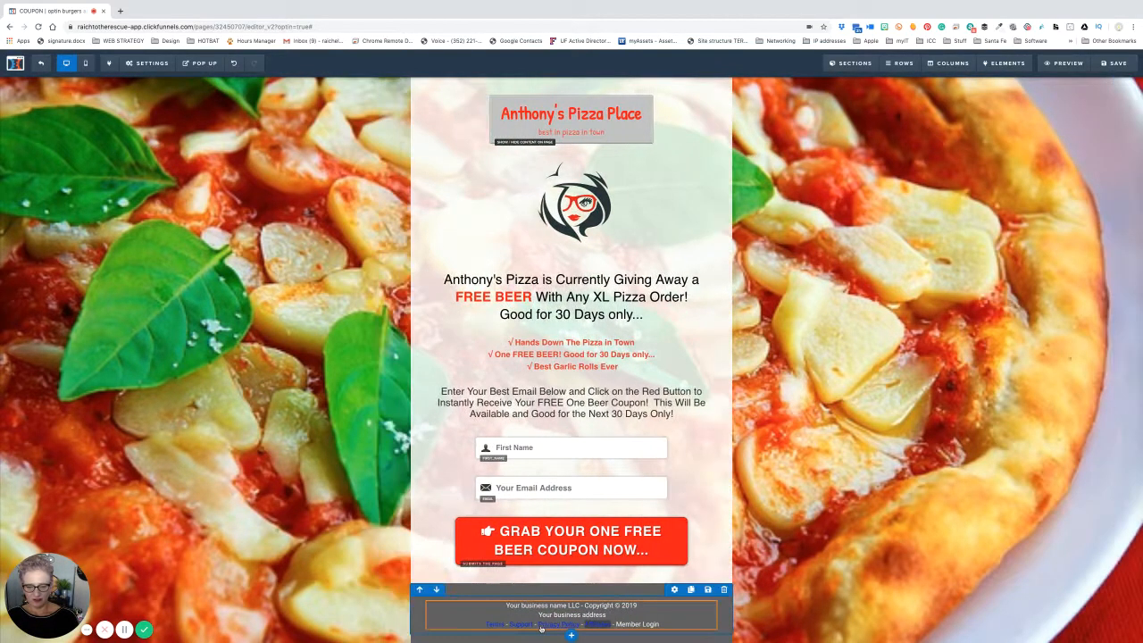
Recolour the footer's Support link, trying light blue #41b7d8 and settling on near-white #f7f7f7.
click(520, 624)
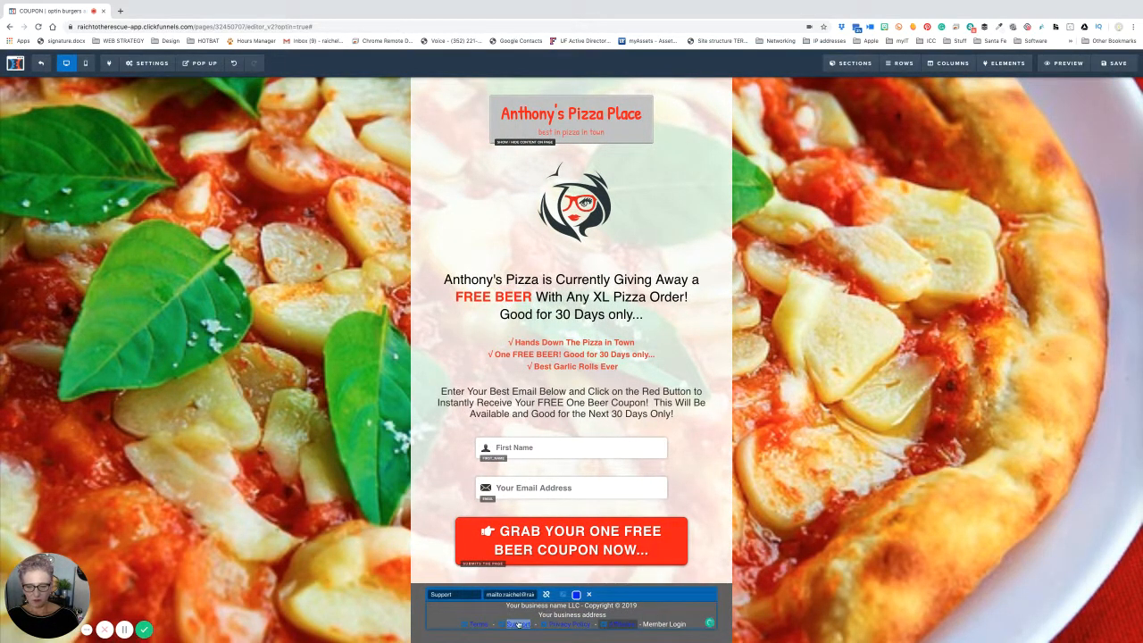
click(471, 620)
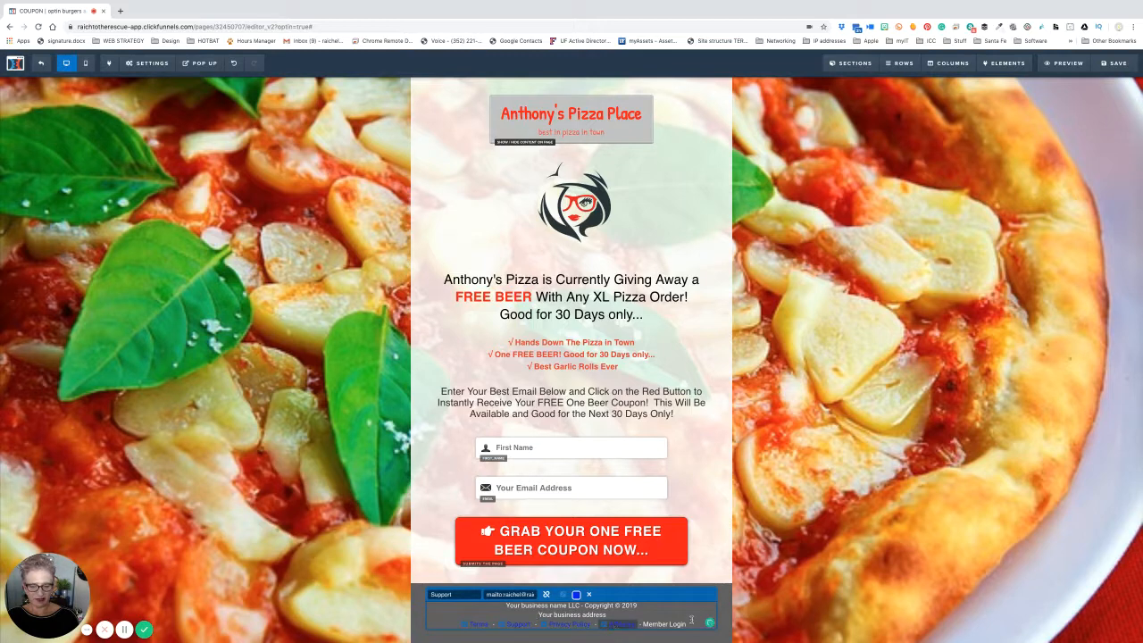
drag(689, 624, 645, 625)
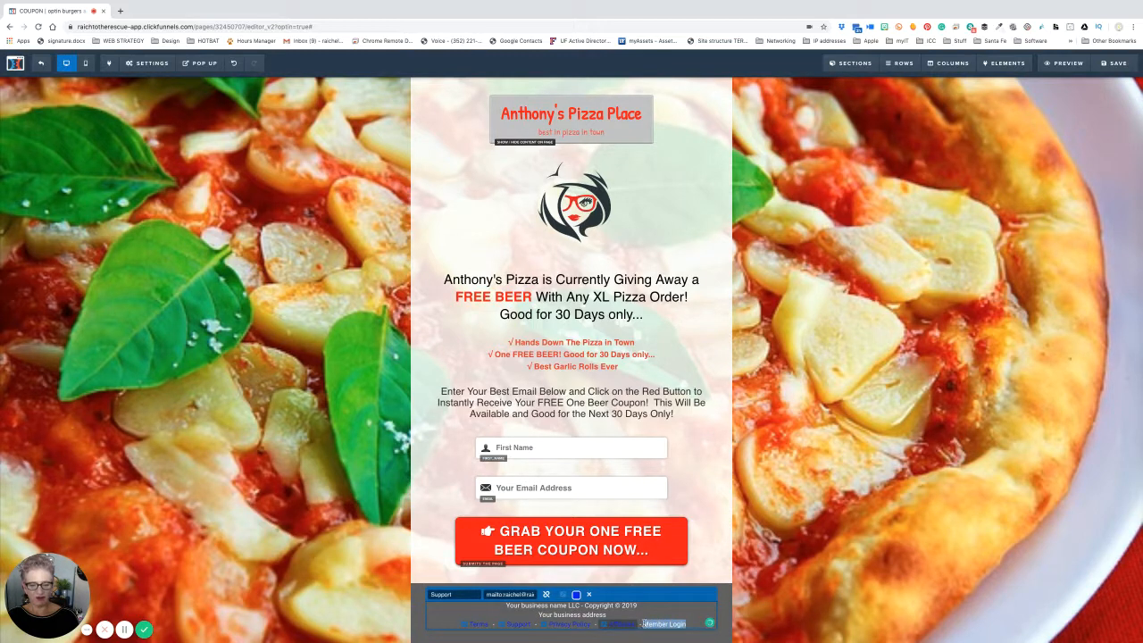
right_click(659, 624)
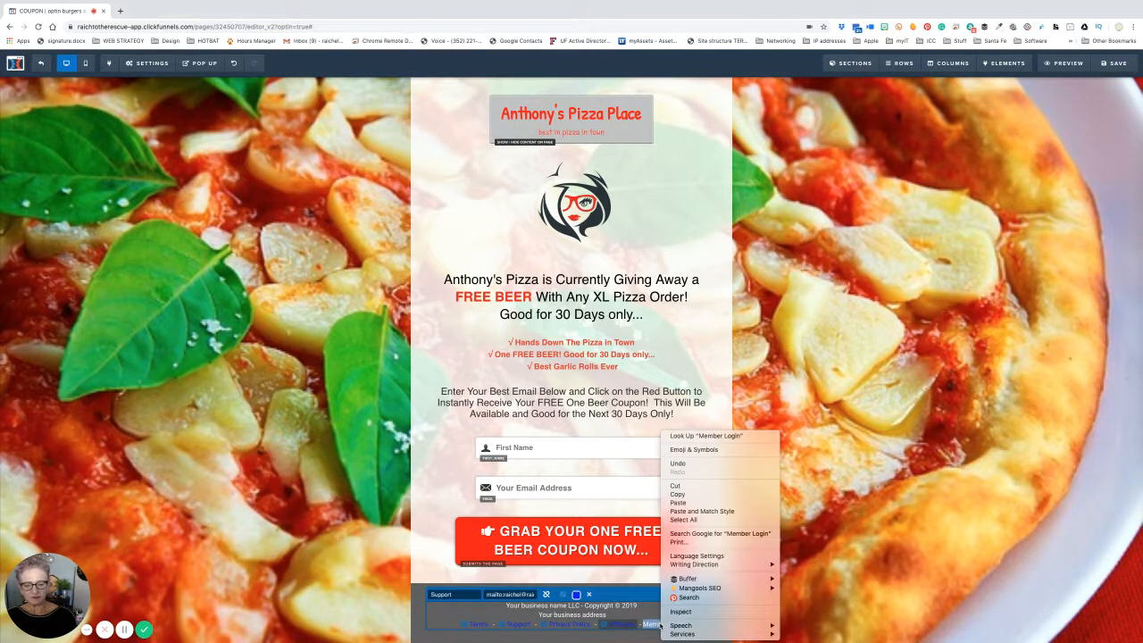
click(651, 618)
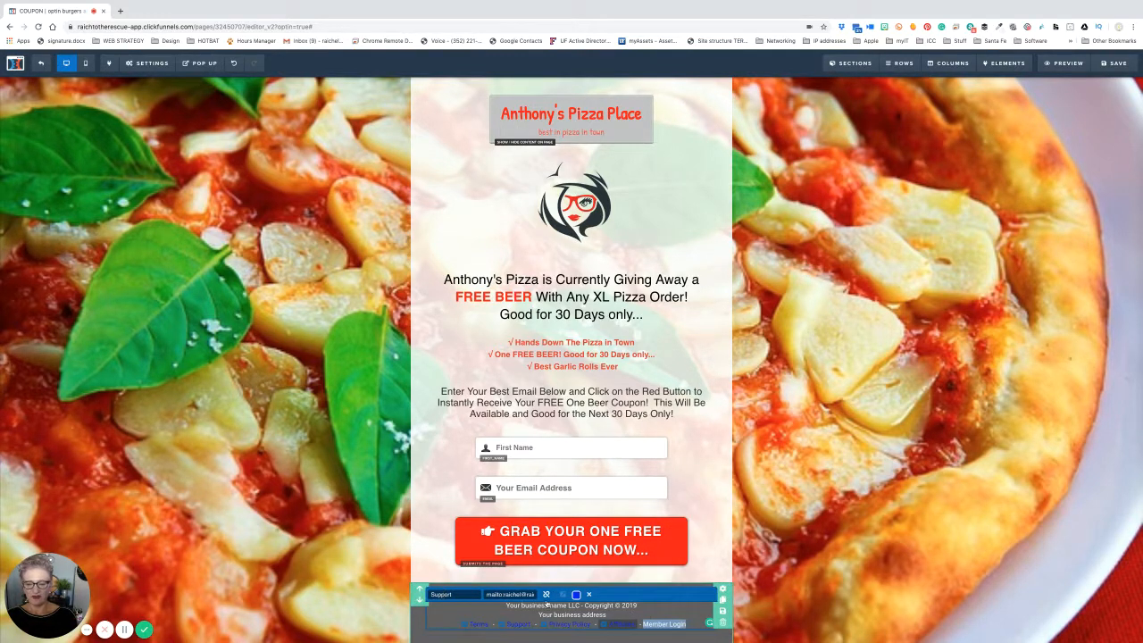
click(576, 594)
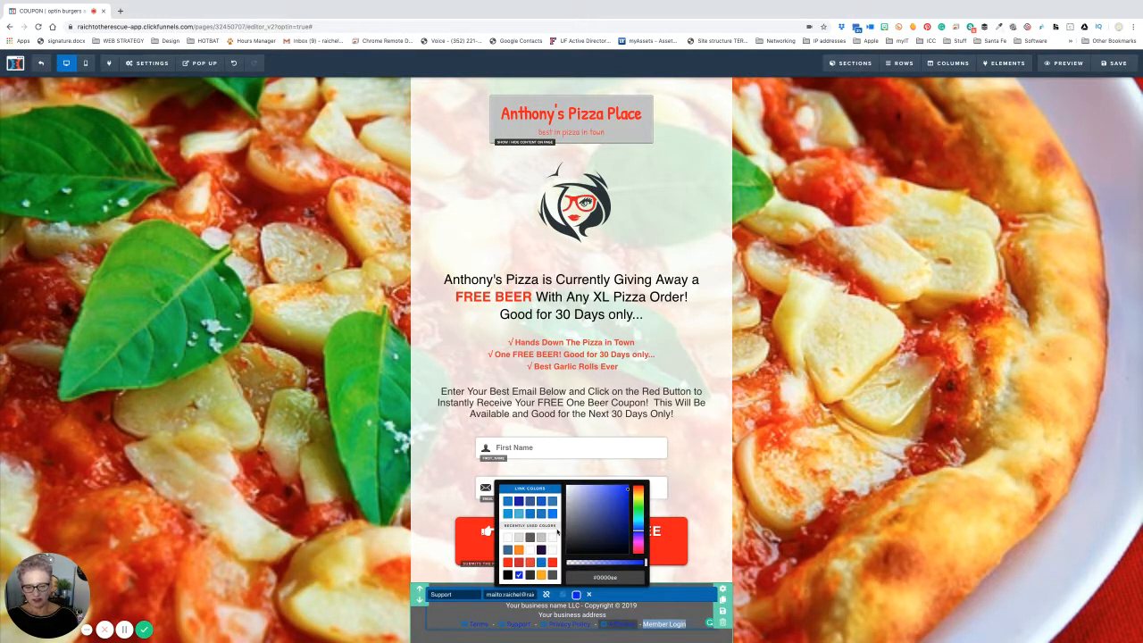
click(519, 515)
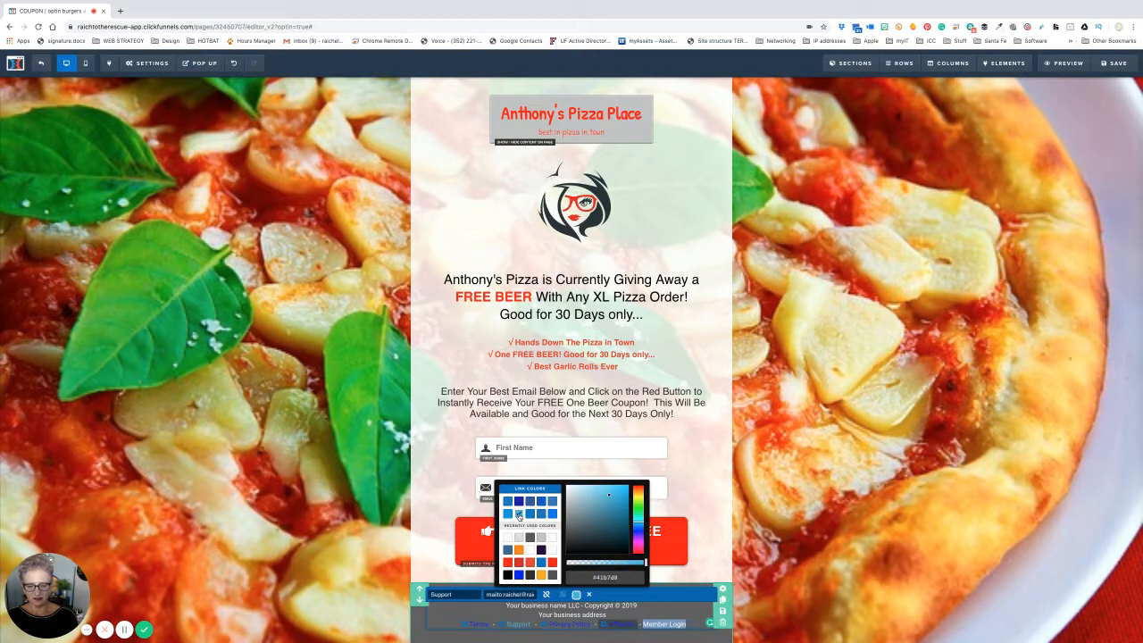
click(553, 538)
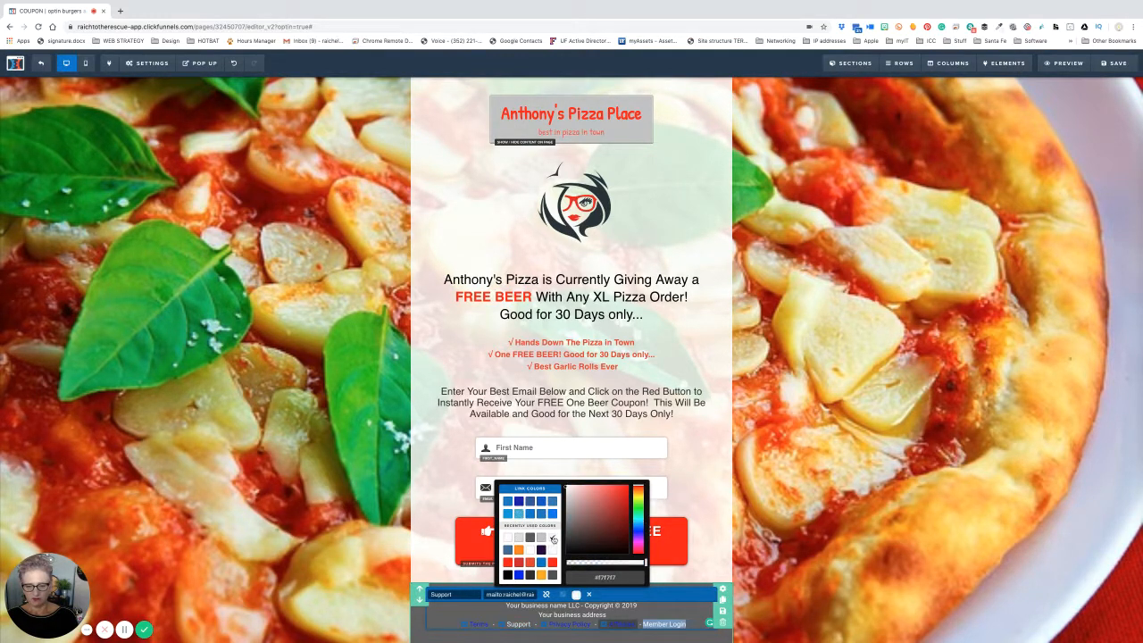
click(455, 574)
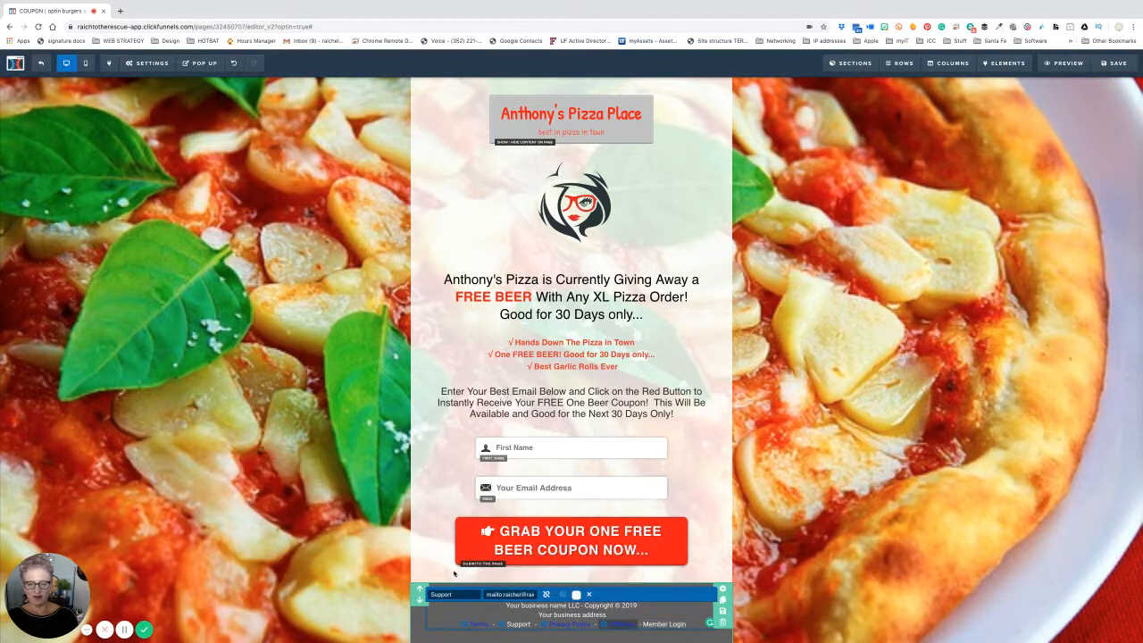
scroll(608, 596, down, 1)
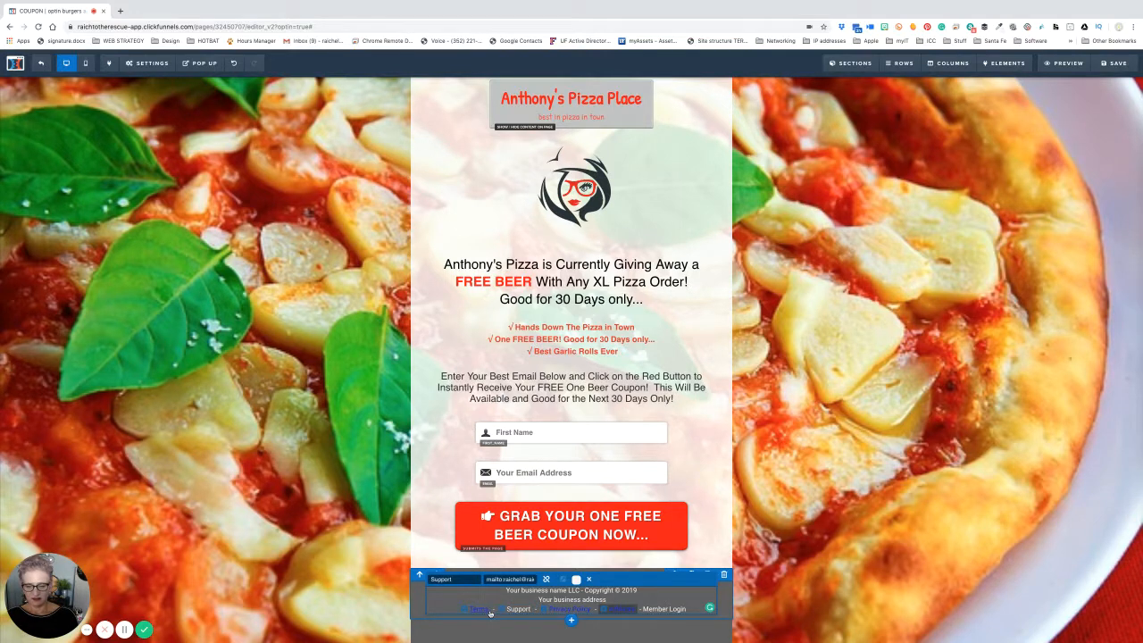
Recolour the footer's Terms link near-white #f7f7f7.
drag(486, 610, 465, 610)
click(576, 580)
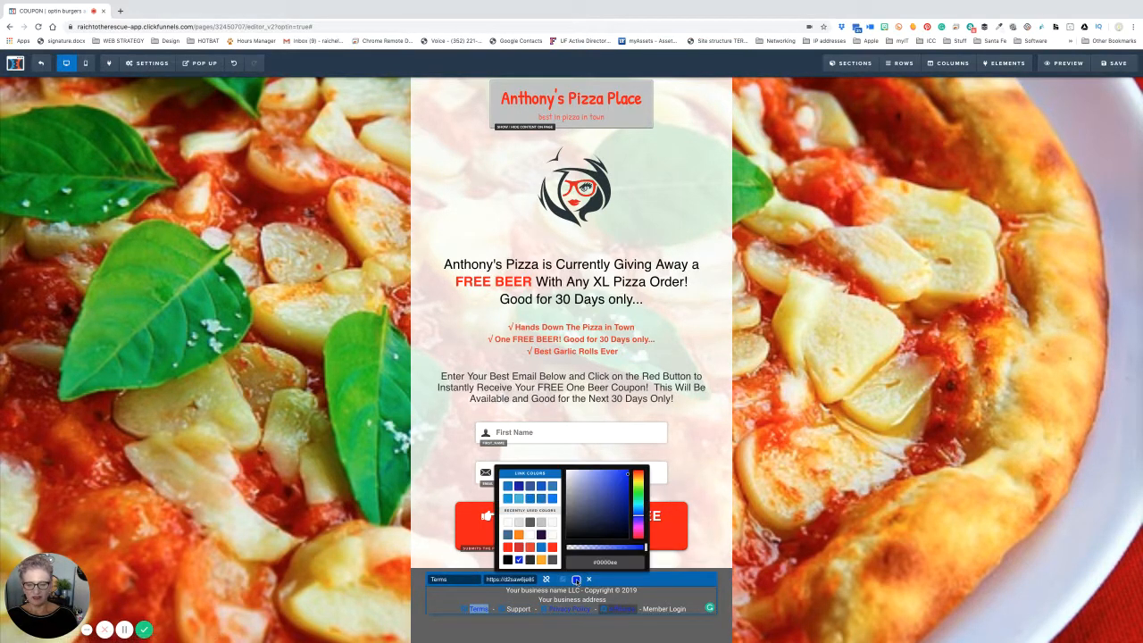
click(552, 524)
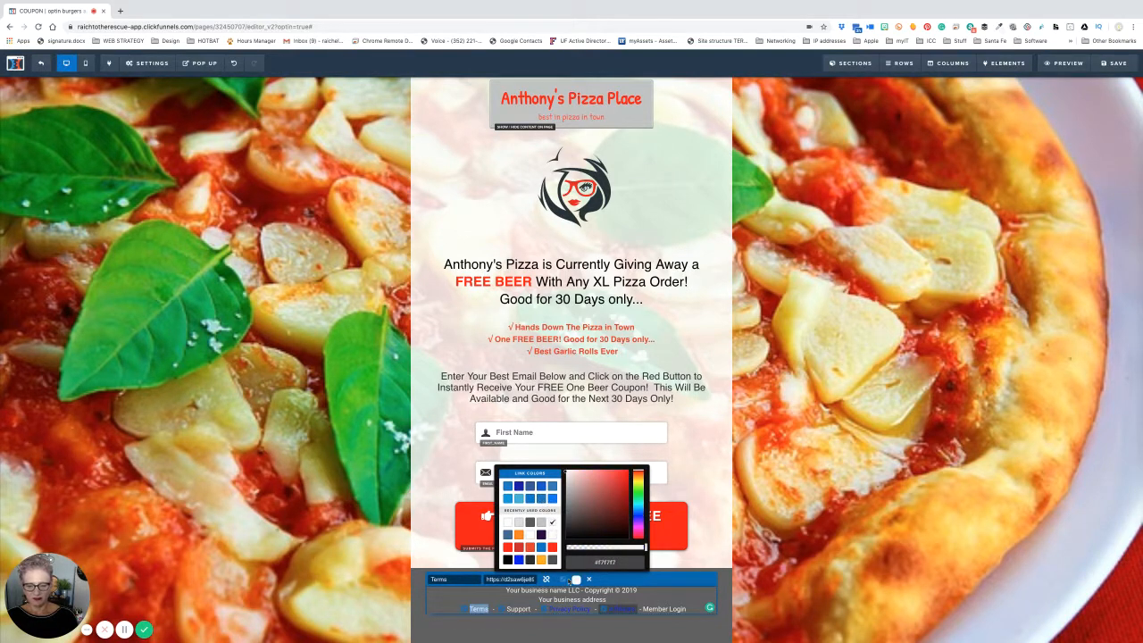
click(552, 611)
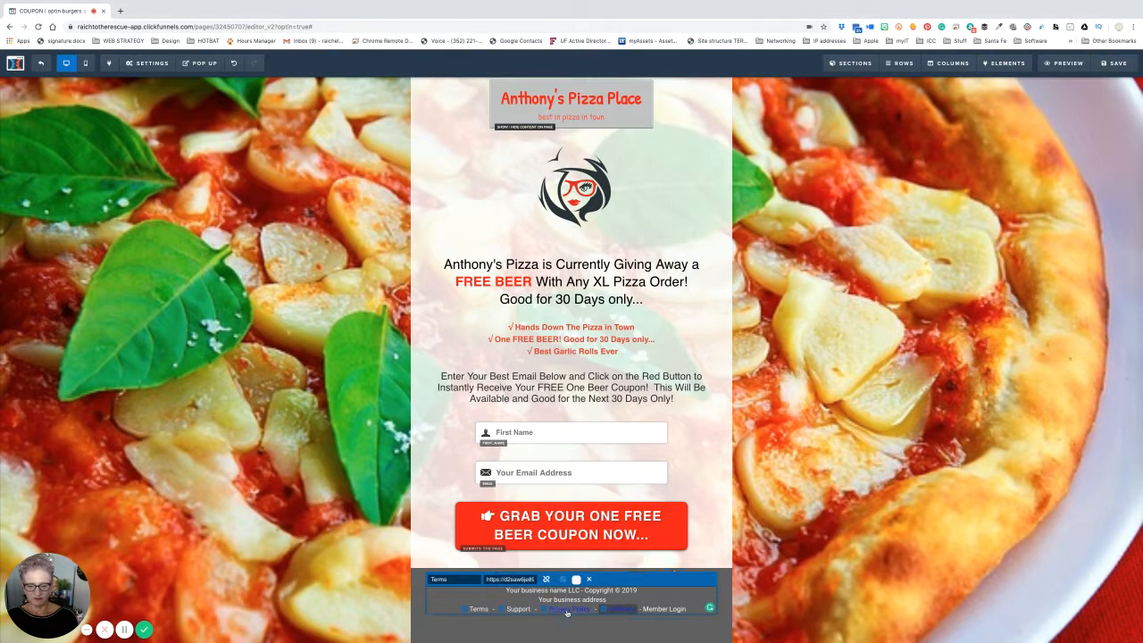
Recolour the footer's Privacy Policy link, trying the transparent swatch and settling on near-white #f7f7f7.
drag(587, 609, 549, 609)
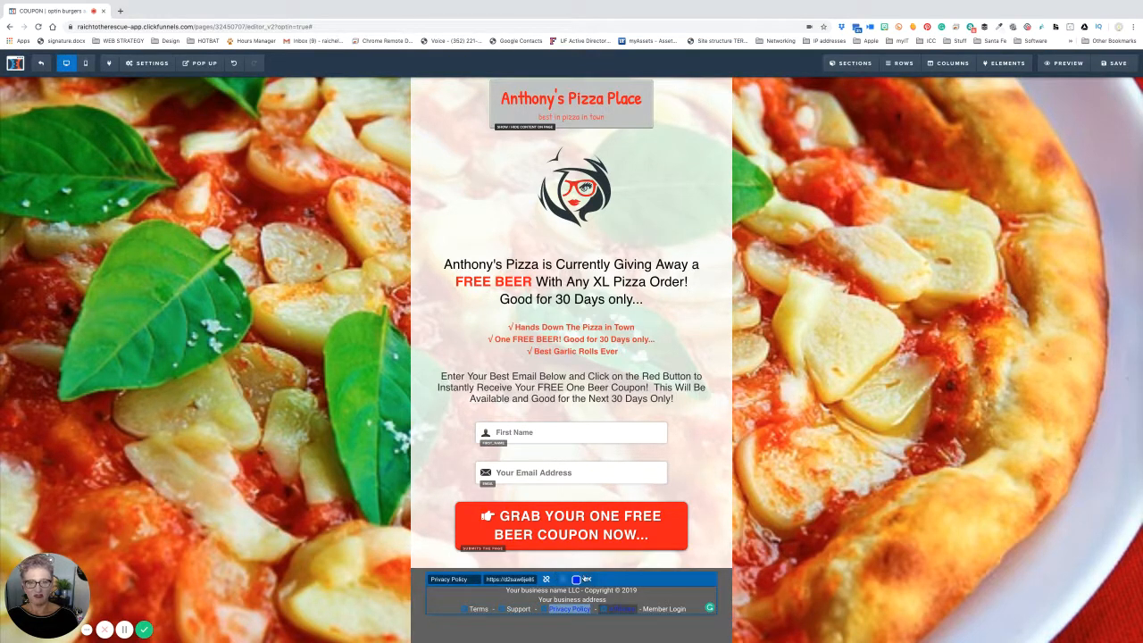
click(576, 579)
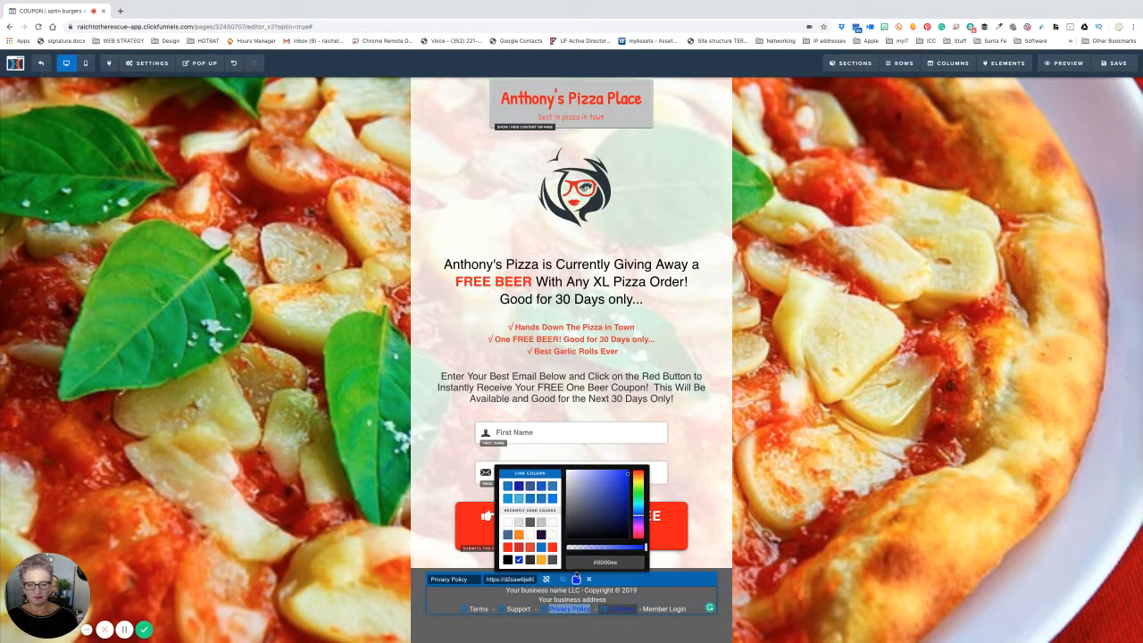
click(509, 525)
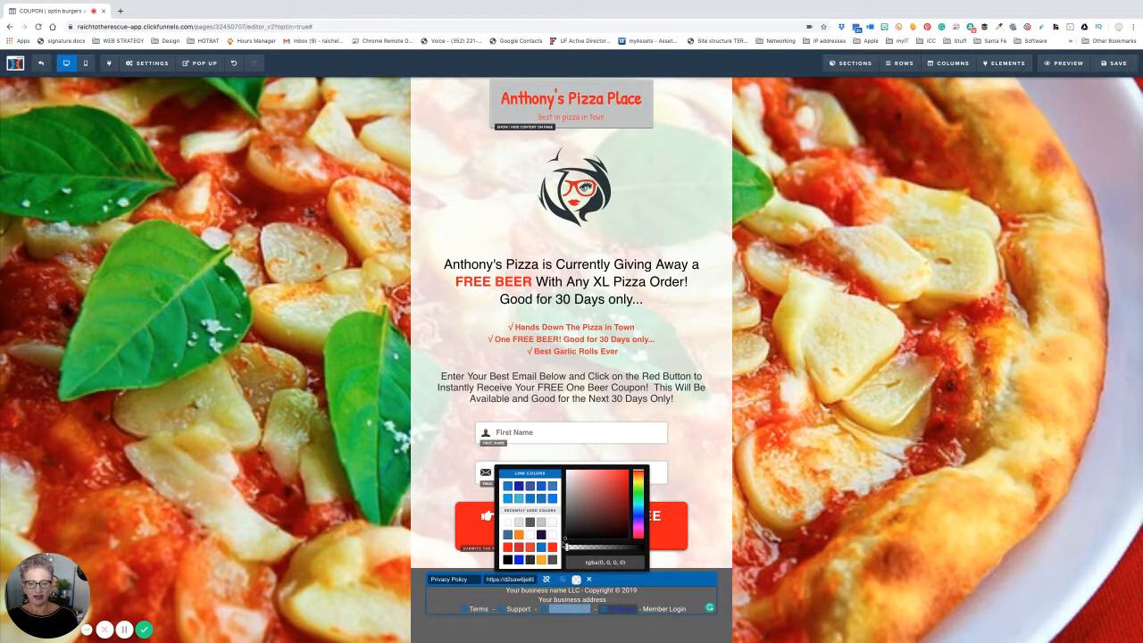
click(552, 525)
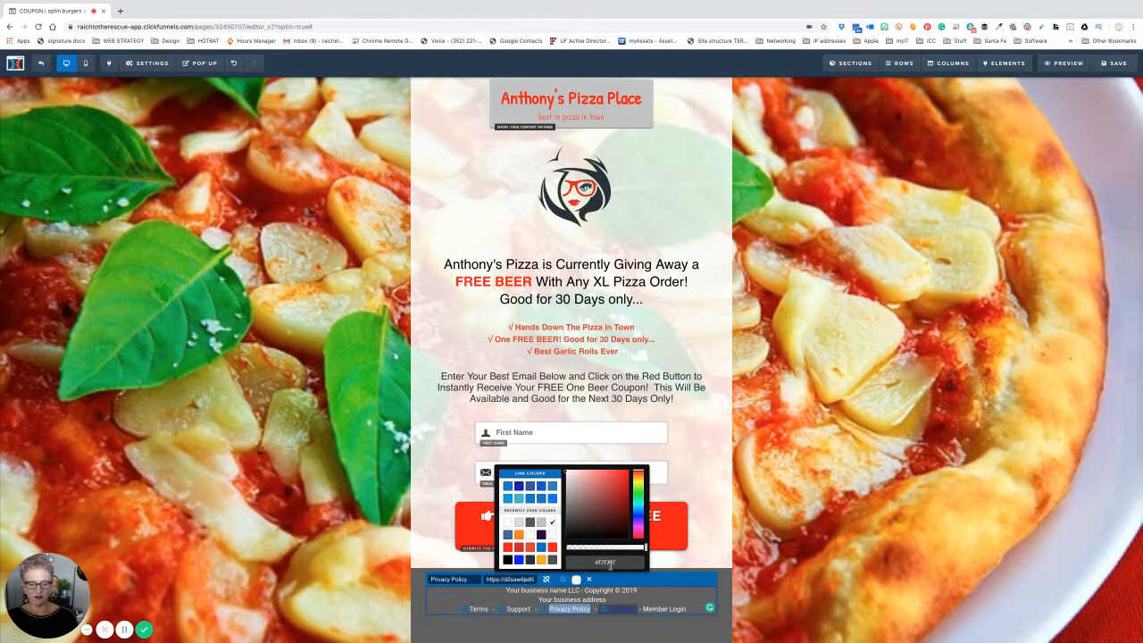
click(637, 611)
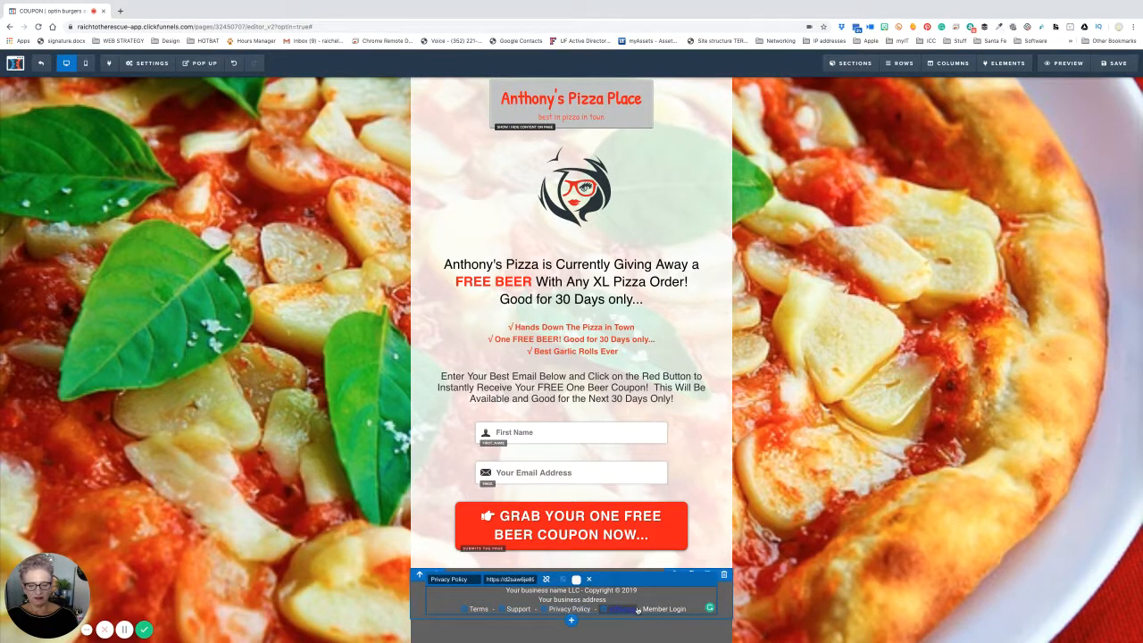
drag(637, 608, 609, 608)
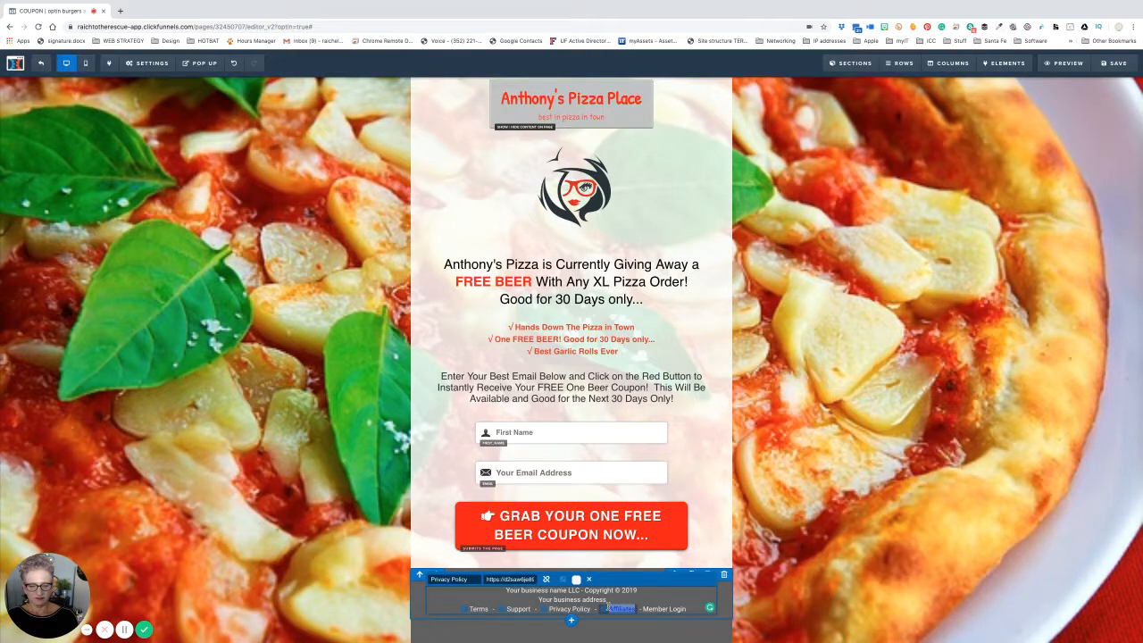
click(576, 579)
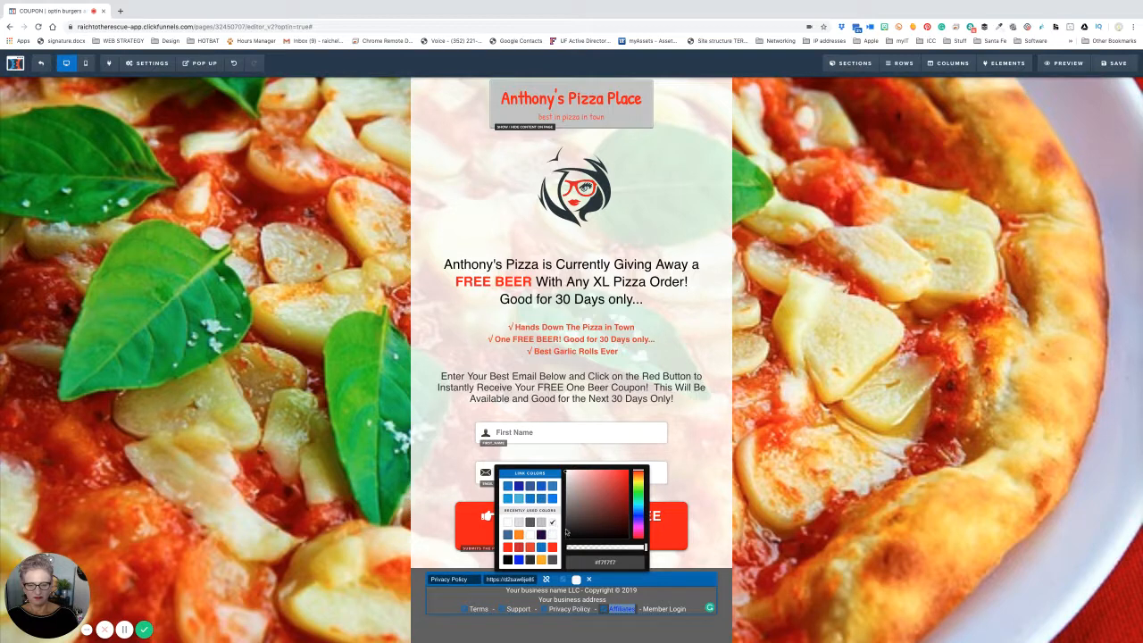
click(657, 600)
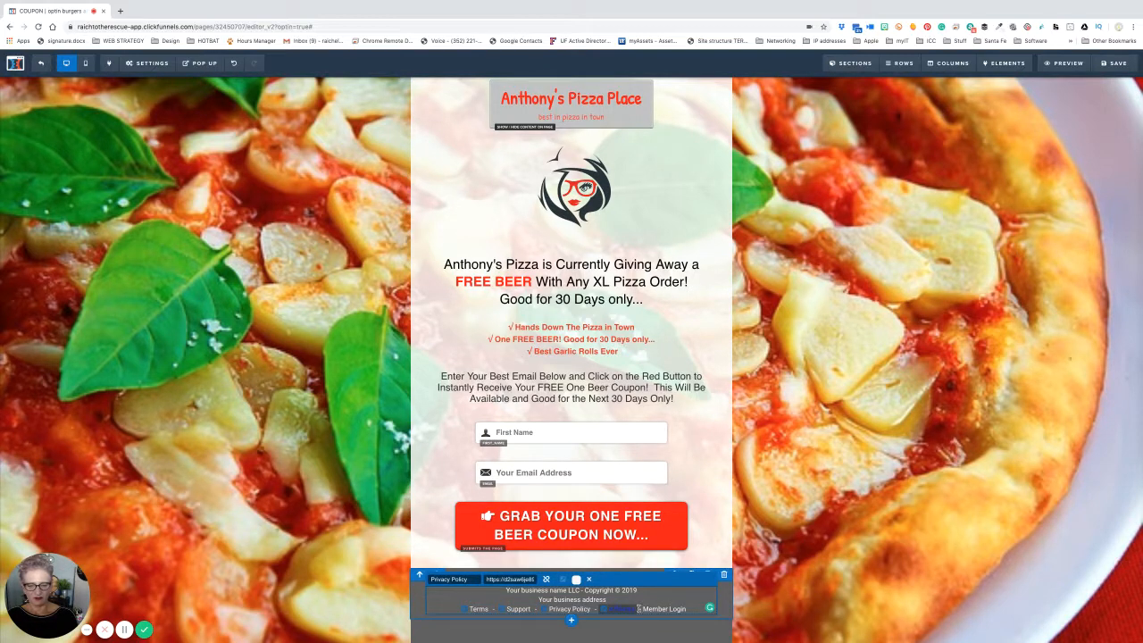
Recolour the footer's Affiliates link near-white #f7f7f7 and finish editing the footer text.
drag(638, 608, 605, 608)
click(576, 581)
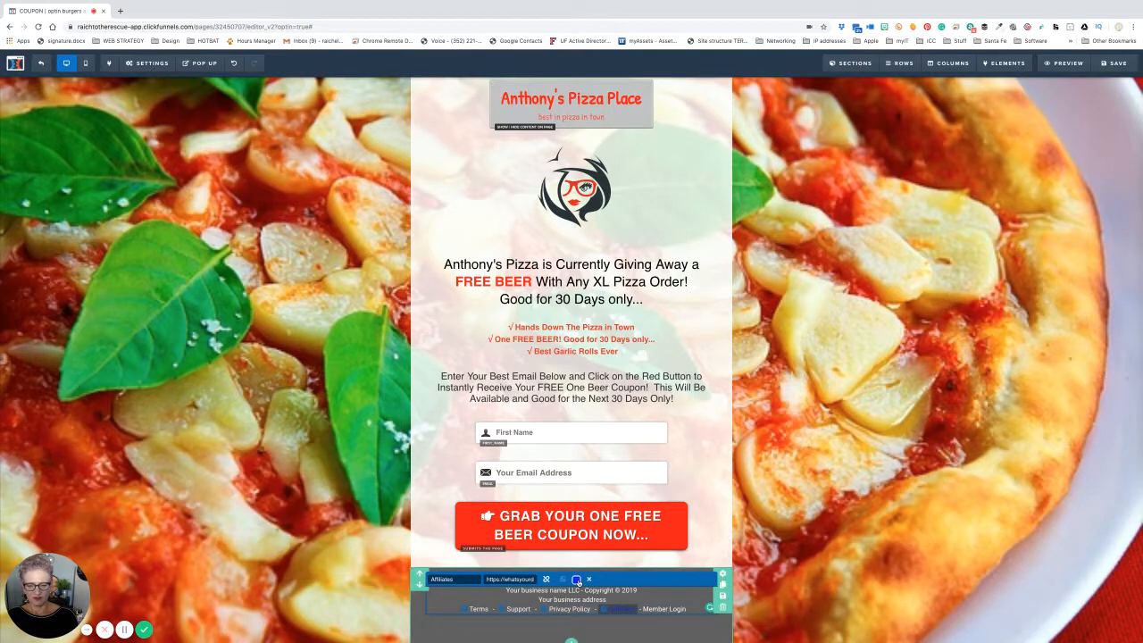
click(553, 523)
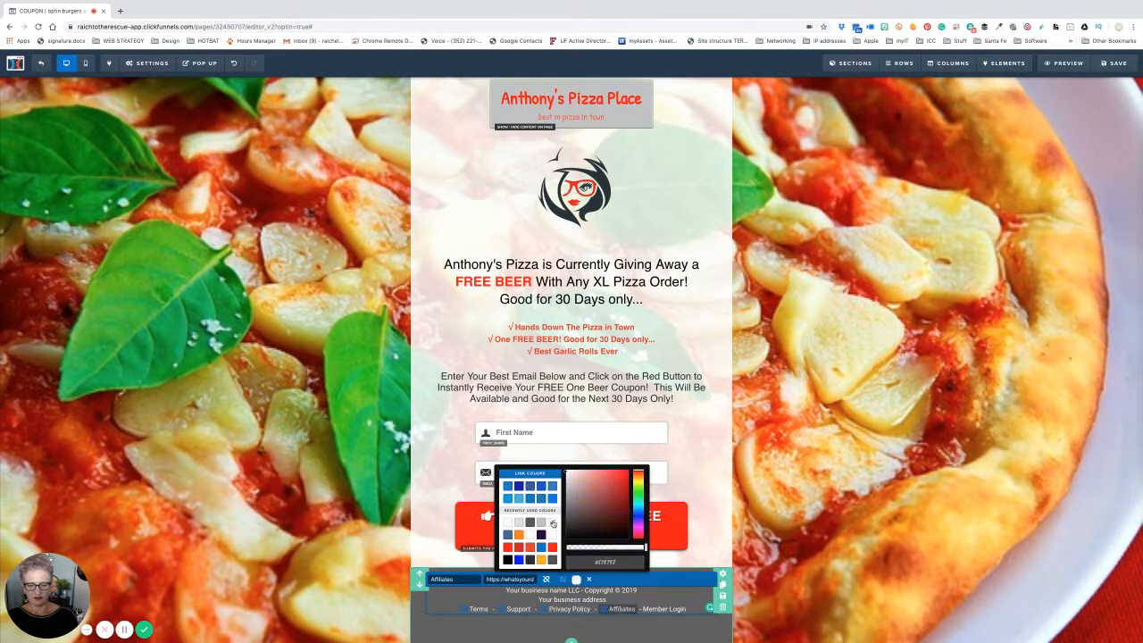
click(696, 597)
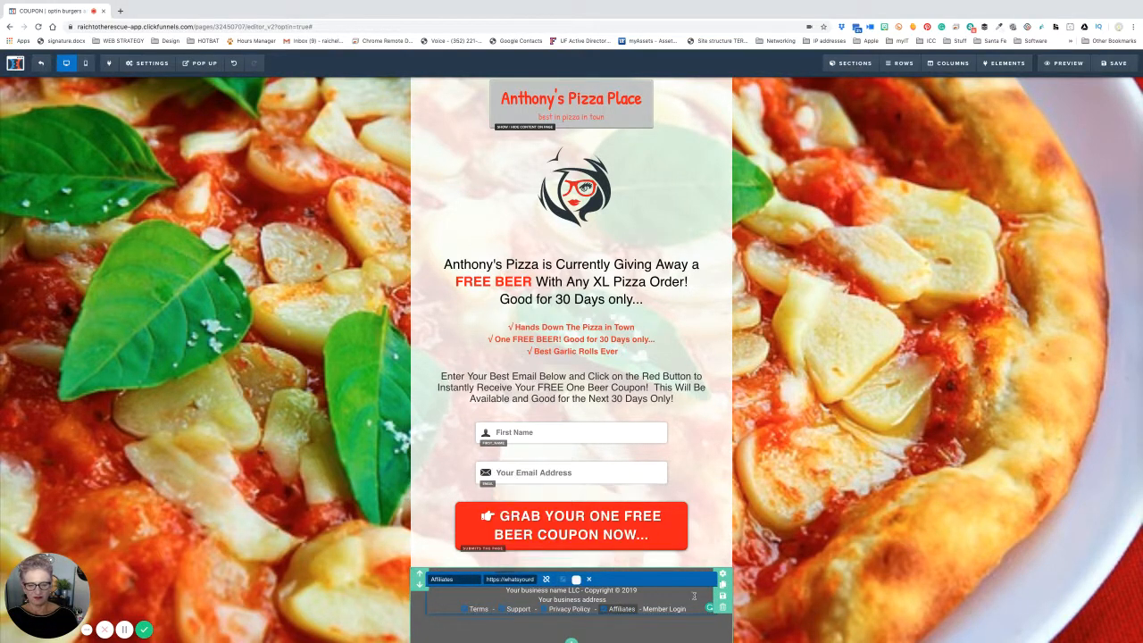
click(793, 605)
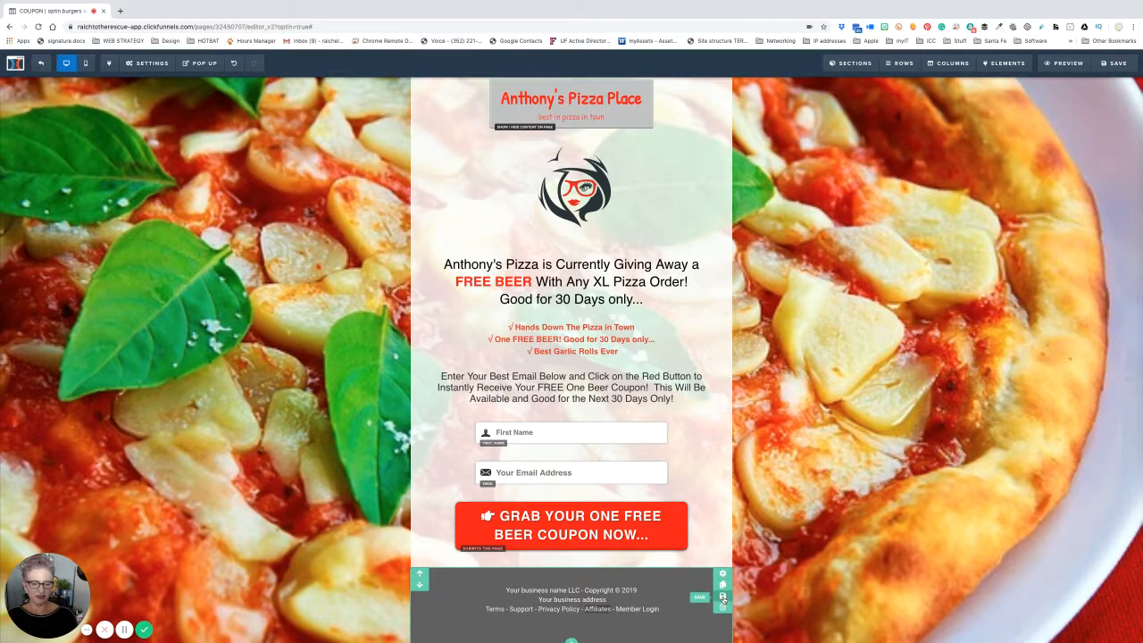
Save the footer section as a personal template named Footer.
click(723, 598)
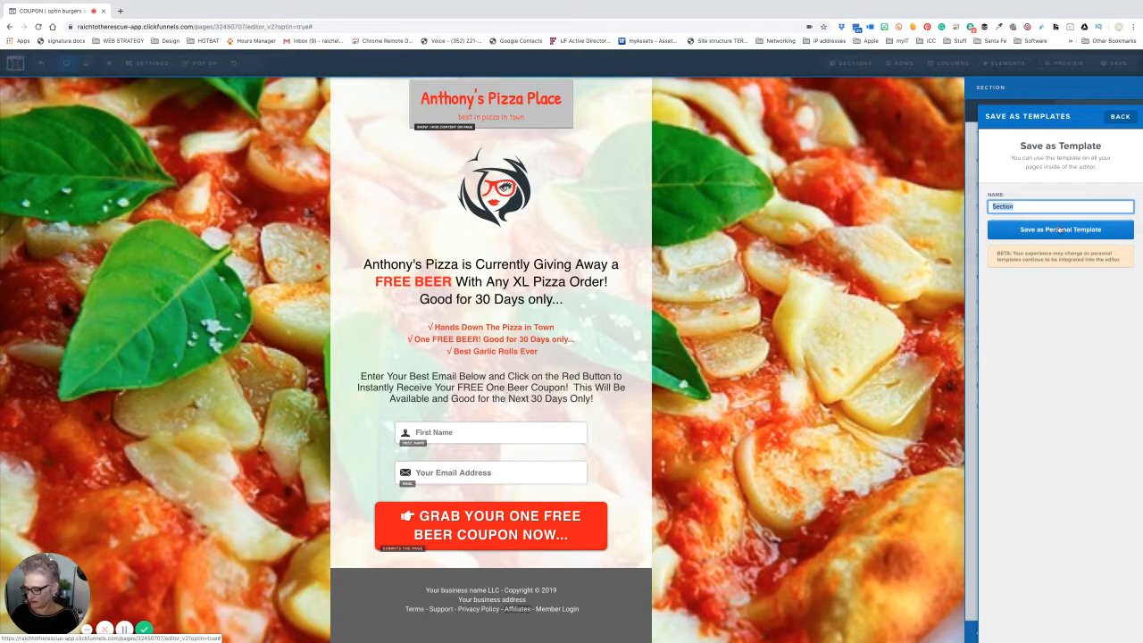
text(F)
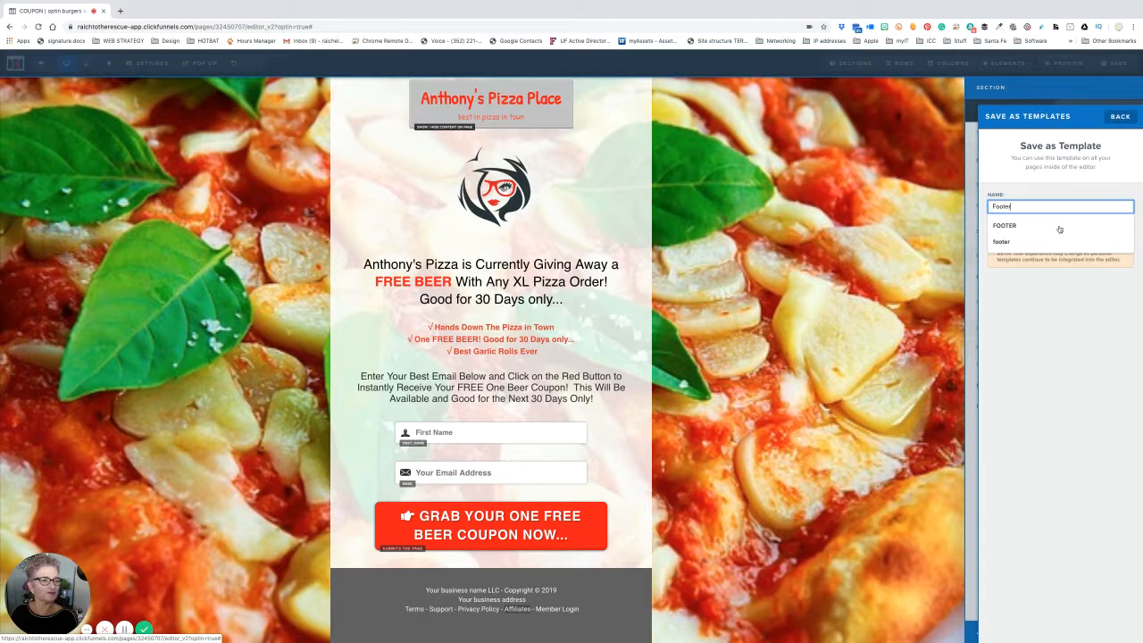
text(ooter)
click(1048, 197)
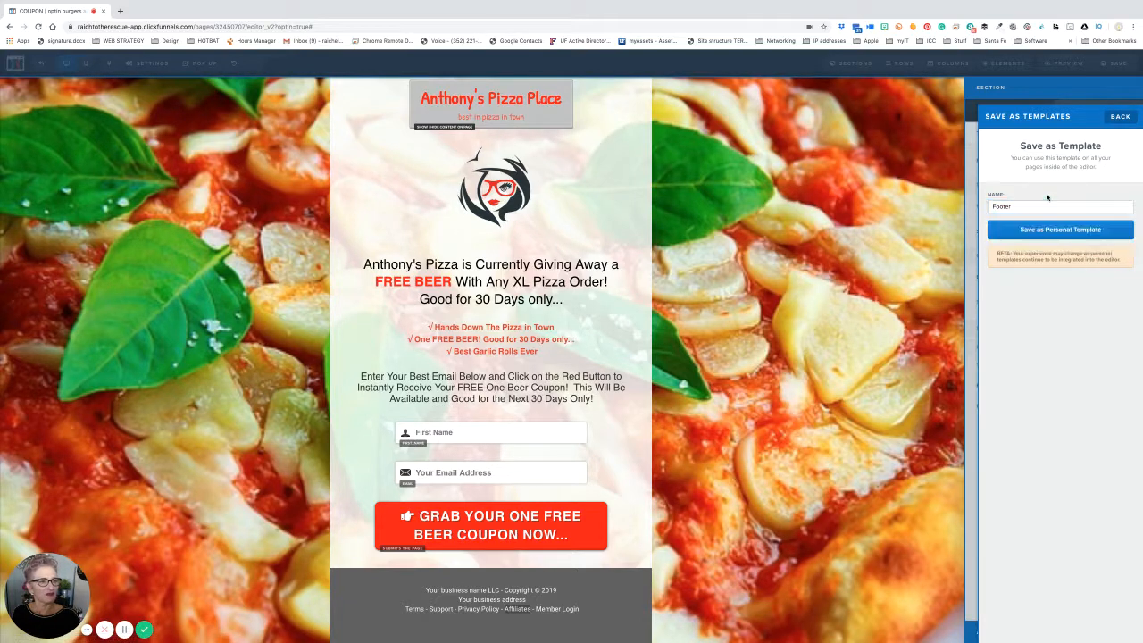
click(1064, 235)
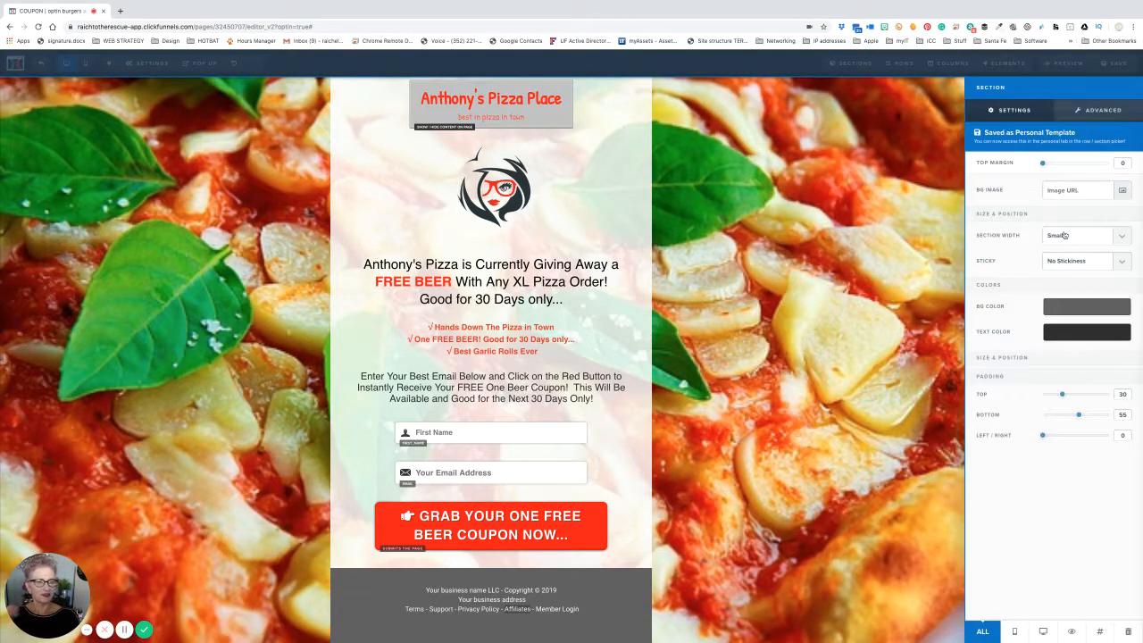